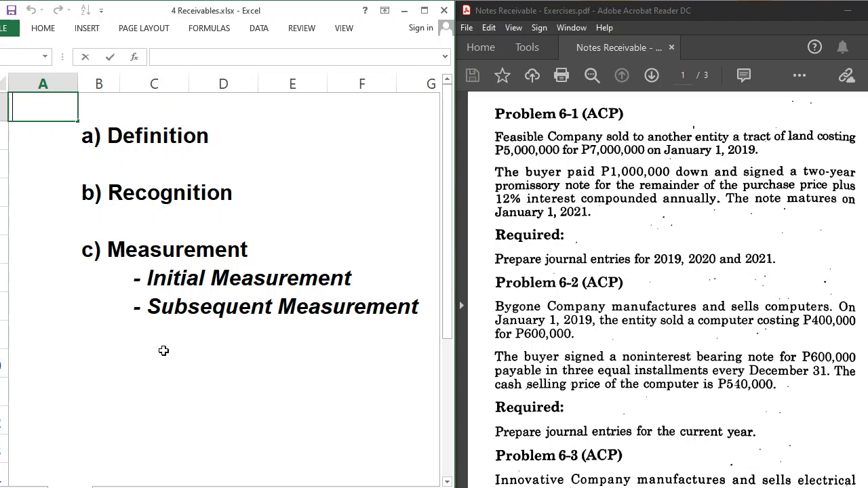
- On the Problem 6-1 sheet, enter Cash with a debit of 1,000,000 in the 01/01/19 journal entry
left_click(105, 484)
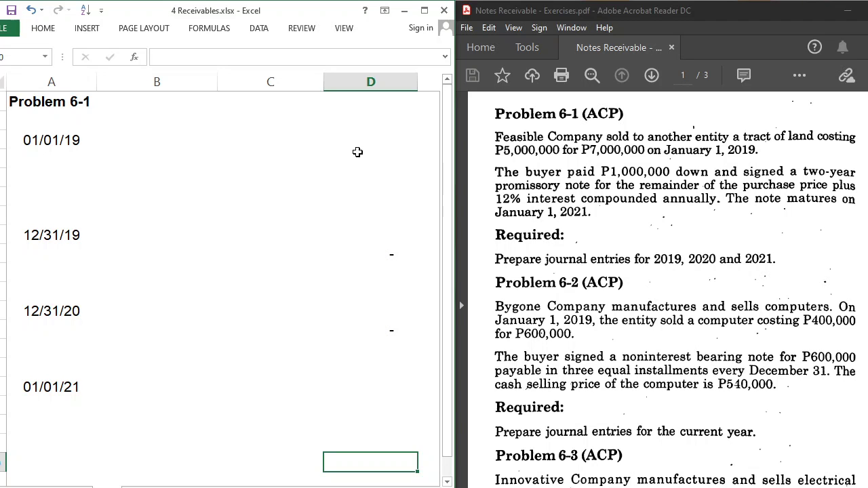
left_click(158, 148)
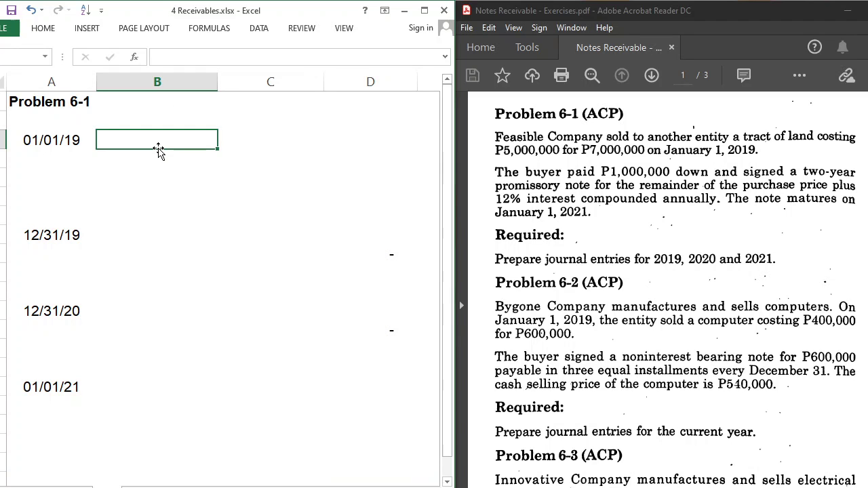
type("Cash")
key("Return")
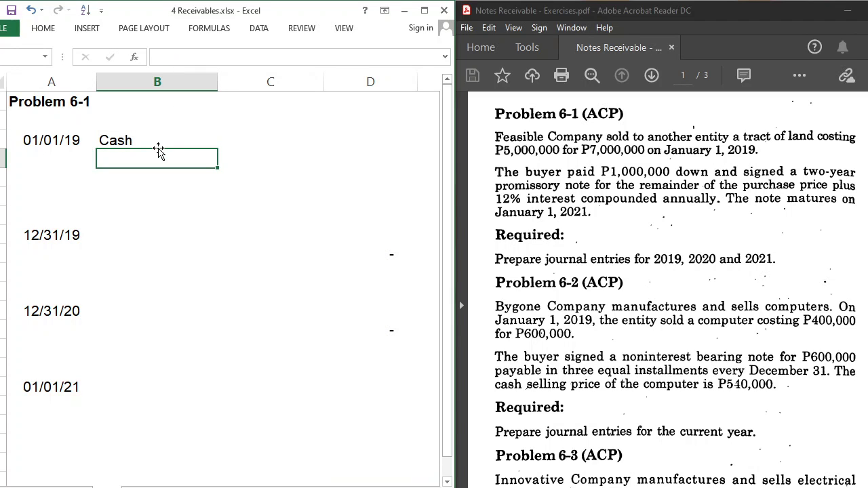
key("Up")
key("Right")
type("1")
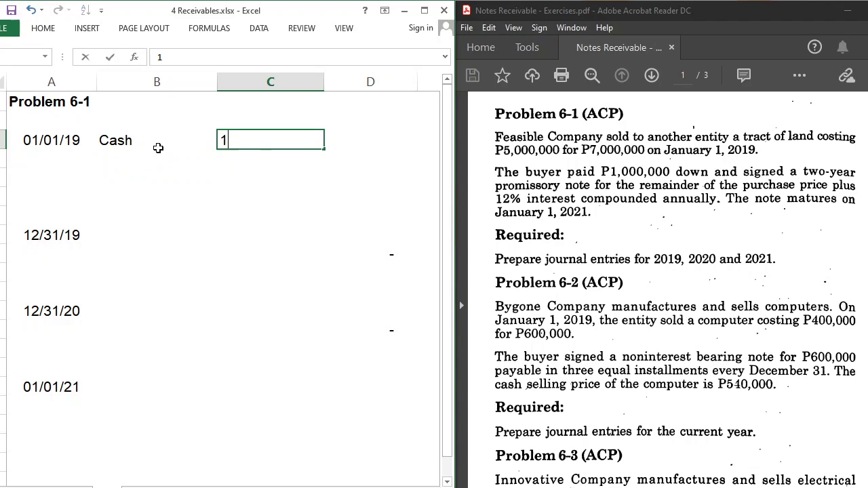
type(",000,000")
key("Return")
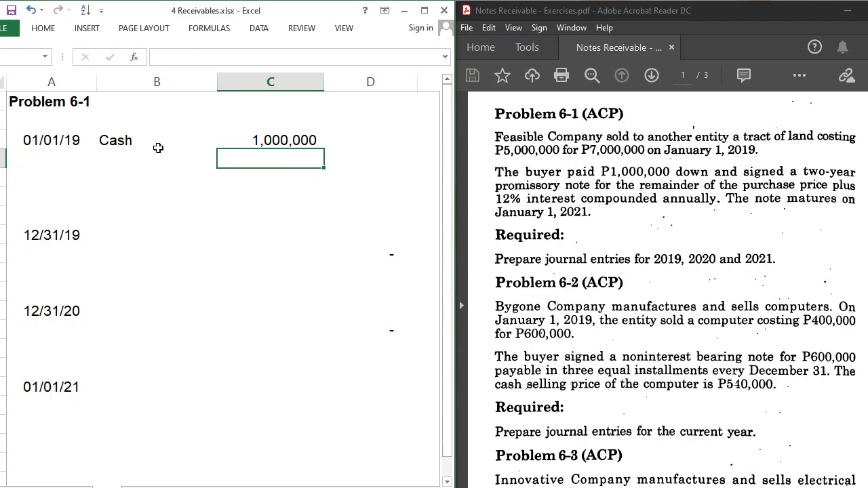
- Add Notes Receivable with a debit of 6,000,000 below Cash in the 01/01/19 entry
left_click(159, 151)
type("Notes ")
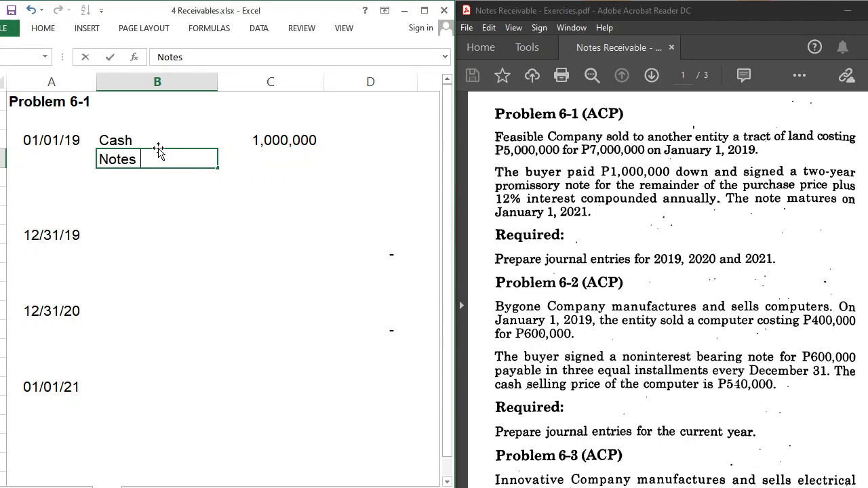
type("Receivable")
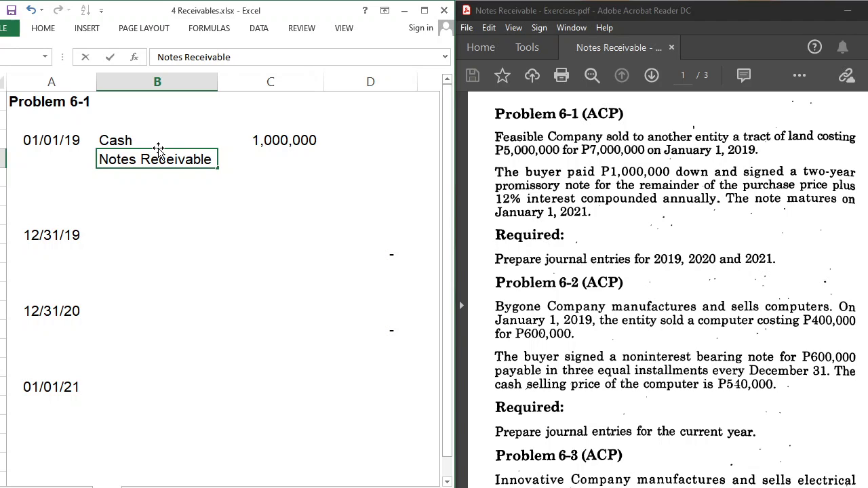
key("Tab")
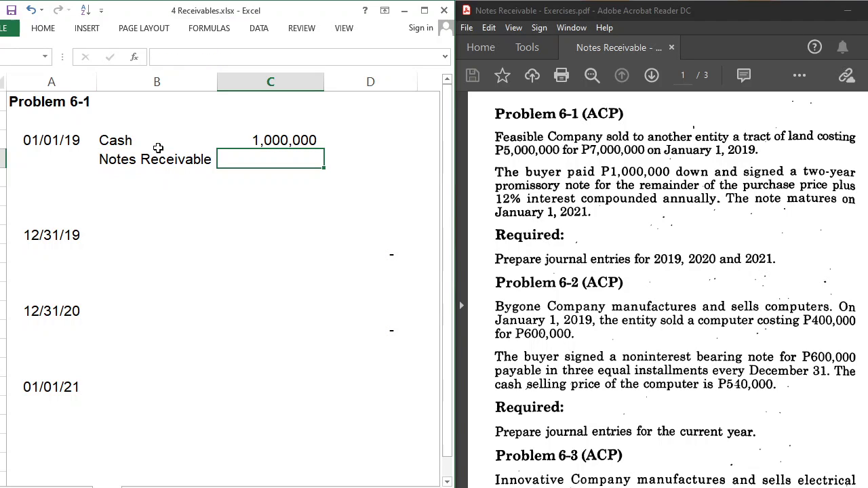
type("6000000")
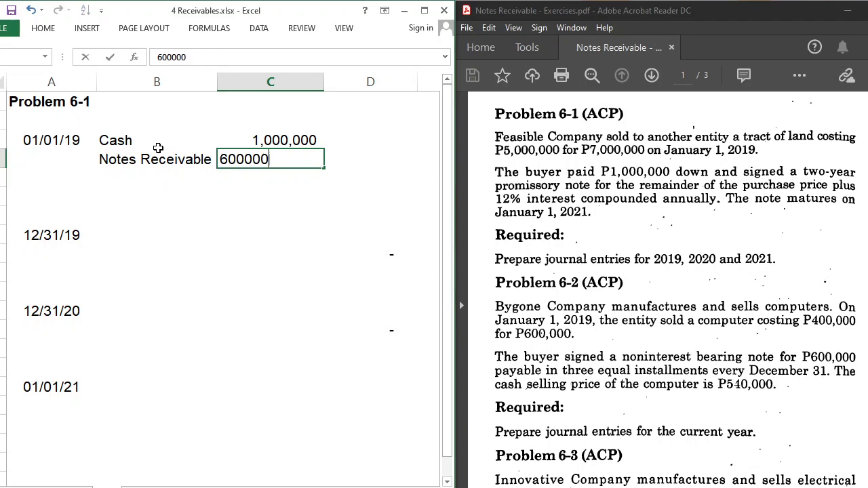
key("Return")
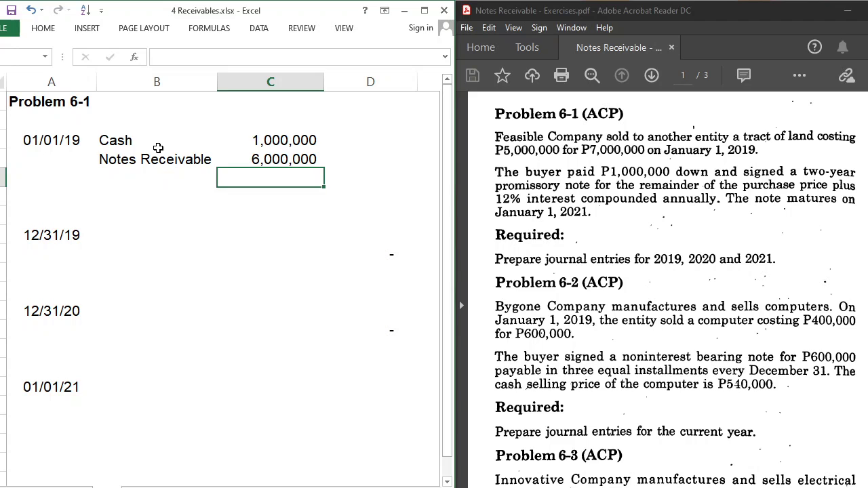
- Add Land with a credit of 5,000,000 below Notes Receivable in the 01/01/19 entry
key("Left")
type("La")
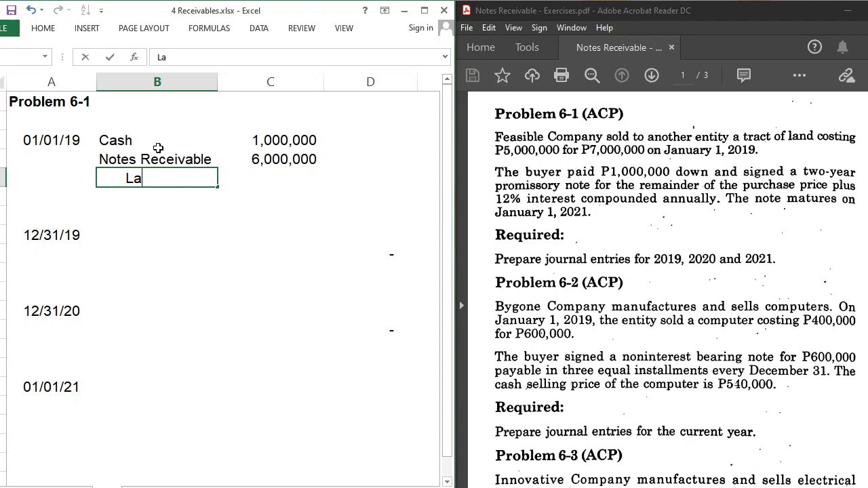
type("nd")
key("Right")
key("Right")
type("5")
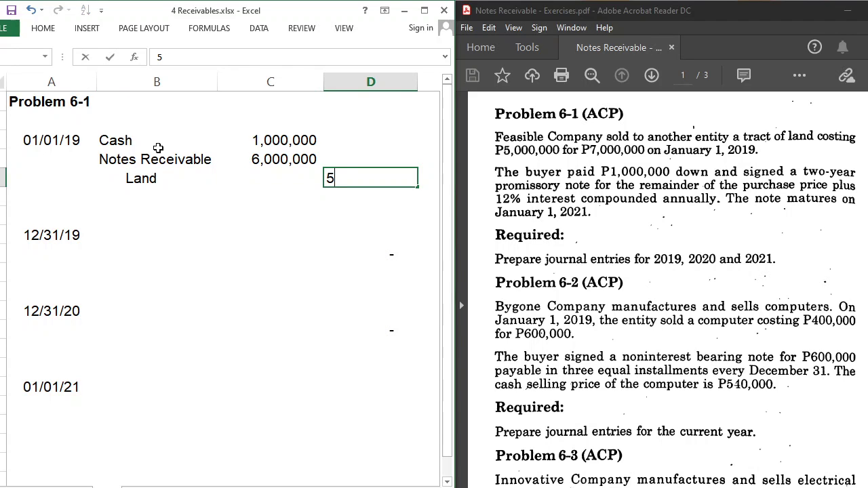
type("000000")
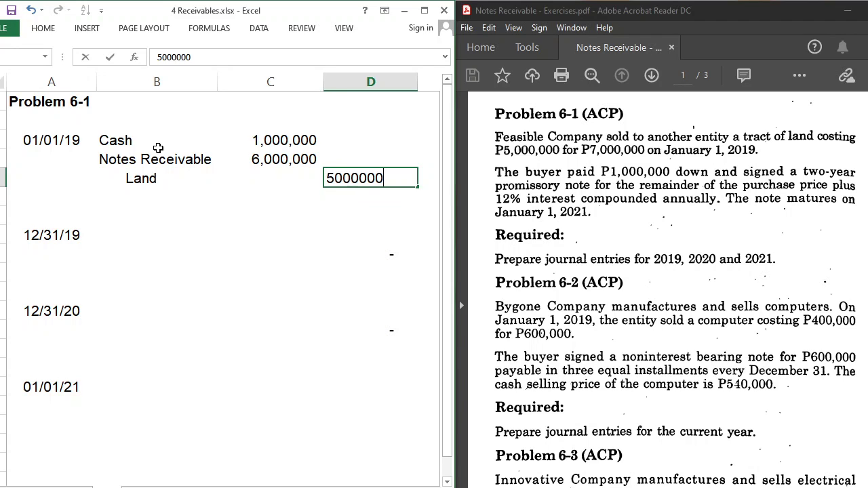
key("Return")
- Enter the account title Gain on sale of land in the row below Land
key("Left")
key("Left")
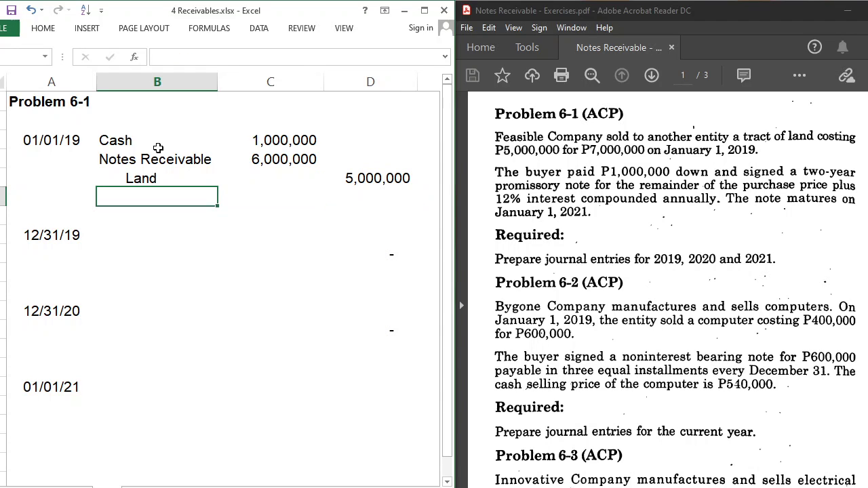
type("Gain on d")
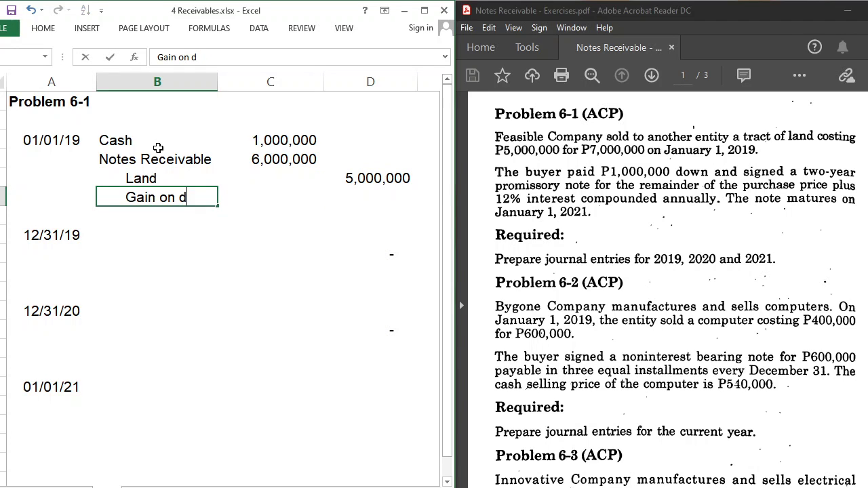
key("BackSpace")
type("sale of land")
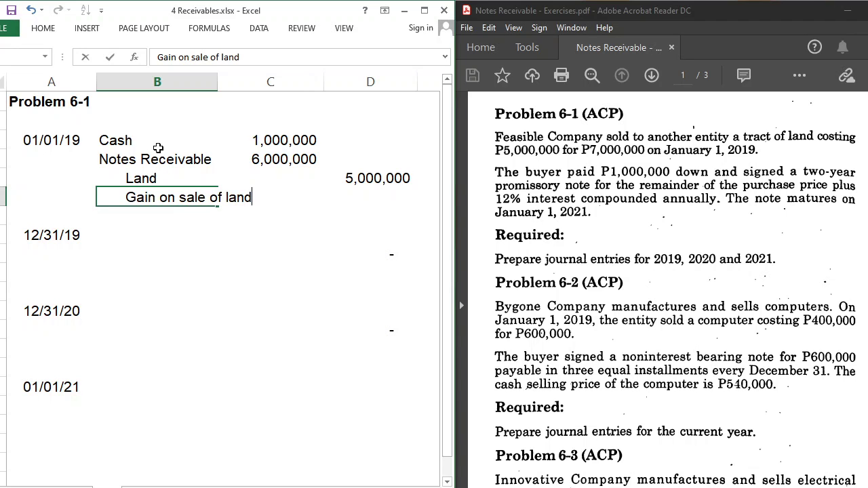
- Credit Gain on sale of land with 2,000,000 in column D
key("Right")
key("Right")
key("Right")
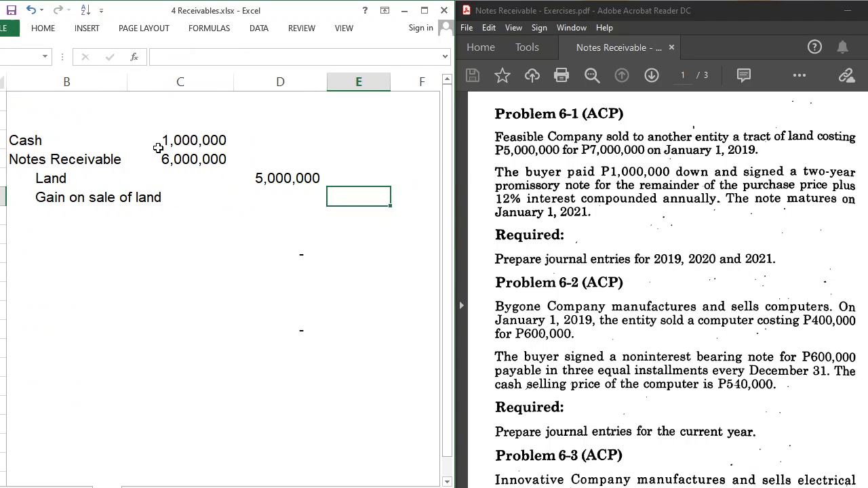
key("Left")
type("200000")
key("Return")
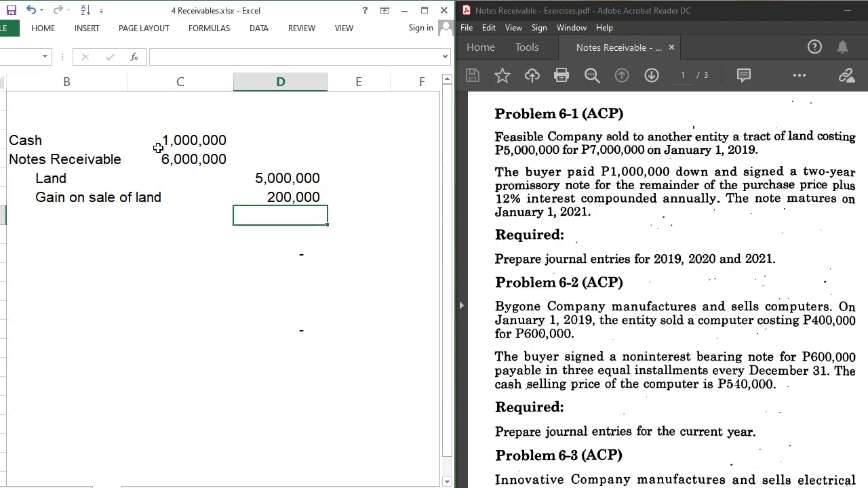
key("Up")
key("F2")
key("BackSpace")
key("BackSpace")
key("BackSpace")
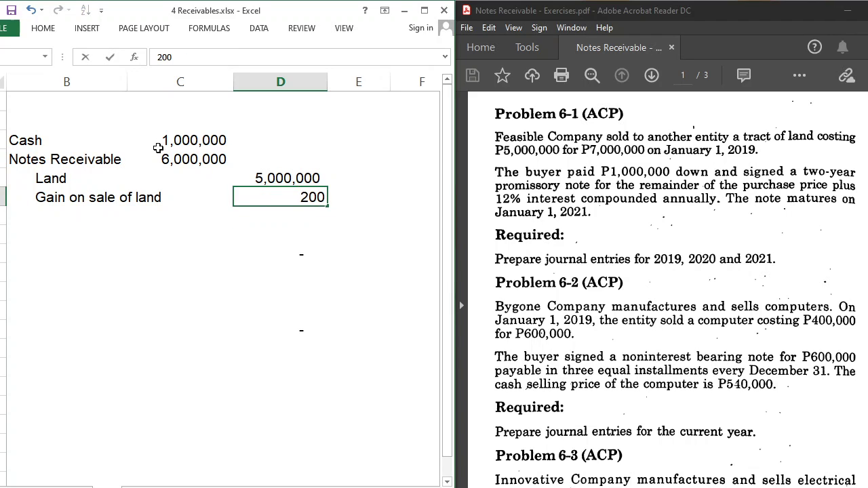
type("0000")
key("Return")
key("Left")
key("Left")
key("Left")
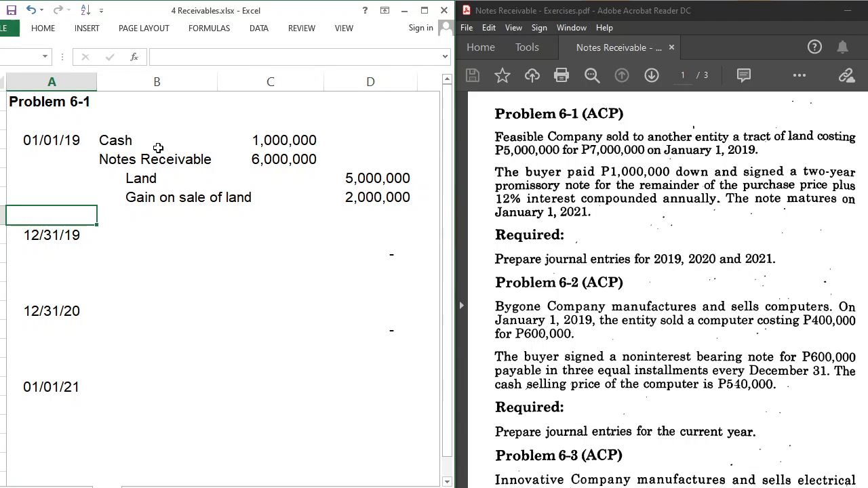
key("Up")
key("Up")
key("shift+space")
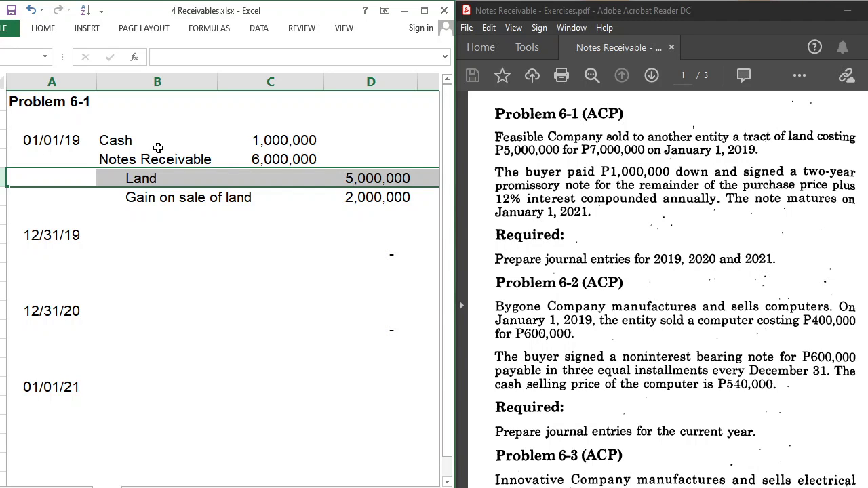
- Enter Accrued int. receivable as the debited account of the 12/31/19 journal entry
key("Down")
key("Down")
key("Down")
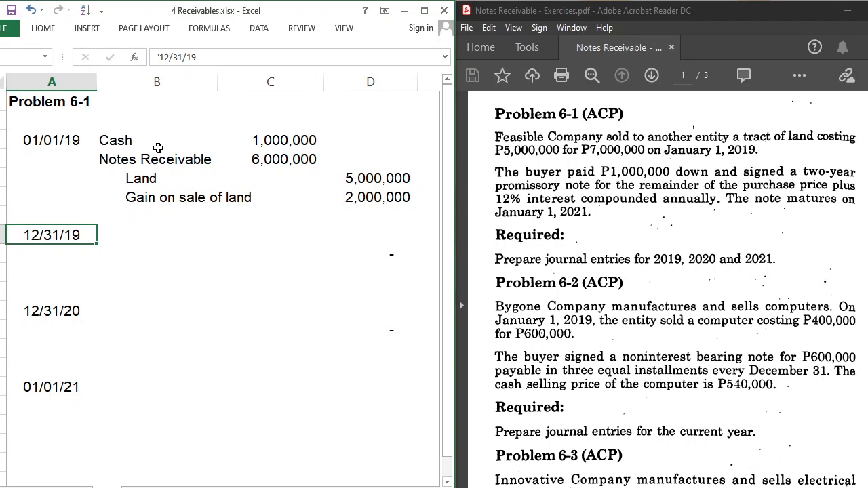
key("Right")
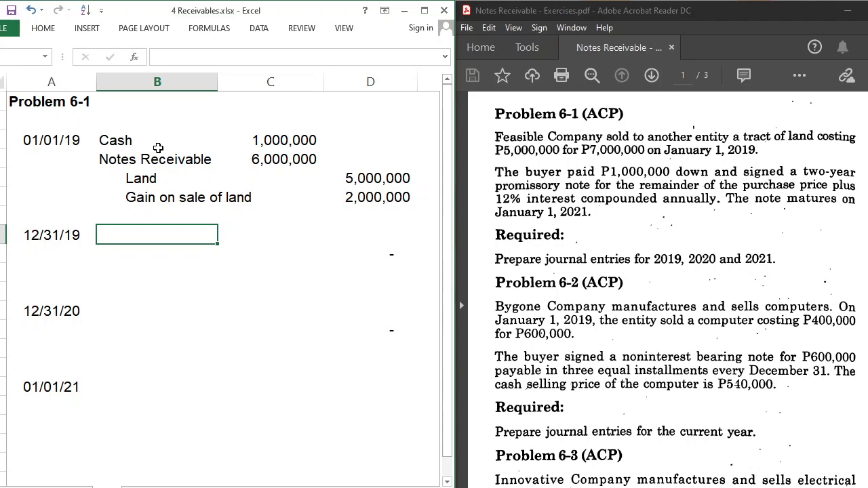
type("Accounts")
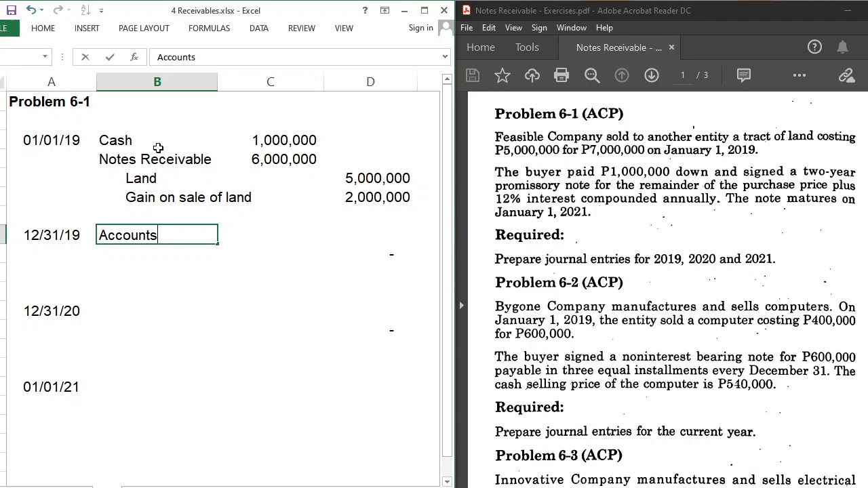
type(" receiavble")
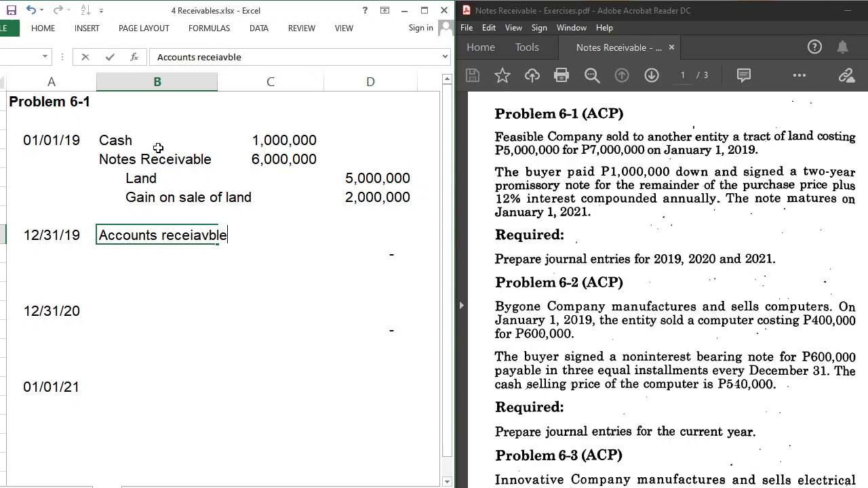
key("BackSpace")
key("BackSpace")
key("BackSpace")
key("BackSpace")
key("BackSpace")
key("BackSpace")
key("BackSpace")
key("BackSpace")
key("BackSpace")
key("BackSpace")
key("BackSpace")
key("BackSpace")
key("BackSpace")
key("BackSpace")
key("BackSpace")
key("BackSpace")
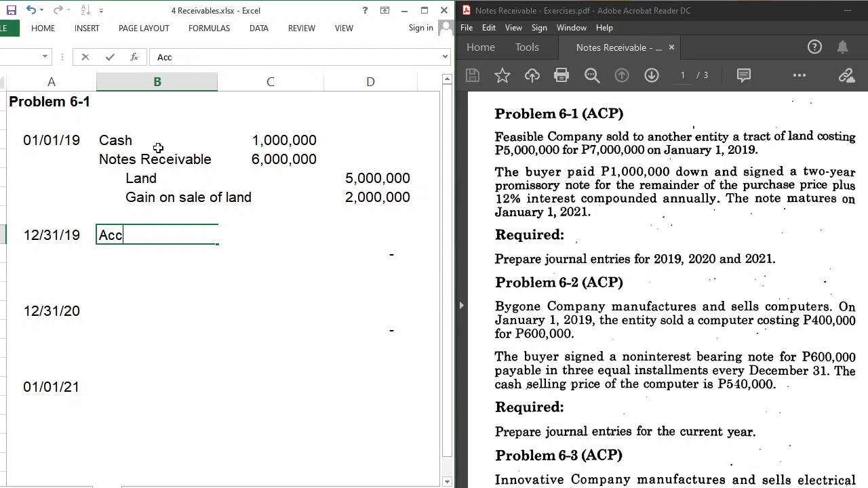
type("rued inte")
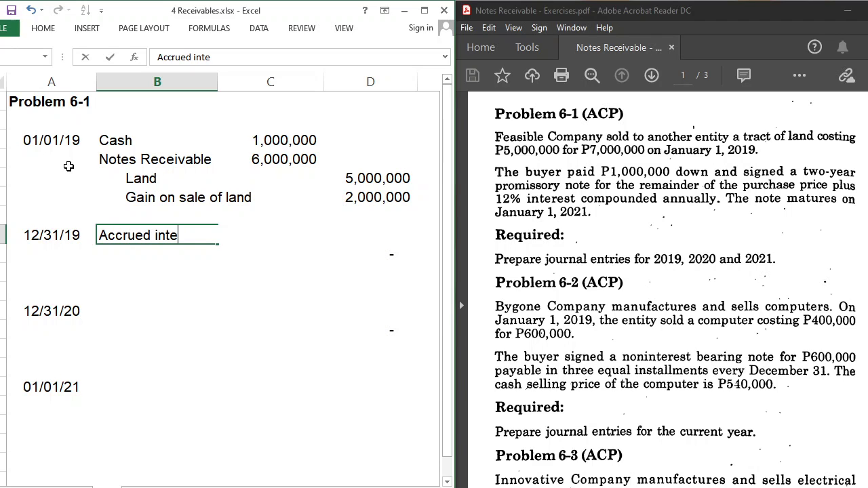
key("BackSpace")
type(". reced")
key("BackSpace")
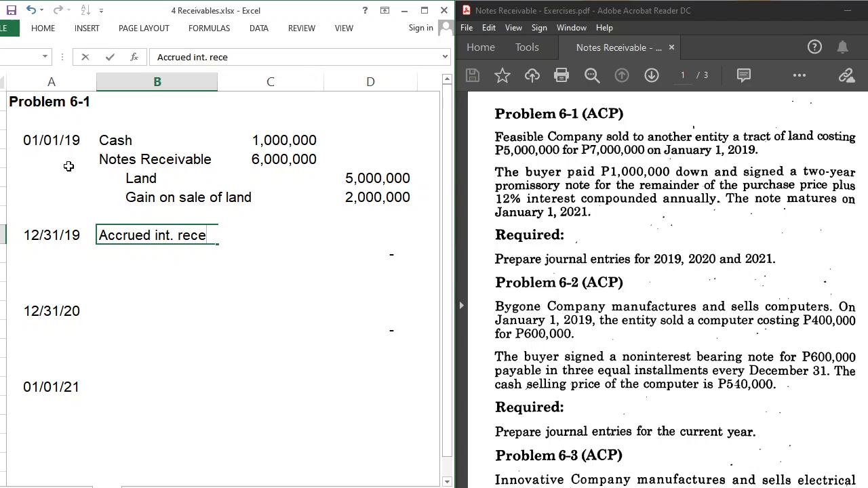
type("ivable")
key("Return")
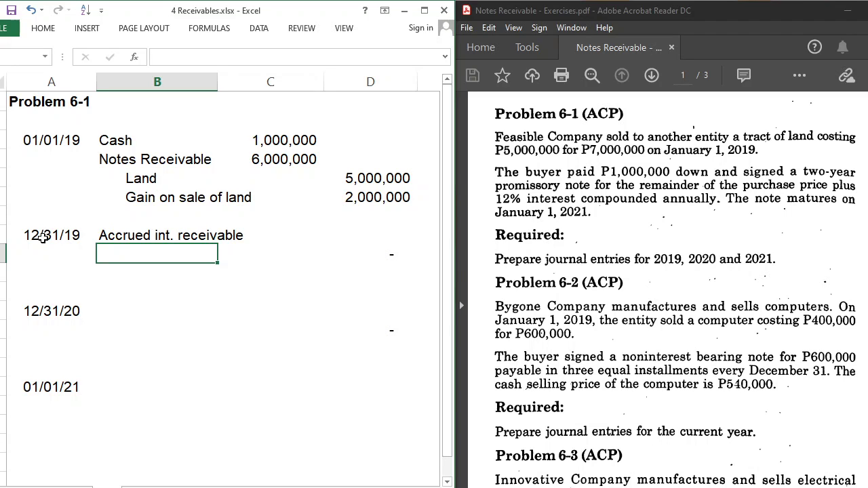
- Enter Interest income as the credited account below Accrued int. receivable in the 12/31/19 entry
type("Interst")
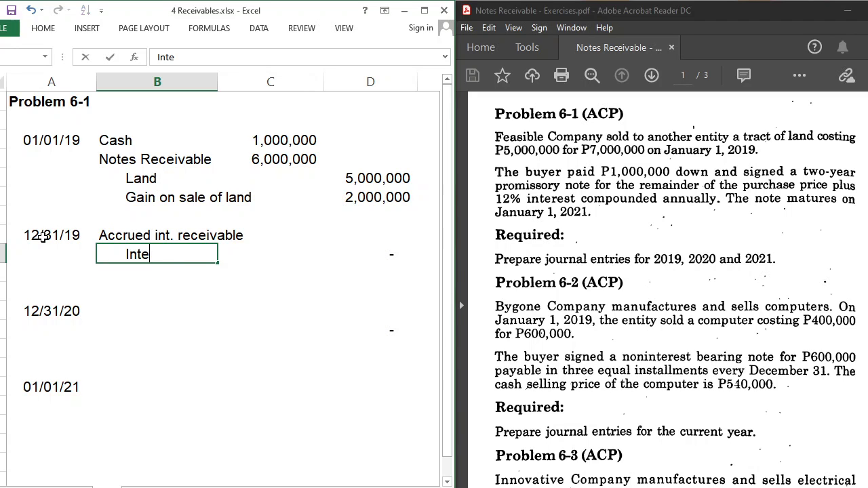
key("BackSpace")
key("BackSpace")
type("est income")
key("Return")
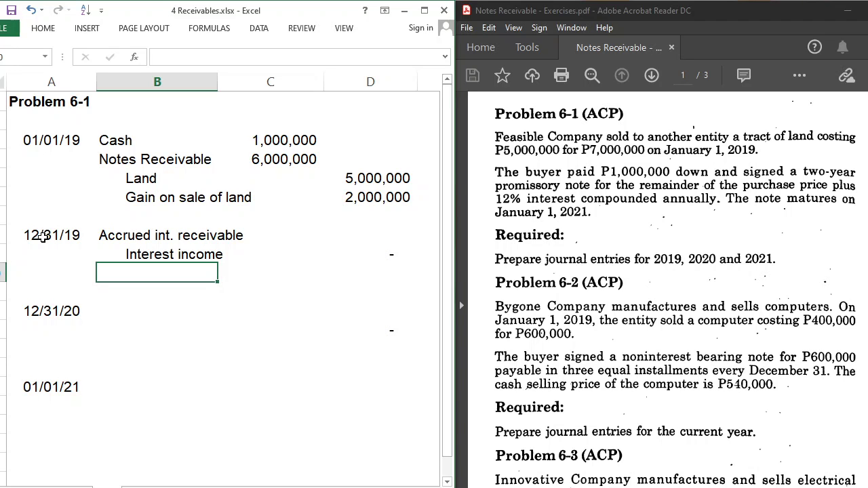
- Write the computation note (6,000,000*12%) below Interest income in the 12/31/19 entry
type("(6,000,000")
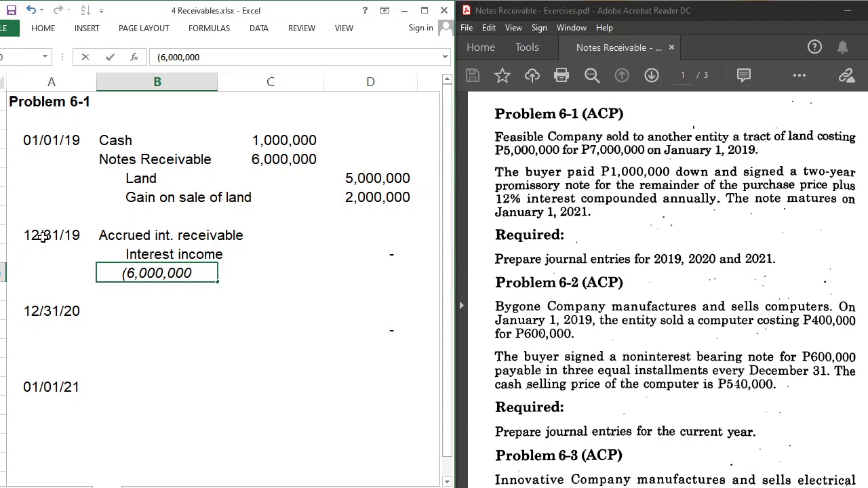
type("*")
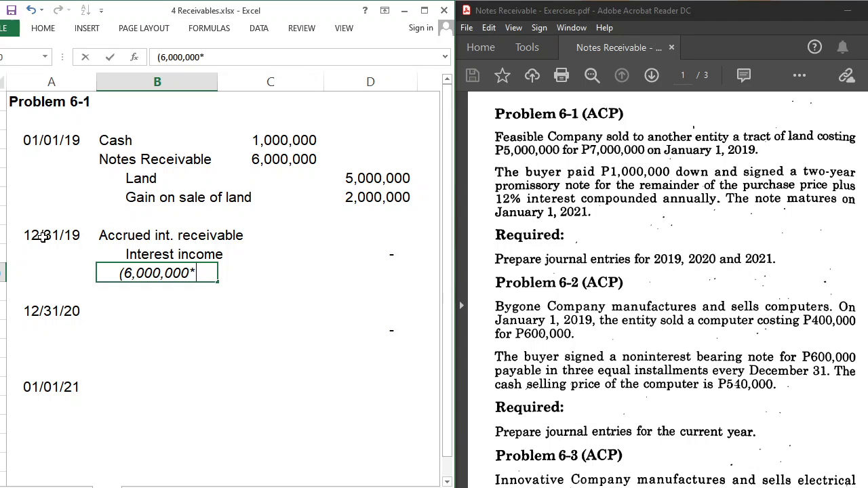
type("12%")
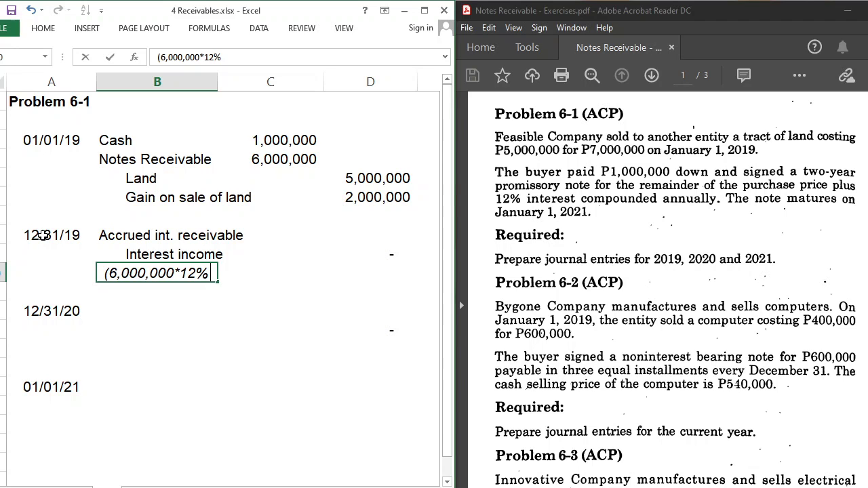
type(")")
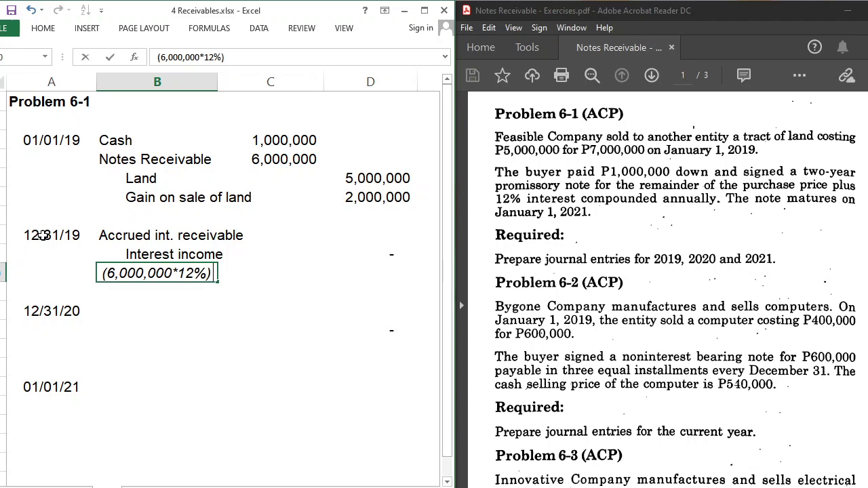
- Compute the 12/31/19 debit to Accrued int. receivable in column C with the formula =6000000*.12
key("Return")
key("Up")
key("Up")
key("Up")
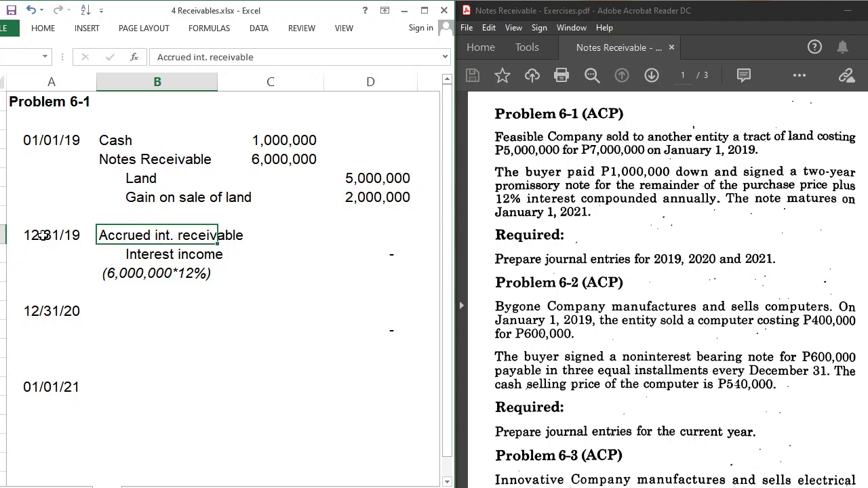
key("Right")
type("=6000")
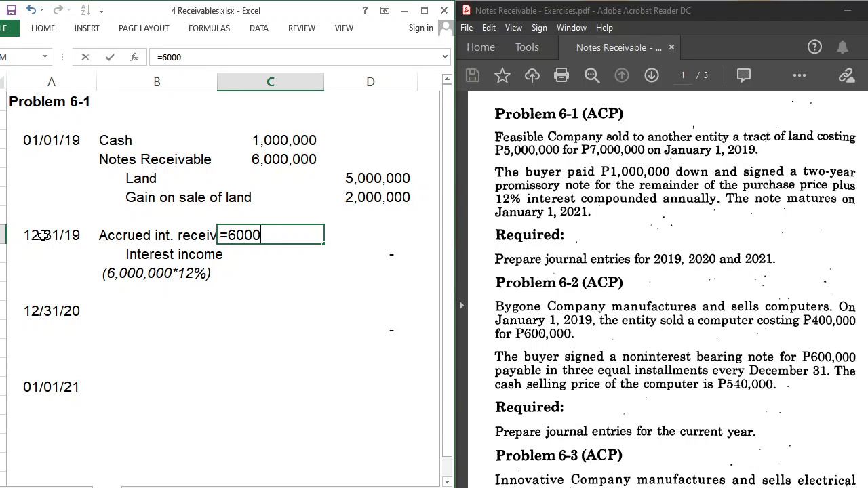
type("000*.12")
key("Return")
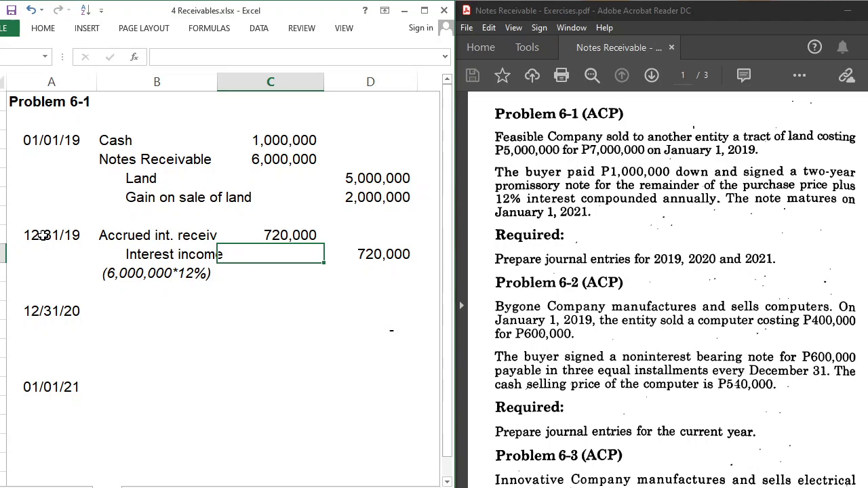
- Enter Accrued interest rec. as the debited account of the 12/31/20 journal entry
key("Up")
key("Left")
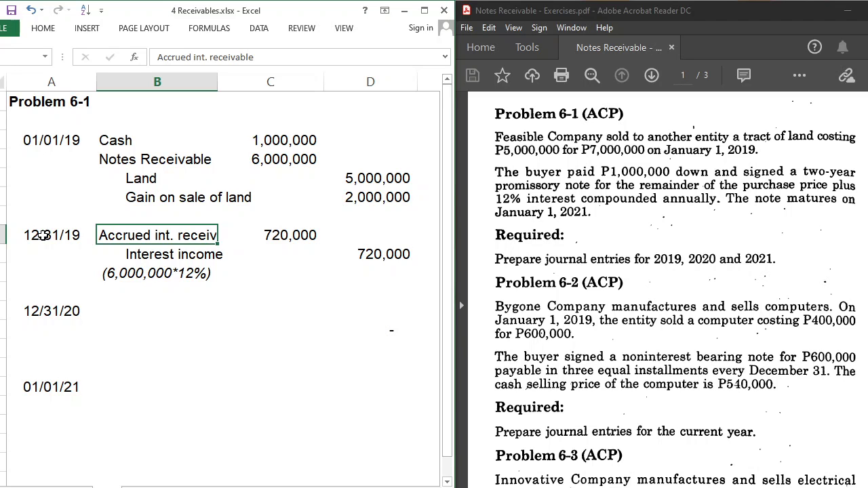
key("Down")
key("Down")
key("Down")
key("Down")
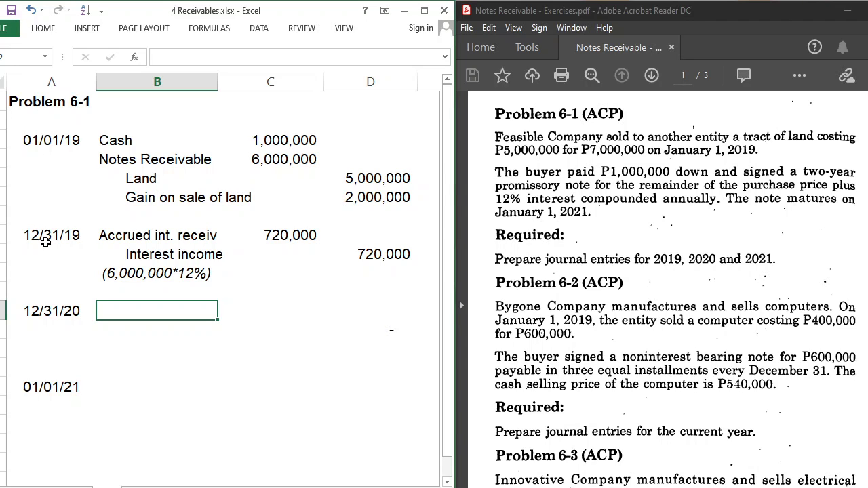
type("A")
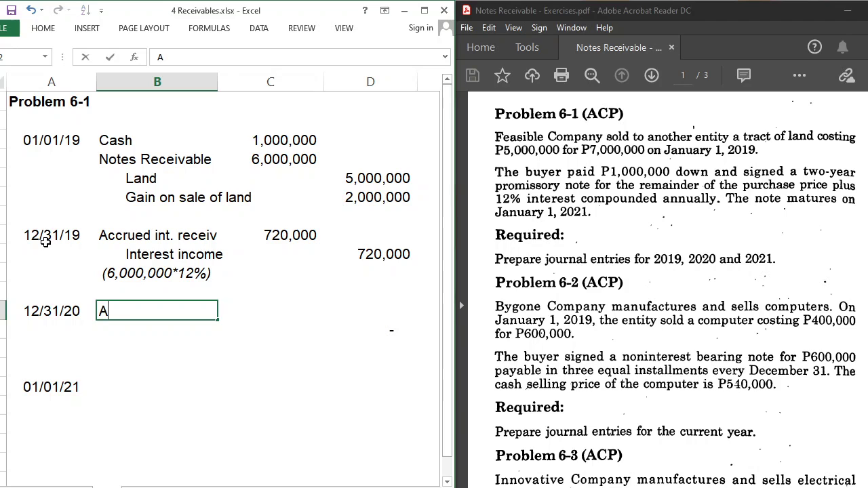
type("ccrued")
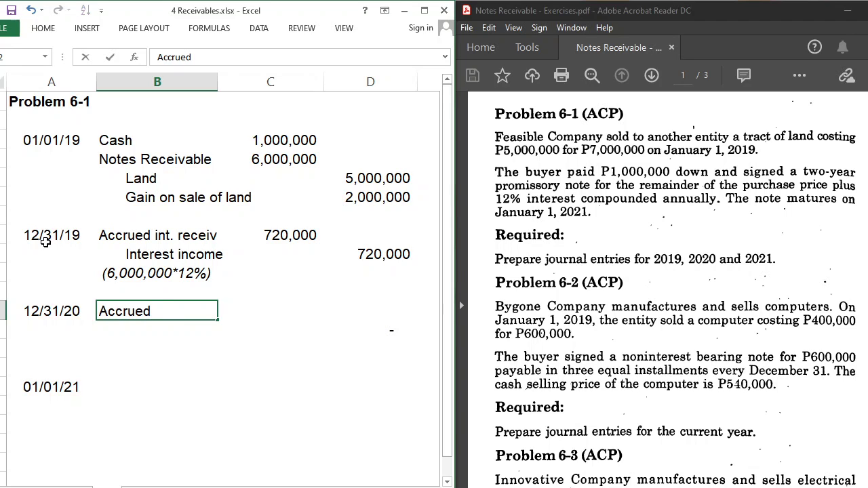
type(" interest ")
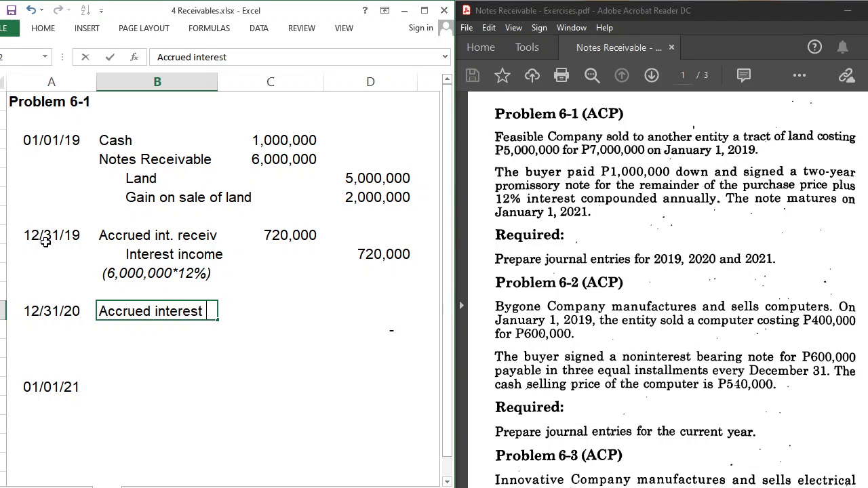
type("rec.")
key("Return")
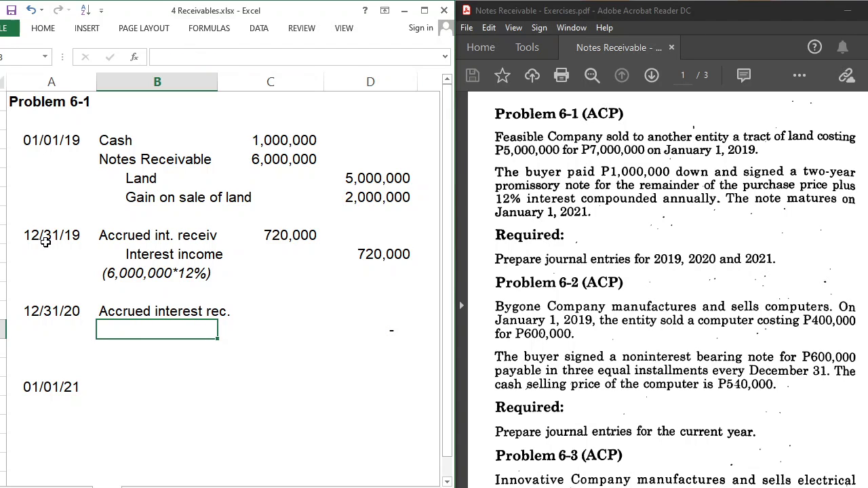
- Enter Interest income as the credited account below Accrued interest rec. in the 12/31/20 entry
type("Interest income")
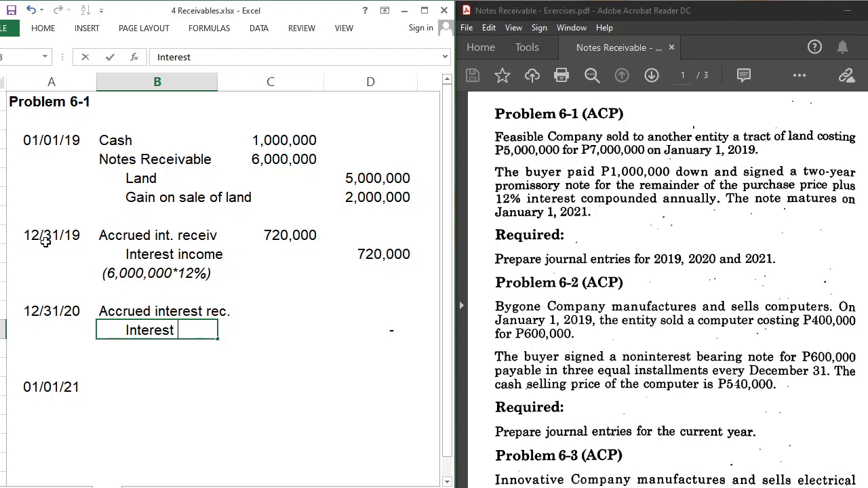
key("Return")
key("Down")
key("Up")
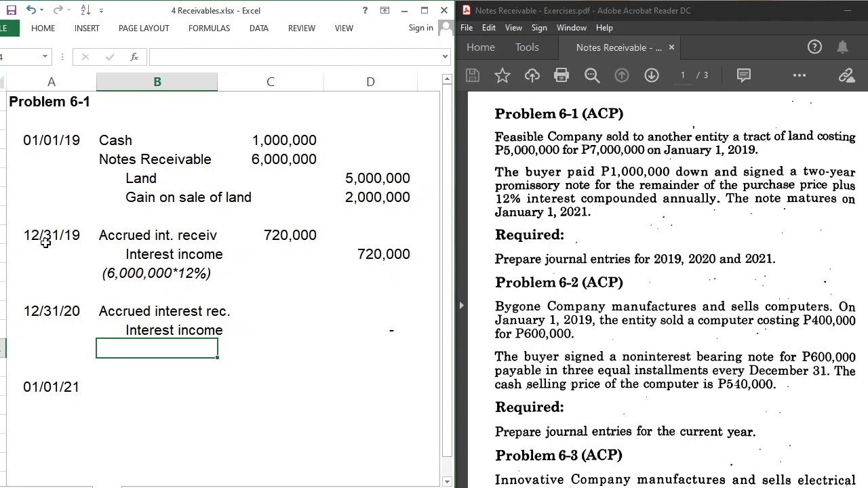
key("Up")
key("Up")
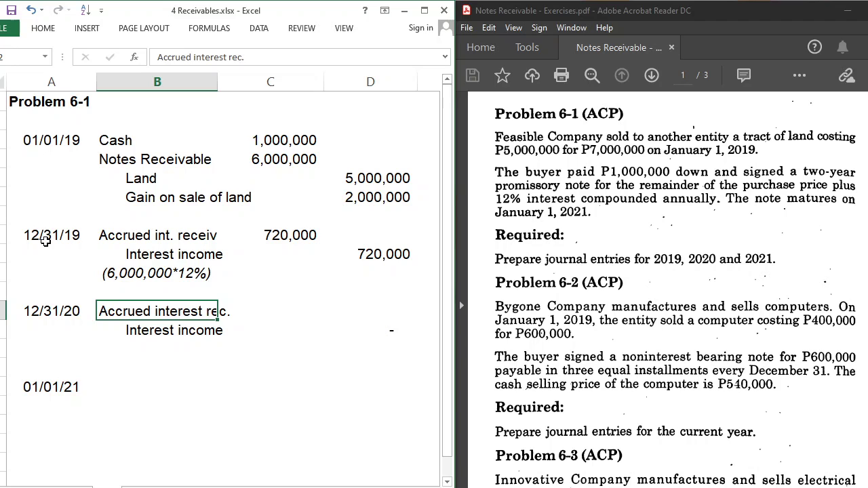
key("Down")
key("Down")
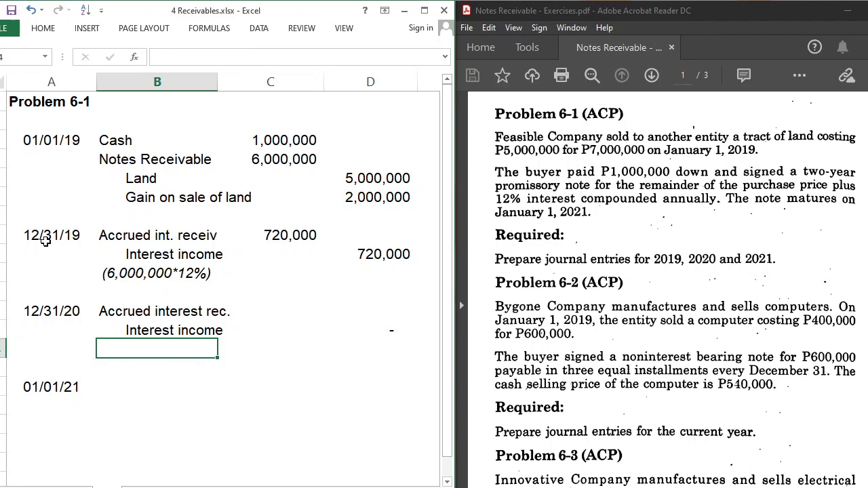
key("Down")
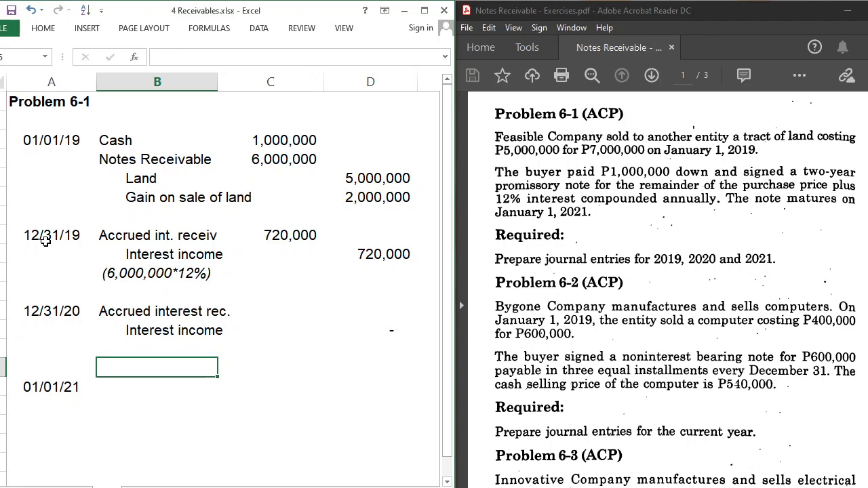
key("Down")
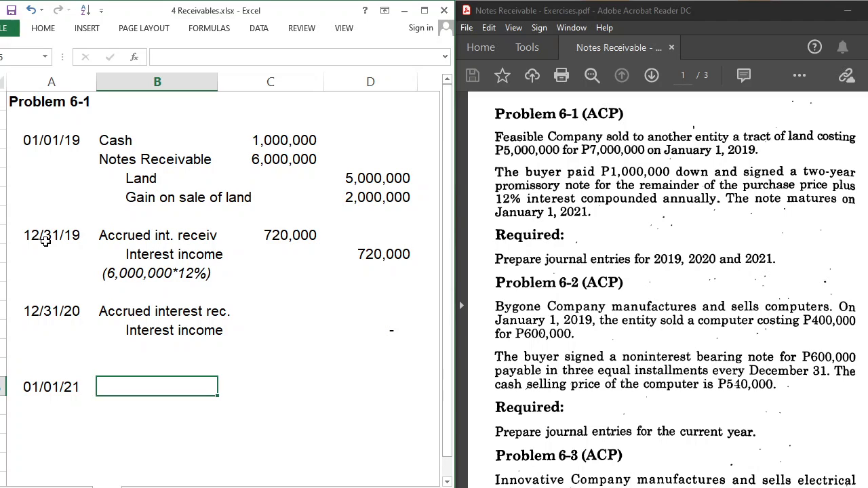
key("Up")
key("Up")
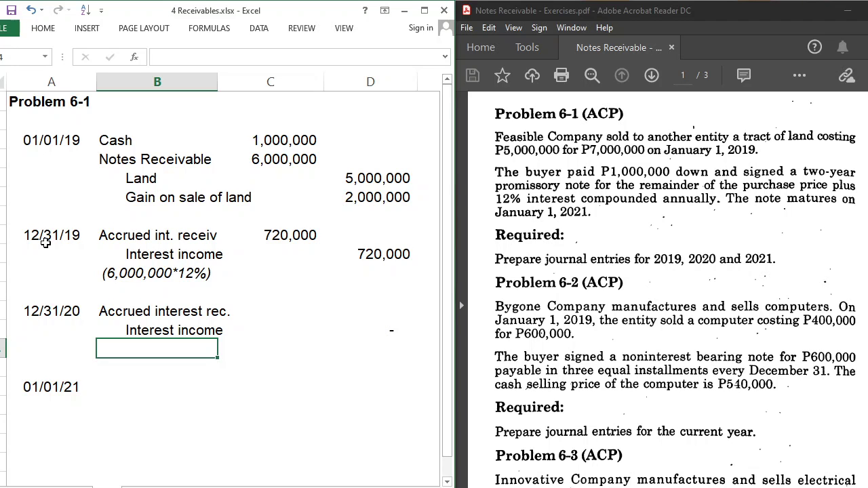
key("Up")
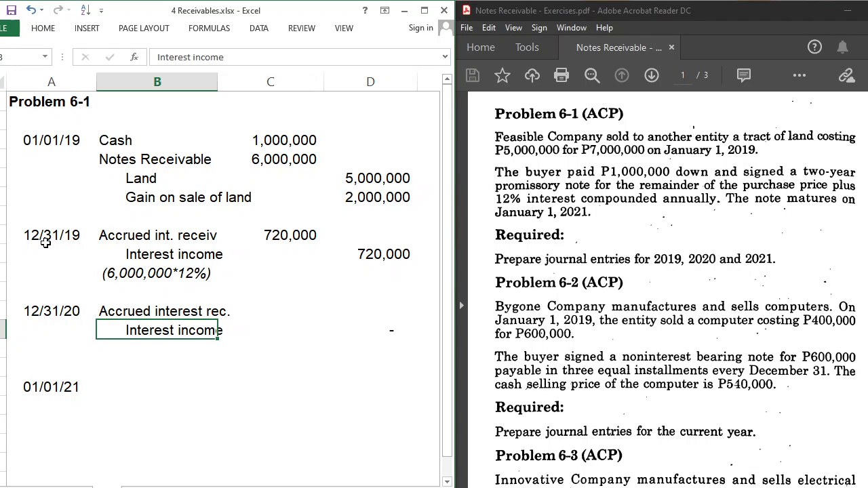
key("Down")
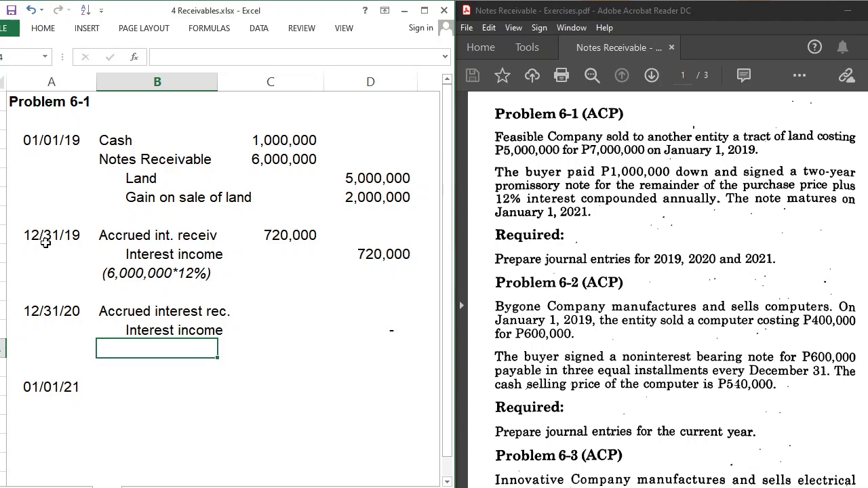
key("Up")
key("Up")
key("Right")
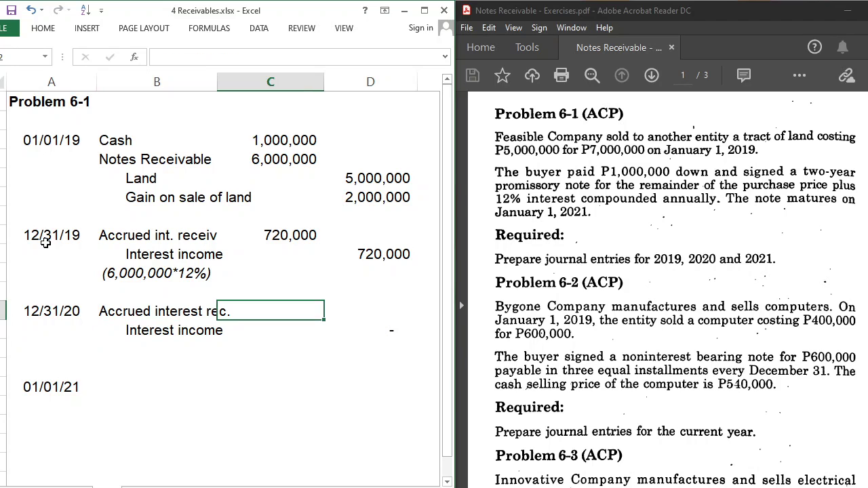
key("Down")
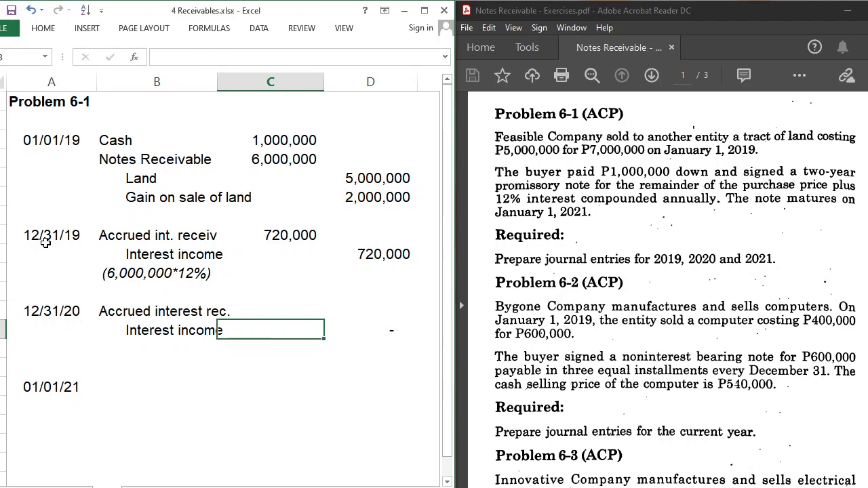
key("Down")
key("Left")
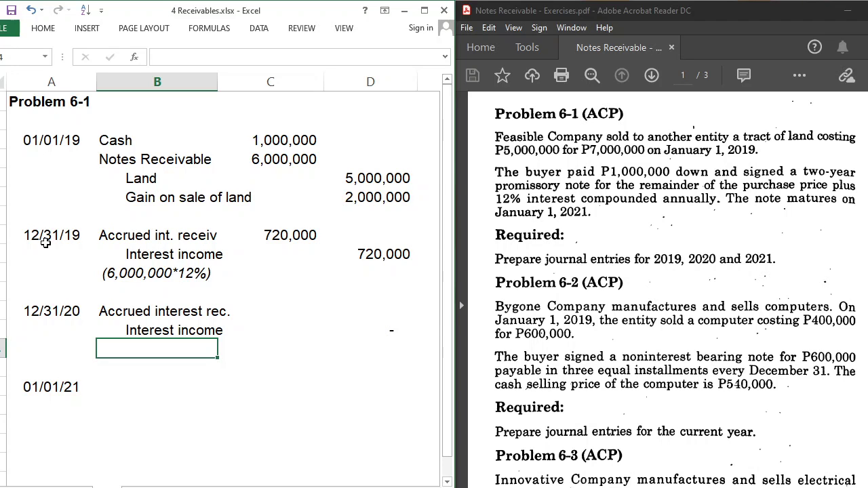
- Write the computation note (6,720,000*12%) below Interest income in the 12/31/20 entry
type("(6,720")
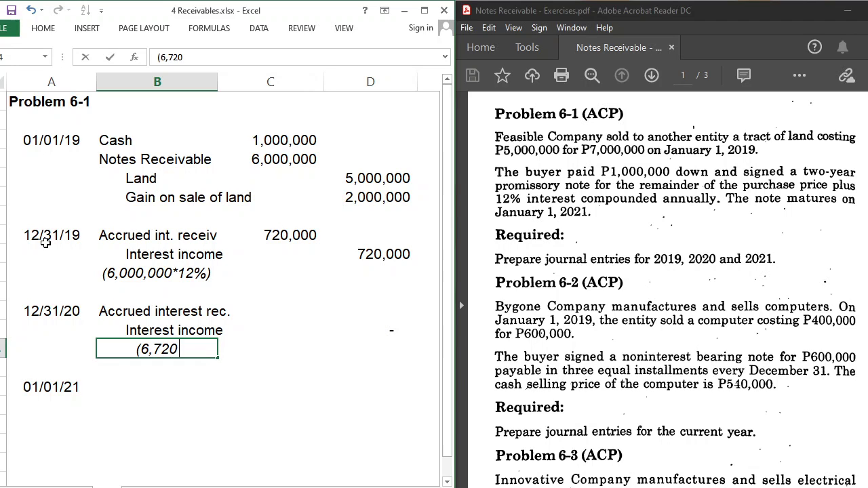
type(",000*")
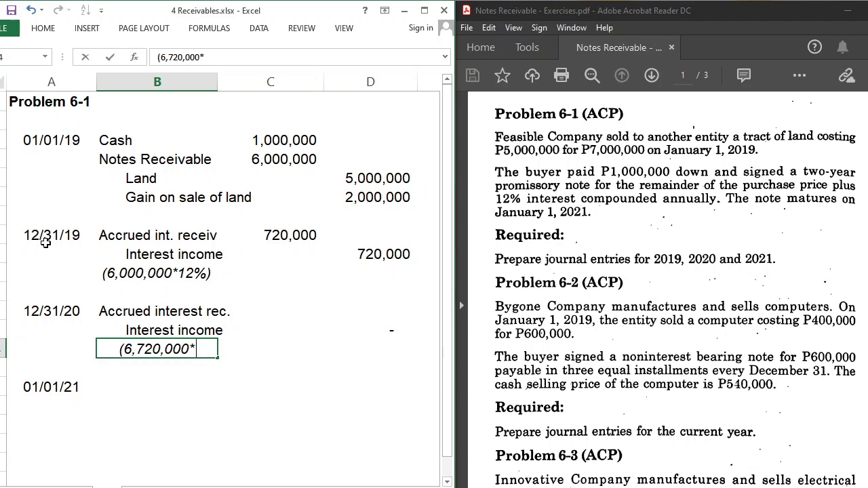
type("12")
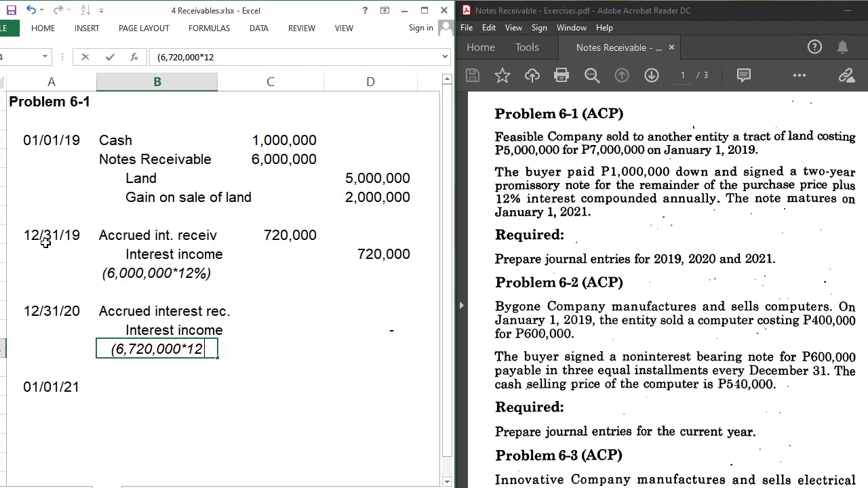
type("%)")
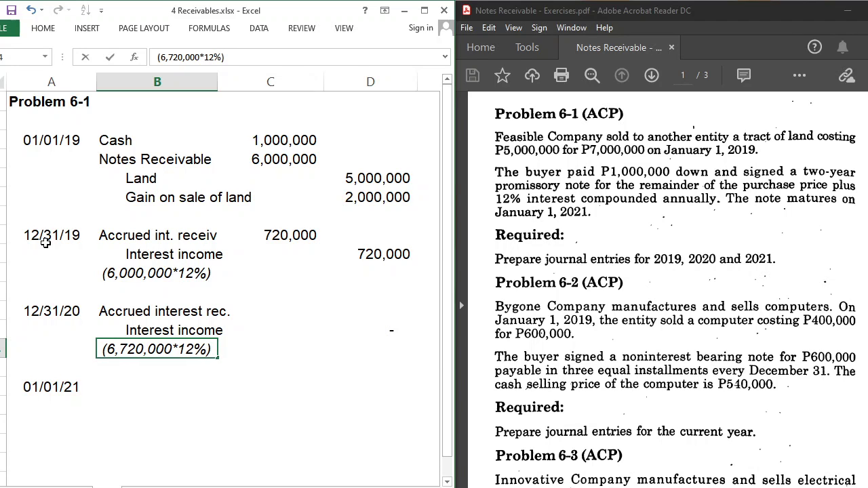
- Compute the 12/31/20 debit to Accrued interest rec. in column C with the formula =6720000*12%
key("Up")
key("Up")
key("Right")
type("=6")
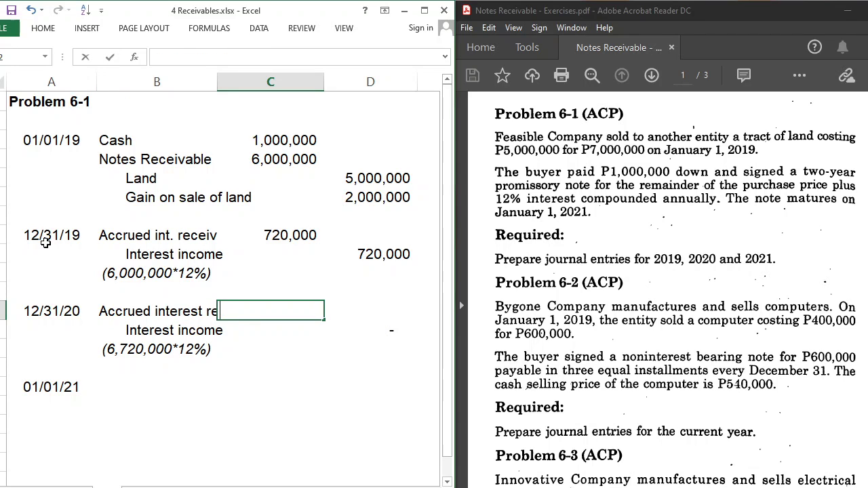
type("000*12")
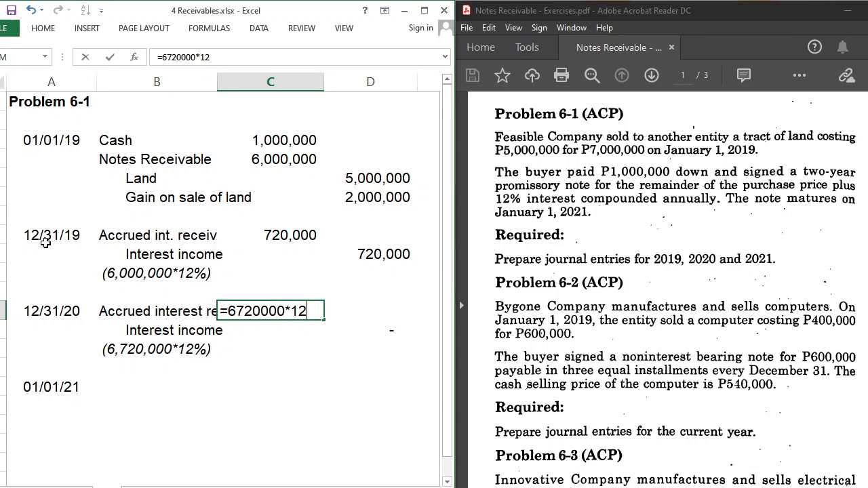
type("%")
key("Return")
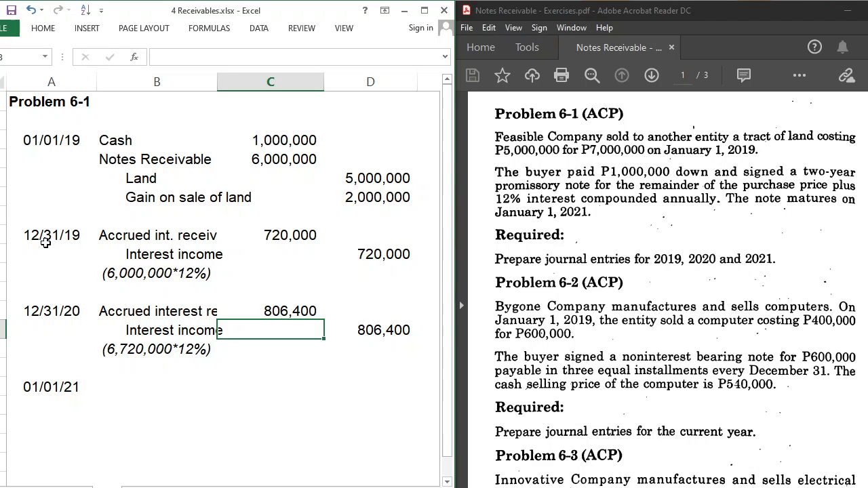
- Enter Cash as the debited account of the 01/01/21 journal entry and select its debit amount cell in column C
key("Down")
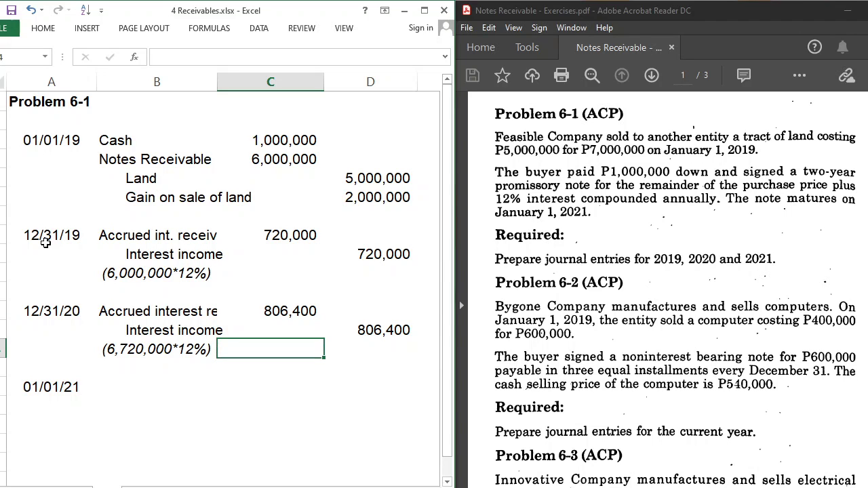
key("Down")
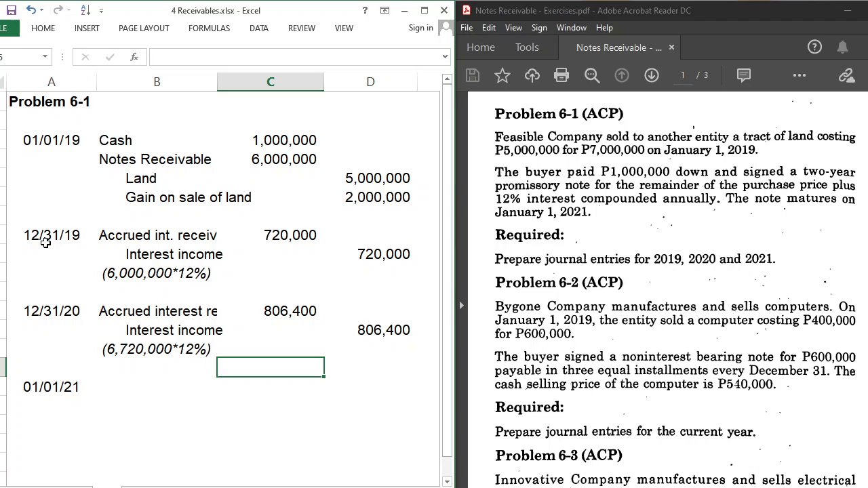
key("Down")
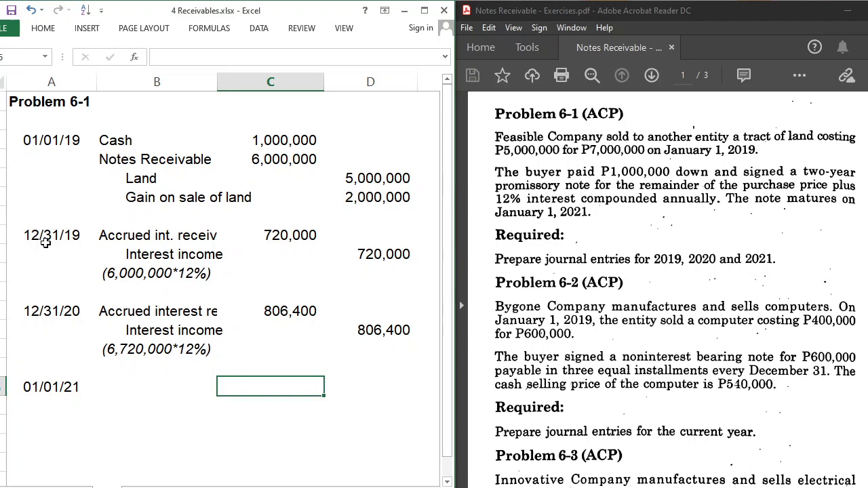
key("Left")
type("Cash")
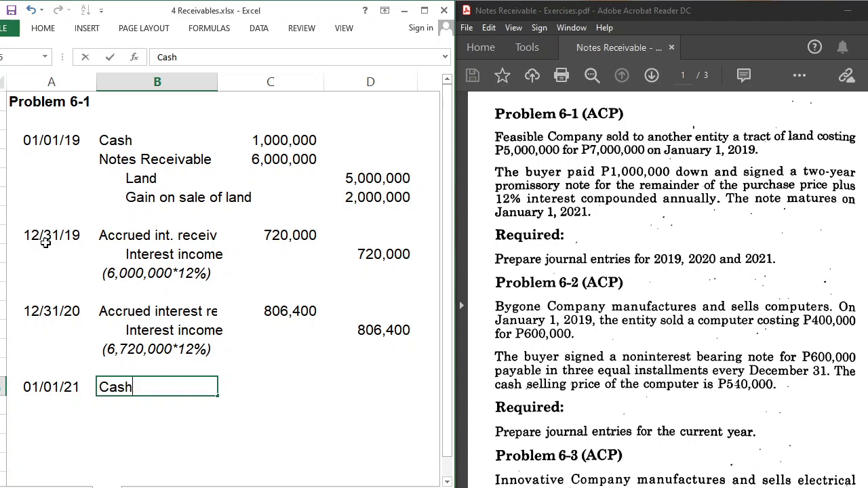
key("Return")
key("Up")
key("Right")
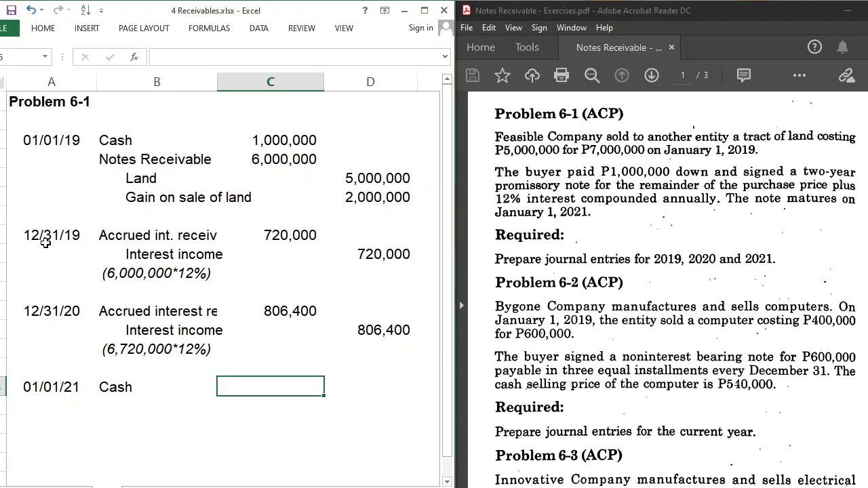
key("Down")
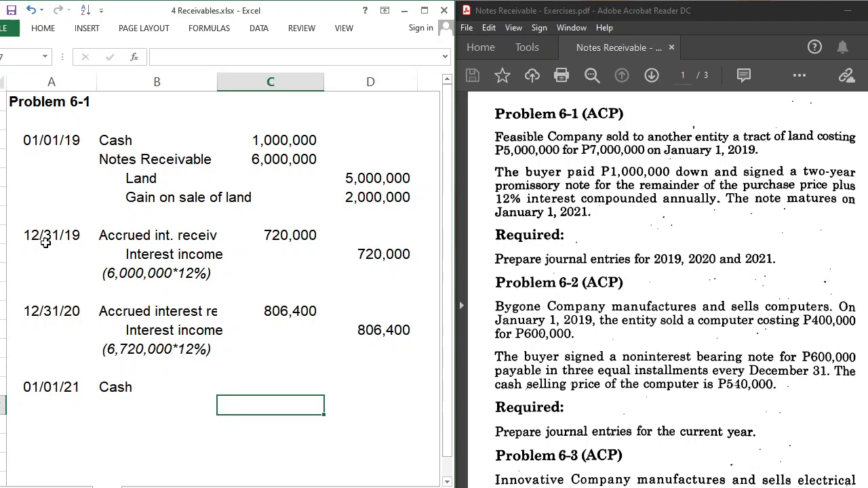
key("Up")
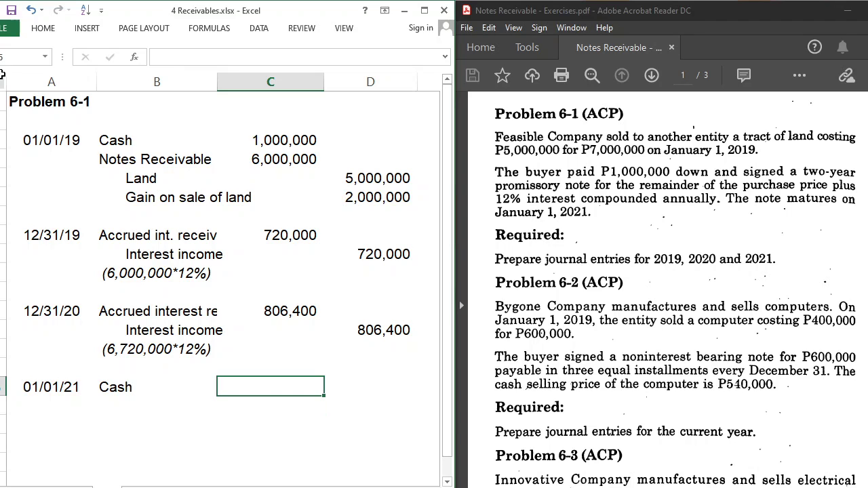
- Compute the 01/01/21 Cash debit in column C as the note plus both years' accrued interest, using the formula =C4+C8+C12
left_click(119, 158, "shift")
key("Down")
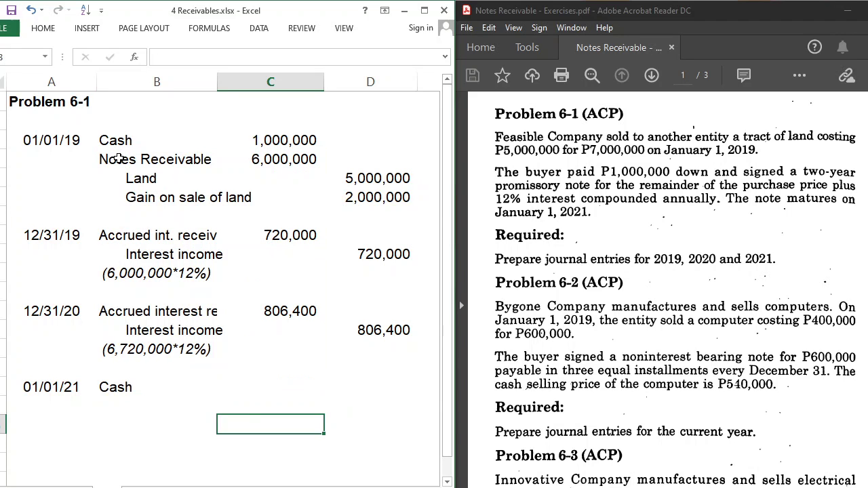
key("Up")
type("=")
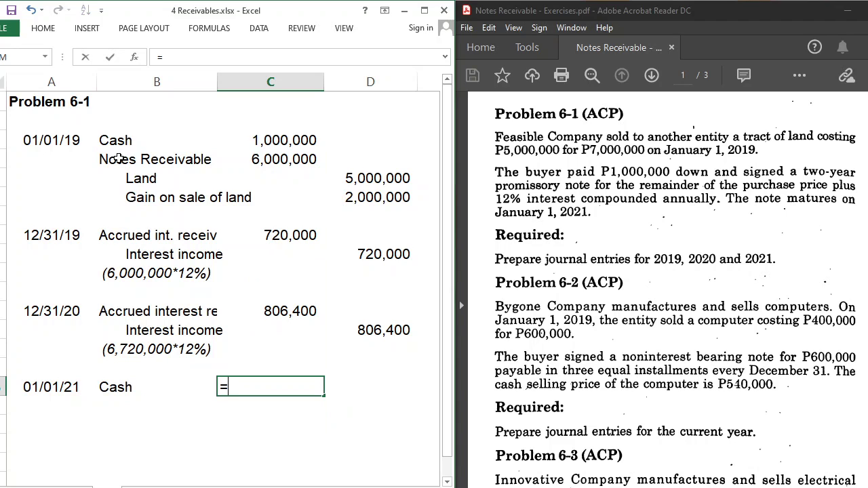
left_click(271, 160)
type("+")
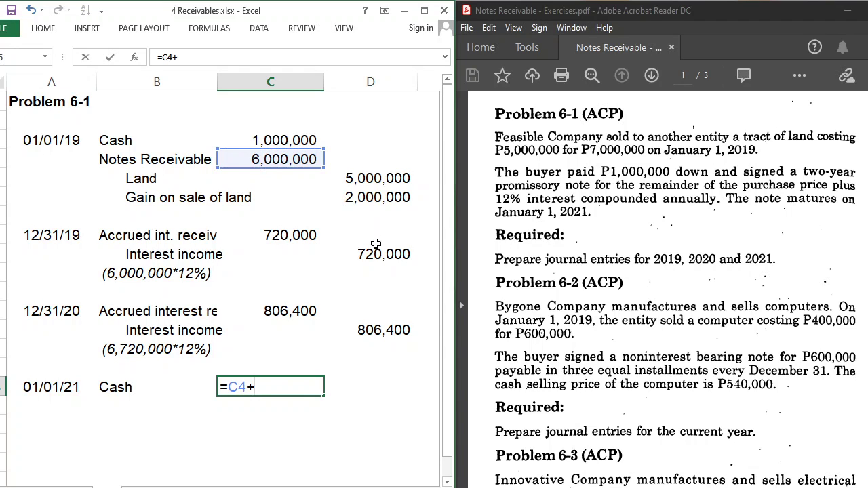
left_click(293, 232)
type("+")
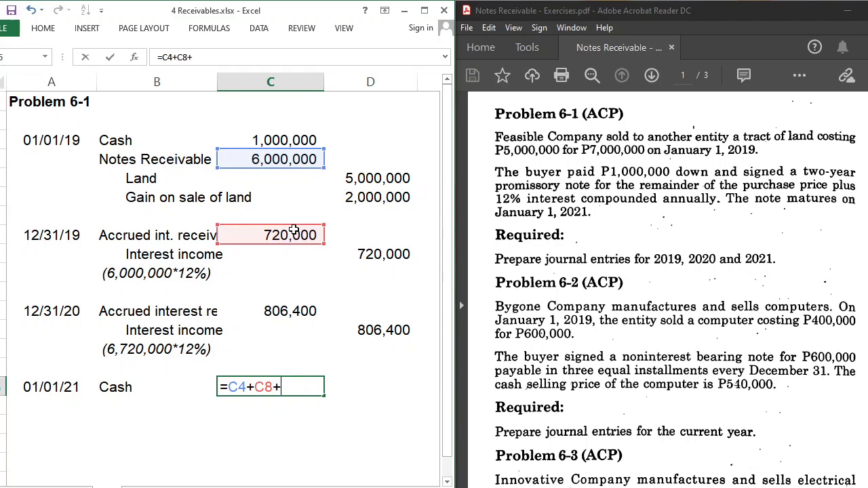
left_click(291, 312)
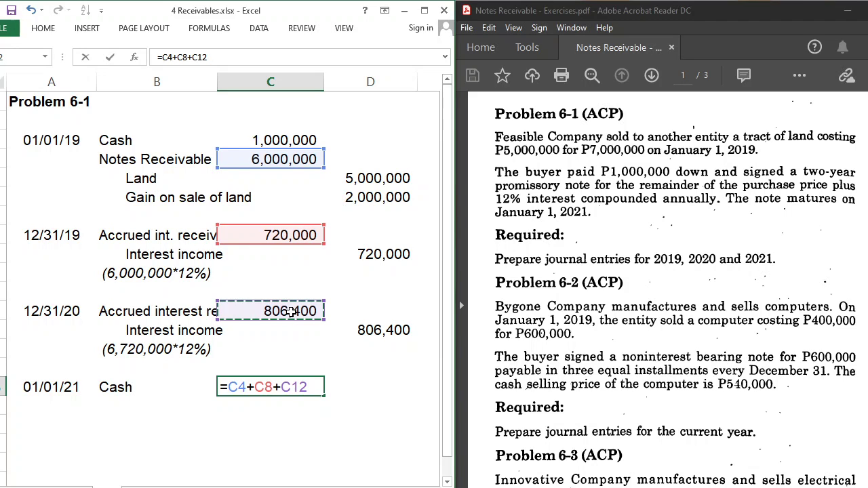
key("Return")
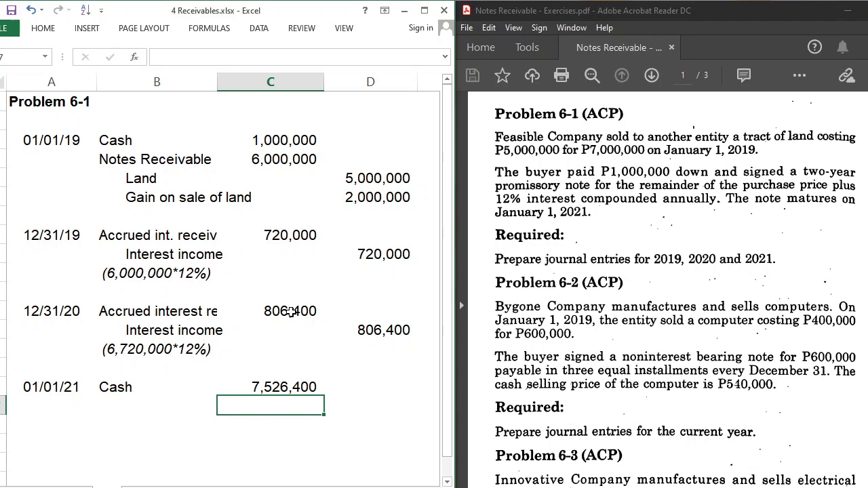
- Credit Notes receivable for 6,000,000 on the line below Cash in the 01/01/21 entry
key("Left")
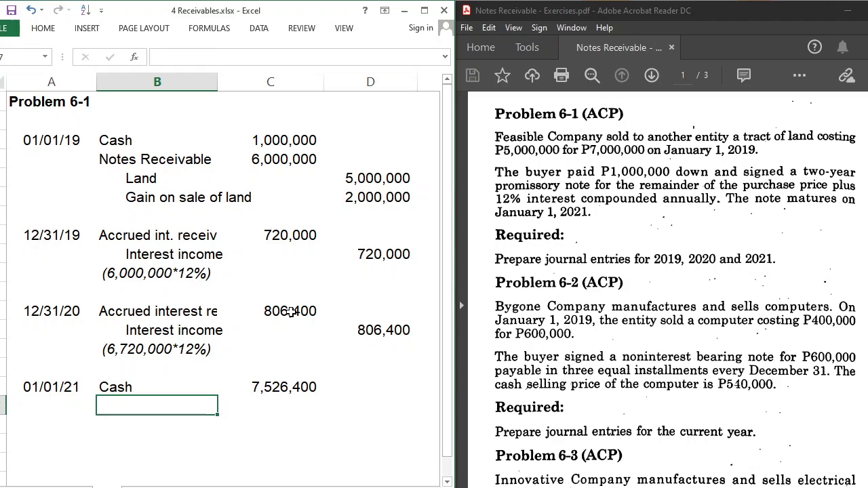
type("Notes ")
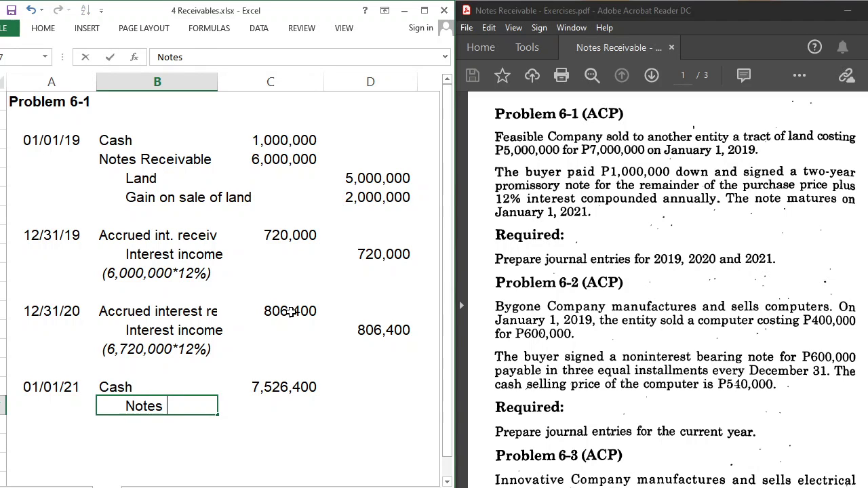
type("receivable")
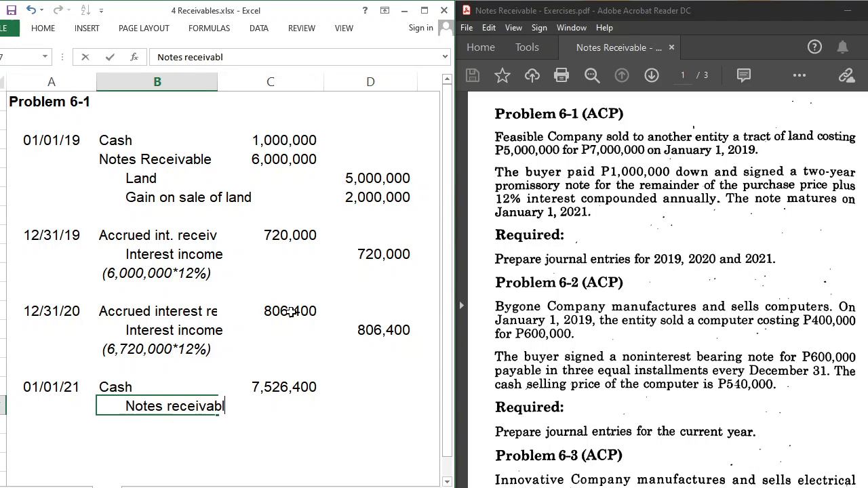
key("Return")
key("Right")
key("Right")
type("6,000,")
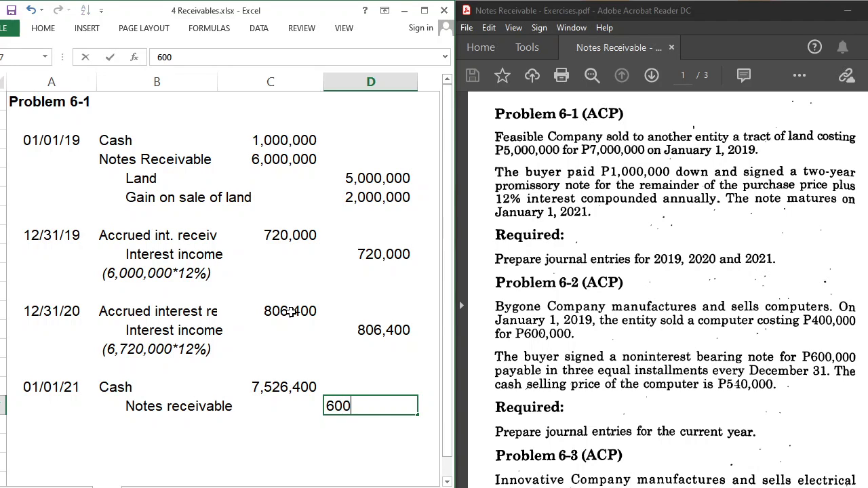
type("0000")
key("Return")
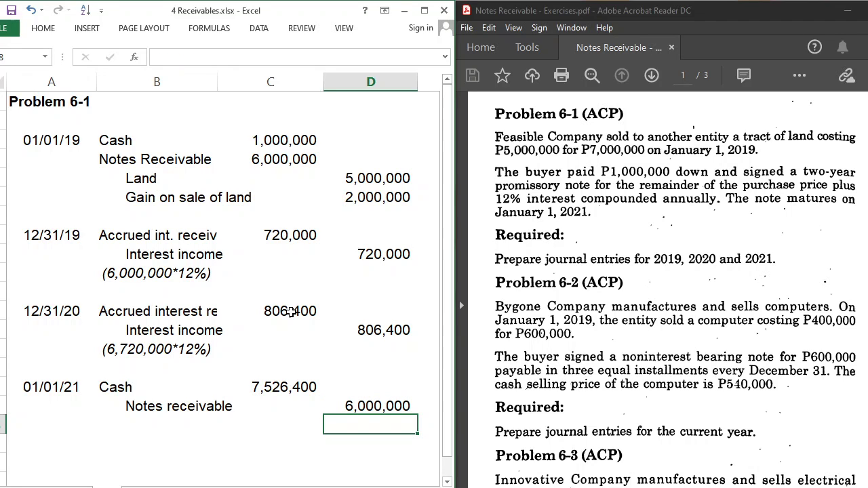
- Compute the remaining 01/01/21 credit in column D, below the Notes receivable amount, with the formula =C16-D17
type("=")
key("Up")
key("Up")
key("Left")
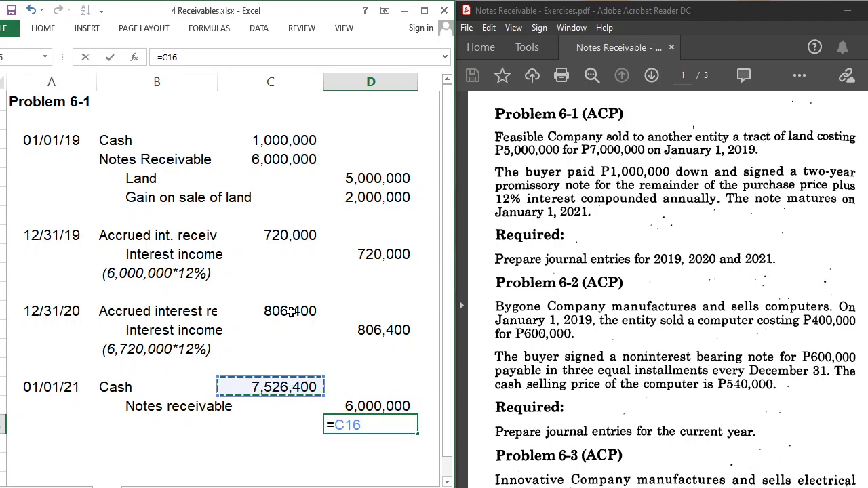
type("-")
key("Up")
key("Return")
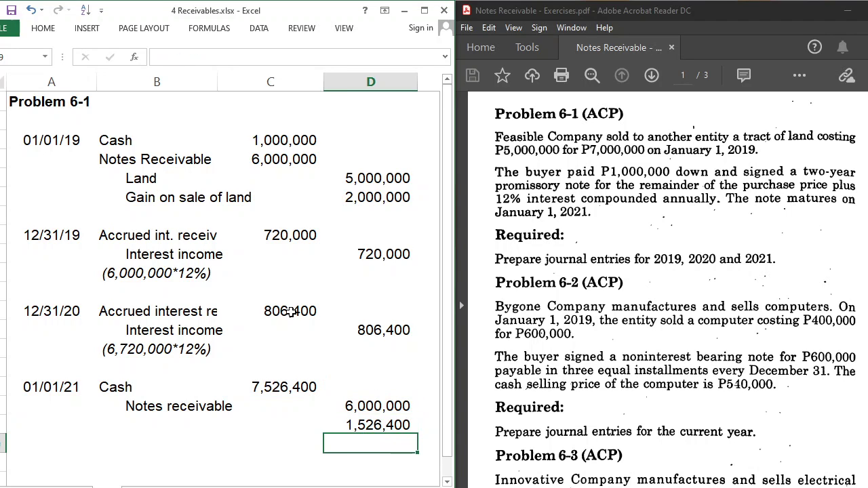
- Enter Accrued interest rec. as the second credited account below Notes receivable in the 01/01/21 entry
key("Up")
key("Left")
key("Left")
type("Accrue")
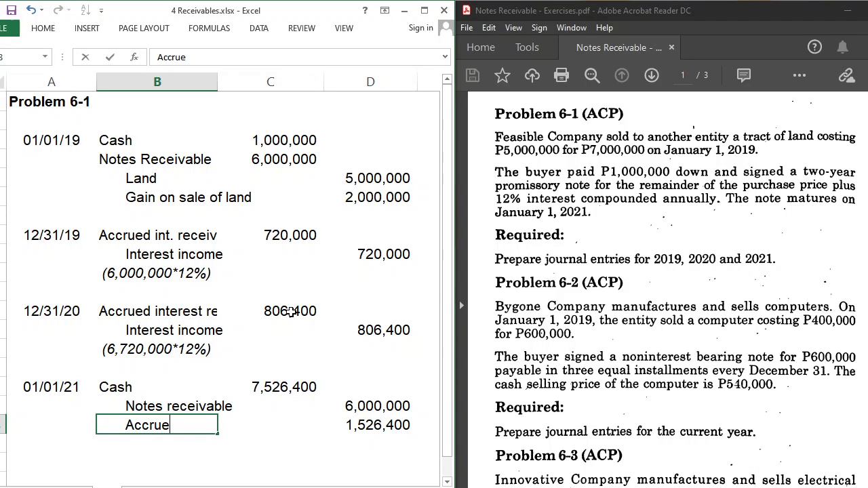
type("d interest rece")
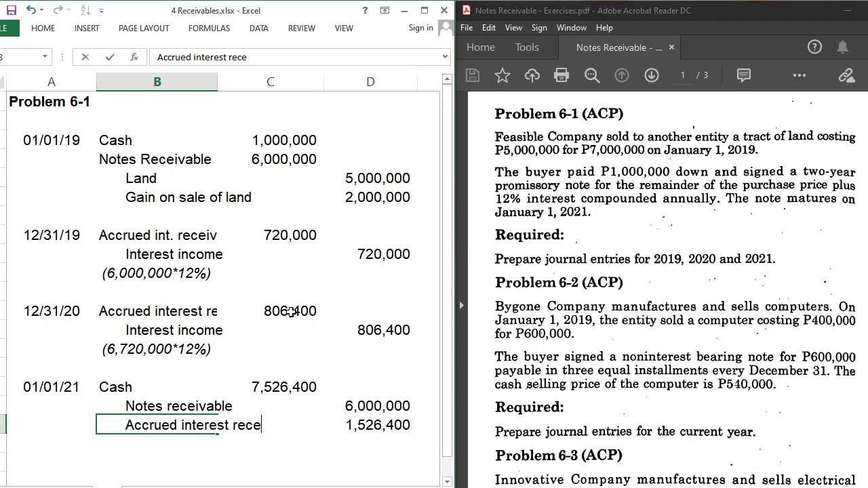
key("BackSpace")
type(".")
key("Return")
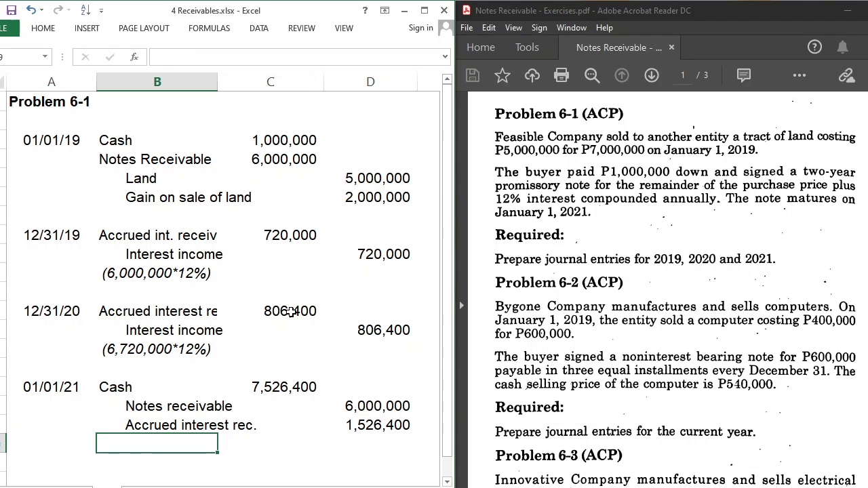
- Check the accrued interest credit of 01/01/21 against the 12/31/19 and 12/31/20 accruals, and highlight the Land row of the 01/01/19 entry
key("Up")
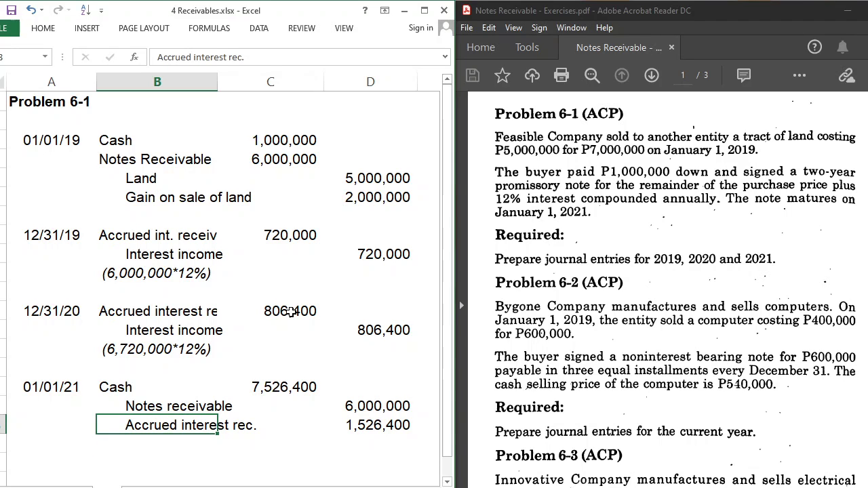
key("Up")
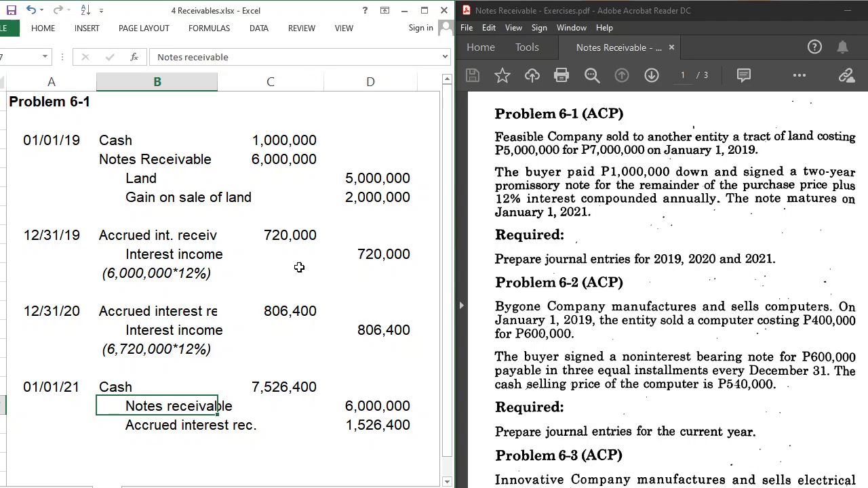
left_click(372, 422)
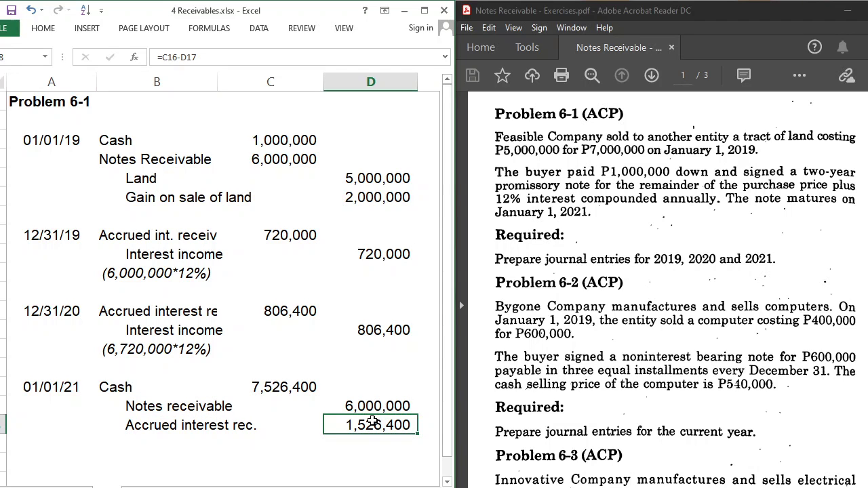
left_click(291, 232)
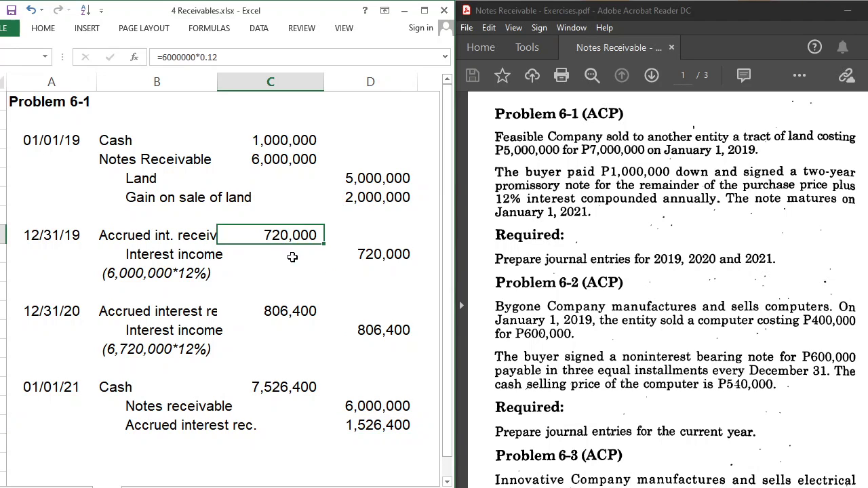
left_click(296, 310, "ctrl")
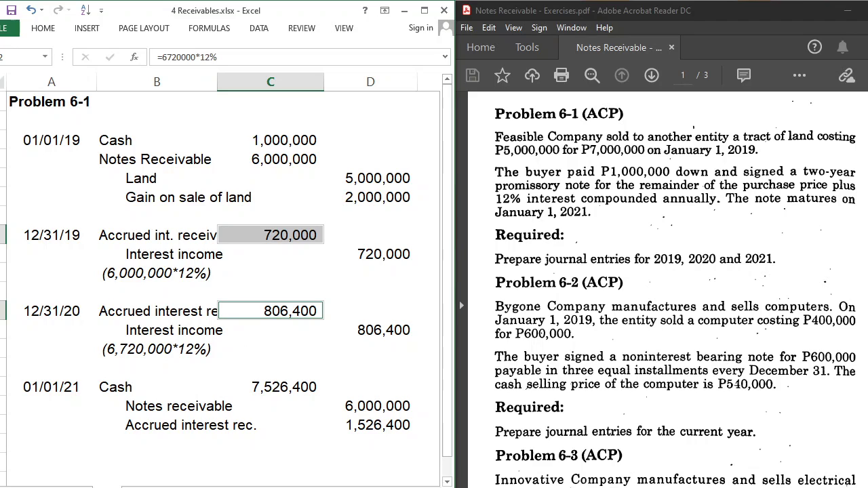
left_click(282, 468)
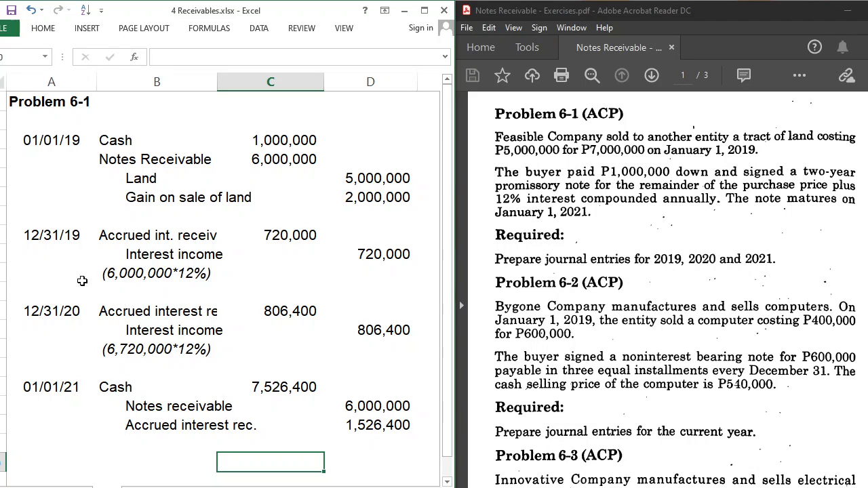
left_click(87, 182)
key("shift+space")
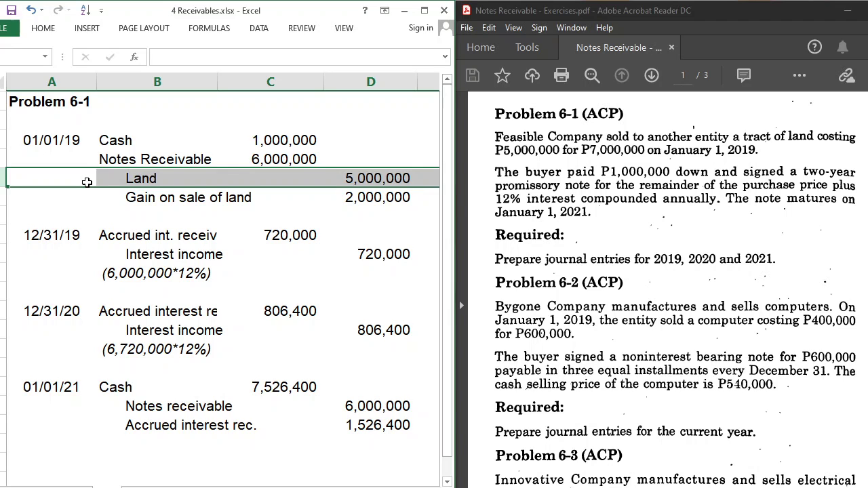
- On the Problem 6-2 sheet, debit Notes receivable for 600,000 in the 01/01/19 entry
key("ctrl+Page_Down")
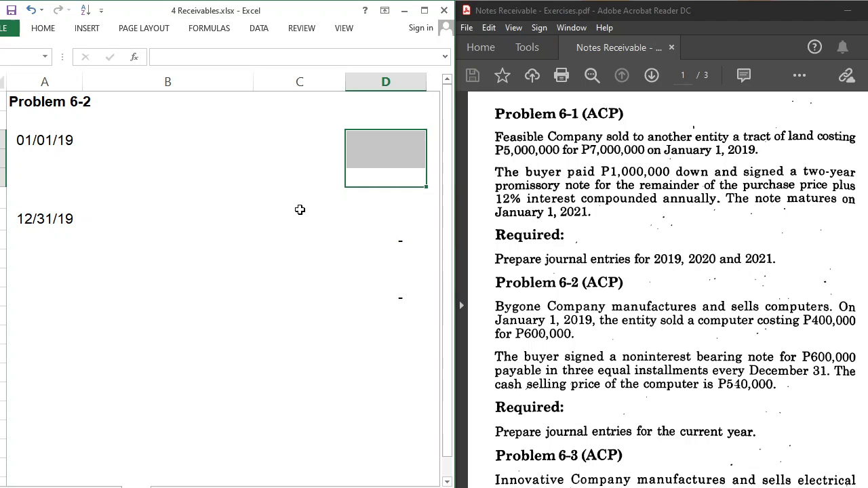
left_click(152, 141)
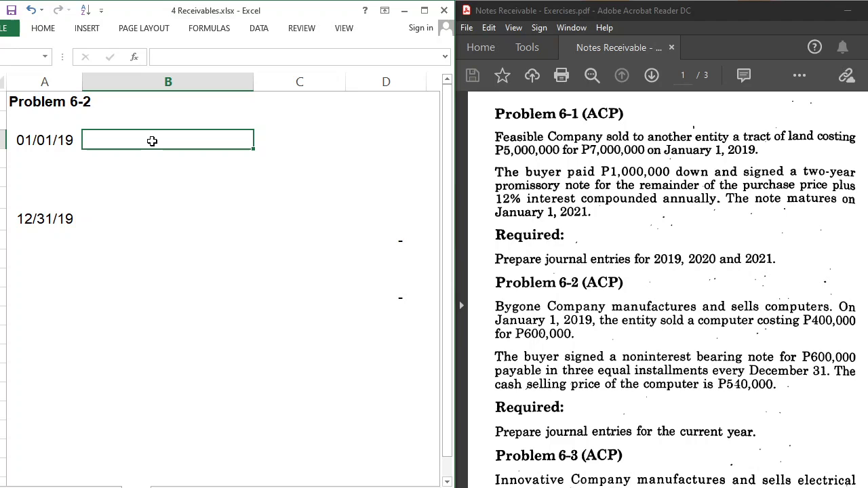
type("No")
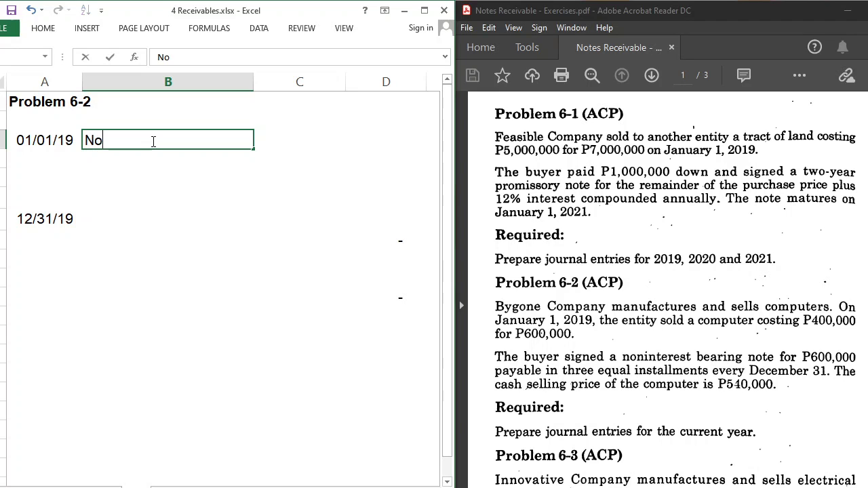
type("tes recei")
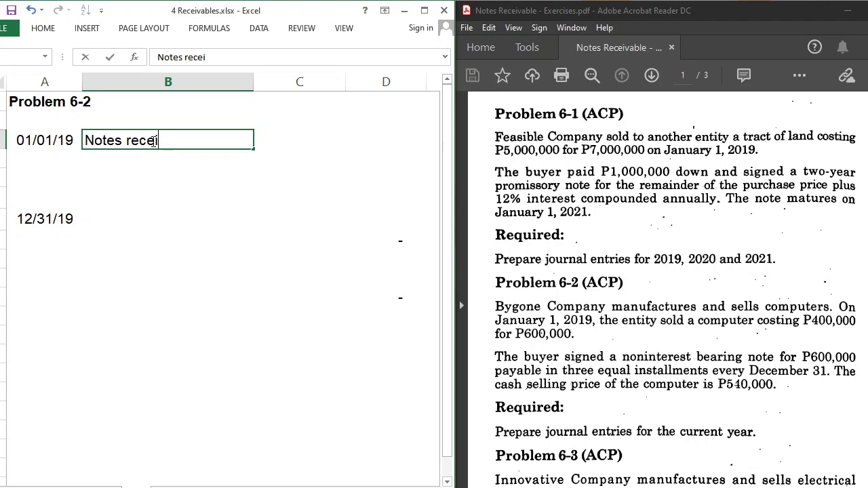
type("vable")
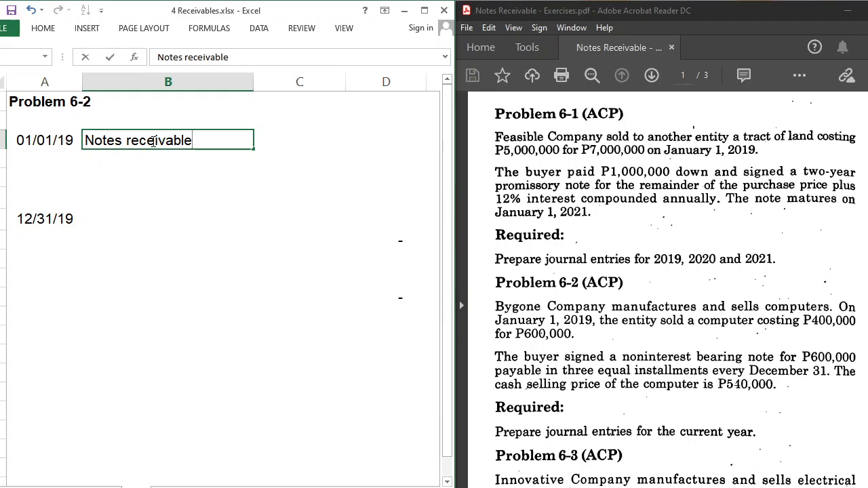
key("Tab")
type("600000")
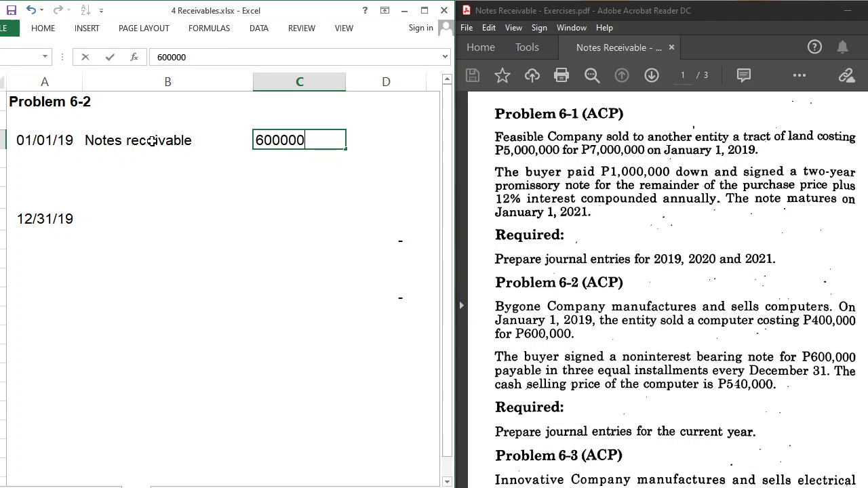
key("Return")
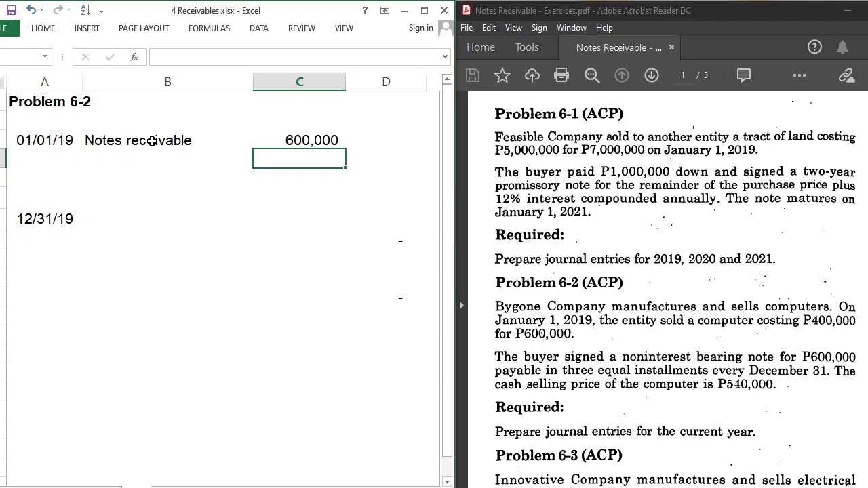
- Enter Inventory as the credited account below Notes receivable in Problem 6-2's 01/01/19 entry, and compare it with the Problem 6-1 sale entry
key("Left")
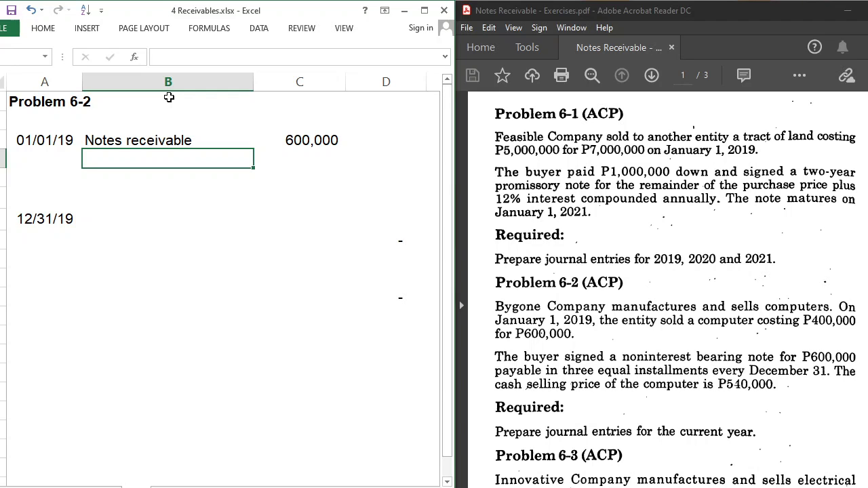
type("Inventory")
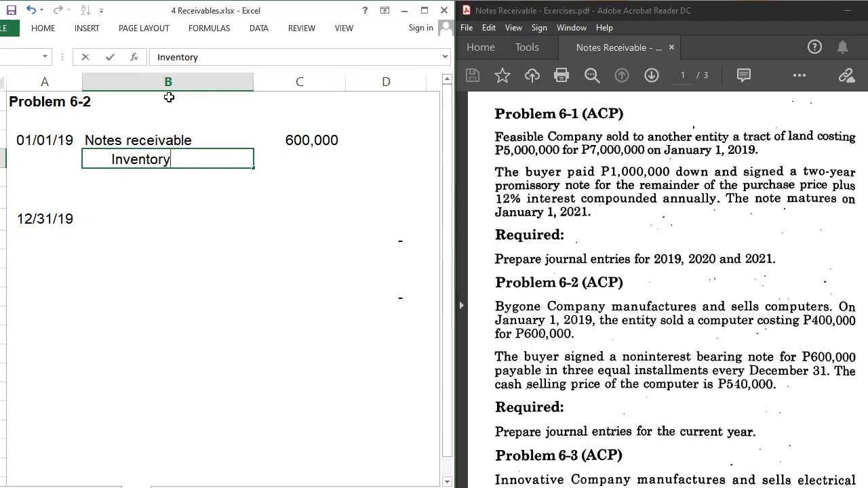
key("Return")
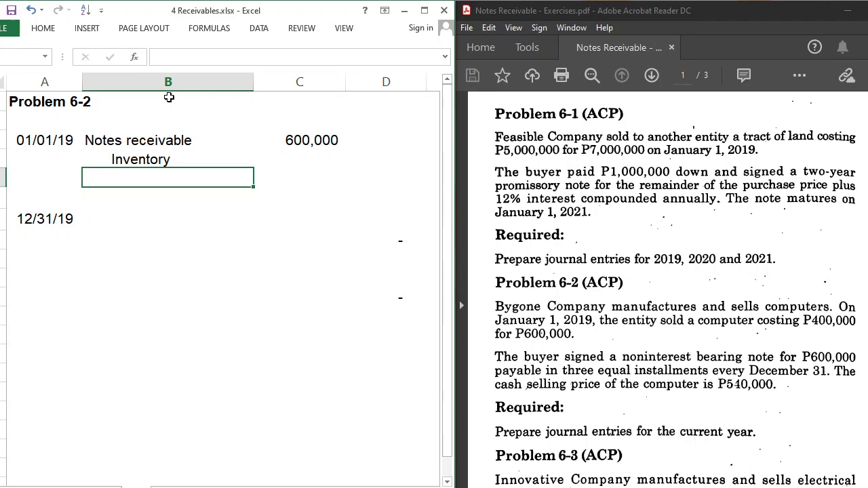
key("ctrl+Page_Up")
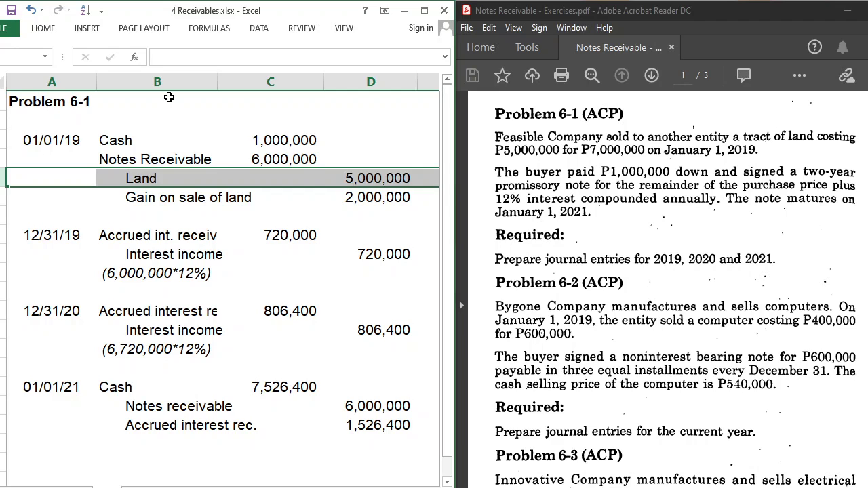
key("ctrl+Page_Down")
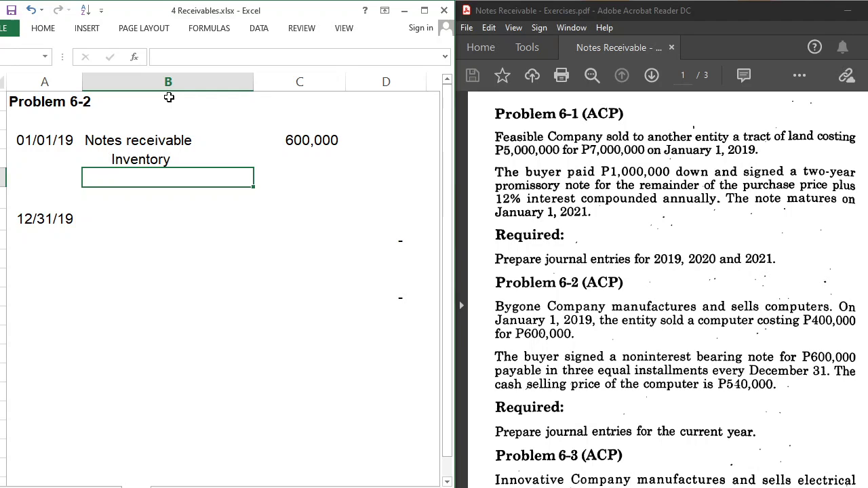
- Credit Inventory for 400,000 in the 01/01/19 entry
key("Up")
key("Right")
key("Right")
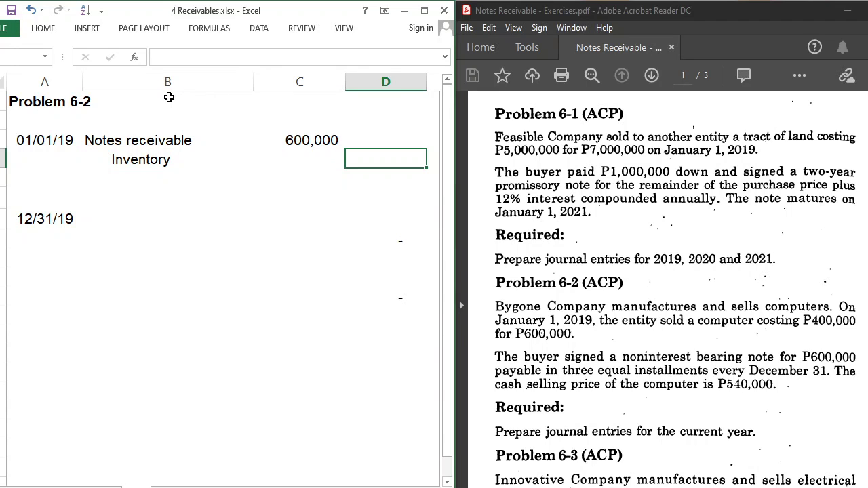
type("40000")
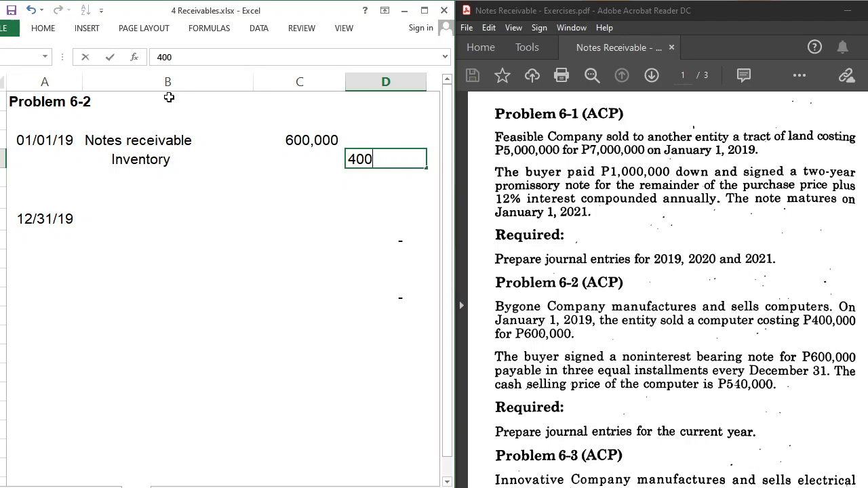
key("Return")
key("Up")
key("F2")
key("Delete")
key("Delete")
key("Delete")
key("Delete")
key("Delete")
type("400000")
key("Return")
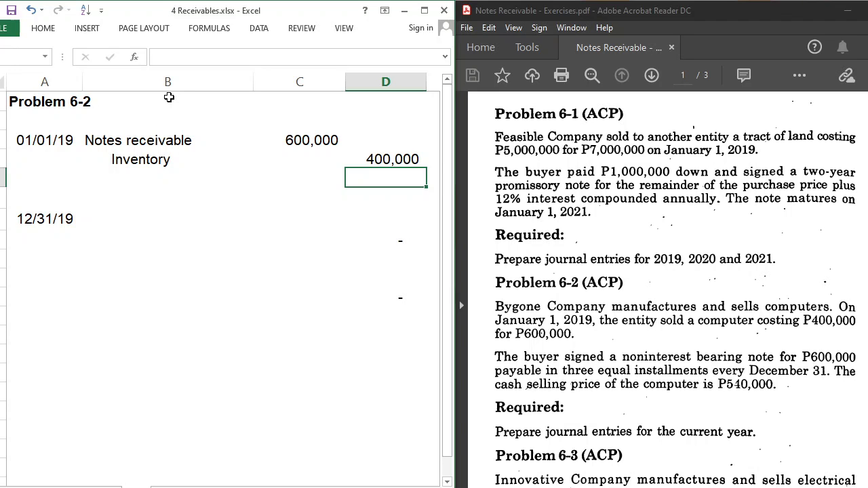
key("Up")
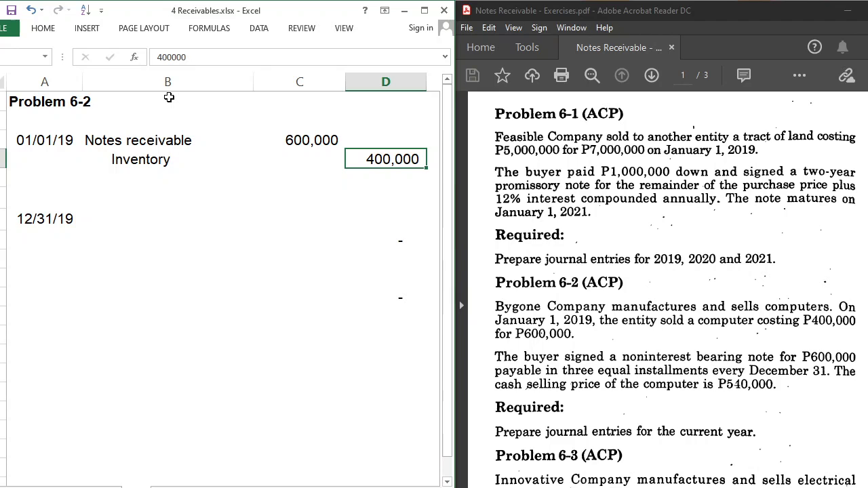
- Replace the credited account Inventory with Sales in the 01/01/19 entry
key("Left")
key("Left")
key("Left")
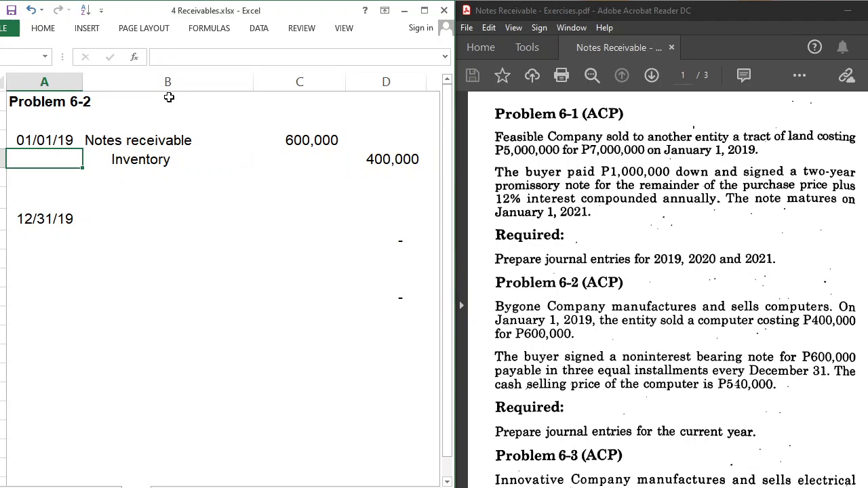
key("Right")
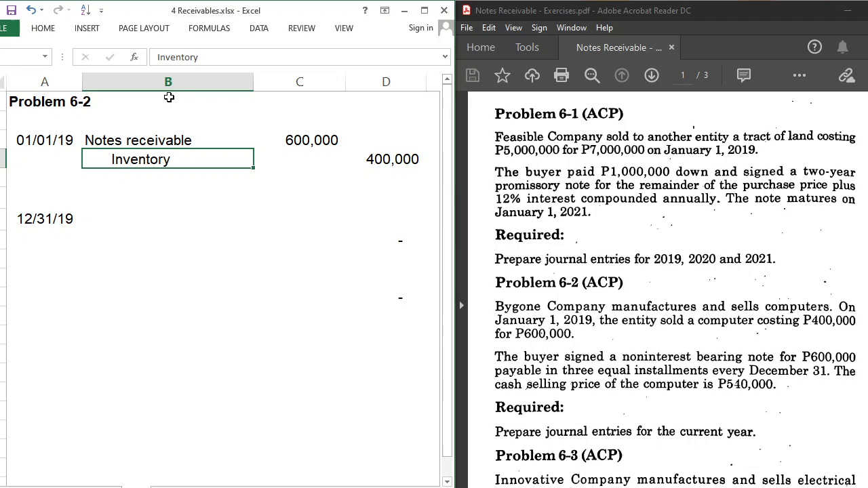
type("Sales")
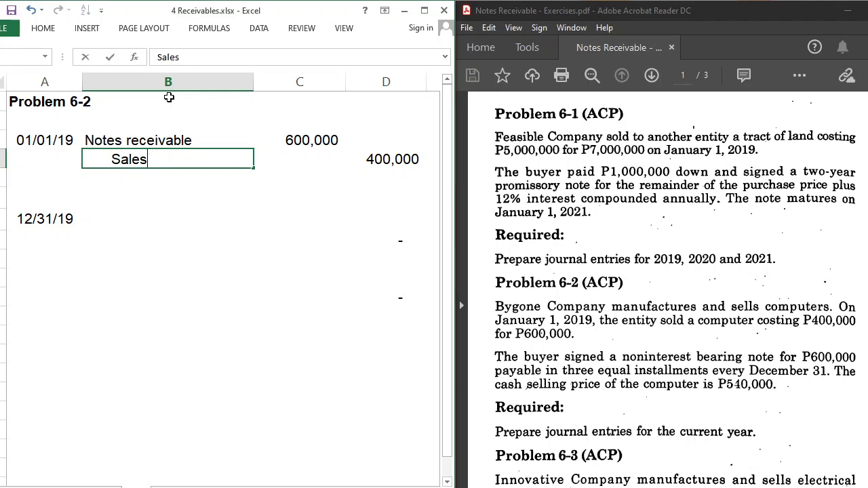
key("Return")
- Set the Sales credit in the 01/01/19 entry to 540,000, the computer's cash selling price
key("Right")
key("Up")
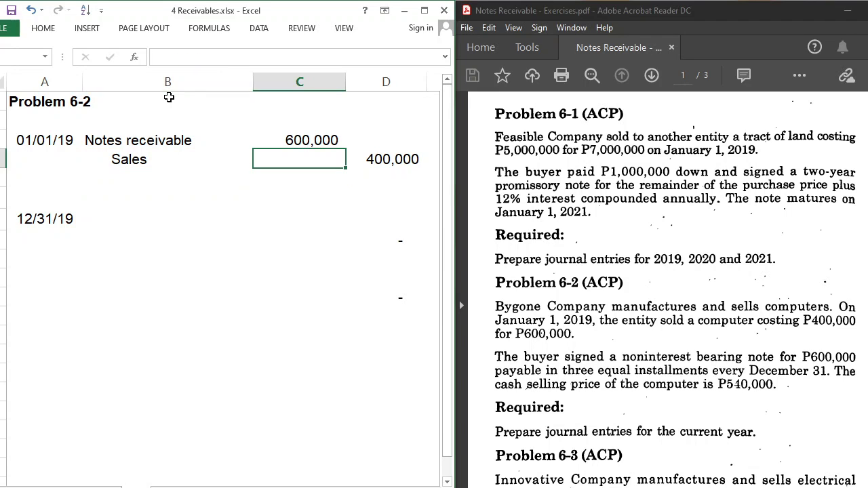
key("Right")
type("540000")
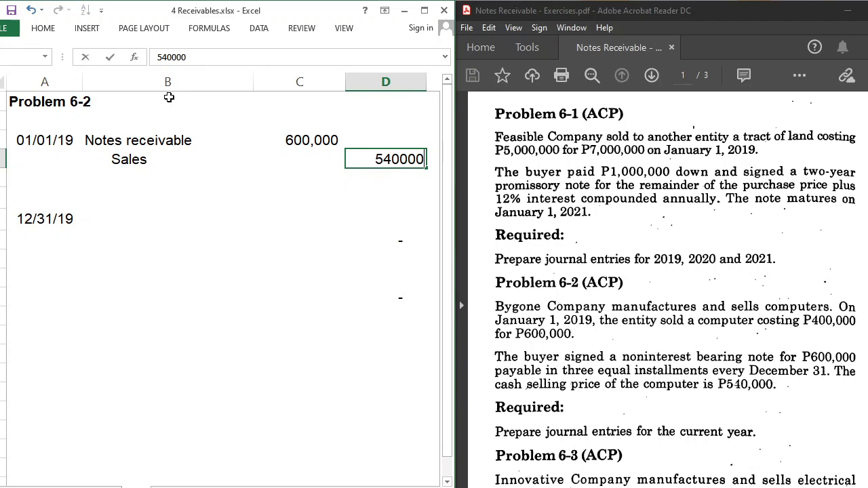
key("Return")
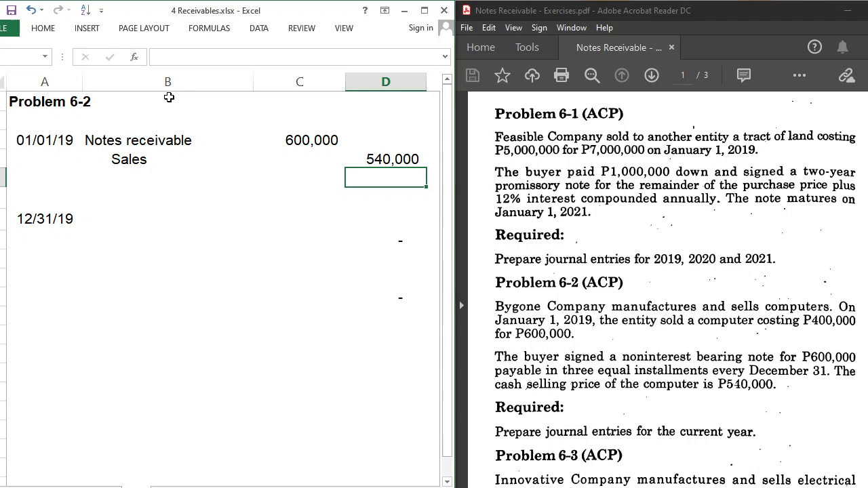
key("Up")
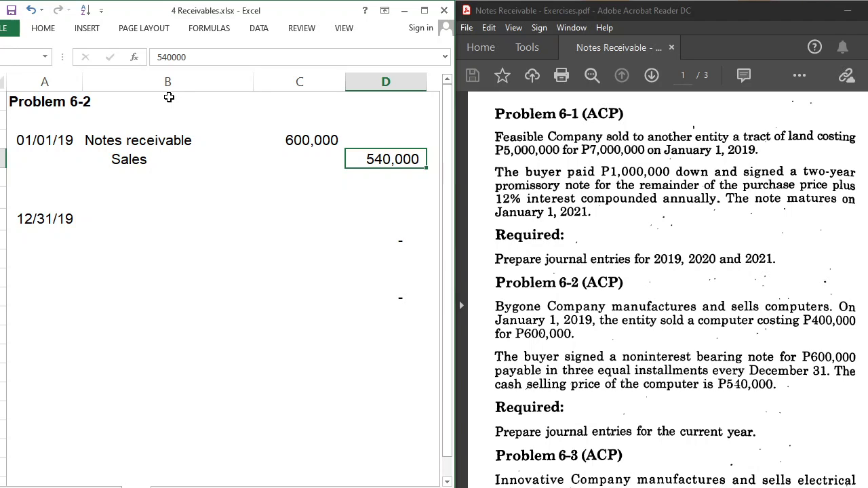
- Credit Unearned int. Income for 60,000 directly below Sales in the 01/01/19 entry
key("Down")
key("Left")
key("Left")
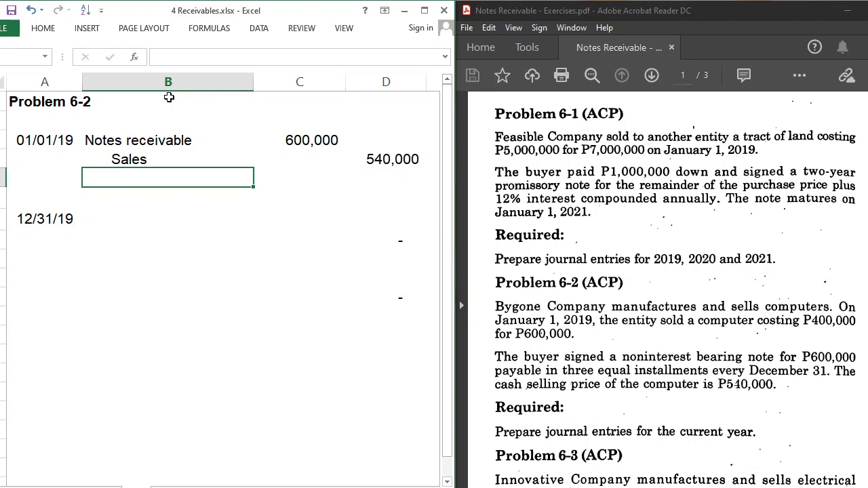
type("Unearned")
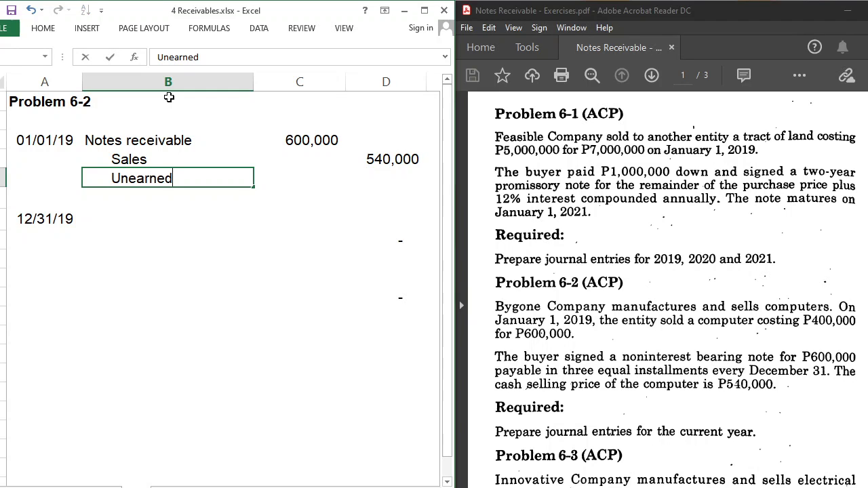
type(" int. Income")
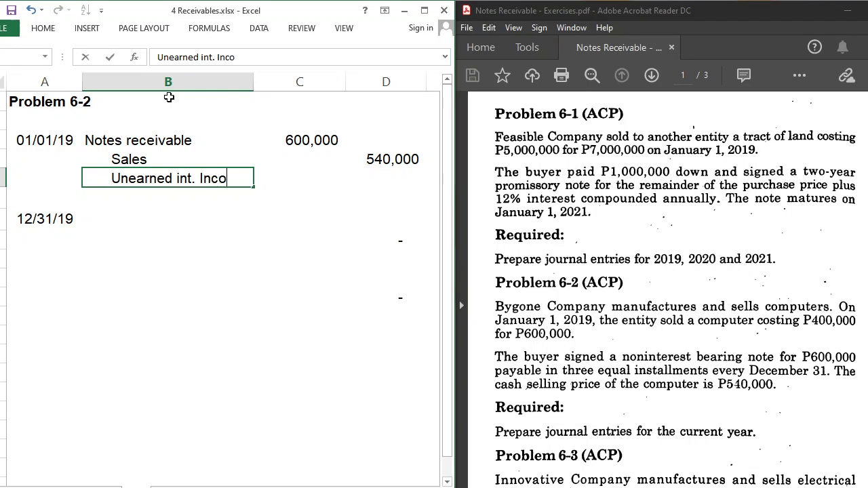
key("Return")
key("Up")
key("Right")
key("Right")
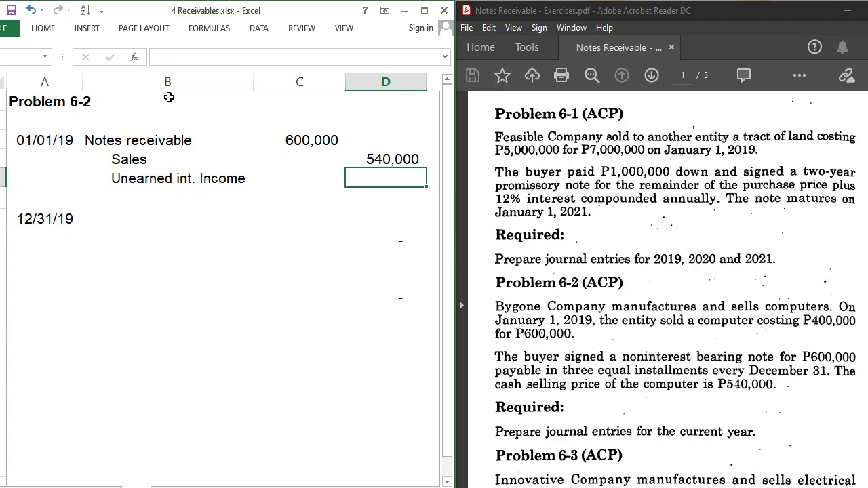
type("60,000")
key("Return")
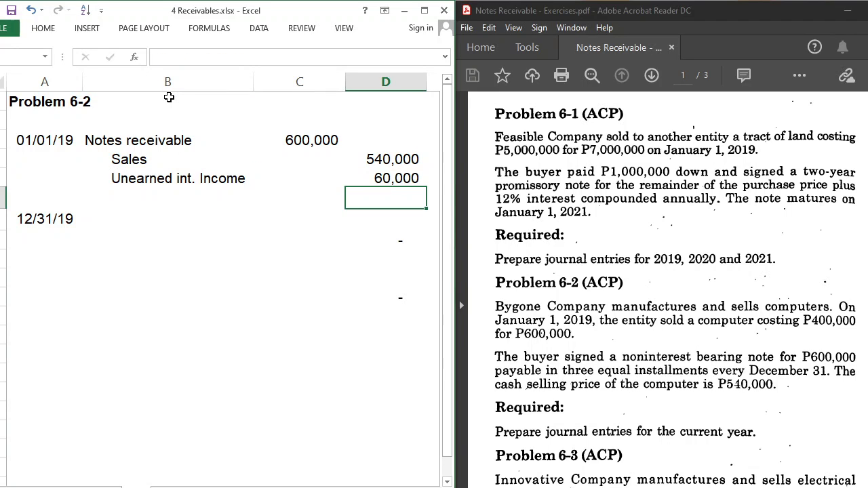
- Enter Cash as the debited account and Notes receivable as the credited account in the 12/31/19 entry
key("Down")
key("Down")
key("Left")
key("Left")
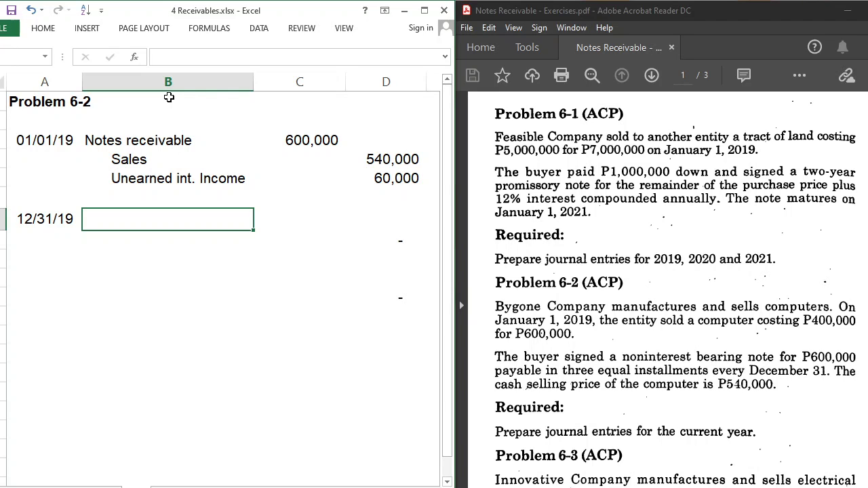
type("Cash")
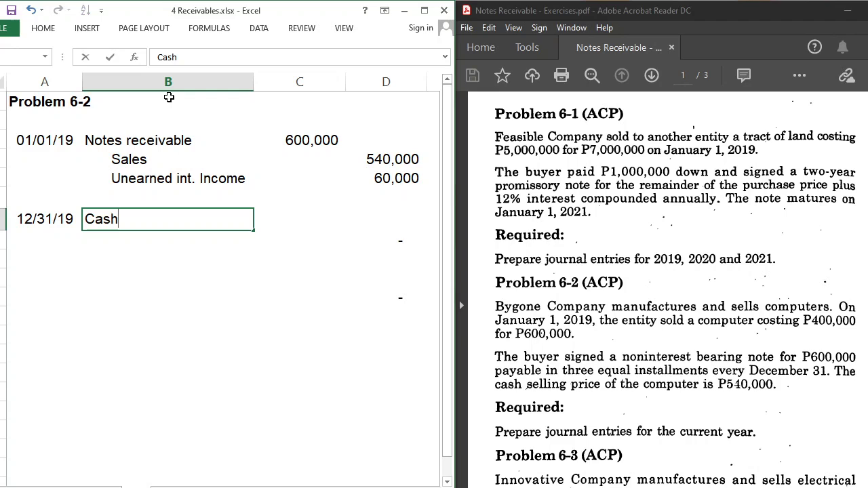
key("Return")
type("Notes re")
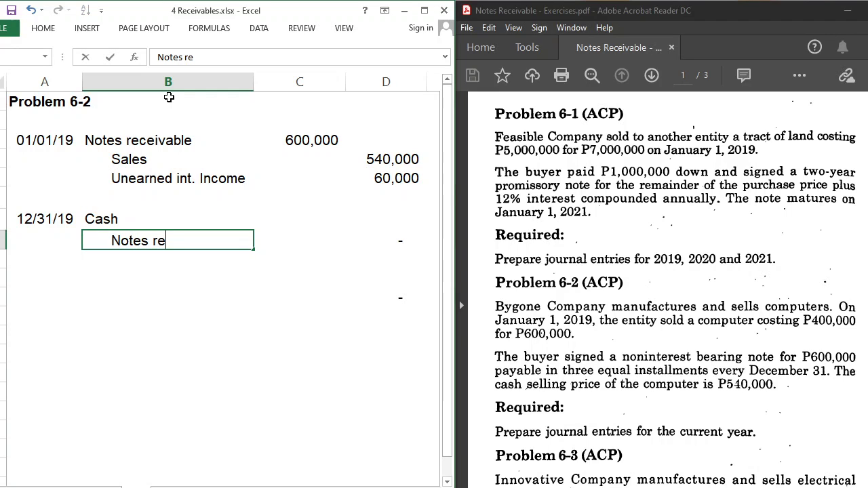
type("ceivab;e")
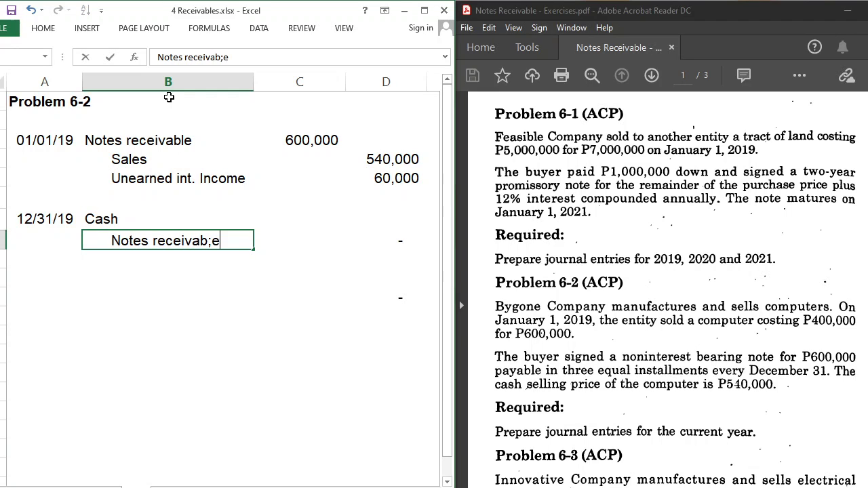
key("BackSpace")
key("BackSpace")
type("le")
- Debit Cash for 200,000 in the 12/31/19 entry
key("Up")
key("Right")
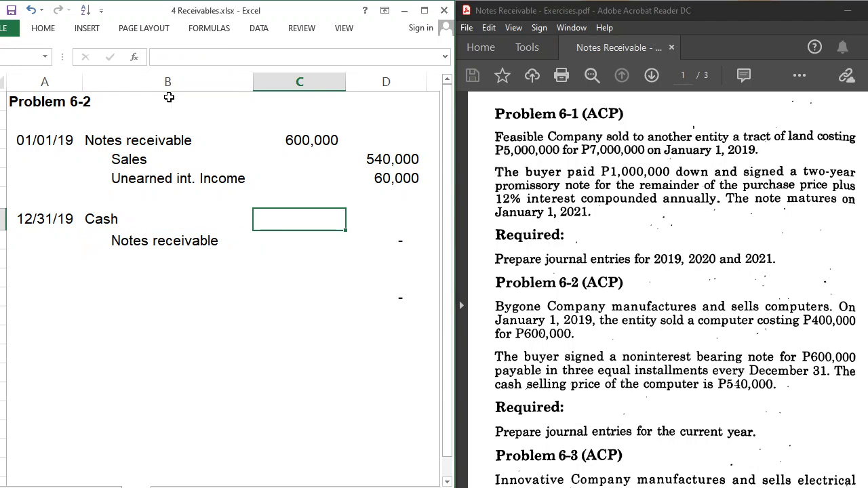
type("200,000")
key("Return")
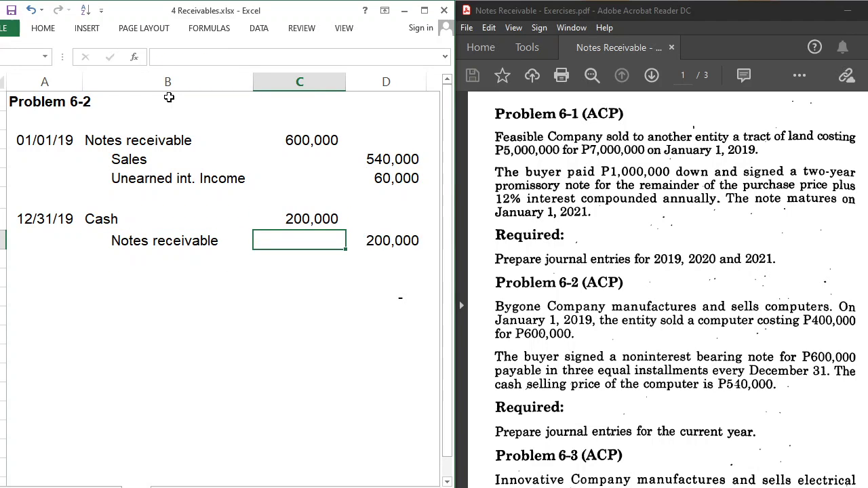
- Start a second 12/31/19 entry one blank row below Notes receivable, with Accrued interest rec. as the debited account
key("Down")
key("Down")
key("Left")
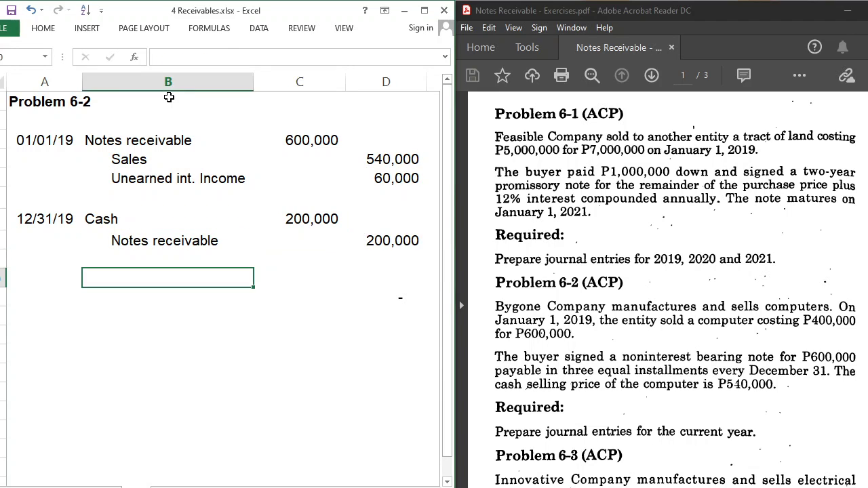
type("Accrued ")
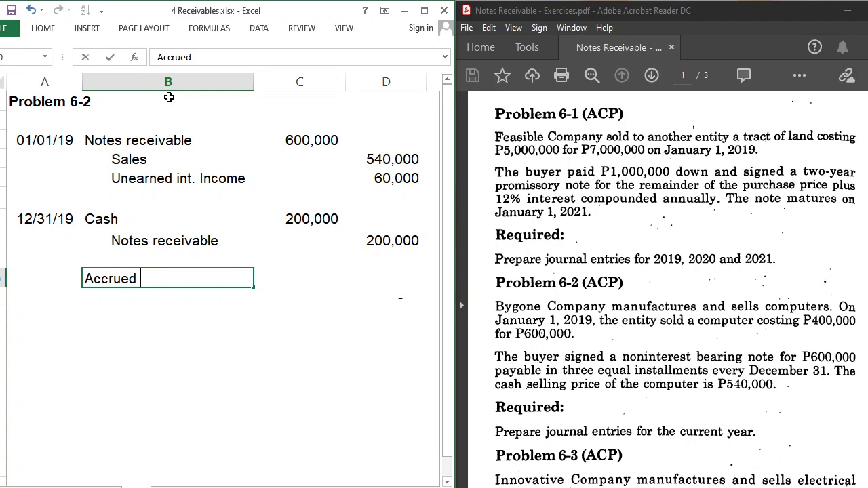
type("interes")
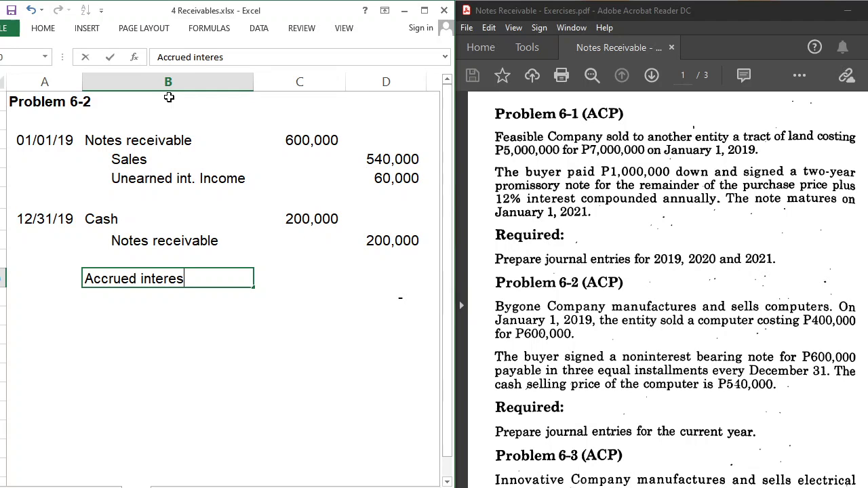
type("t rec.")
key("Return")
- Enter Interest income as the credited account below Accrued interest rec
type("Interest n")
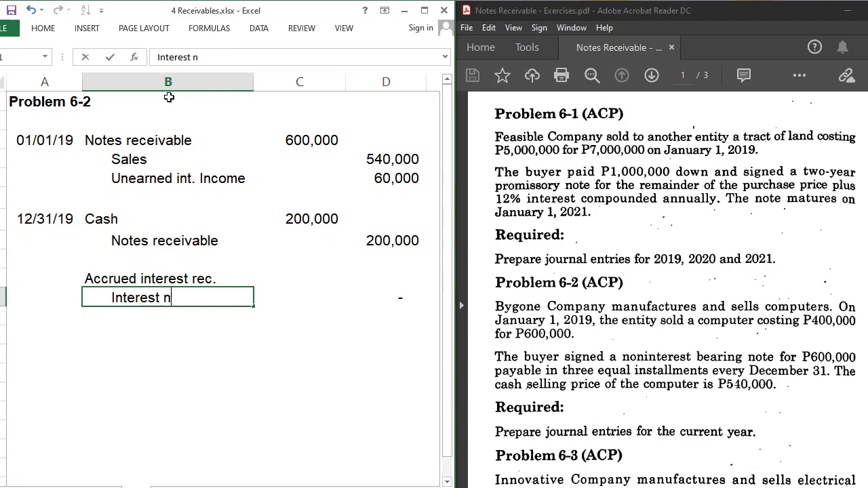
type("icnom")
key("BackSpace")
key("BackSpace")
key("BackSpace")
key("BackSpace")
type("ncome")
key("Return")
- Examine the Unearned int. Income line of the 01/01/19 entry
key("Up")
key("Up")
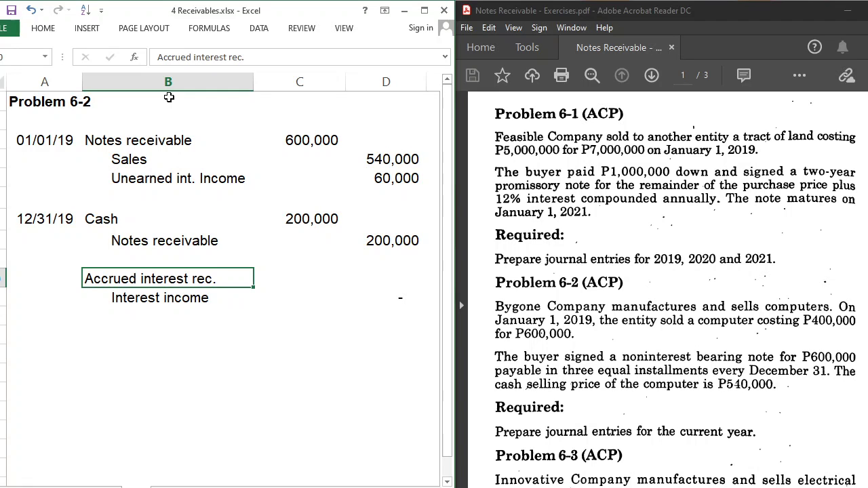
key("Up")
key("Up")
key("Up")
key("Up")
key("Up")
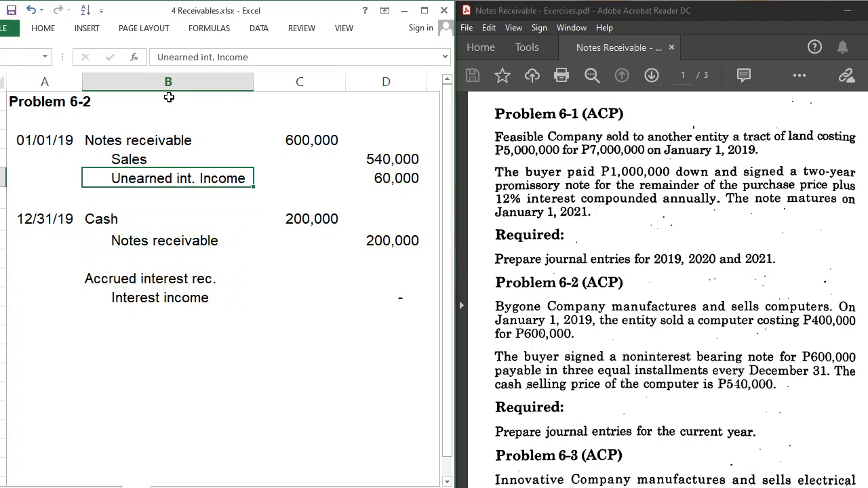
key("shift+space")
- Enter 2019 as text in column A, leaving one blank row below the Interest income line
key("Down")
key("Down")
key("Down")
key("Down")
key("Down")
key("Down")
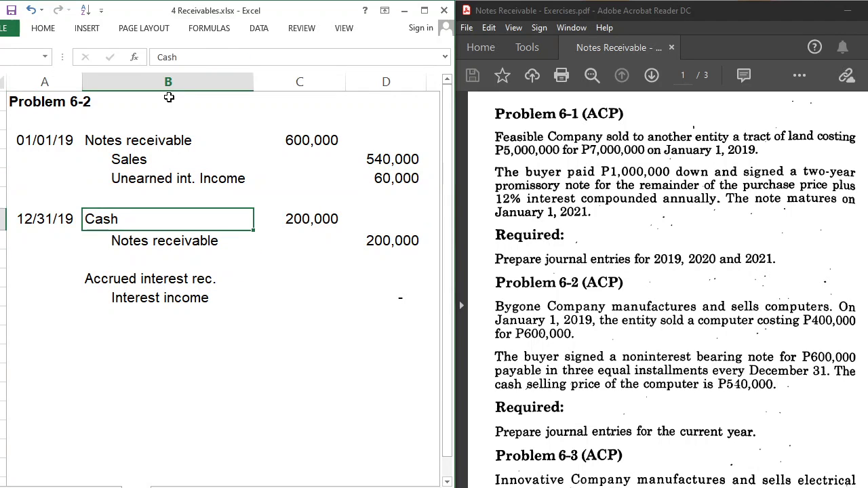
key("Down")
key("Down")
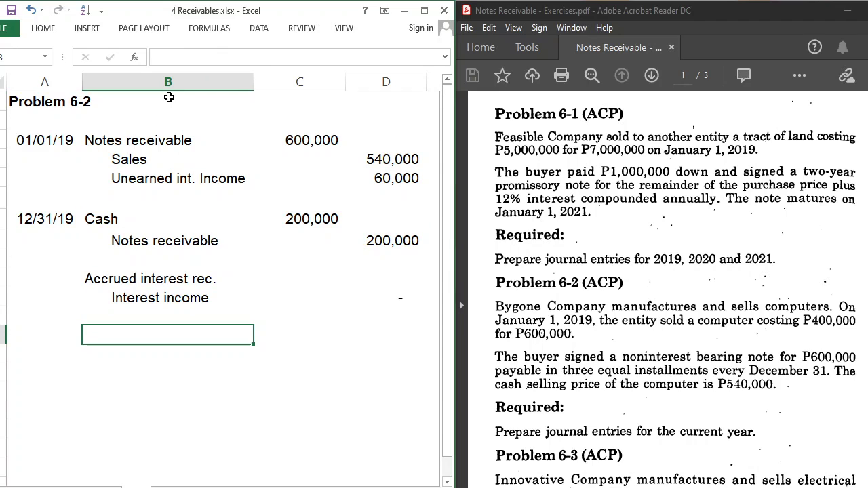
key("Left")
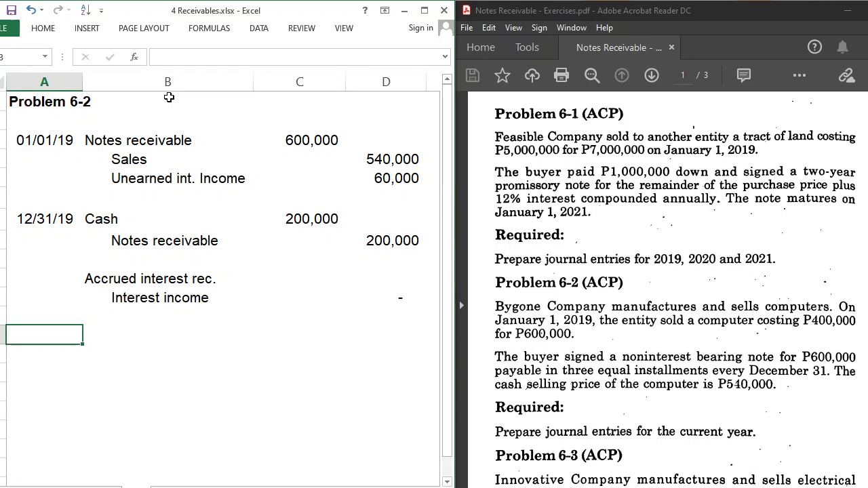
type("'2019")
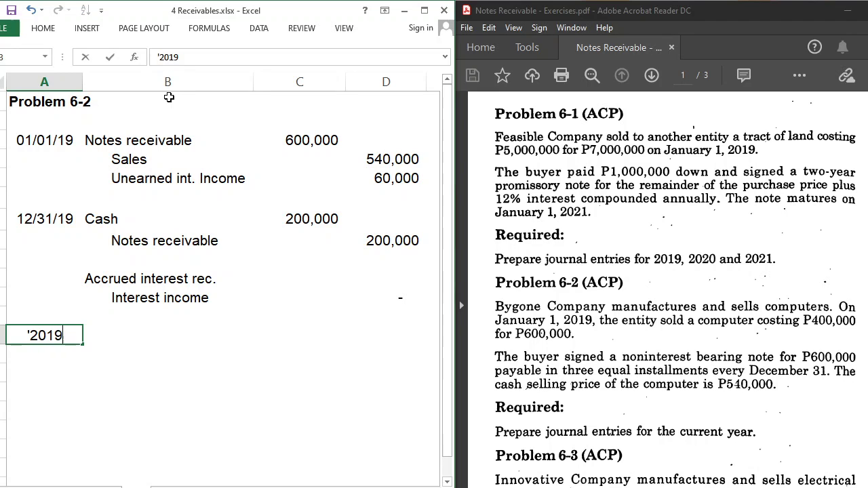
key("Return")
- List the years 2020 and 2021 as text below 2019, and select the cell beside 2019
type("202")
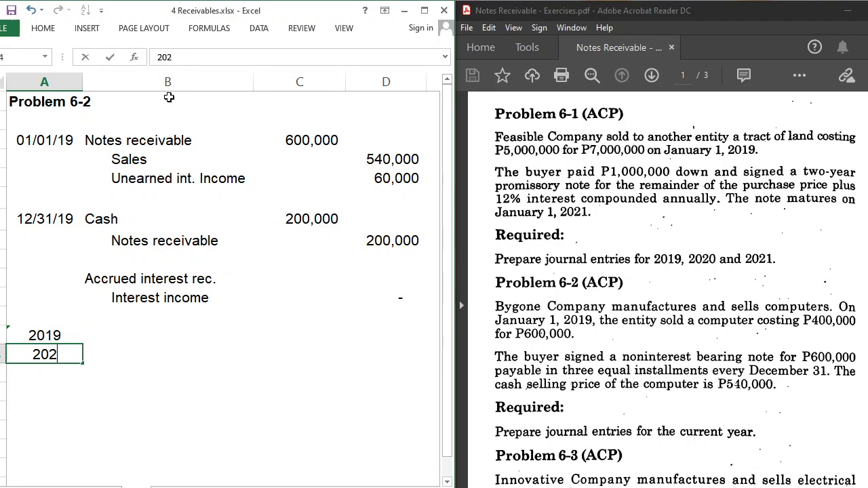
type("0")
key("Return")
key("Up")
type("'2020")
key("Return")
type("'202")
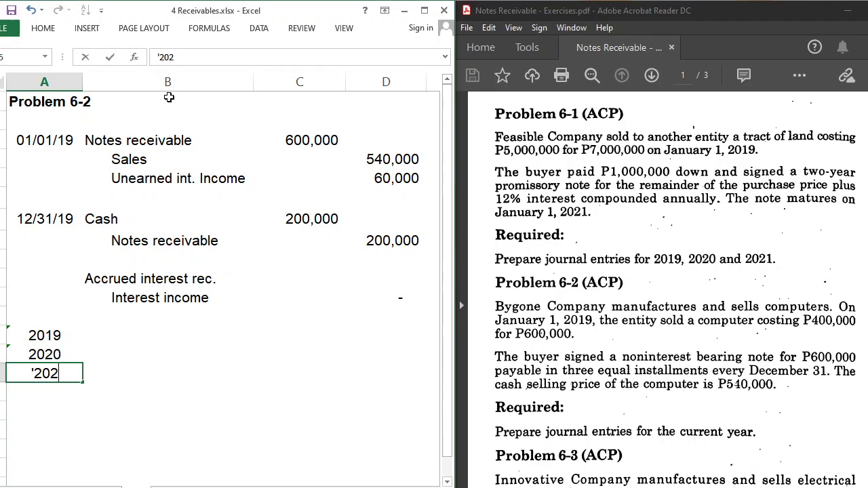
type("1")
key("Tab")
key("Up")
key("Up")
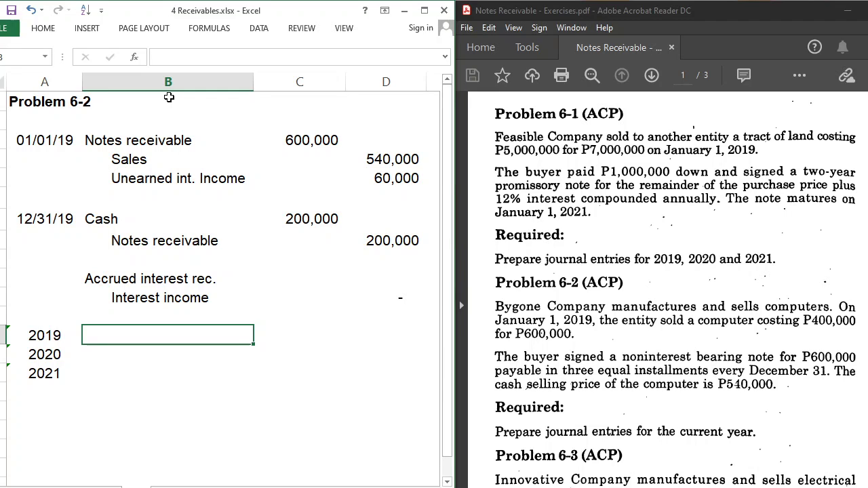
- Enter 600,000 in column B beside 2019 in the yearly schedule
type("600000")
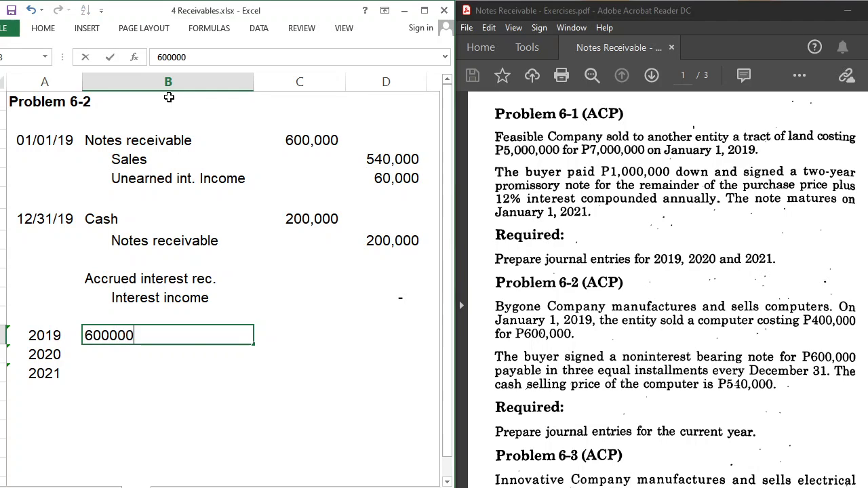
key("Return")
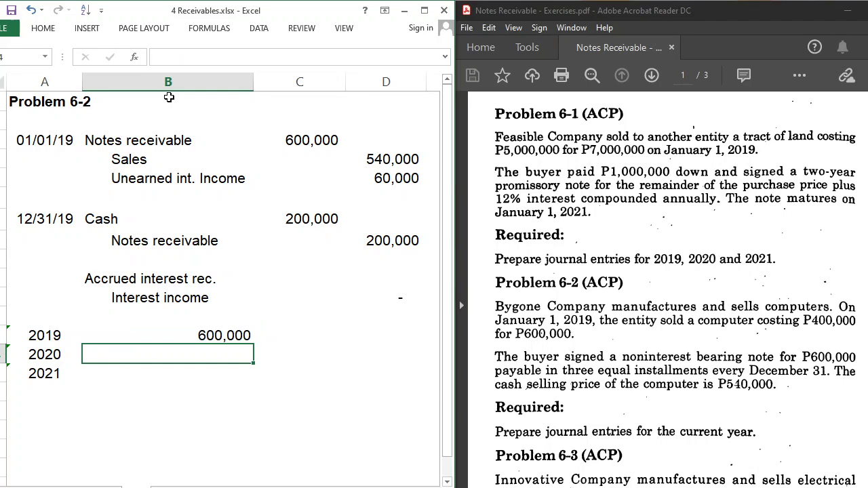
- Examine the Cash debit and Notes receivable credit of the 12/31/19 collection entry
key("Up")
key("Up")
key("Up")
key("Up")
key("Up")
key("Up")
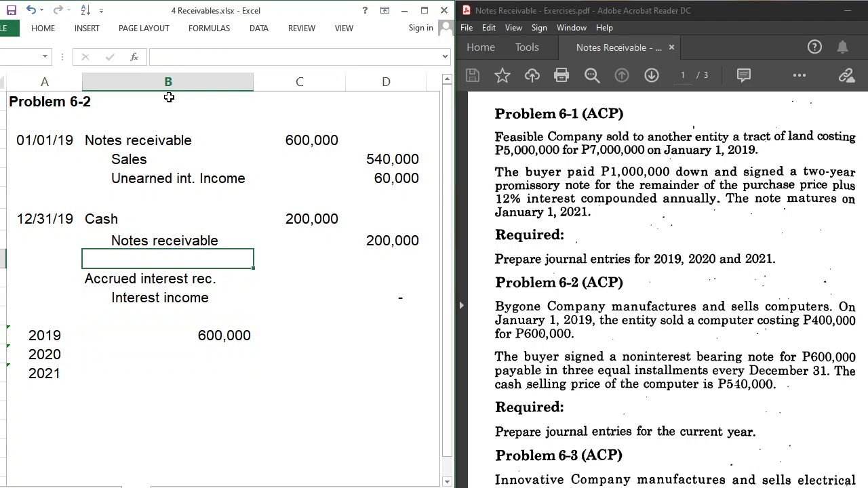
key("Up")
key("Right")
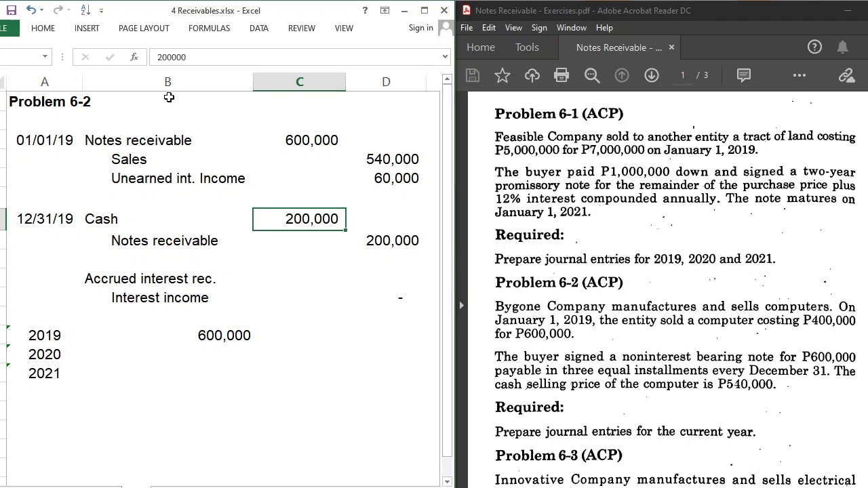
key("Left")
key("Down")
key("Down")
key("Down")
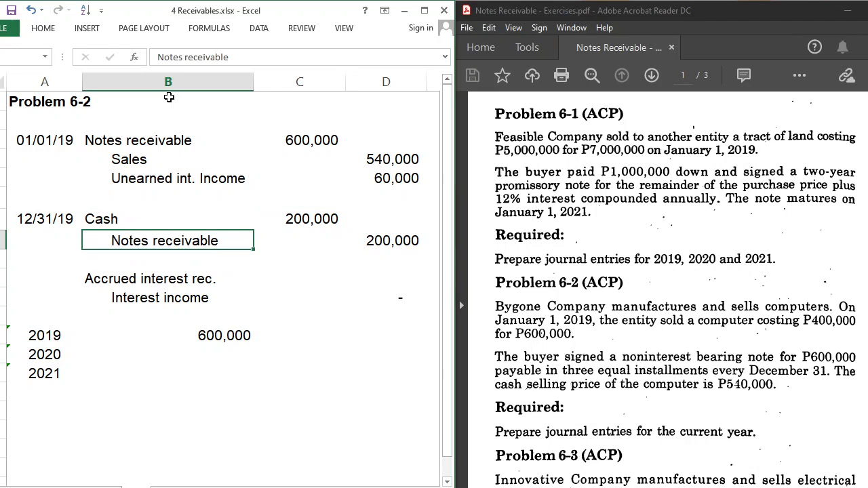
key("Down")
key("Down")
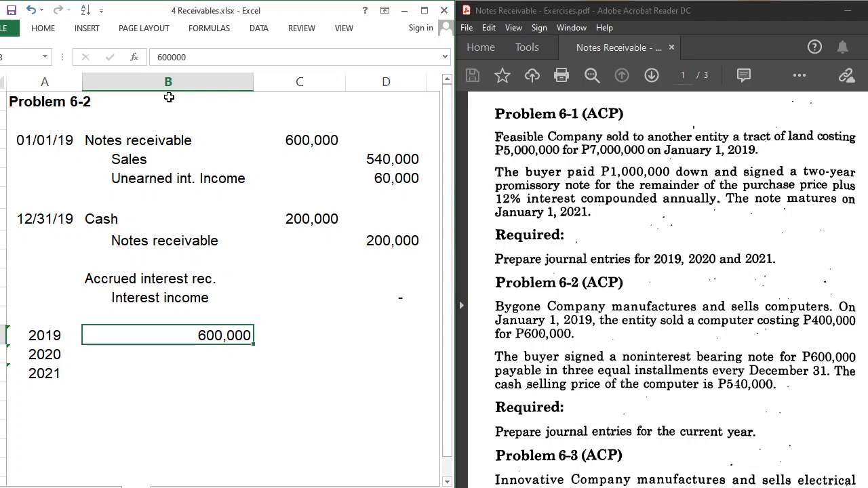
- Enter 400,000 in column B beside 2020 in the yearly schedule
key("Down")
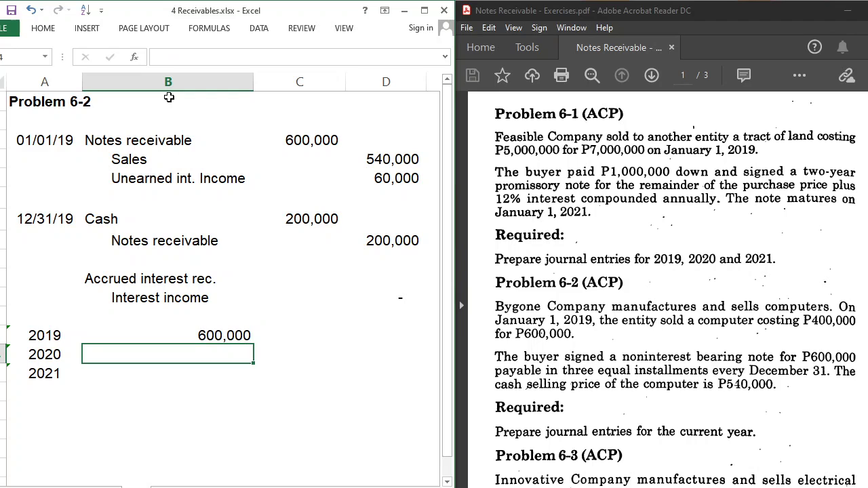
type("400,")
type("00000")
key("Return")
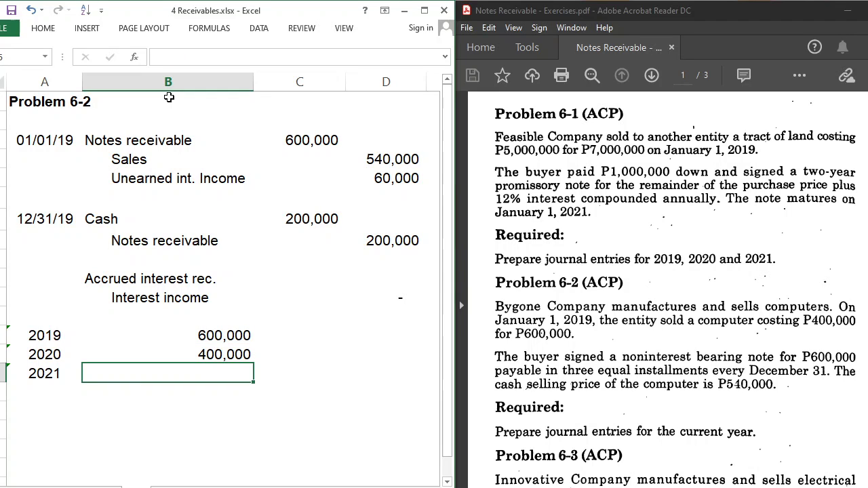
- Examine the date of the 12/31/19 collection entry against the years listed in the schedule
key("Left")
key("Up")
key("Up")
key("Up")
key("Up")
key("Up")
key("Up")
key("Up")
key("Up")
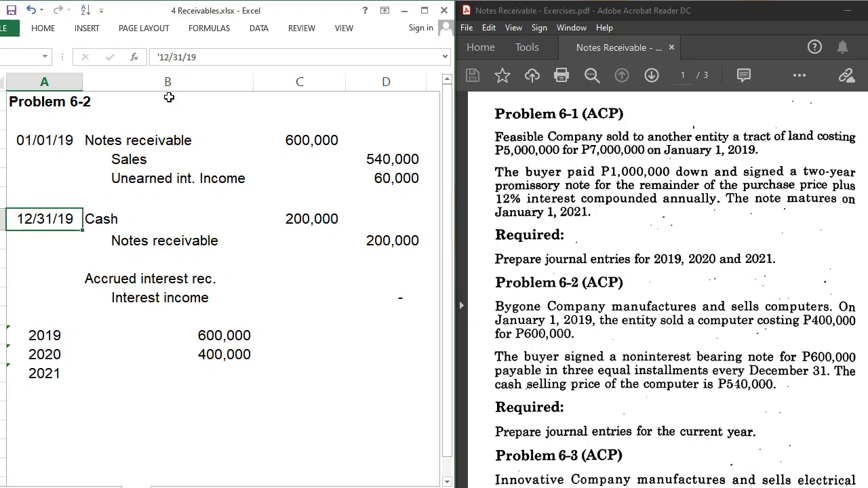
key("Down")
key("Down")
key("Down")
key("Down")
key("Down")
key("Down")
key("Down")
key("Down")
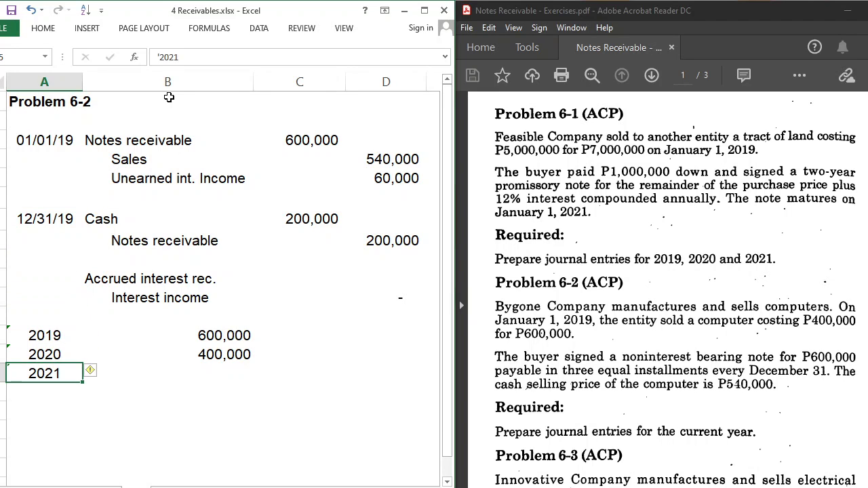
- Enter 200,000 in column B beside 2021, underlined as the last amount above the total
key("Right")
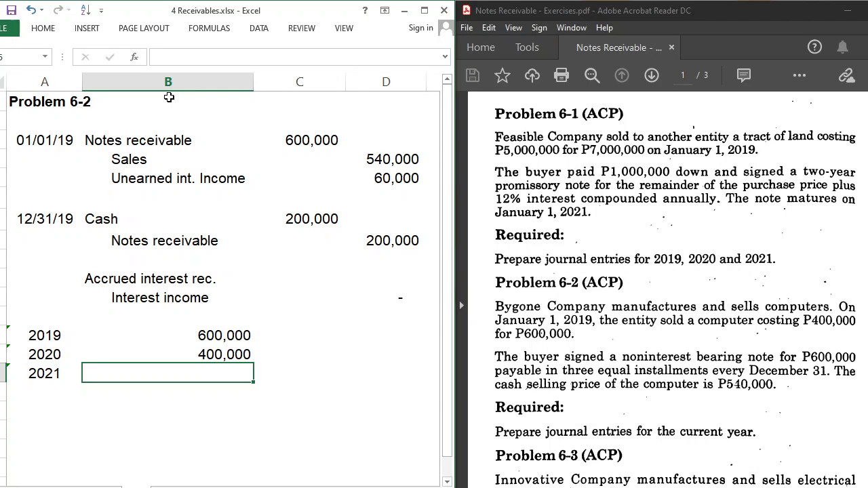
key("F2")
type("200000")
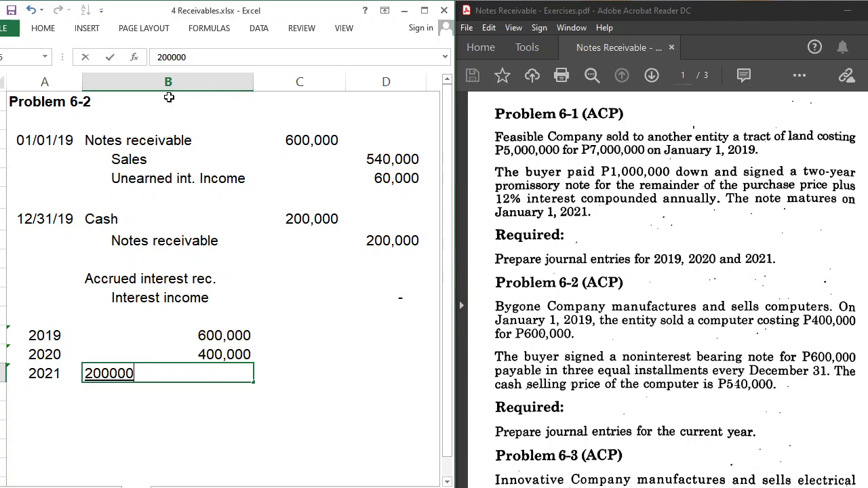
key("Return")
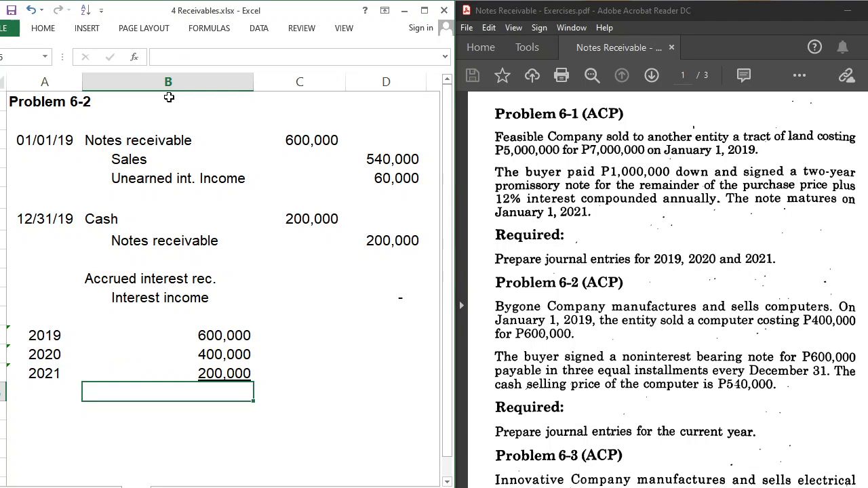
- Total the three yearly amounts B13:B15 with a SUM formula in the cell below them
type("=sum(")
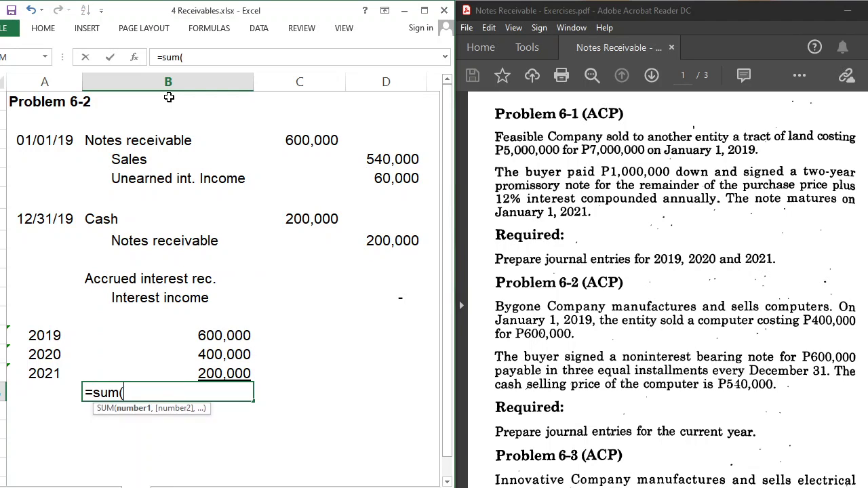
key("Up")
key("shift+Up")
key("shift+Up")
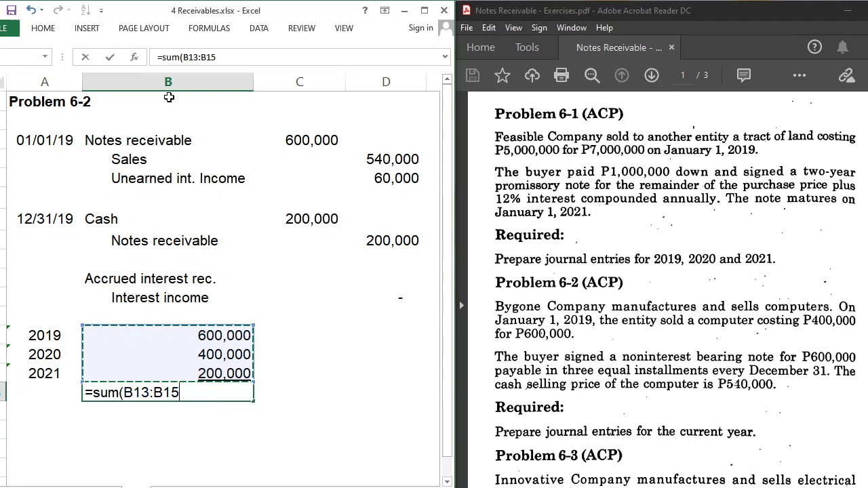
key("Return")
- Try to compute the 2019 fraction in C13 with the formula =B13/B16
key("Up")
key("Up")
key("Up")
key("Up")
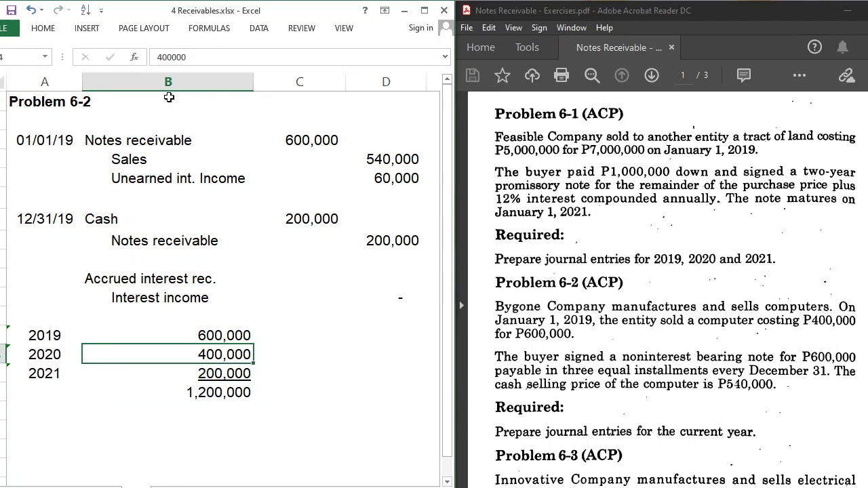
key("Right")
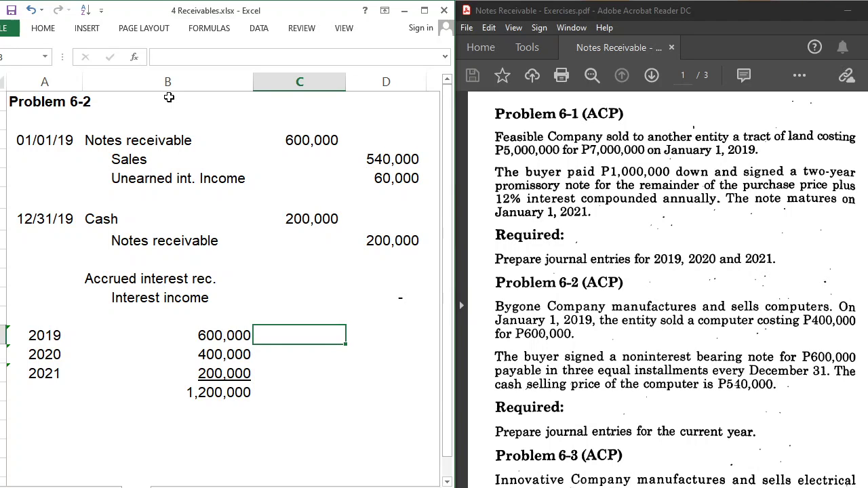
type("=")
key("Left")
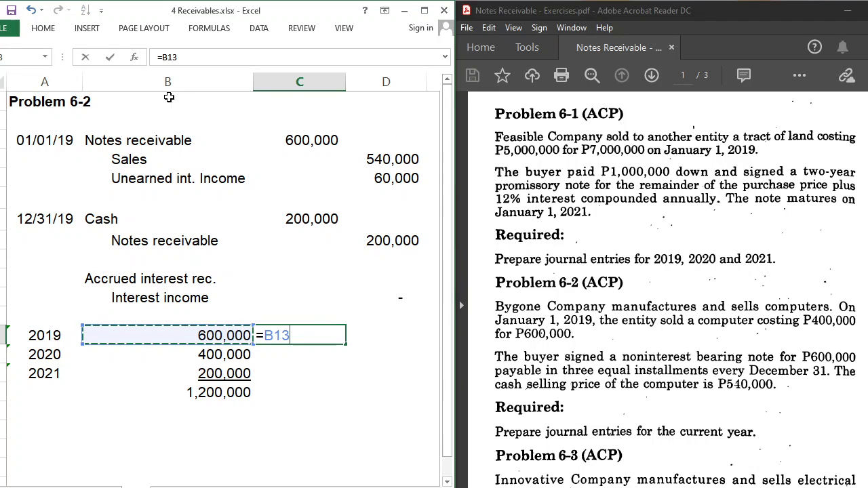
type("/")
key("Down")
key("Down")
key("Down")
key("Down")
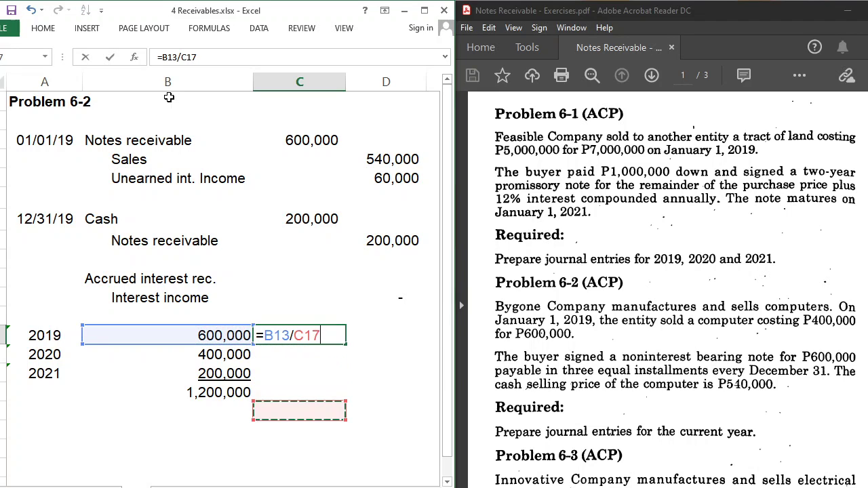
key("Up")
key("Left")
key("ctrl+Return")
key("Down")
key("Up")
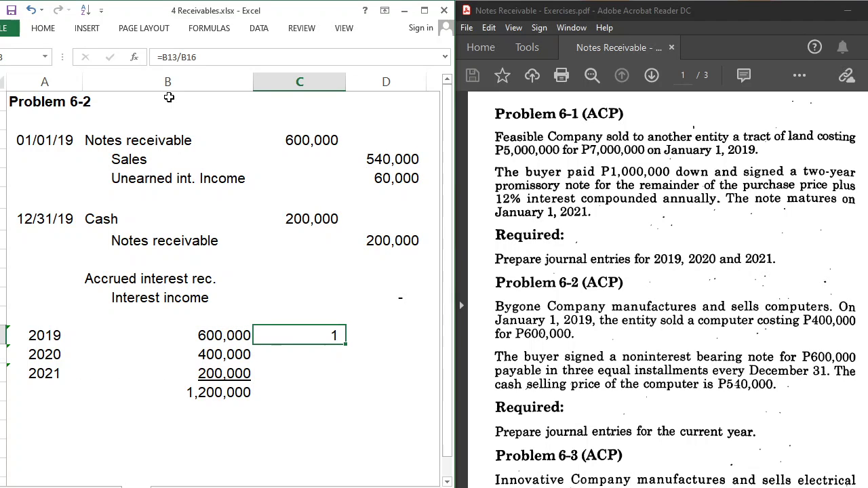
- Enter the 2019 fraction in C13 as the text 1/2
type("'1/")
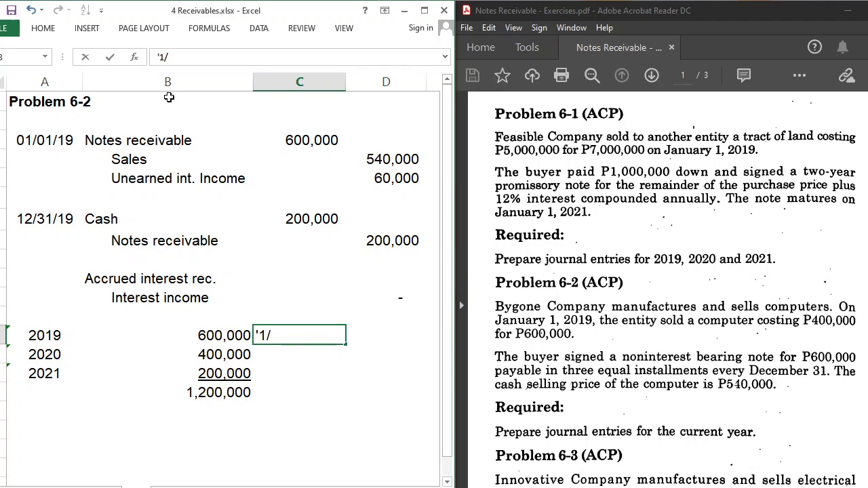
type("2")
key("Return")
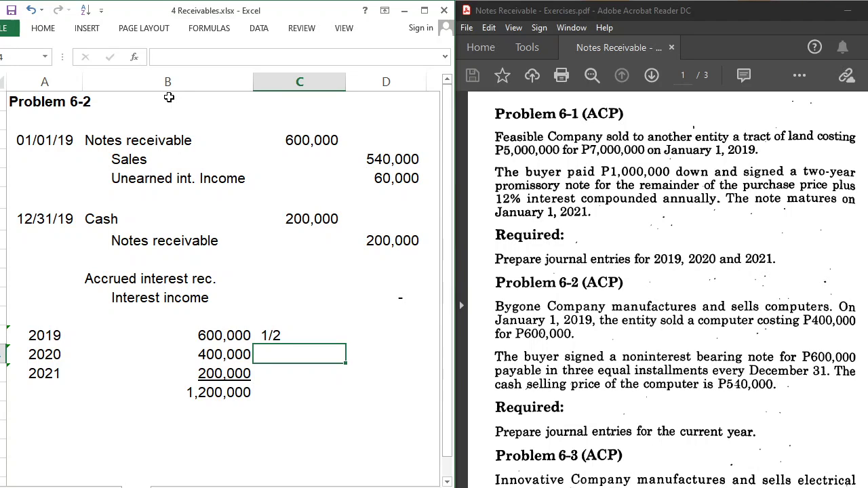
- Compare the 2020 amount with the schedule total and enter its fraction in column C as the text 1/3
key("Left")
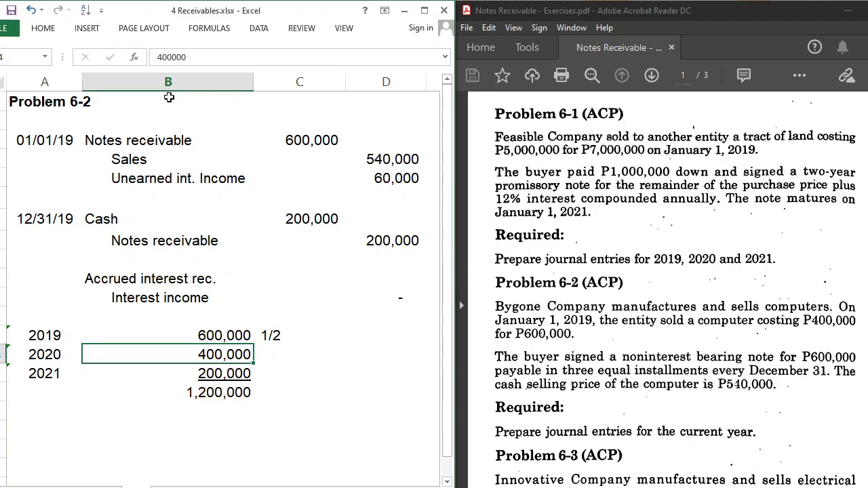
left_click(220, 392, "ctrl")
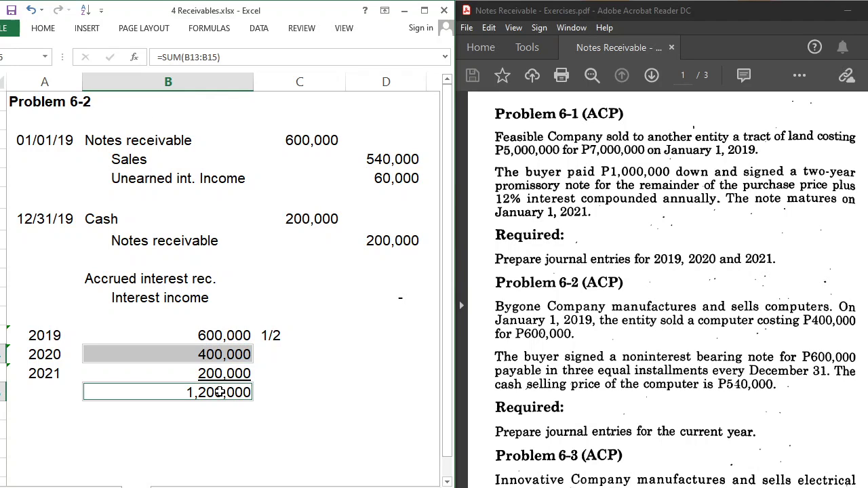
left_click(281, 352)
type("'1/3")
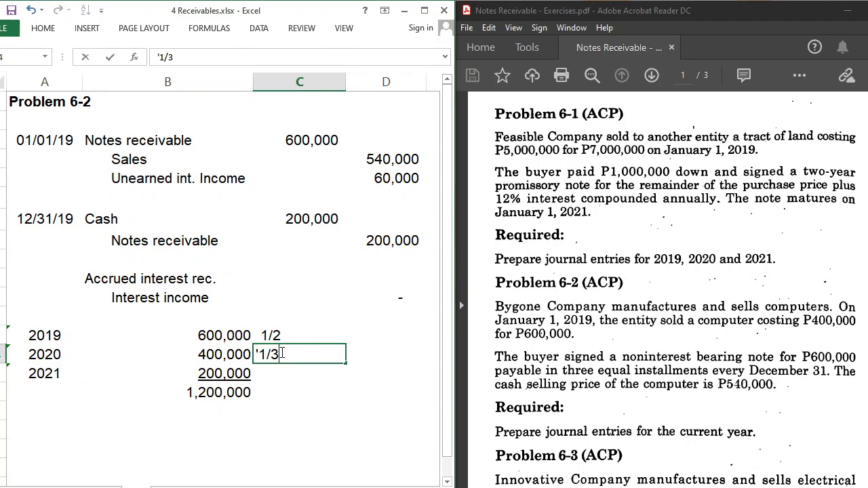
key("Return")
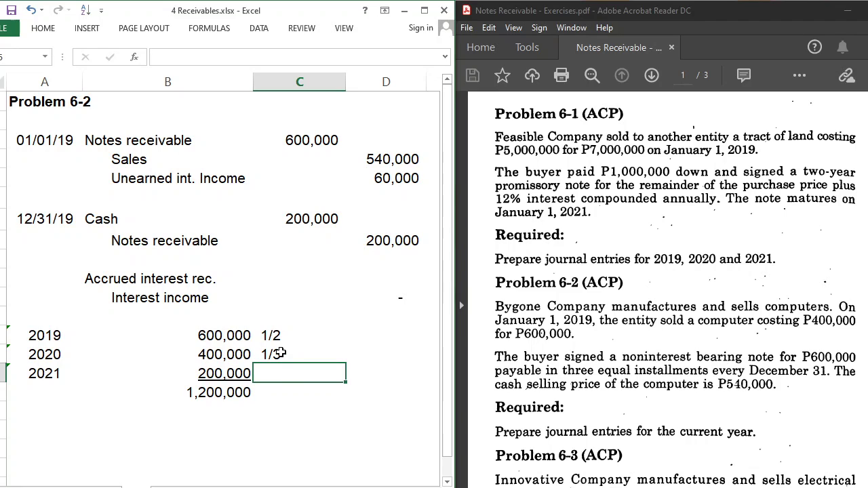
- Compare the 2021 amount with the schedule total and enter its fraction in column C as the text 1/6
type("'")
left_click(227, 370)
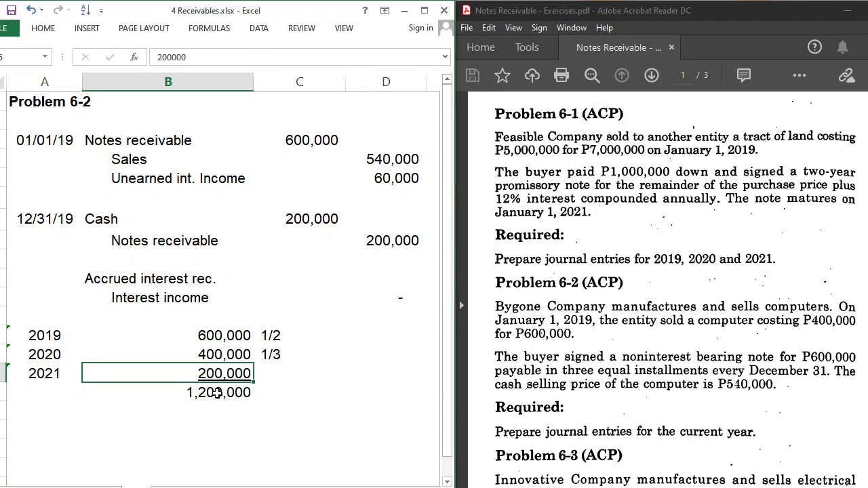
left_click(224, 392)
left_click(280, 381)
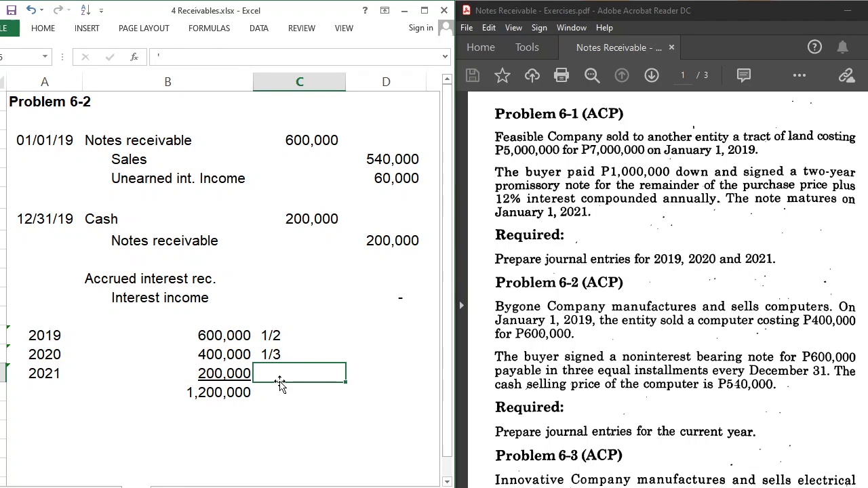
type("'1/6")
key("Return")
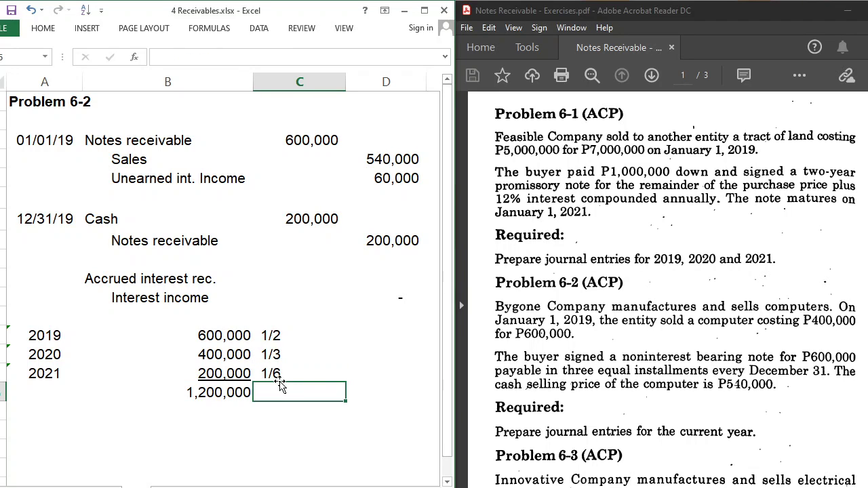
- Compute the 2019 interest income in column D of the schedule with the formula =60000*1/2
key("Up")
key("Up")
key("Up")
key("Right")
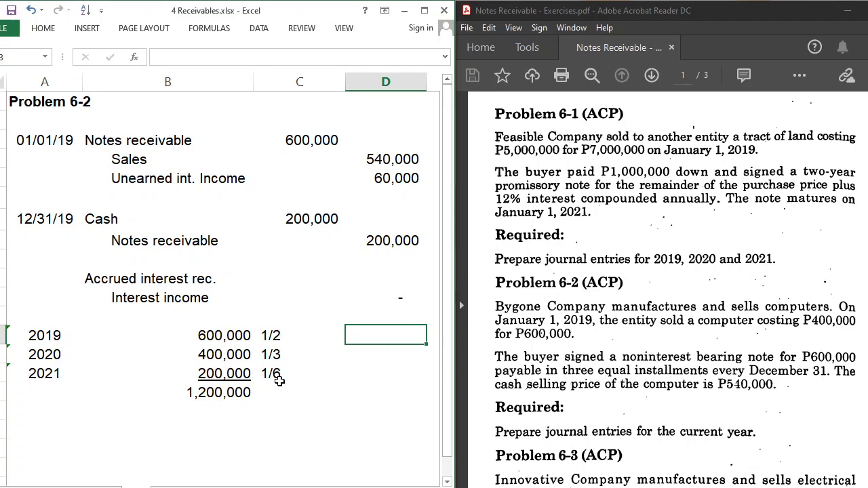
type("=60")
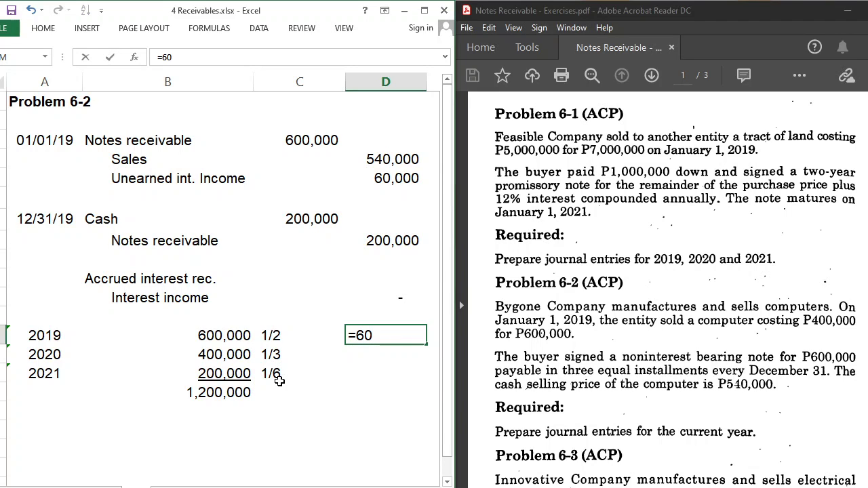
type("000*")
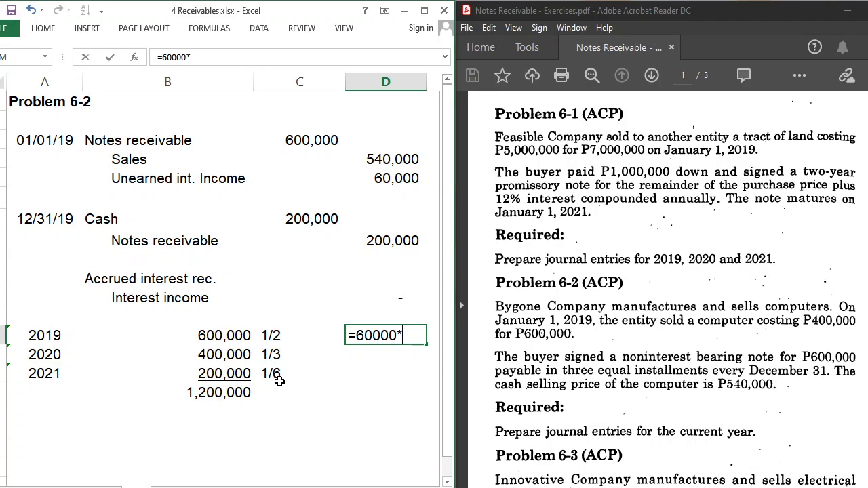
type("1/2")
key("Return")
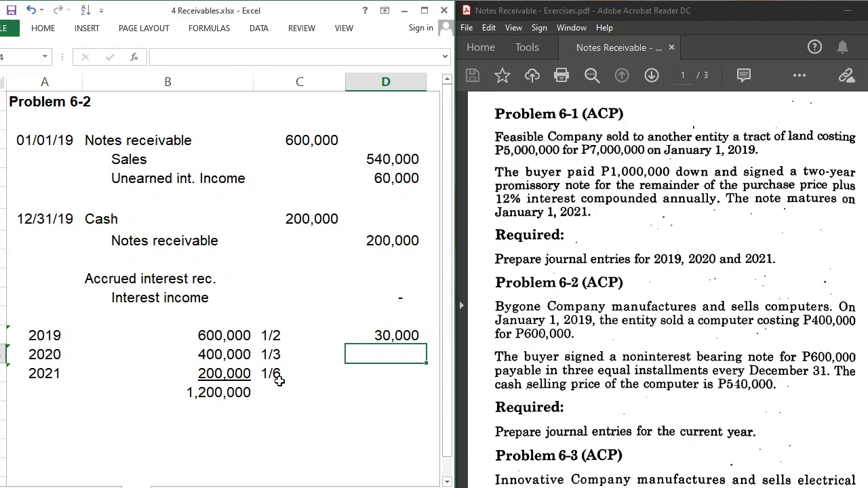
- Compute the 2020 interest income in column D of the schedule with the formula =60000*1/3
type("=60000")
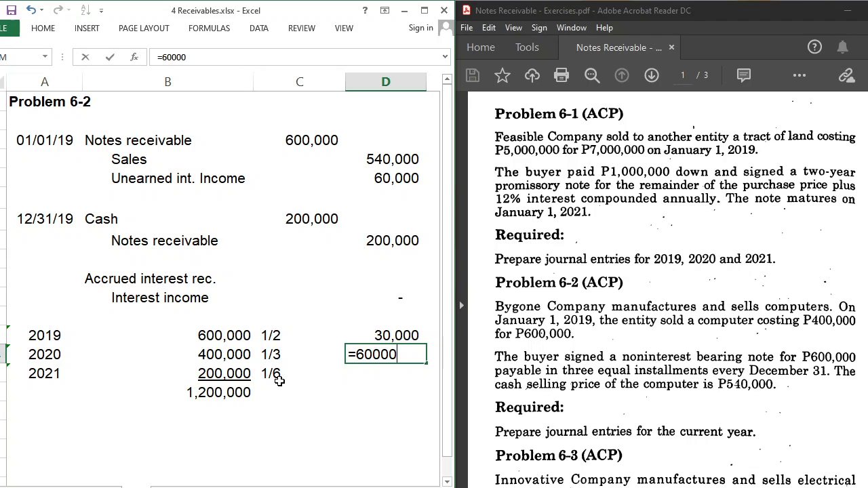
type("-")
key("BackSpace")
type("*1/3")
key("Return")
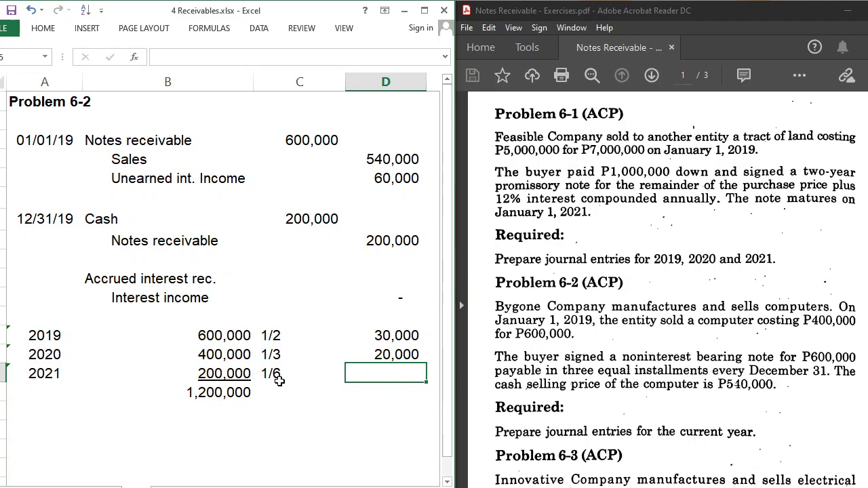
- Compute the 2021 interest income in column D of the schedule with the formula =60000/6
type("=60000")
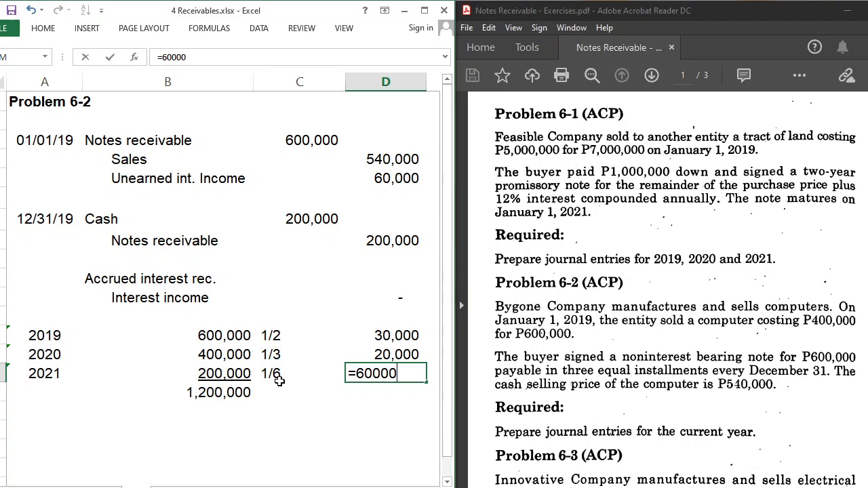
type("/6")
key("Return")
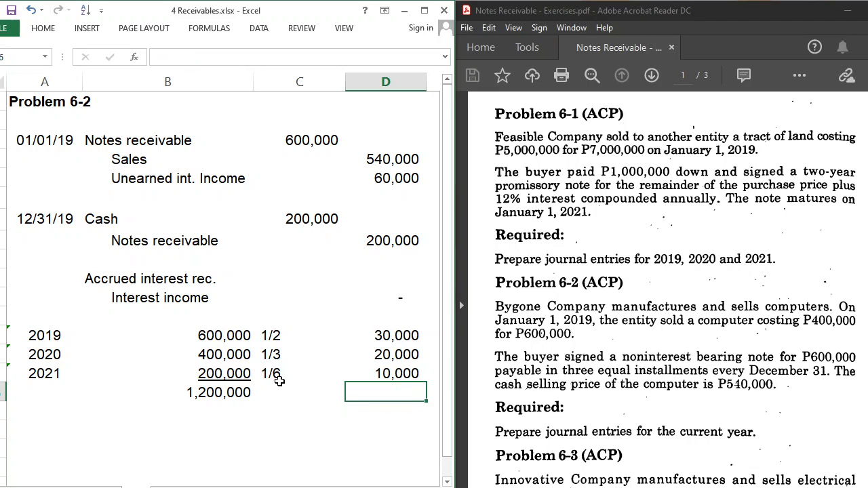
- Underline the 2021 interest amount in column D and total the three yearly amounts beneath it with =SUM(D13:D15)
key("Up")
key("F4")
key("Down")
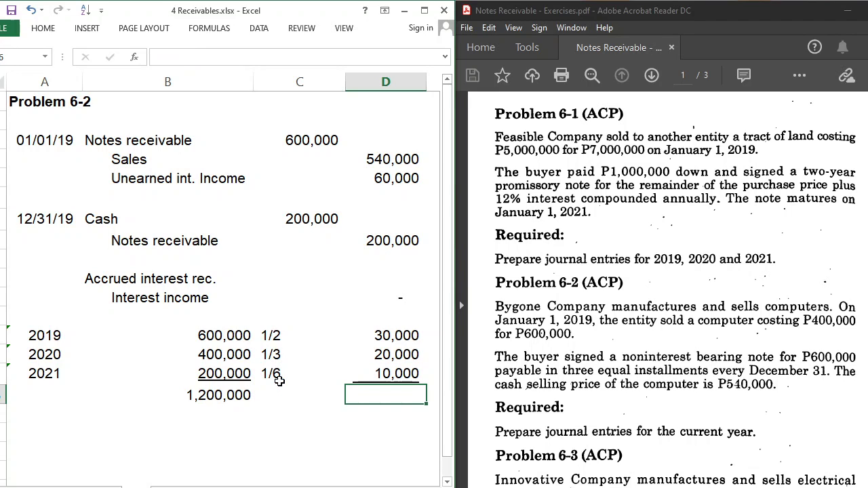
type("=sum9")
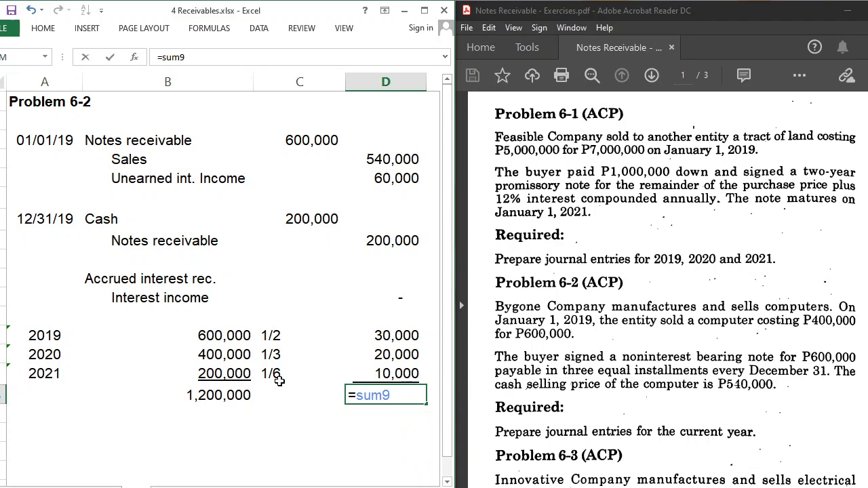
key("BackSpace")
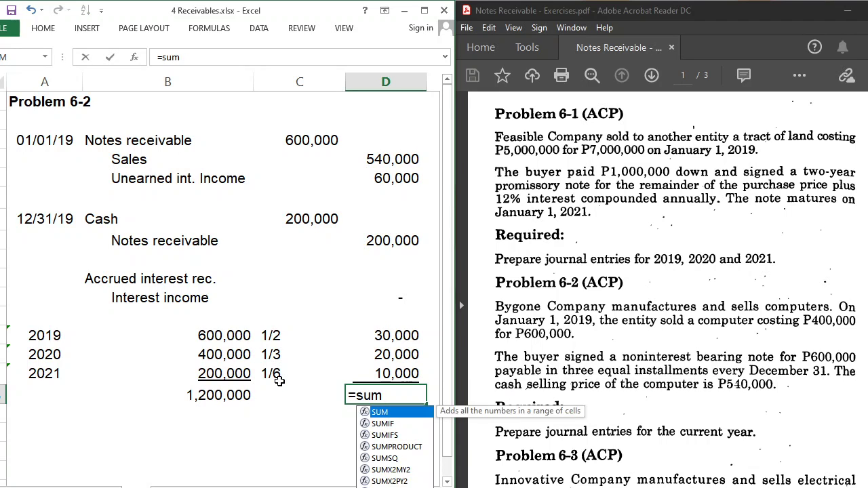
type("(")
key("Up")
key("shift+Up")
key("shift+Up")
key("Return")
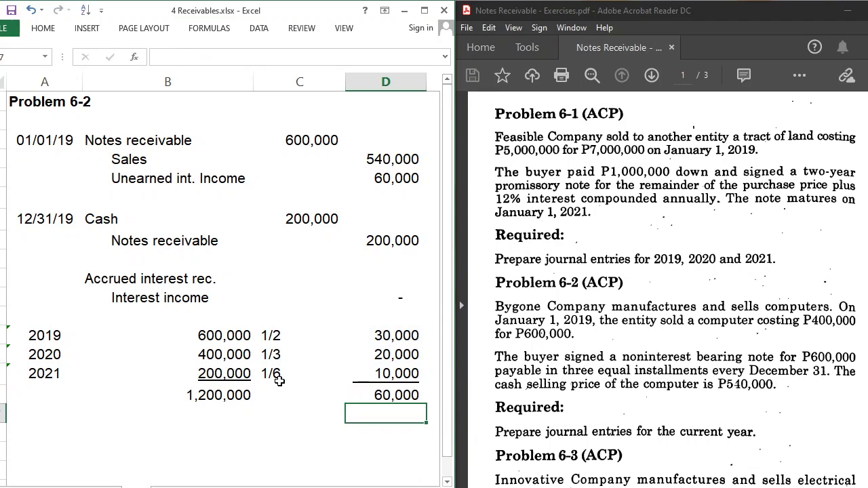
key("Up")
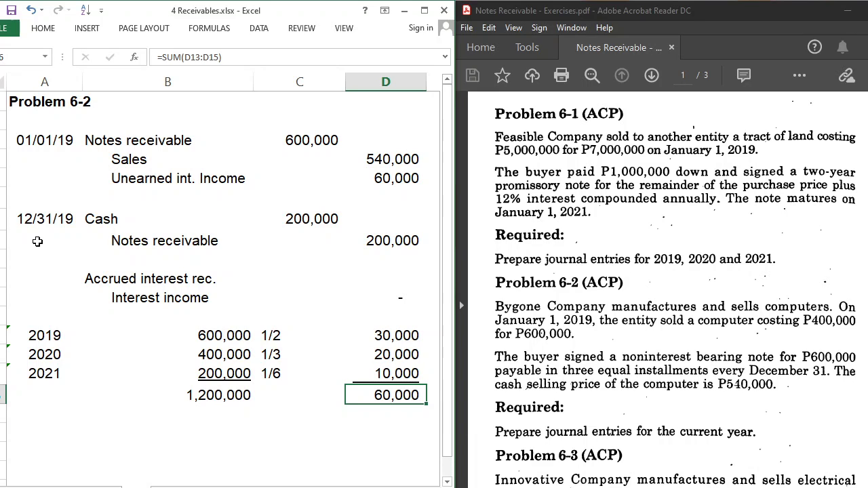
- Set the Accrued interest rec. debit in column C equal to the schedule's 2019 interest income with the formula =D13
left_click(2, 175)
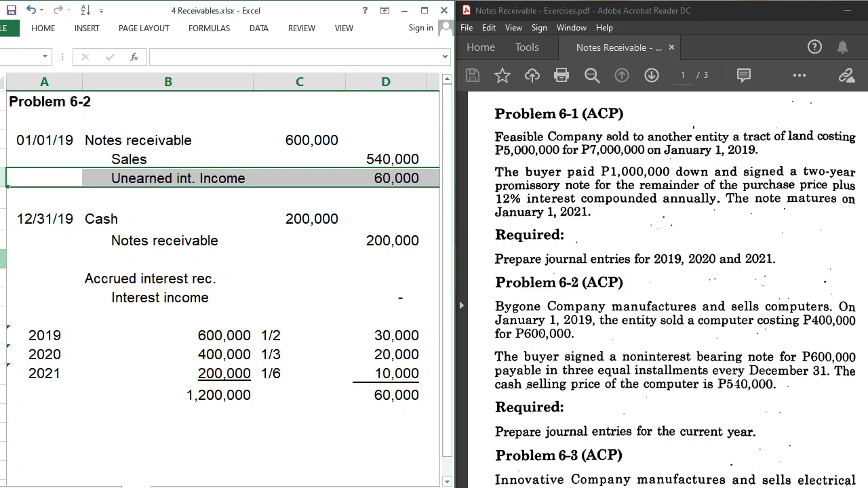
left_click(106, 214)
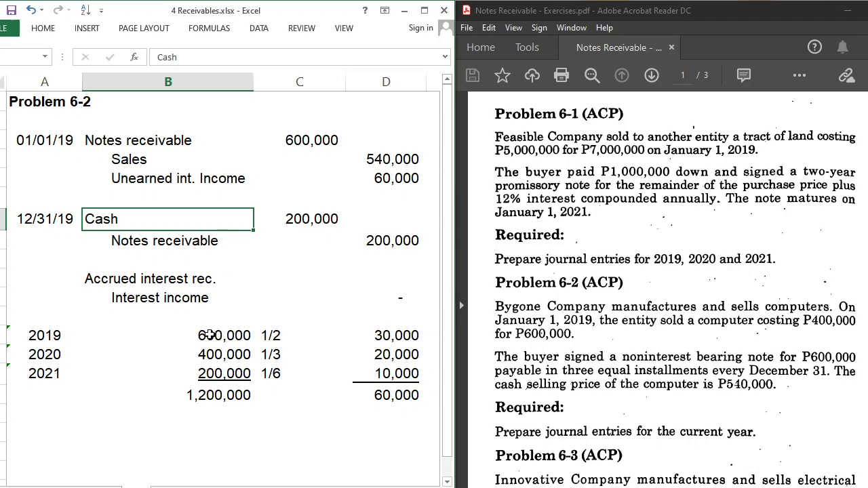
left_click_drag(207, 336, 207, 373)
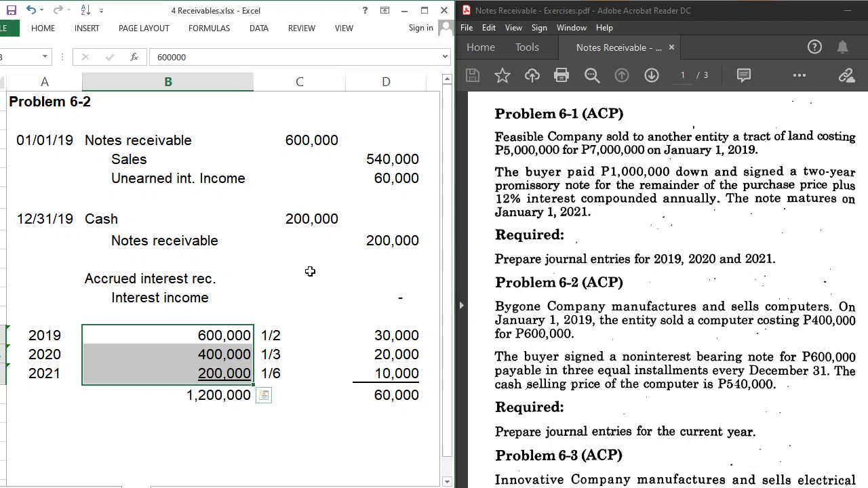
left_click(310, 273)
type("=")
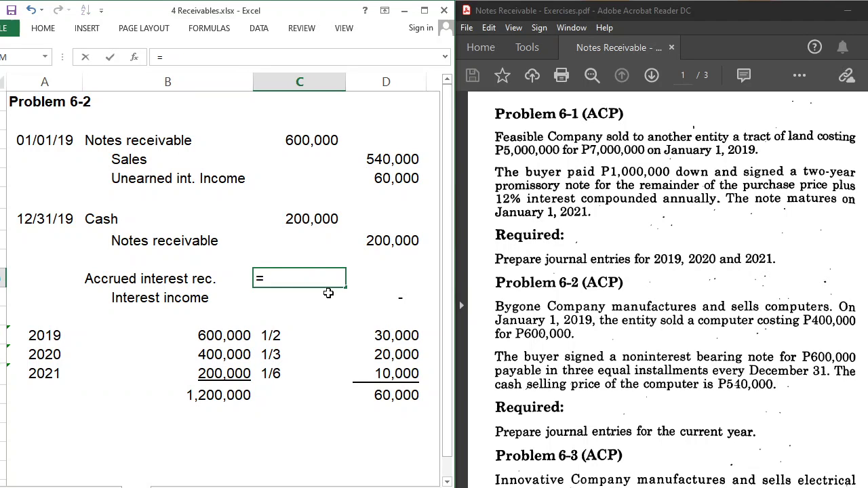
left_click(397, 335)
key("Return")
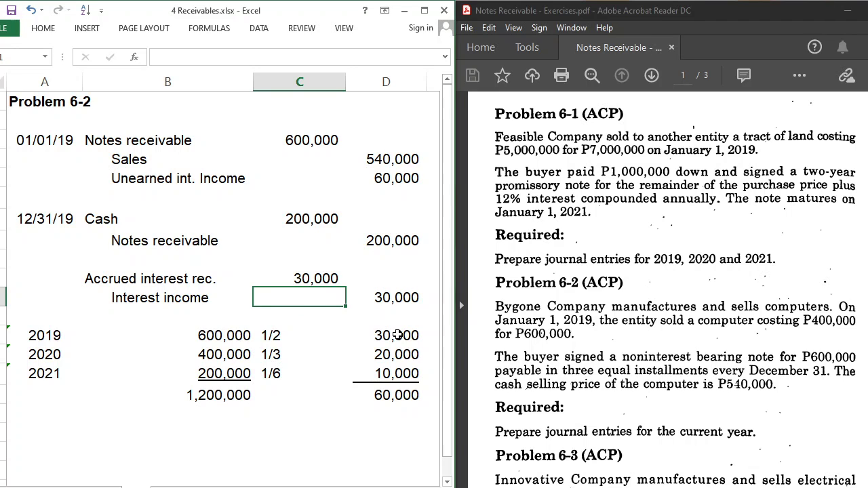
- Review the 12/31/19 entries for the cash collection and the accrued interest, including the formula behind the accrued interest debit
left_click_drag(99, 219, 391, 297)
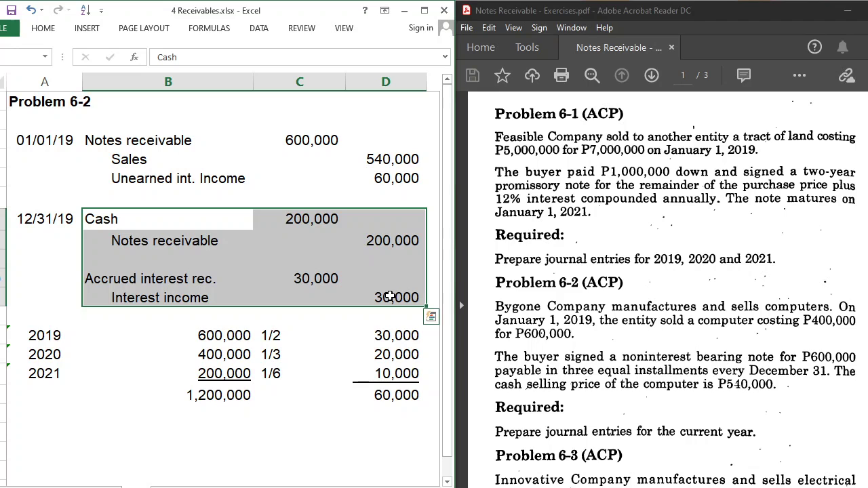
left_click(312, 278)
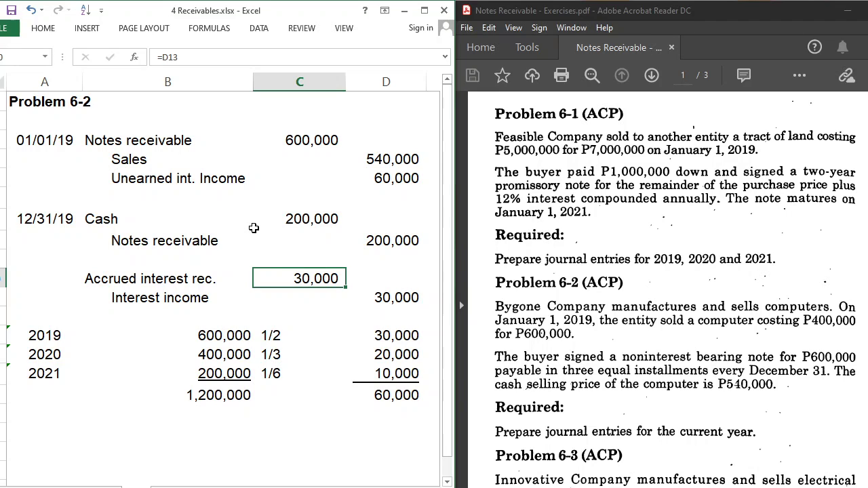
left_click_drag(158, 218, 379, 295)
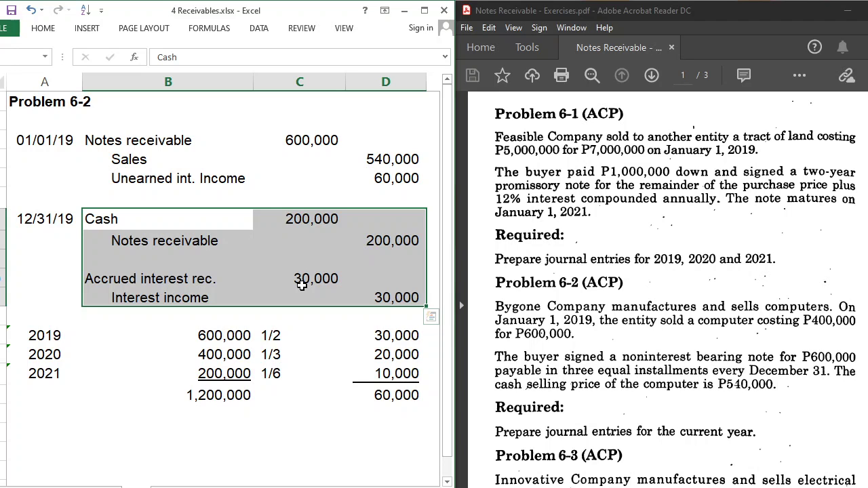
left_click(302, 440)
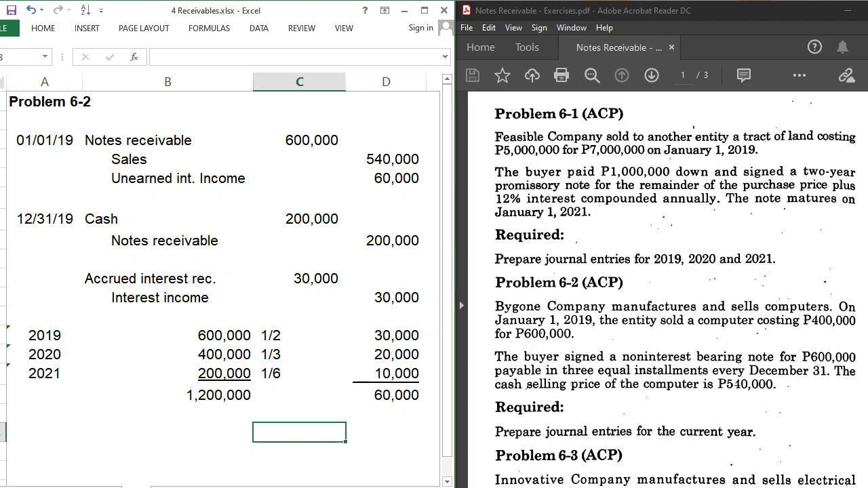
- Bring Problem 6-4 into view in the Acrobat exercises PDF, then return to Excel and open the Problem 6-4 worksheet
key("alt+Tab")
scroll(668, 289, "down", 10)
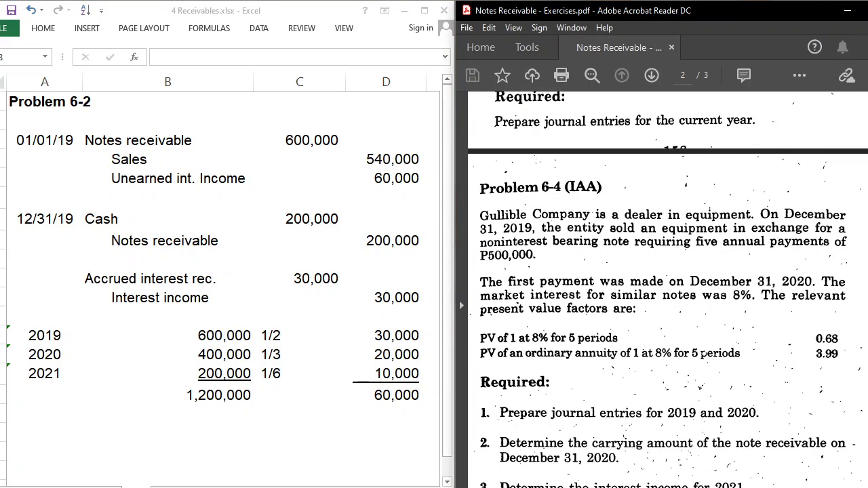
scroll(668, 288, "down", 1)
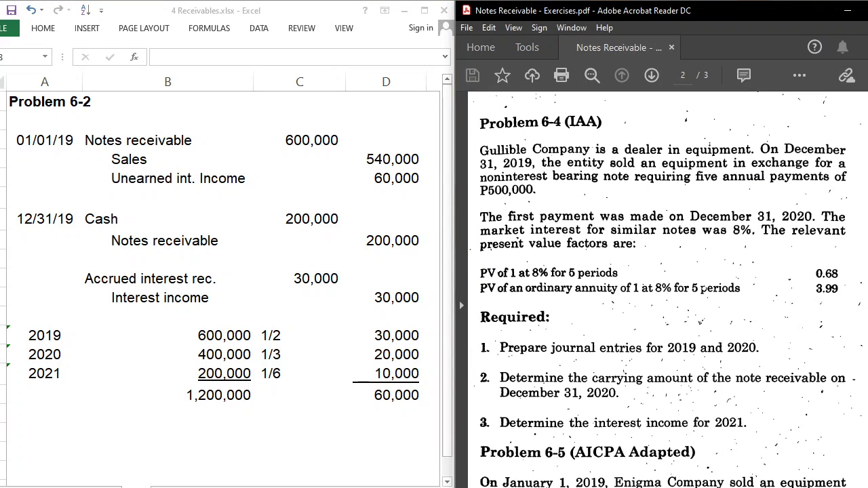
left_click(299, 432)
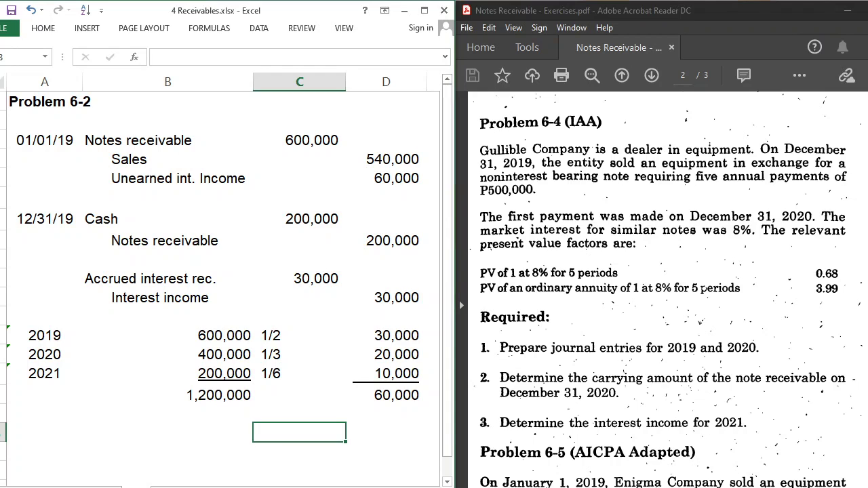
key("ctrl+Page_Down")
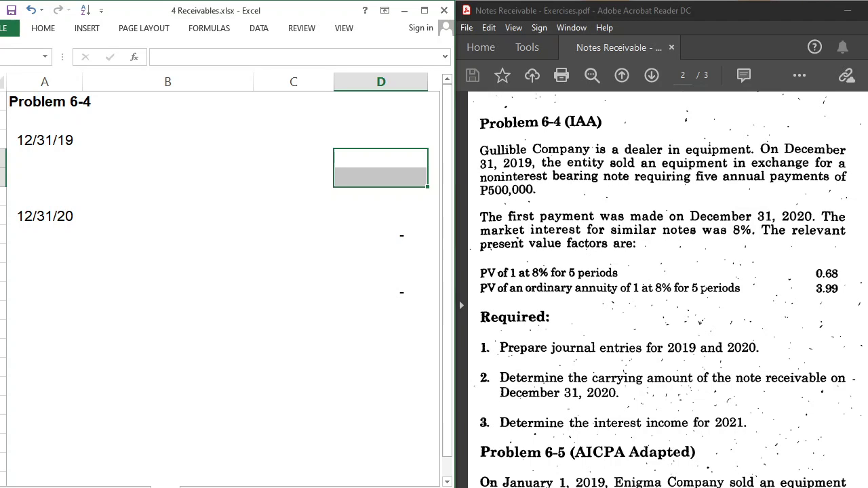
- Enter the account titles Notes receivable, Sales and Unearned interes income in column B for the 12/31/19 entry
key("Up")
key("Left")
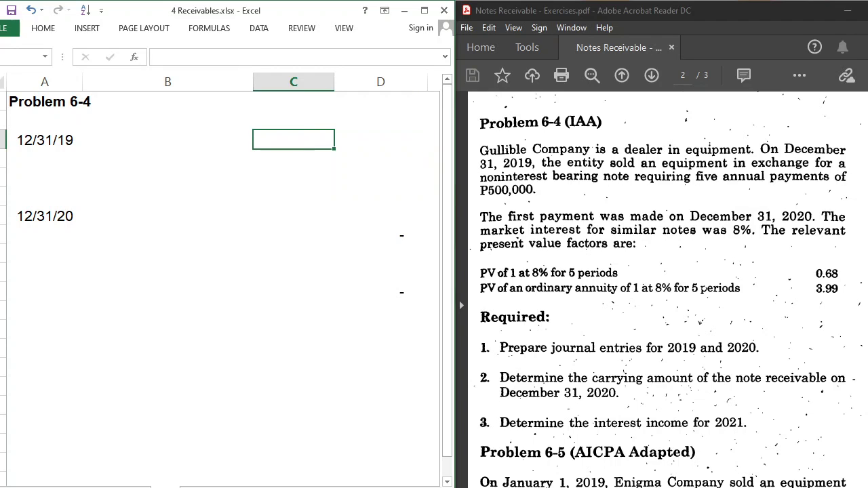
key("Left")
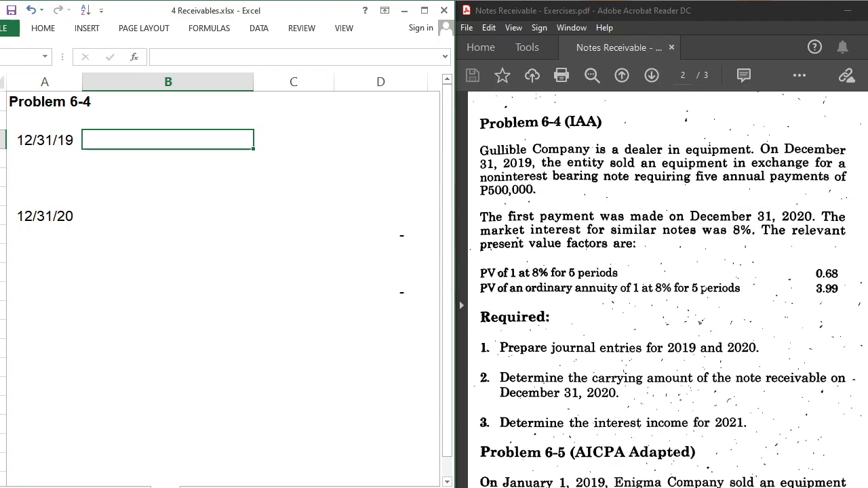
type("Notes rece")
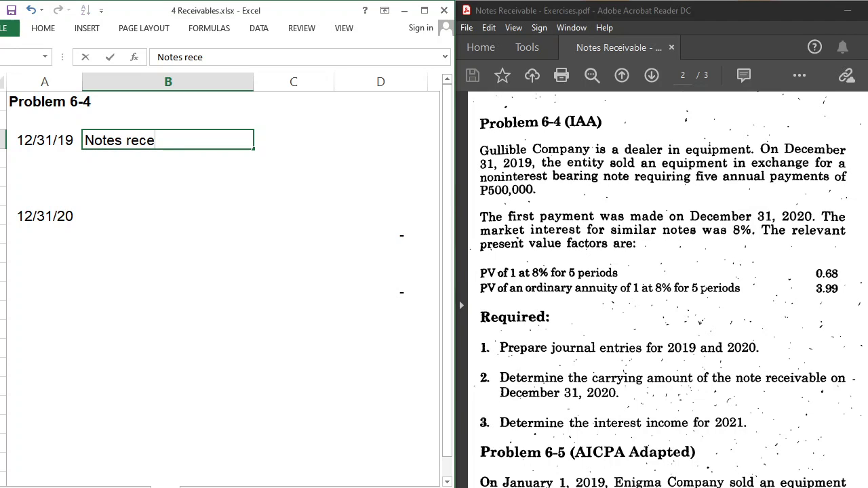
type("ivable")
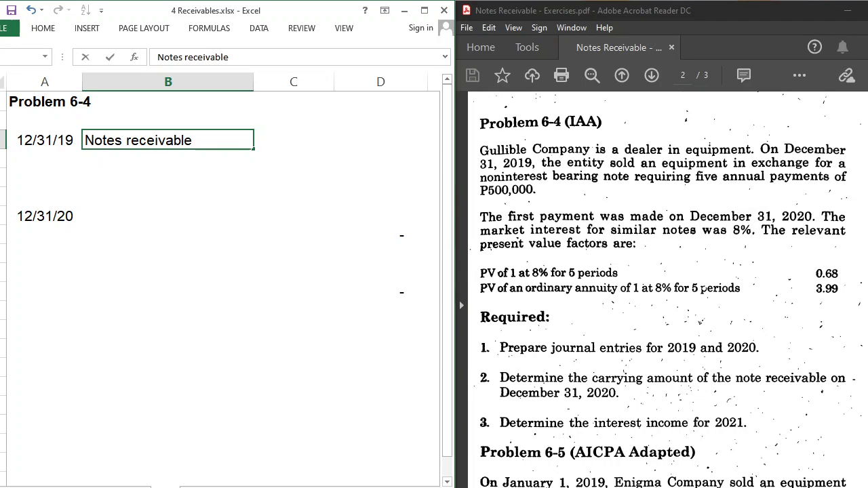
key("Return")
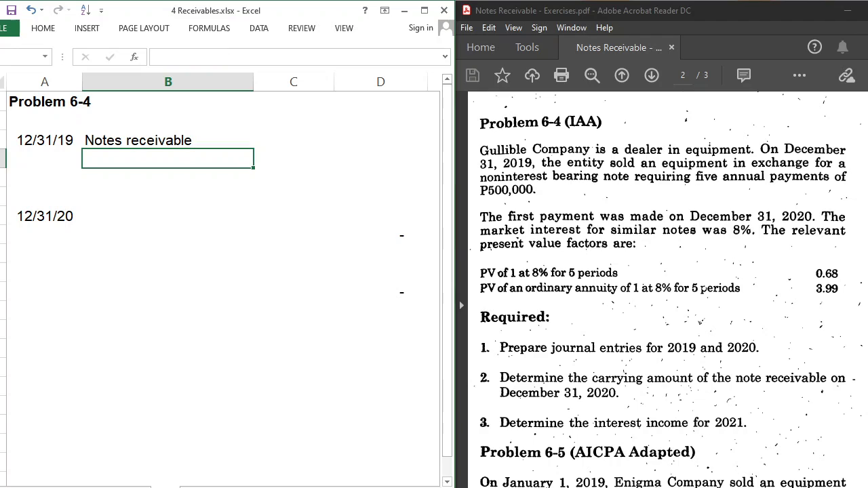
type("Sales")
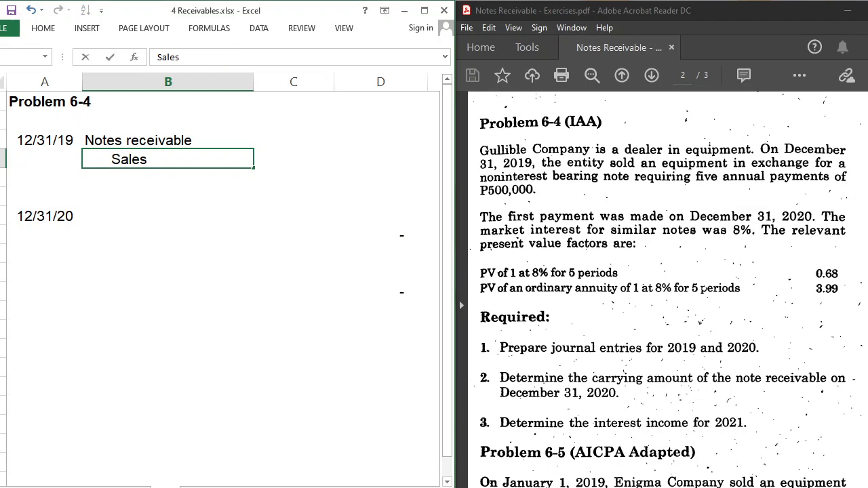
key("Return")
type("Unearned ")
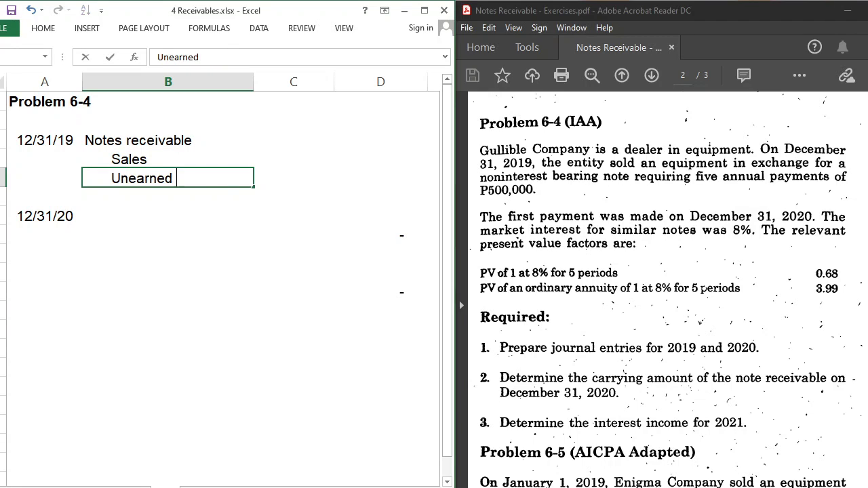
type("interes income")
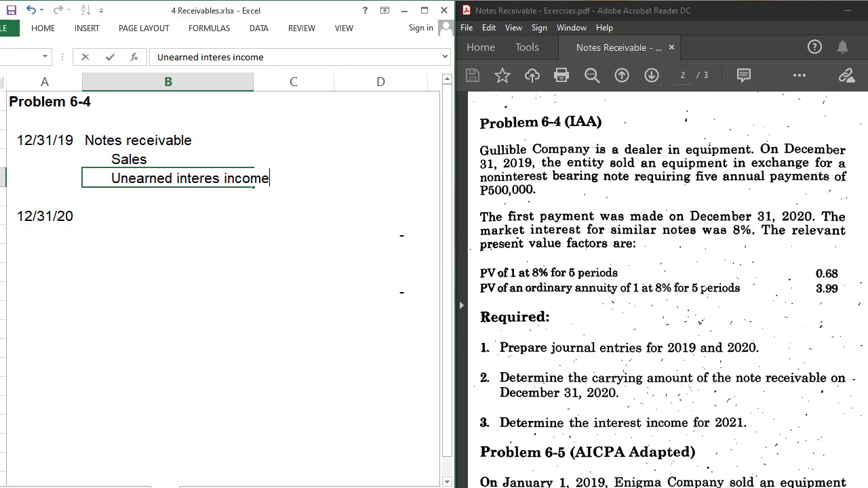
key("Return")
- Compute the Notes receivable debit for the 12/31/19 entry in column C with the formula =500000*5
left_click(169, 140)
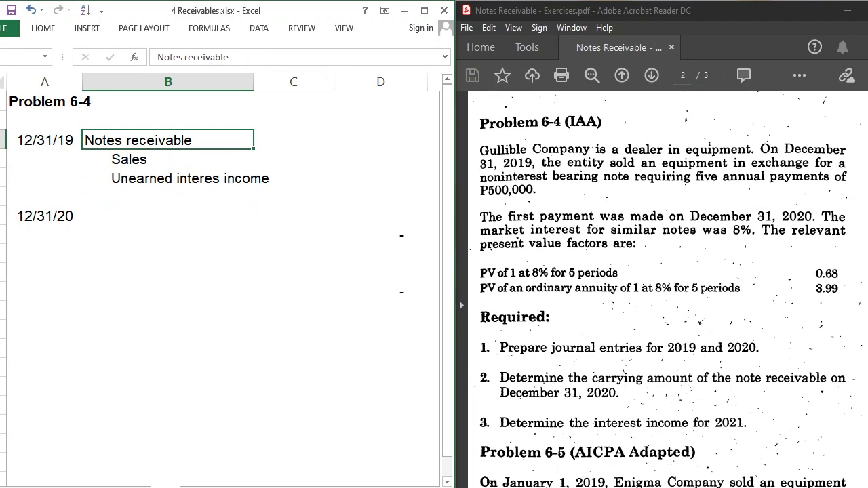
left_click(293, 140)
type("=500000*5")
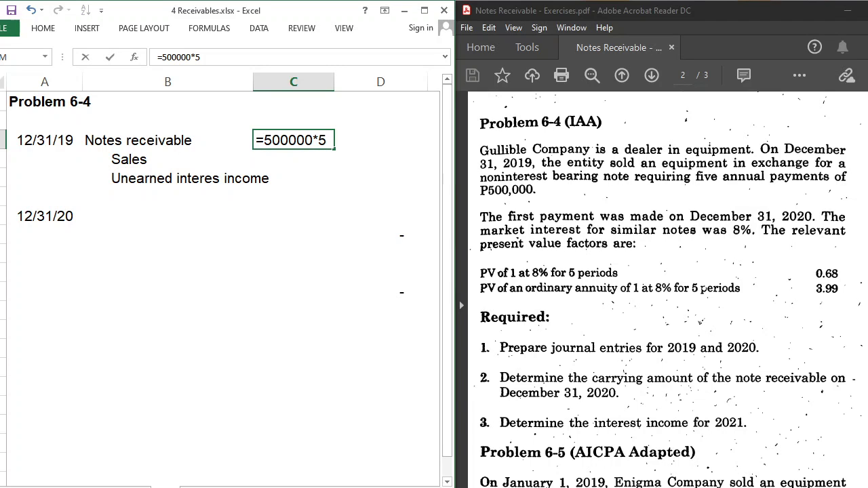
key("Return")
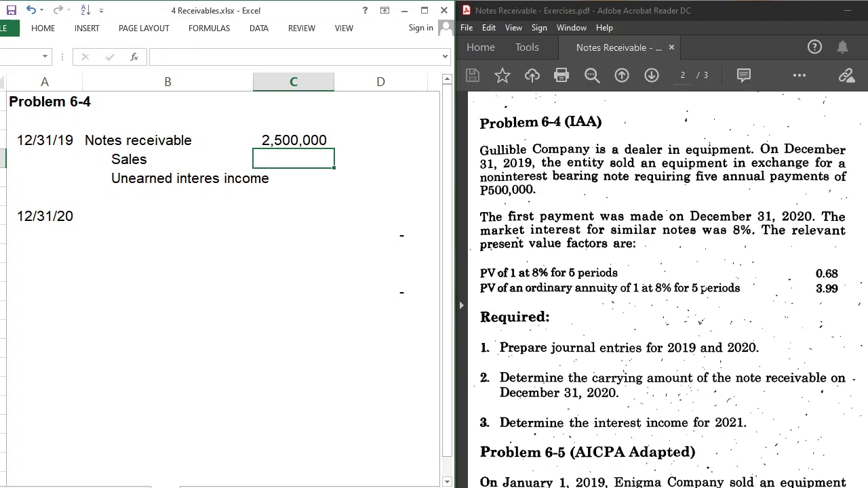
- Compute the Sales credit for the 12/31/19 entry in column D with the formula =500000*3.99
left_click(381, 158)
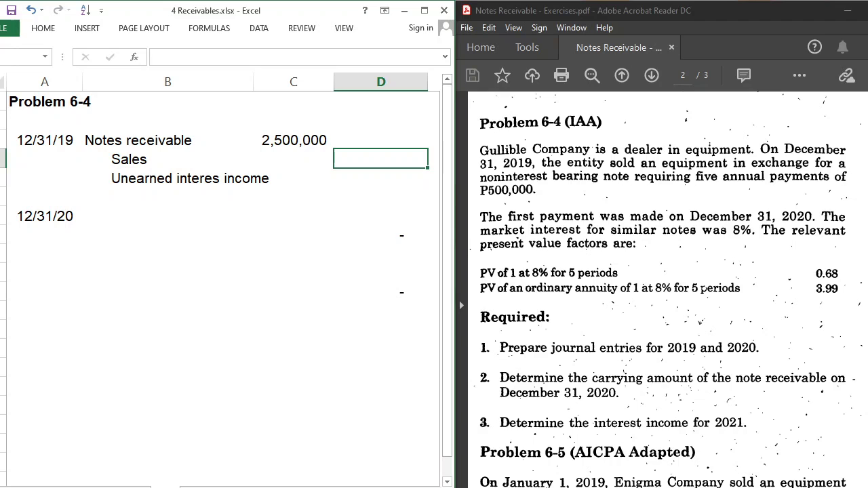
type("=500000")
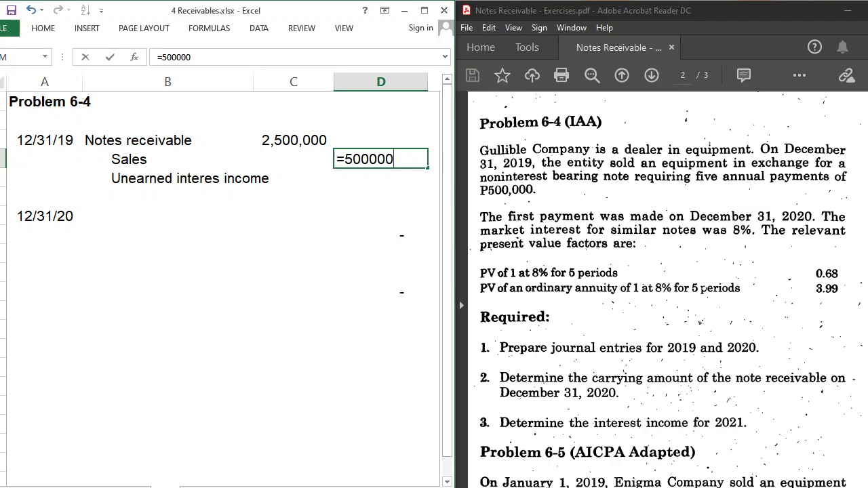
type("*3.99")
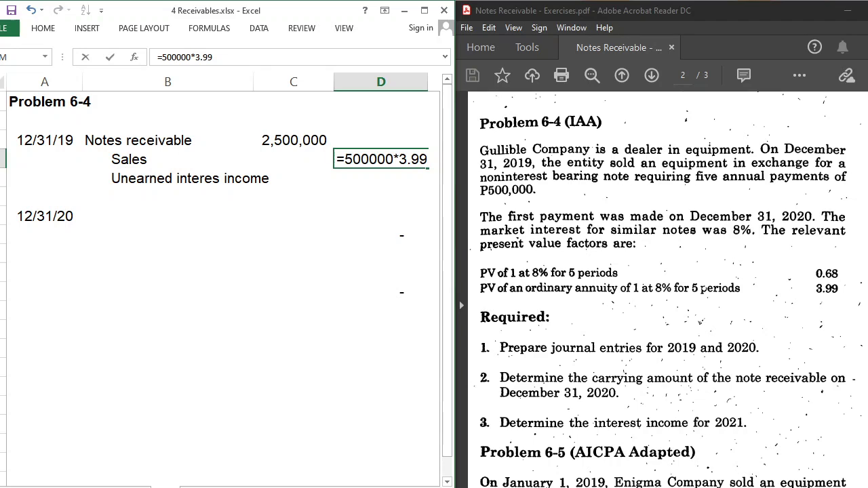
key("Return")
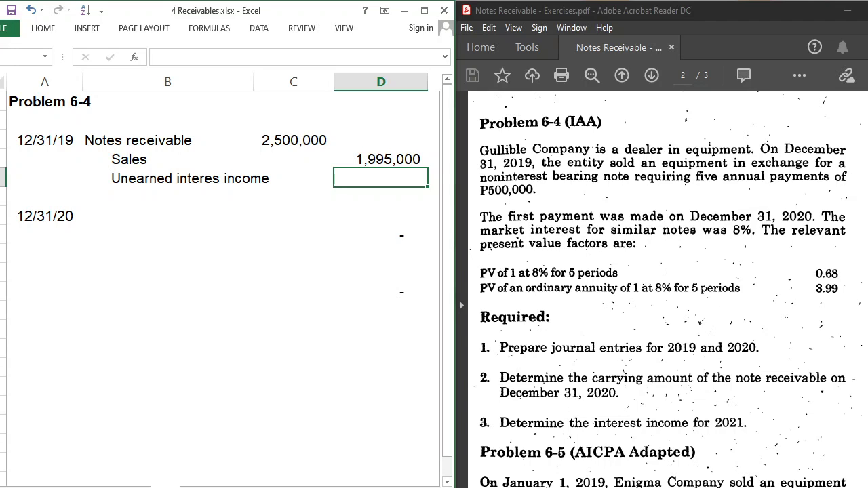
- Compute the Unearned interes income credit for the 12/31/19 entry in column D with the formula =C3-D4
type("=")
key("Up")
key("Up")
key("Left")
type("-")
key("Up")
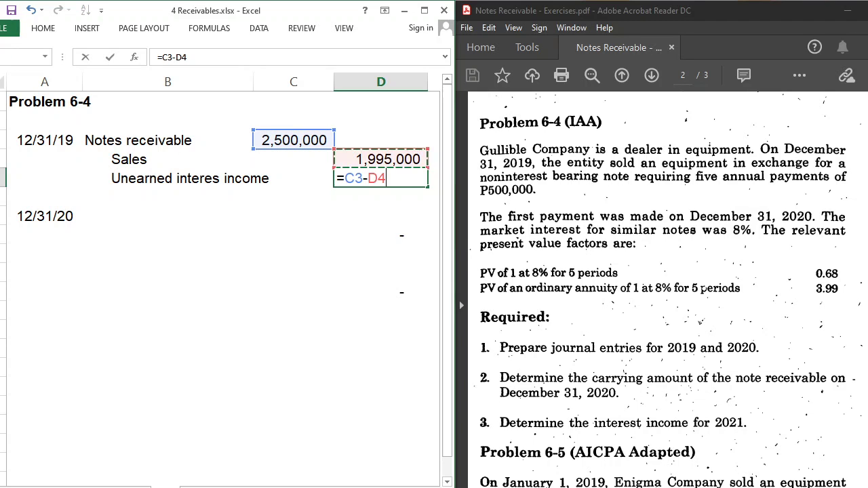
key("Return")
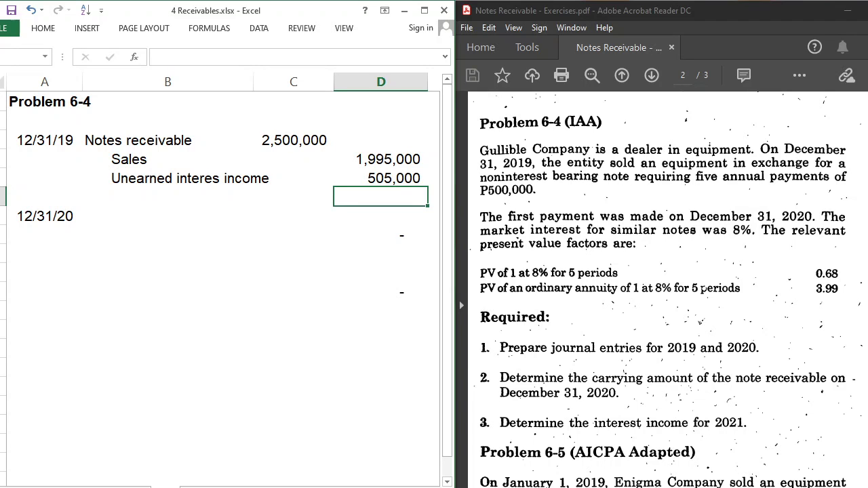
- Record the 12/31/20 collection entry with the account titles Cash and Notes receivable and a Cash debit of 500,000
key("Down")
key("Left")
key("Left")
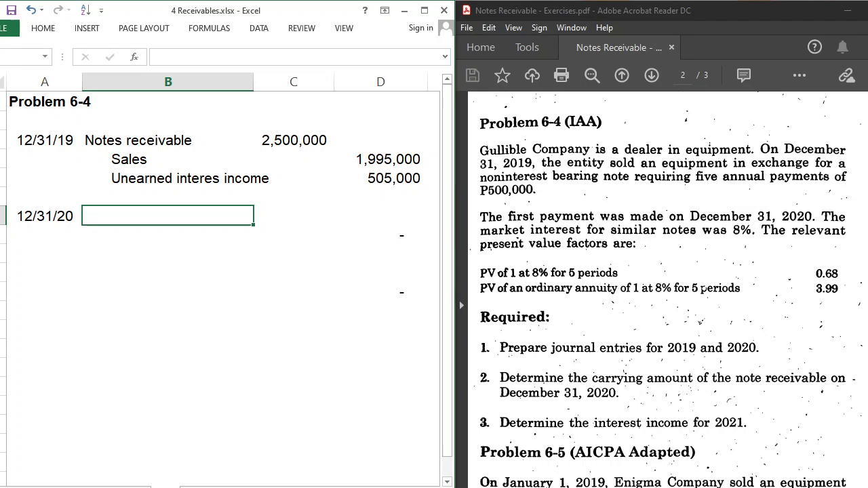
type("CAsh")
key("Return")
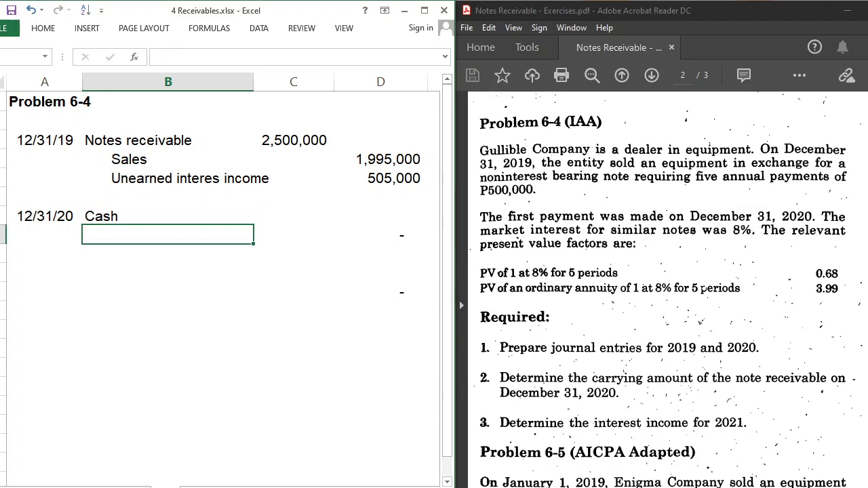
type("Notes re")
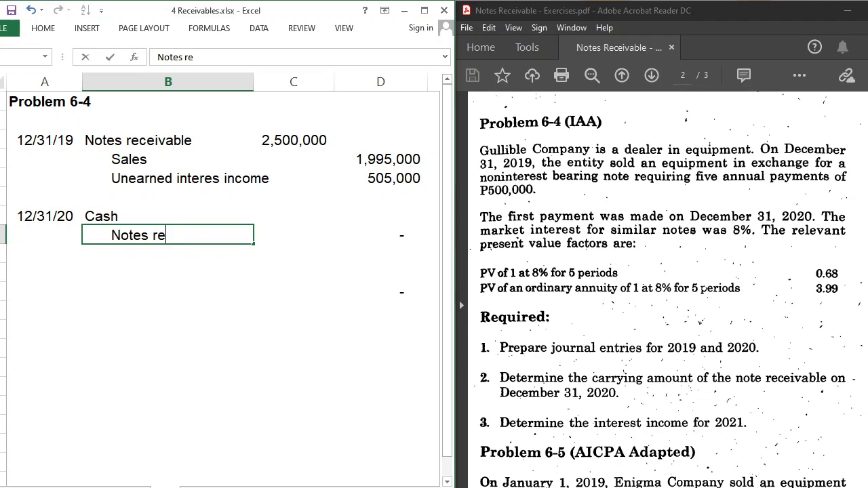
type("ceivable")
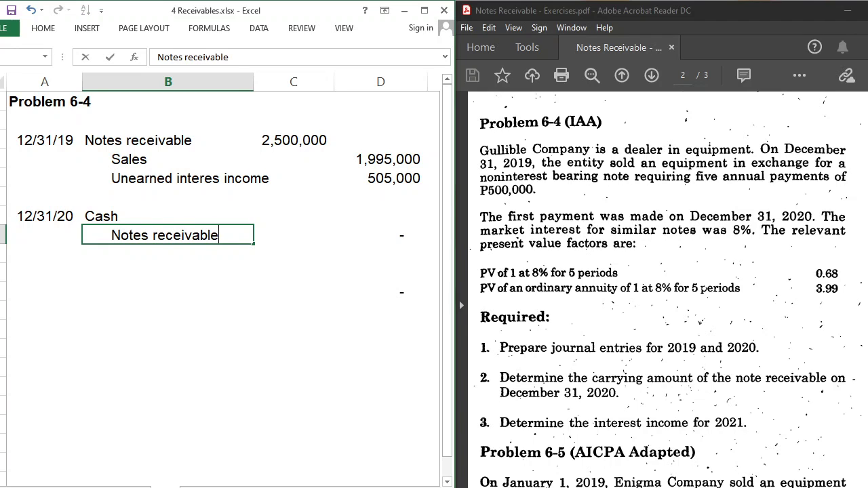
left_click(294, 215)
type("500000")
key("Return")
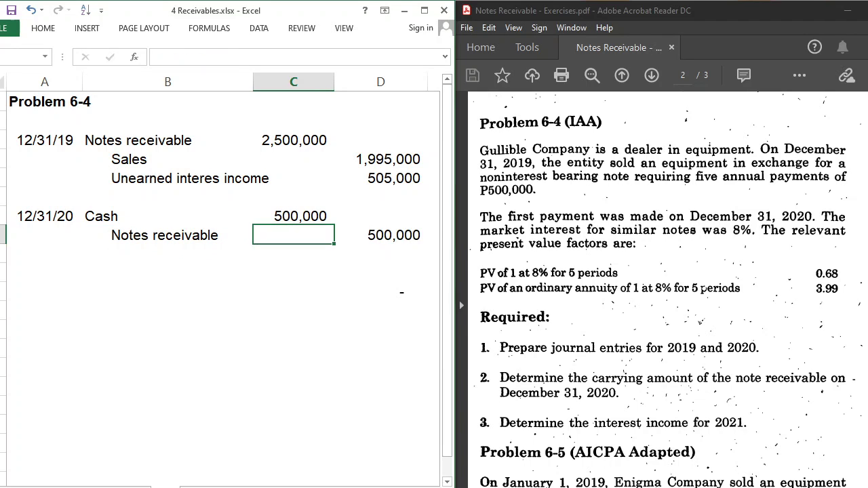
key("Down")
key("Left")
type("A")
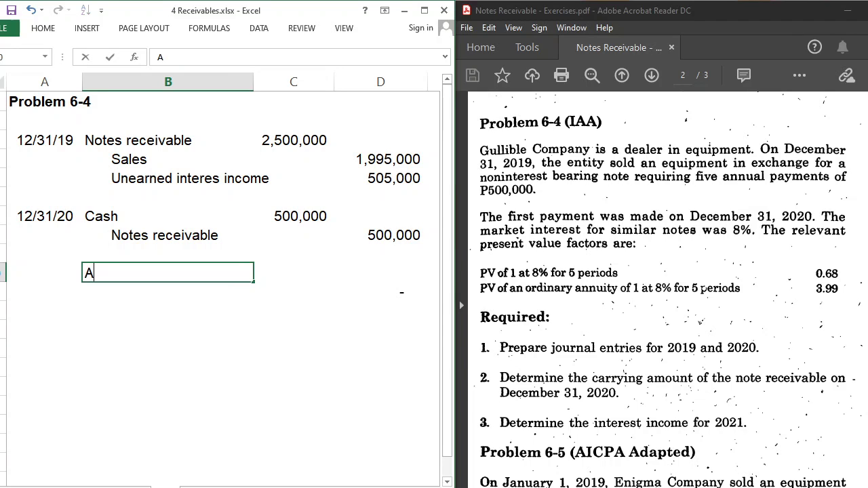
type("ccrued inte")
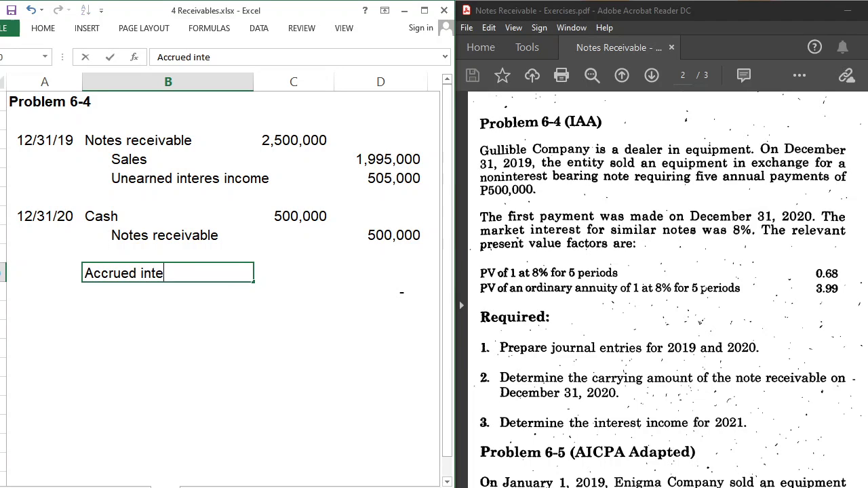
type("rest rec.")
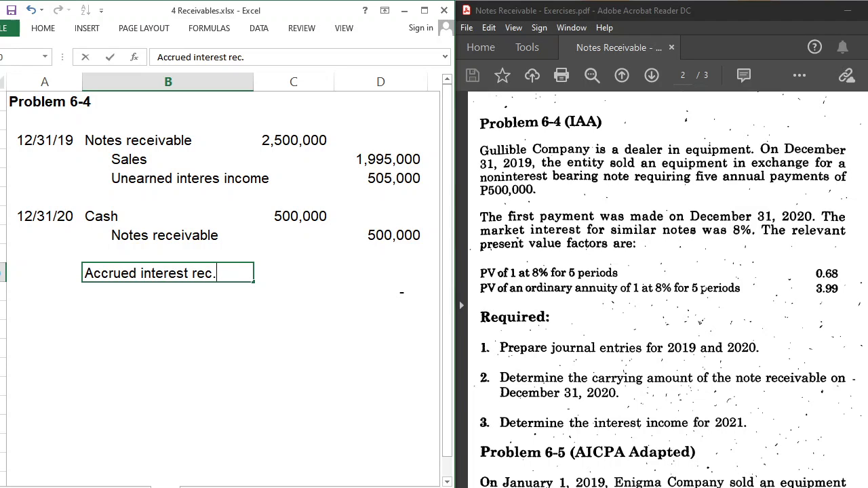
key("Return")
- Set the debit account title of the second 12/31/20 entry to Unearned interest income
left_click(167, 272)
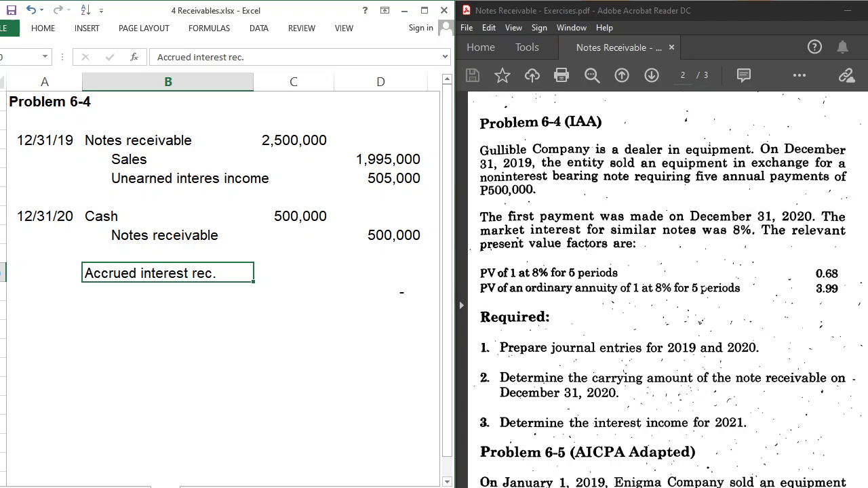
type("Unearne")
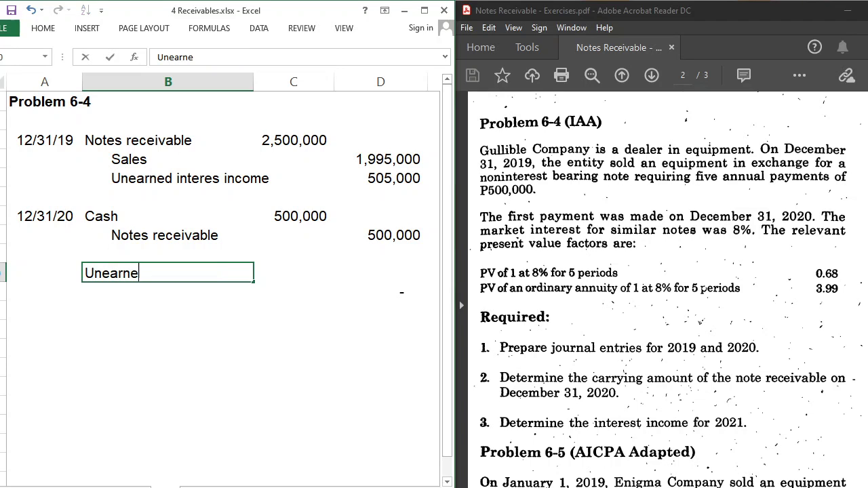
type("d interest income")
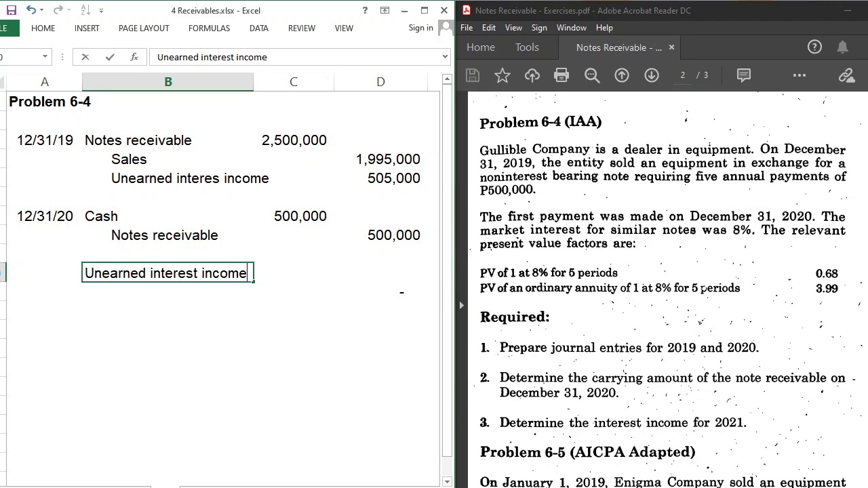
key("Return")
- Open the Problem 6-2 worksheet and compare the Accrued interest rec. entry with the Unearned int. Income row
key("ctrl+Page_Up")
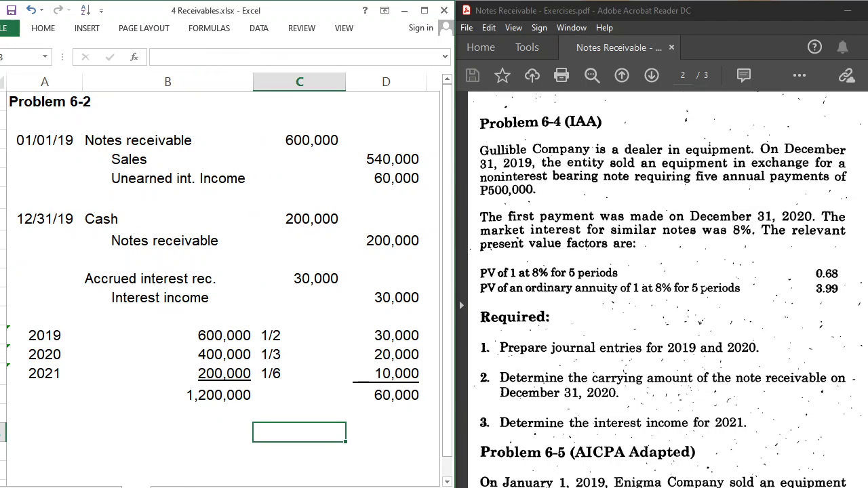
key("Up")
key("Up")
key("Up")
key("Up")
key("Up")
key("Up")
key("Up")
key("Up")
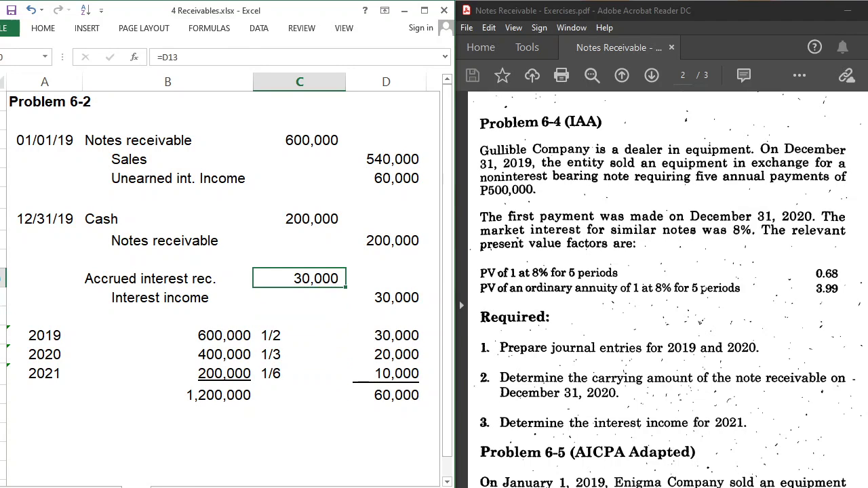
left_click(168, 278)
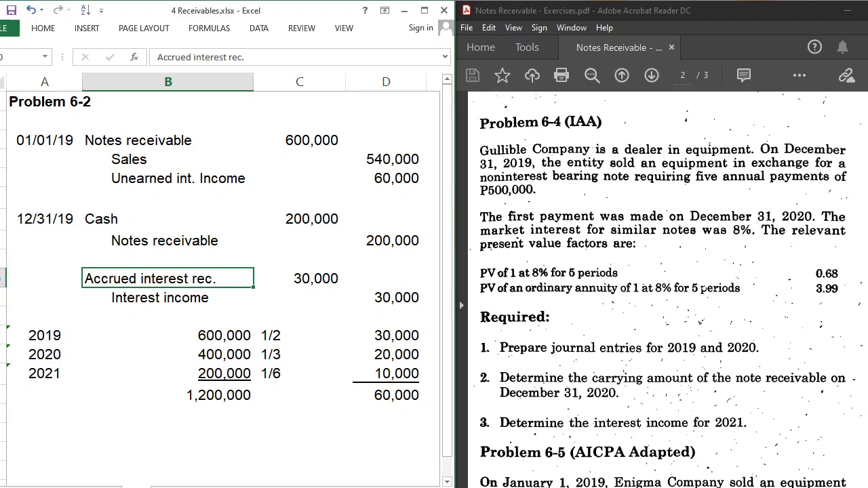
key("Up")
key("Up")
key("Up")
key("Up")
key("Up")
key("shift+space")
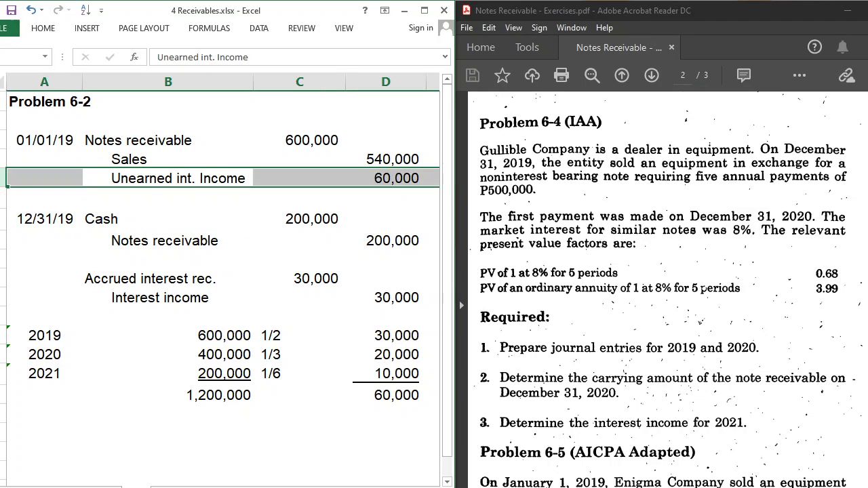
- Replace the Accrued interest rec. account title in the Problem 6-2 adjusting entry with Unearned interest income
key("Down")
key("Down")
key("Down")
key("Down")
key("Down")
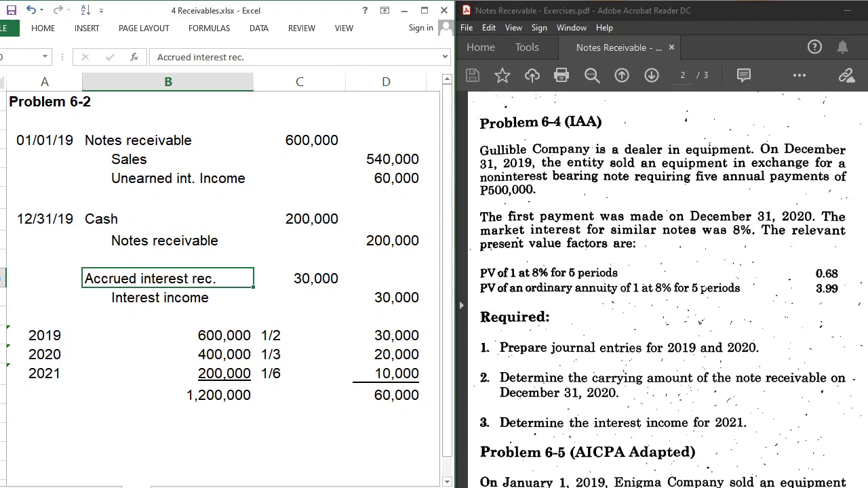
type("I")
key("BackSpace")
key("BackSpace")
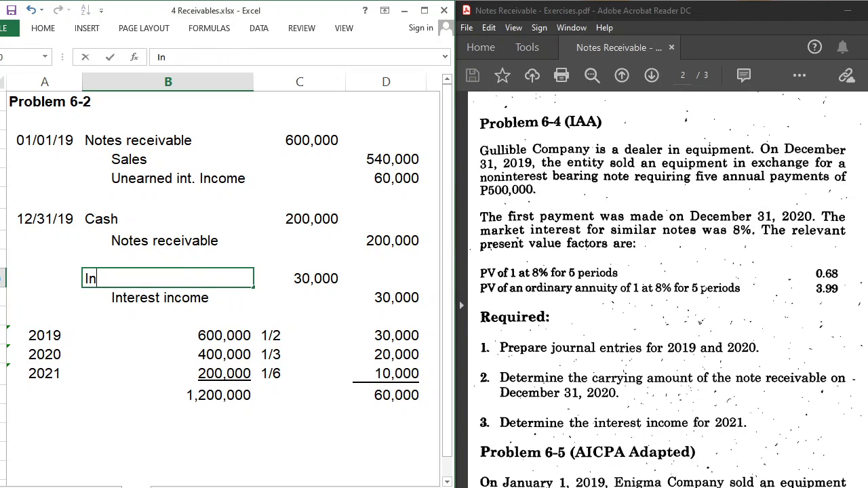
type("Uneanr")
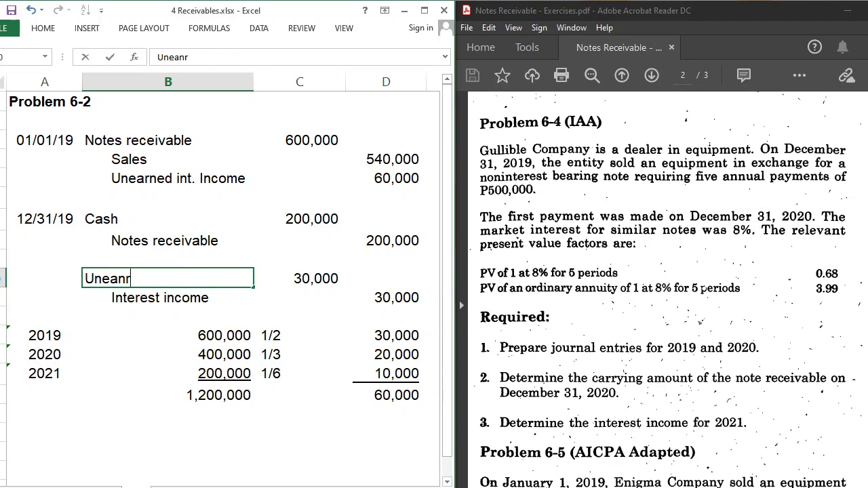
key("BackSpace")
key("BackSpace")
type("rned interst")
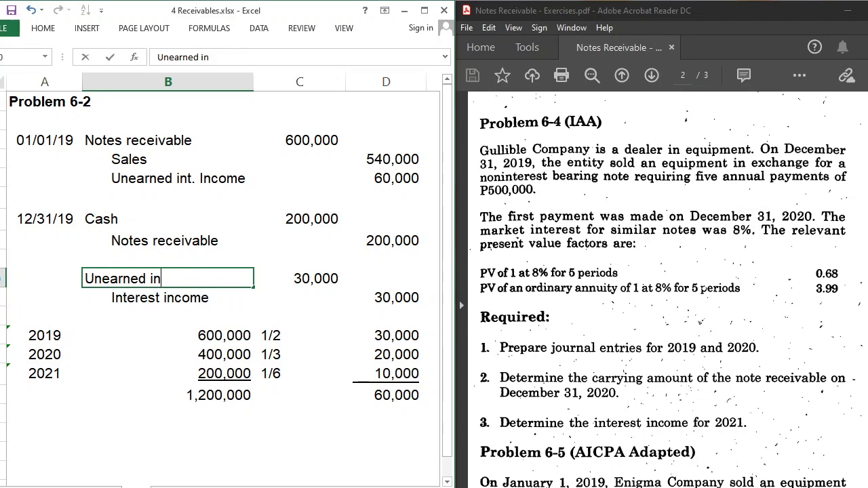
key("BackSpace")
key("BackSpace")
type("est ")
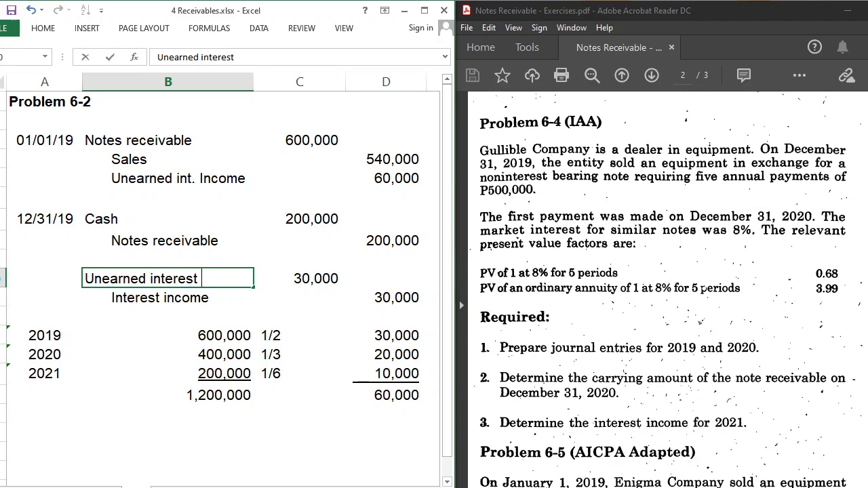
type("income")
key("Return")
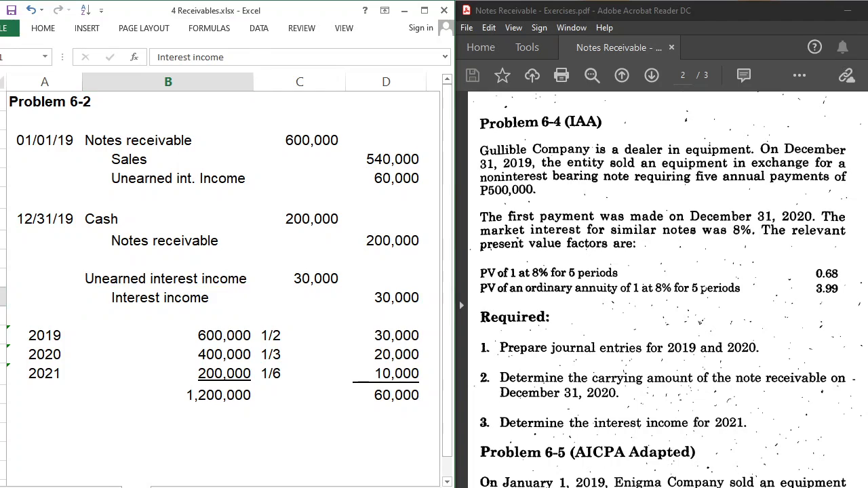
- Examine the Gain on sale of land and 12/31/19 Accrued int. receivable rows on the Problem 6-1 worksheet
key("ctrl+Page_Up")
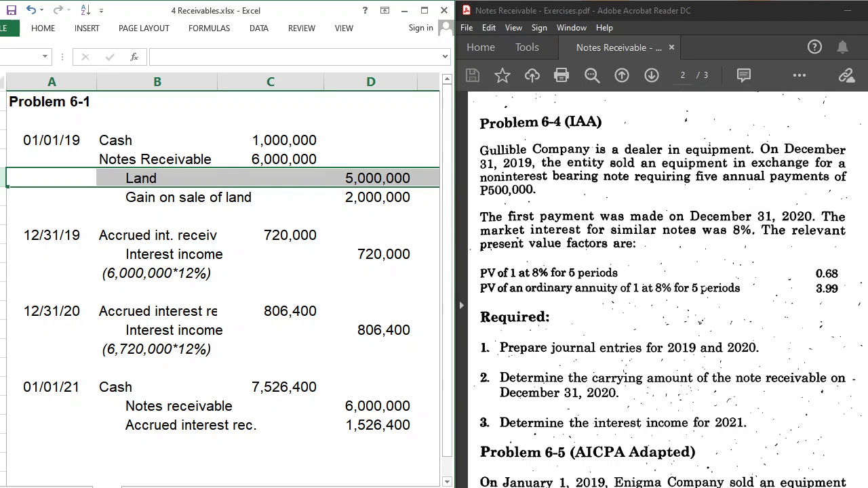
key("Down")
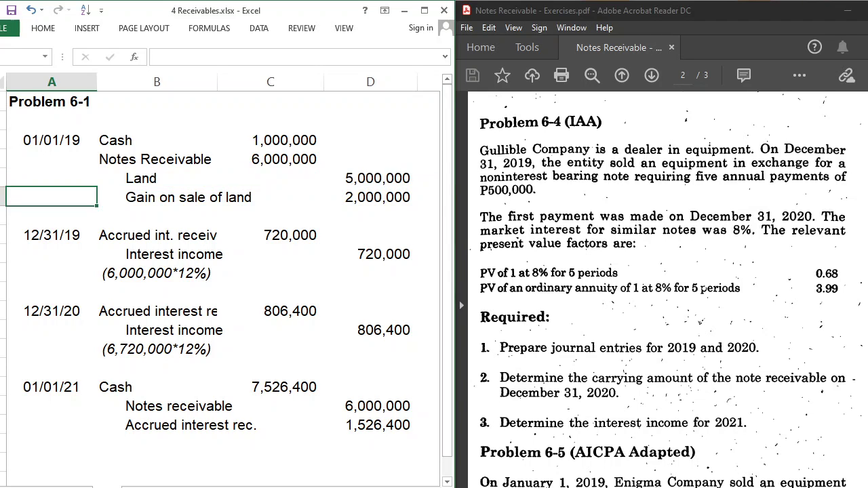
key("shift+space")
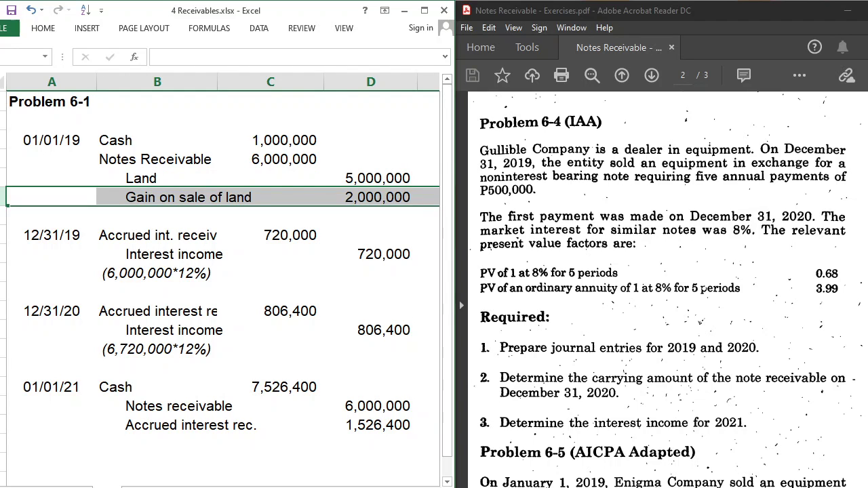
key("Down")
key("Down")
key("Right")
key("shift+space")
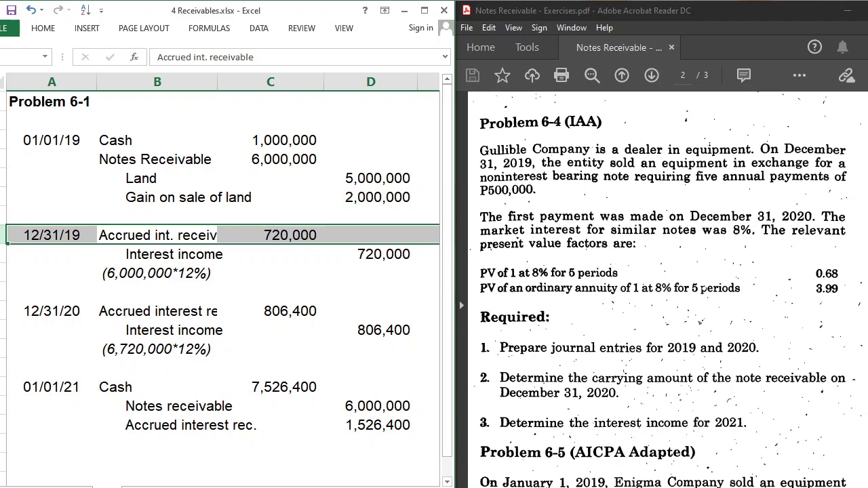
- Examine the Unearned int. Income row and the 12/31/19 interest entry on the Problem 6-2 worksheet, then return to Problem 6-4
key("ctrl+Page_Down")
key("Up")
key("Up")
key("Up")
key("Up")
key("Up")
key("Up")
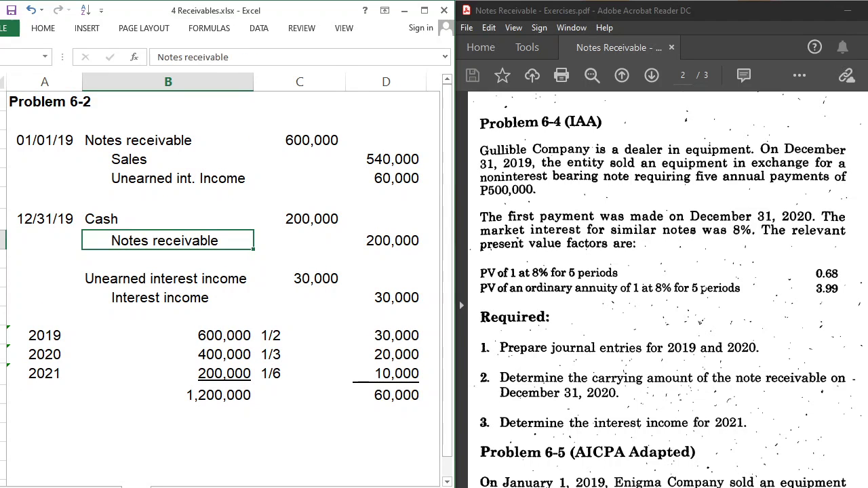
key("shift+space")
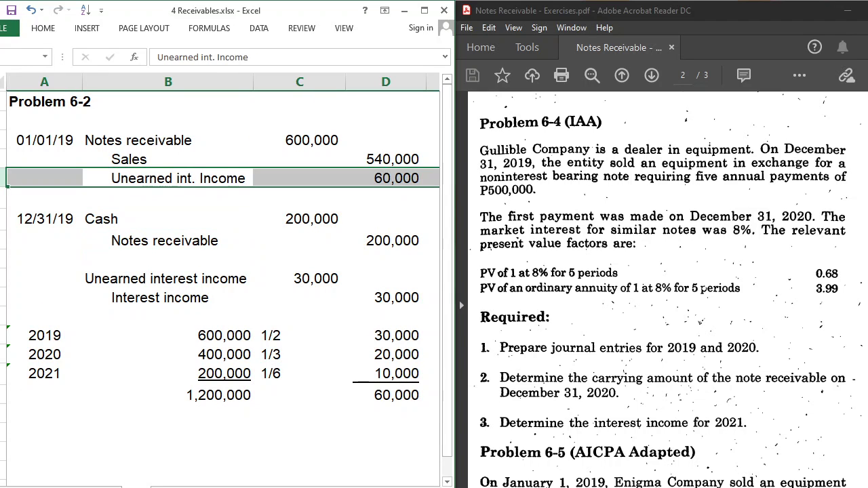
key("Down")
key("Down")
key("Down")
key("Down")
key("Down")
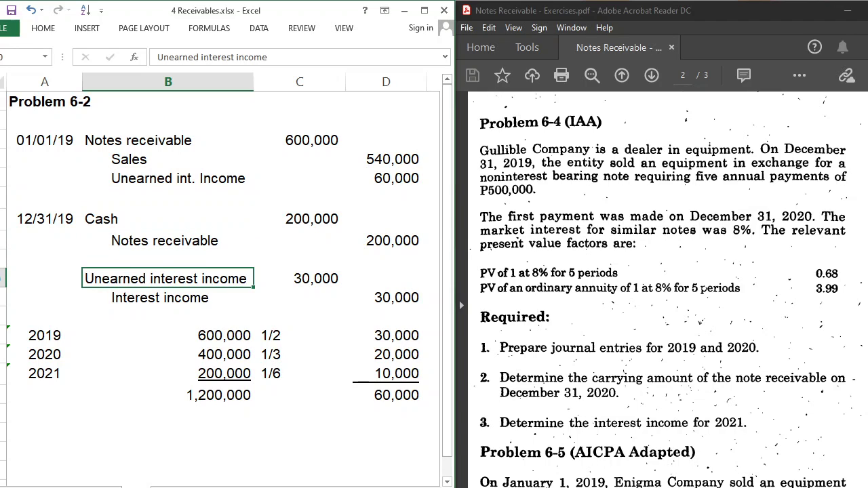
key("shift+space")
key("shift+Down")
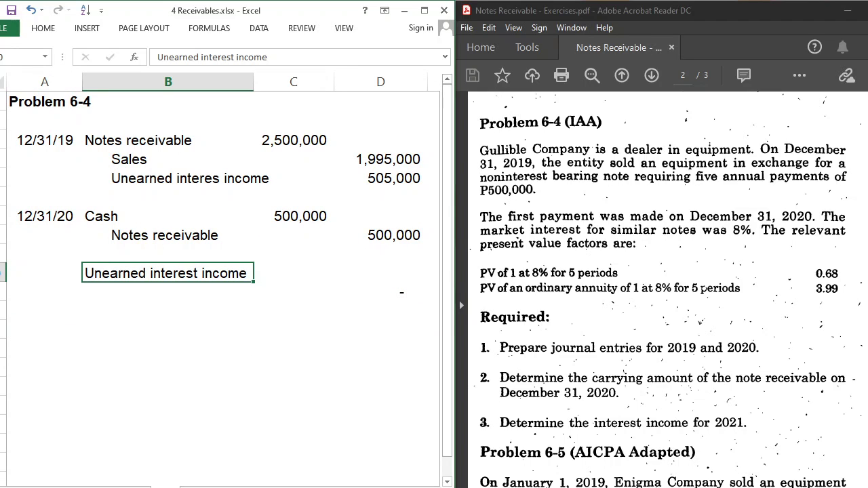
- Enter the credit account title Interest income below Unearned interest income and select the debit amount cell for Unearned interest income
key("Return")
type("I")
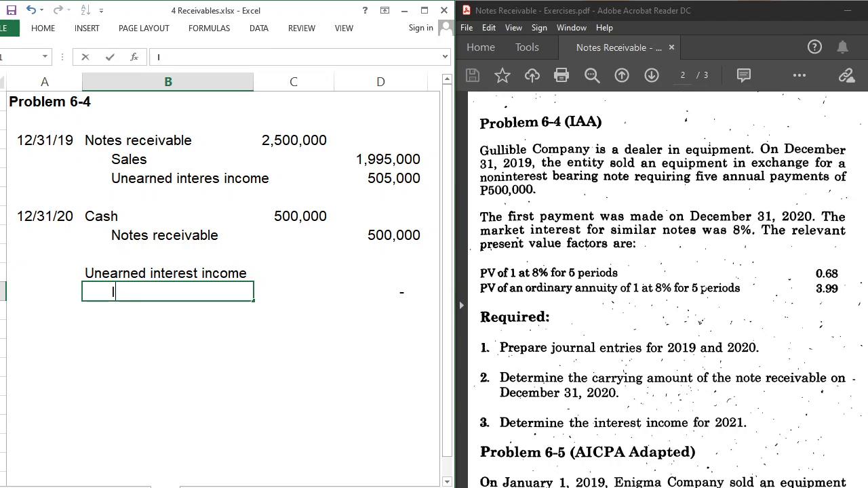
type("nterest ")
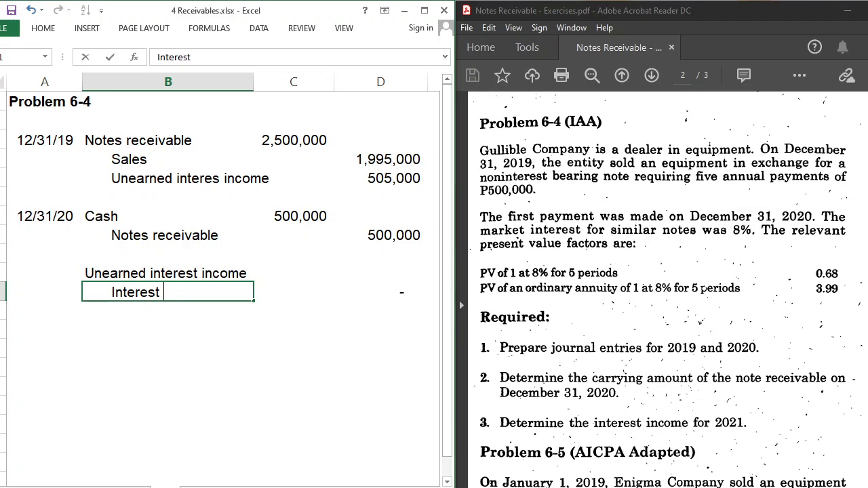
type("income")
key("Return")
key("Up")
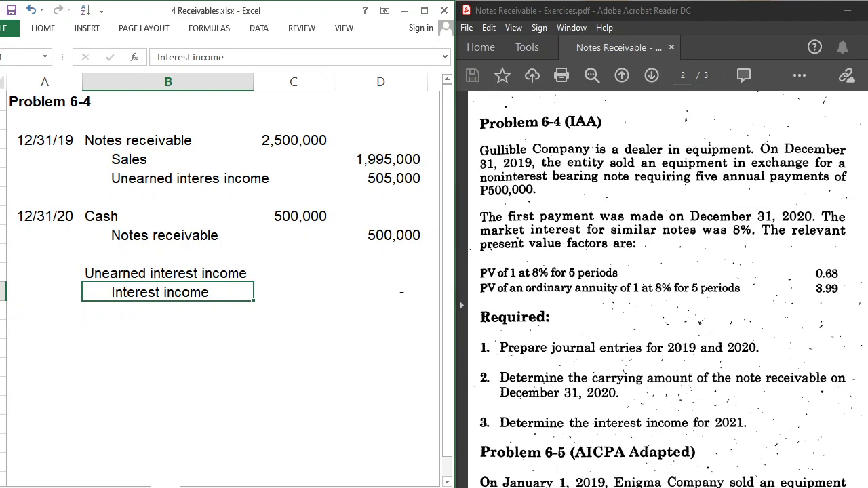
left_click(293, 272)
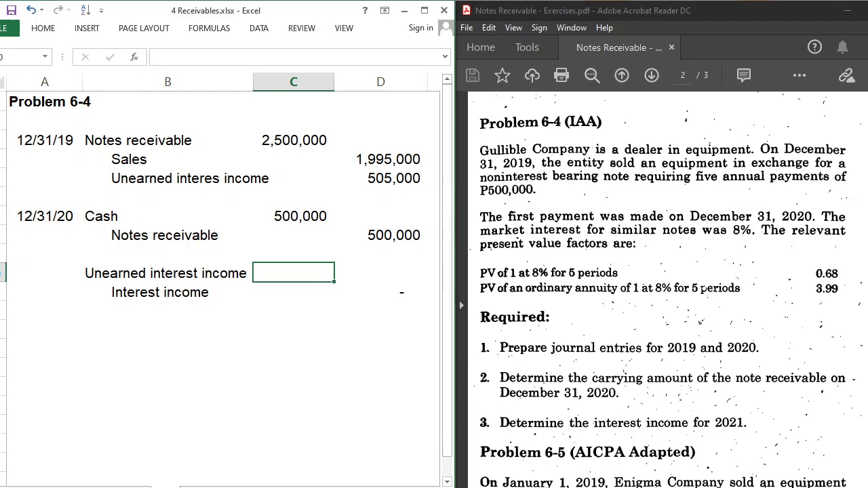
- Open the Problem 6-4 amortization schedule in a maximized window and examine its Annual collection and Interest income columns
key("ctrl+Page_Down")
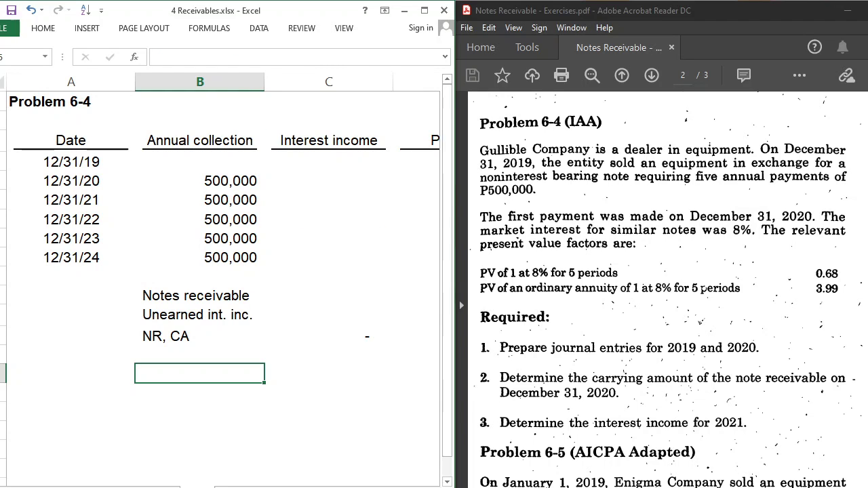
left_click(424, 10)
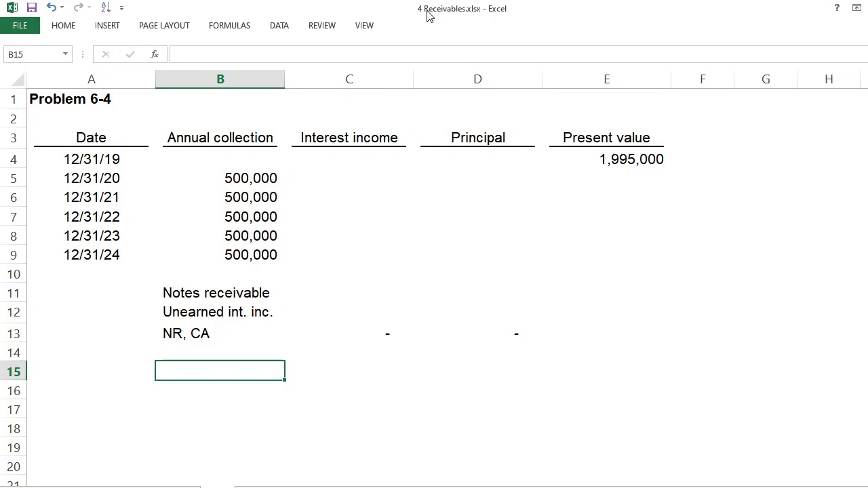
key("Up")
key("Up")
key("Up")
key("Up")
key("Up")
key("Up")
key("Up")
key("Up")
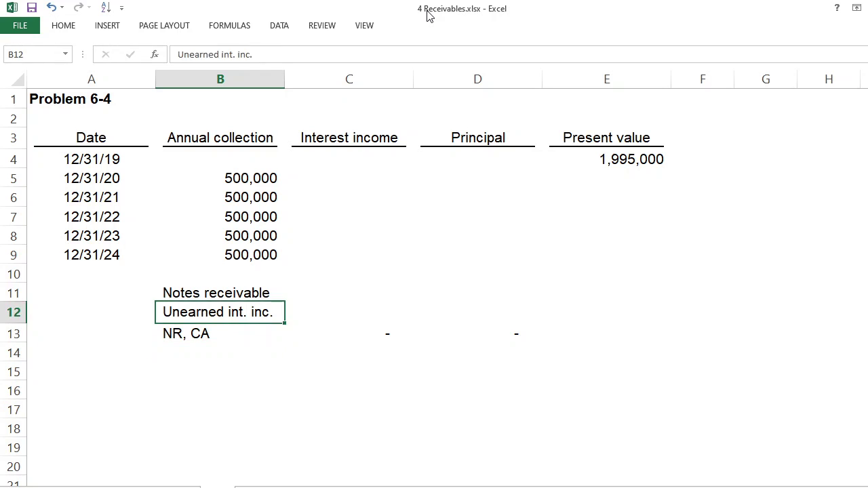
key("Up")
key("Up")
key("Up")
key("Up")
key("Up")
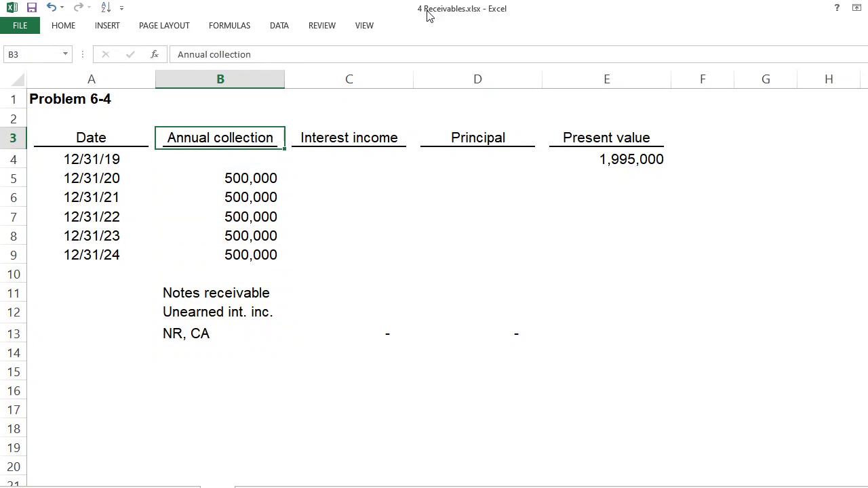
key("Left")
key("Down")
key("Right")
key("ctrl+space")
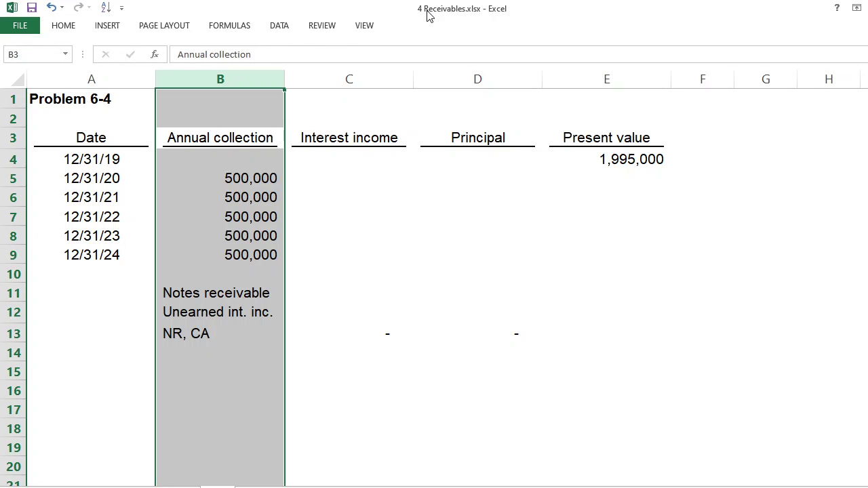
key("Right")
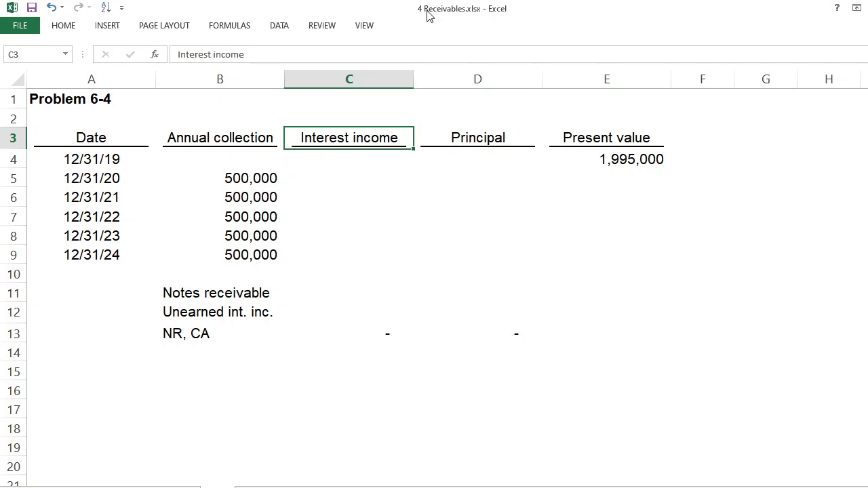
- Enter the interest rate 8% as text in cell C2, directly above the Interest income heading
key("Up")
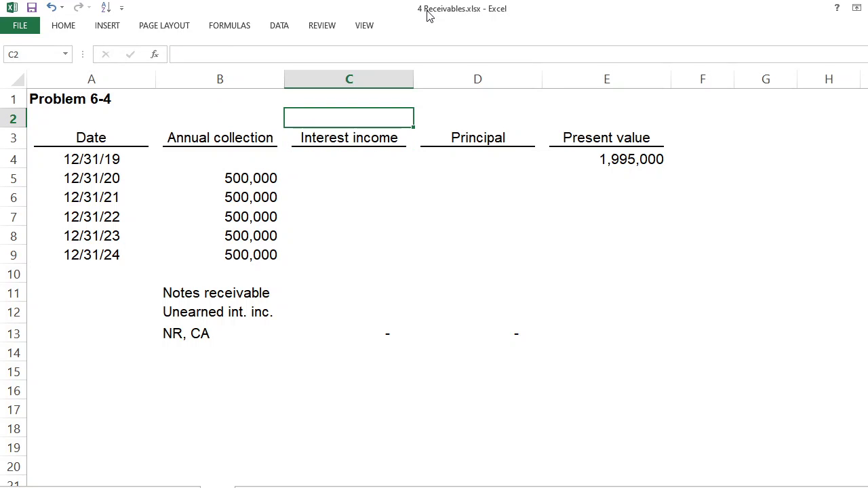
type("0")
key("Return")
key("Up")
type("'8%")
key("Return")
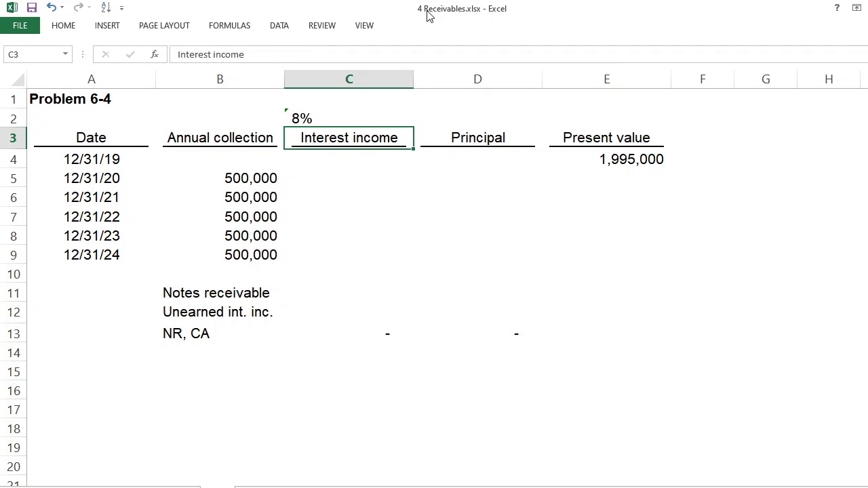
- Center the 8% rate horizontally in its cell above the Interest income heading
key("Up")
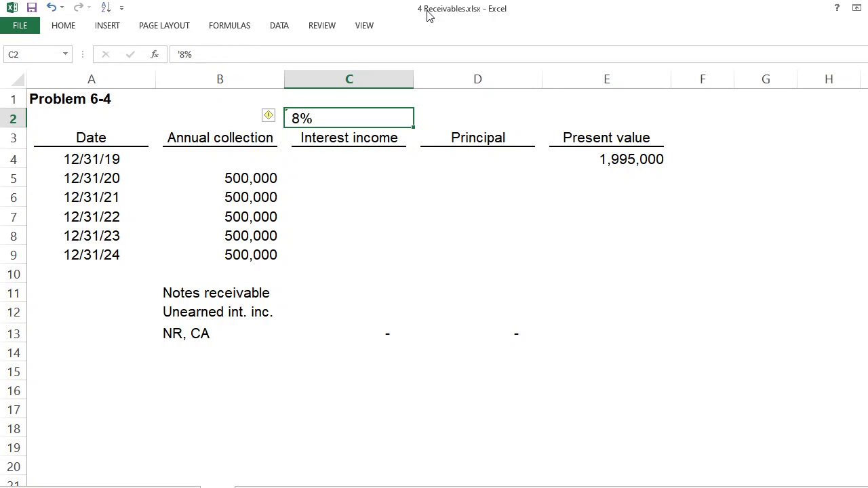
key("ctrl+e")
key("Return")
left_click(50, 29)
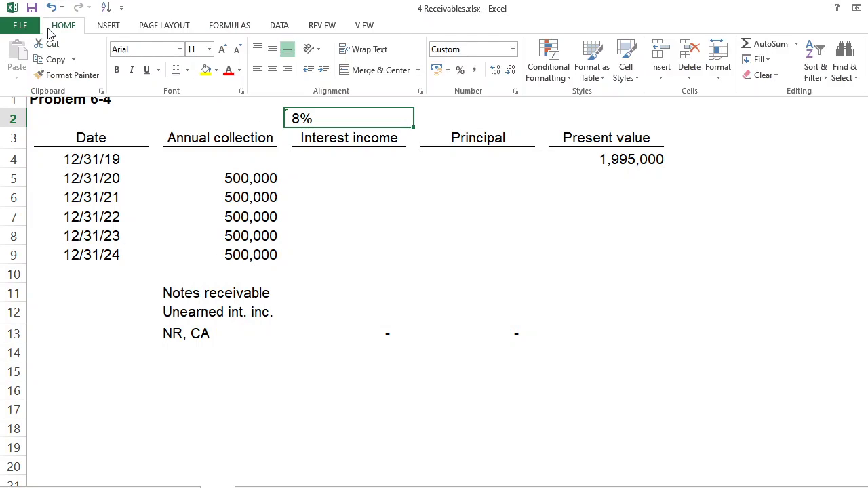
left_click(272, 70)
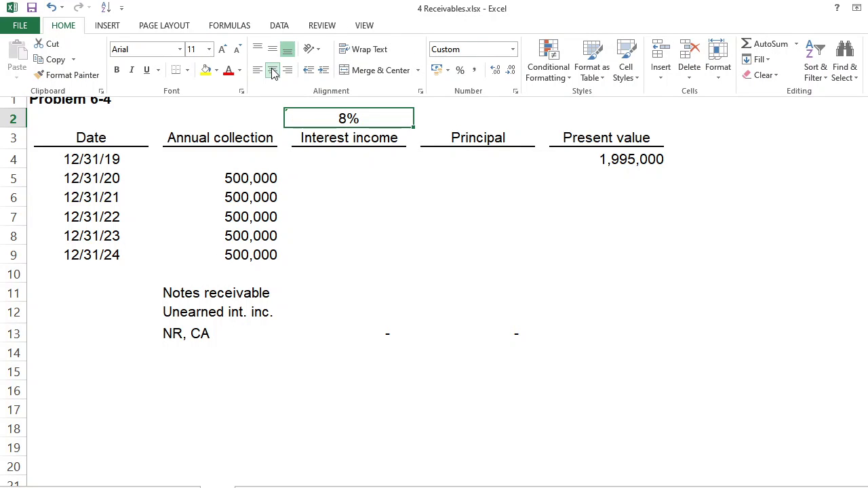
left_click(483, 136)
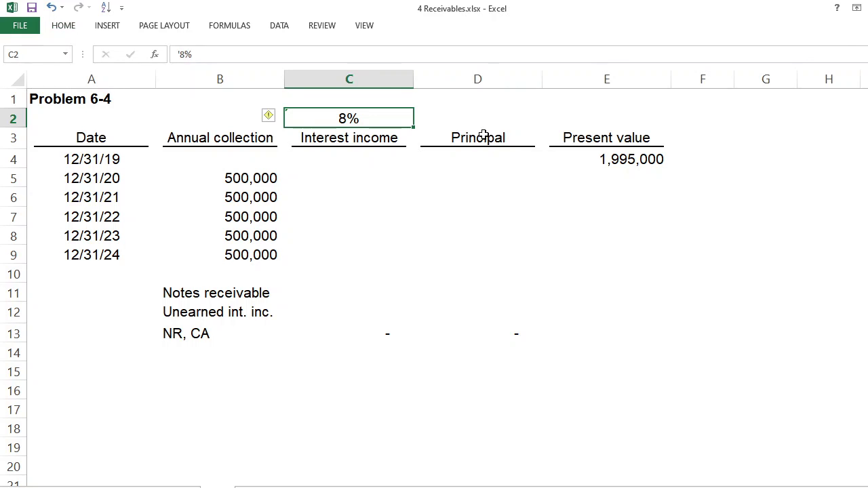
- Compare the 12/31/19 present value with the Sales amount in the Problem 6-4 journal entries, then return to the amortization schedule
left_click(483, 135)
key("Right")
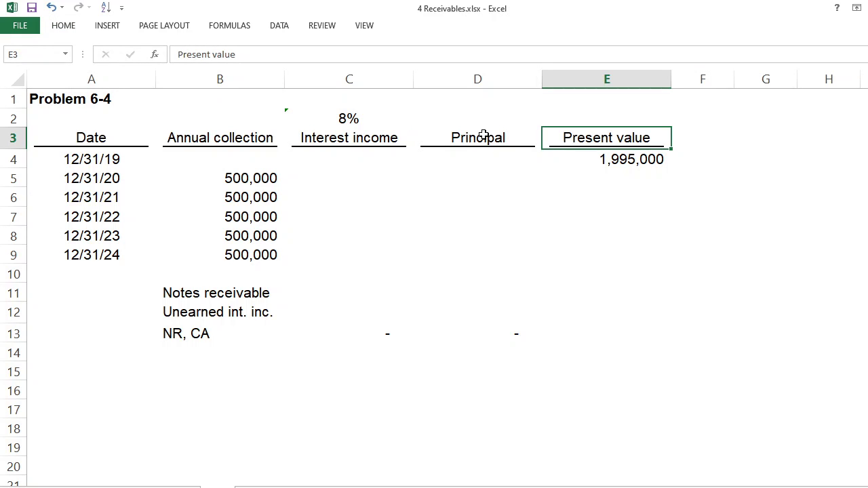
key("Down")
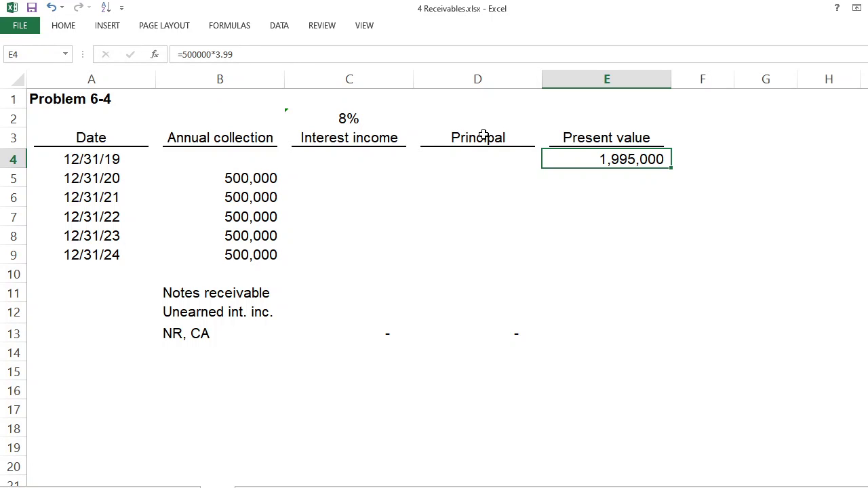
key("ctrl+Page_Down")
left_click(410, 156)
key("shift+space")
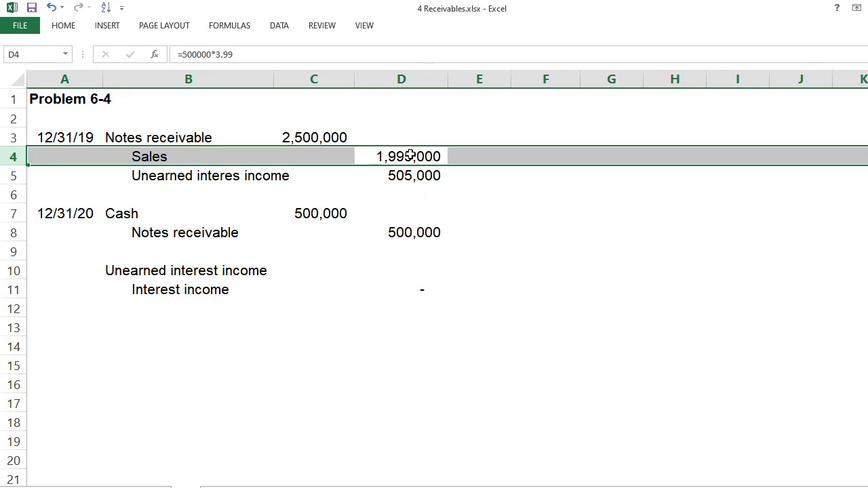
key("ctrl+Page_Up")
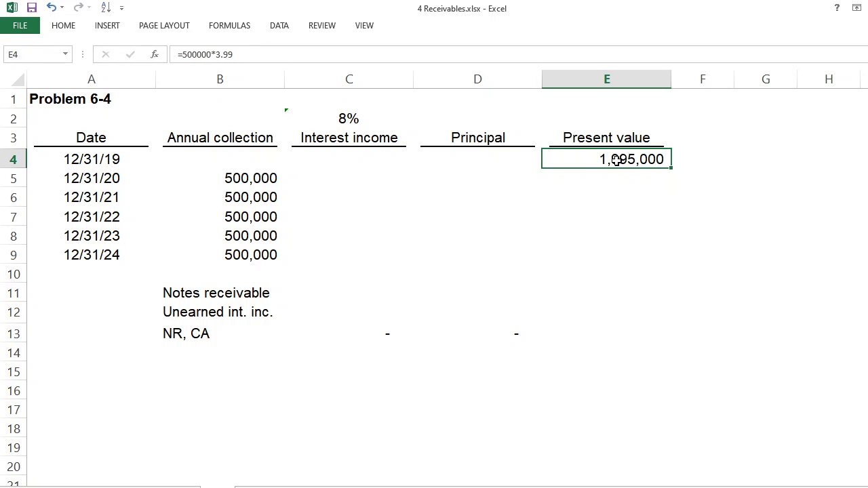
- Re-enter the 12/31/19 present value in cell E4 as the formula =500000*3.99
type("=")
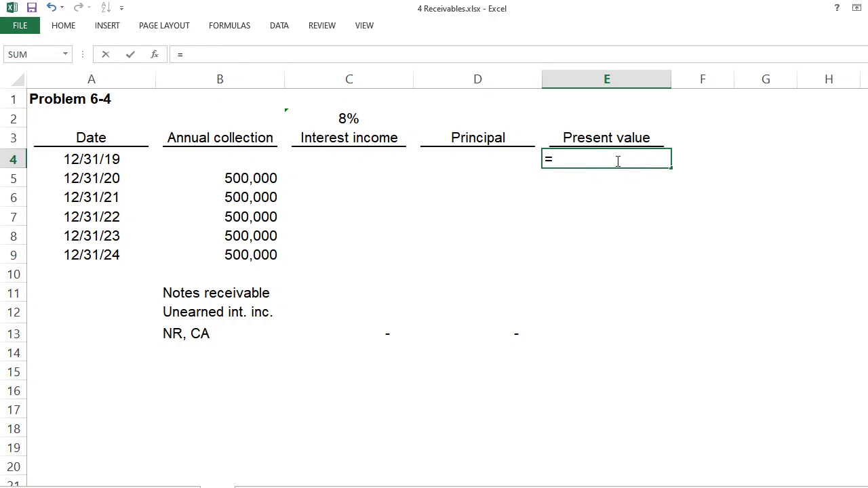
type("500000")
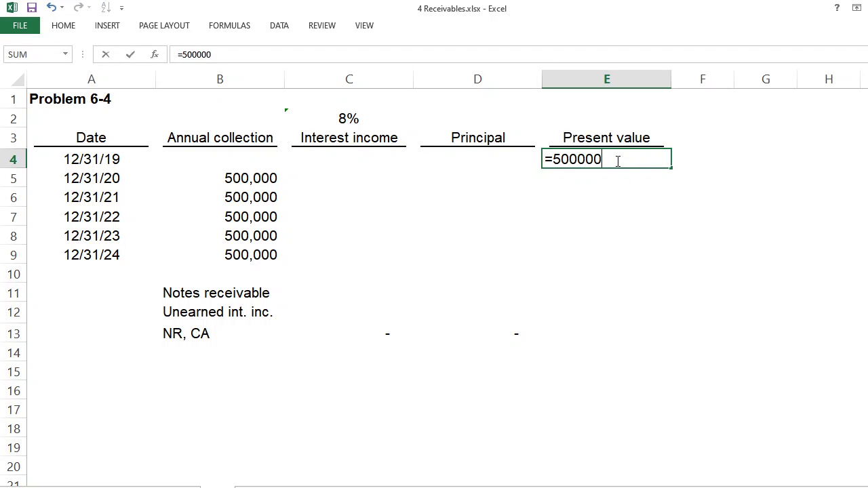
type("*3.99")
key("Return")
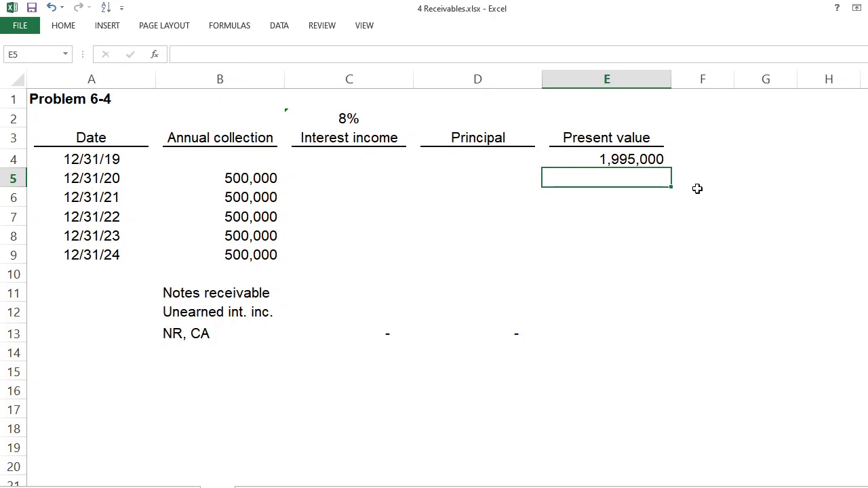
- Calculate the 12/31/20 interest income in cell C5 with the formula =E4*8%
key("Up")
key("Left")
key("Left")
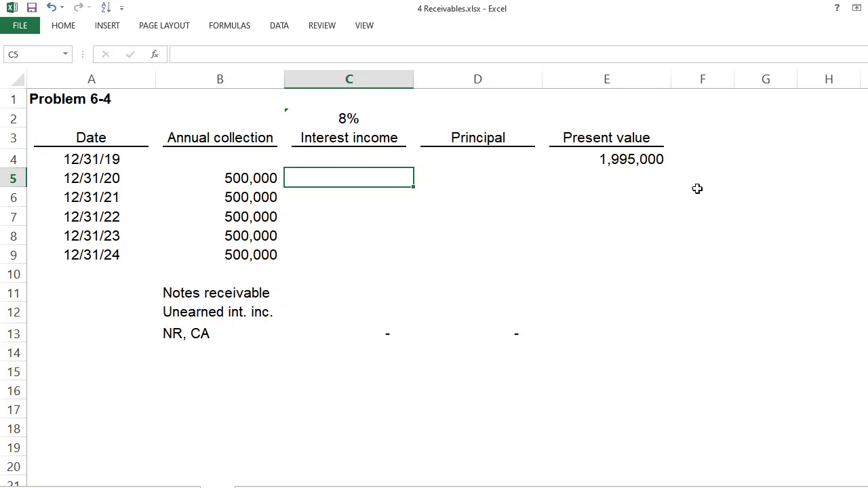
type("=")
left_click(645, 158)
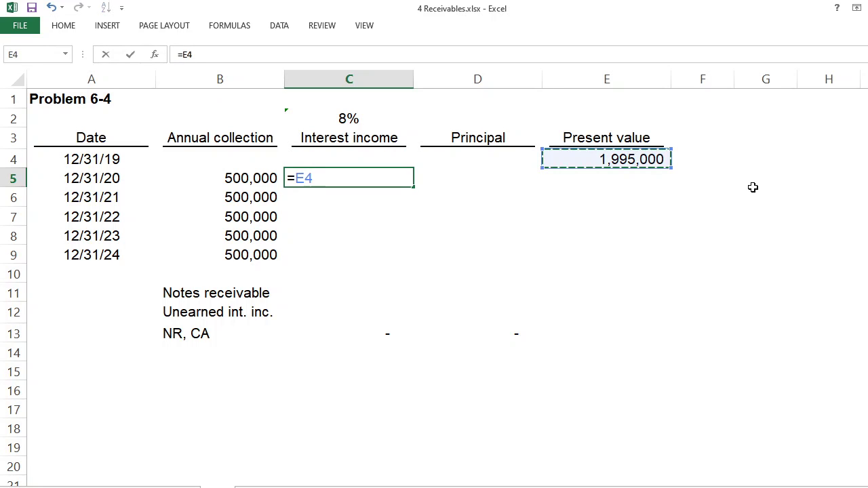
type("*8")
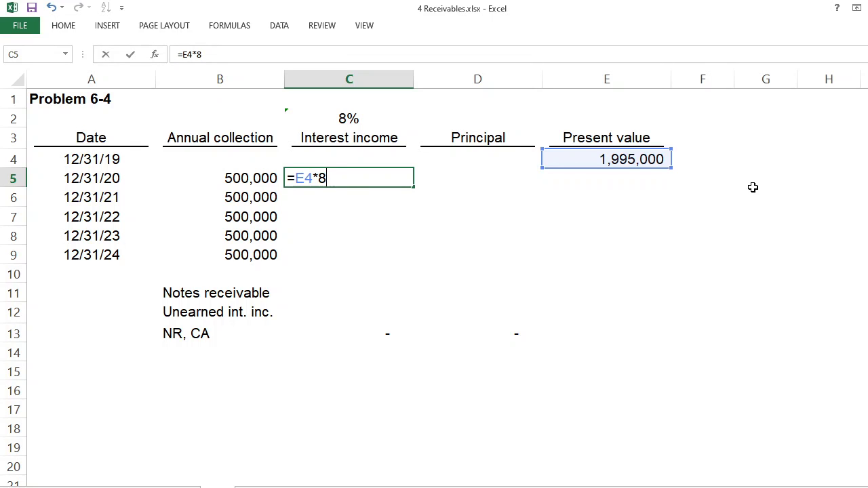
type("%")
key("Return")
key("Up")
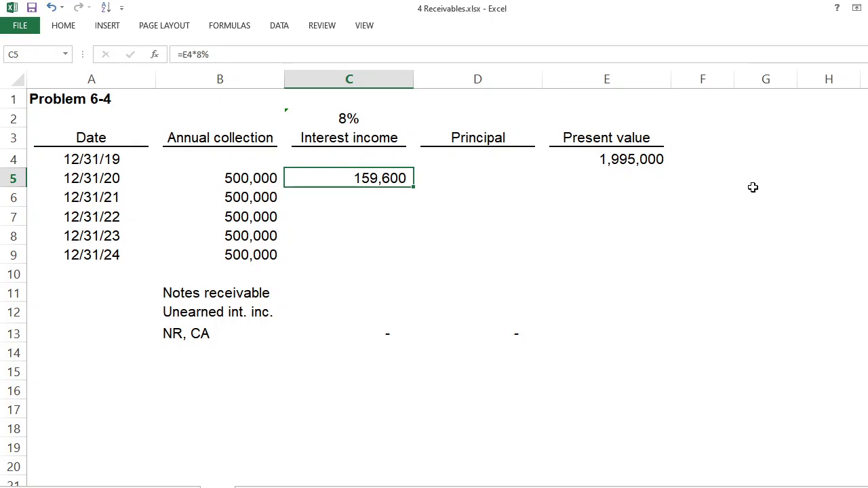
- Calculate the 12/31/20 principal in cell D5 as annual collection less interest income with =B5-C5
key("Left")
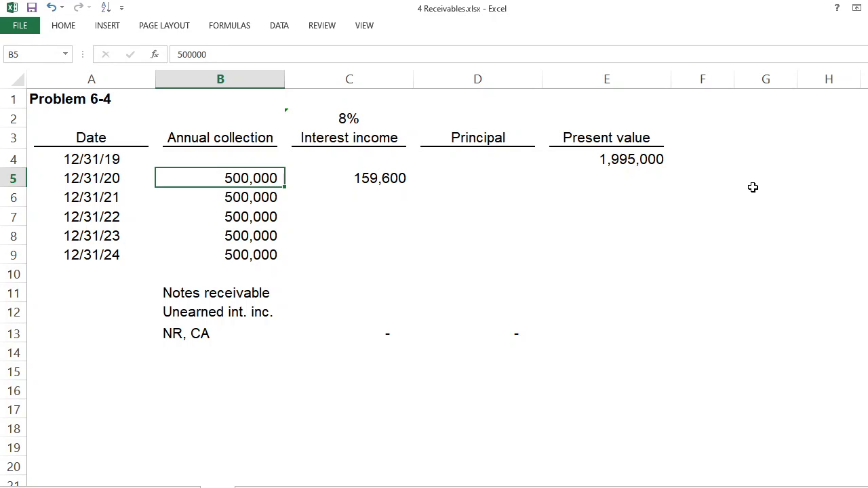
key("shift+Right")
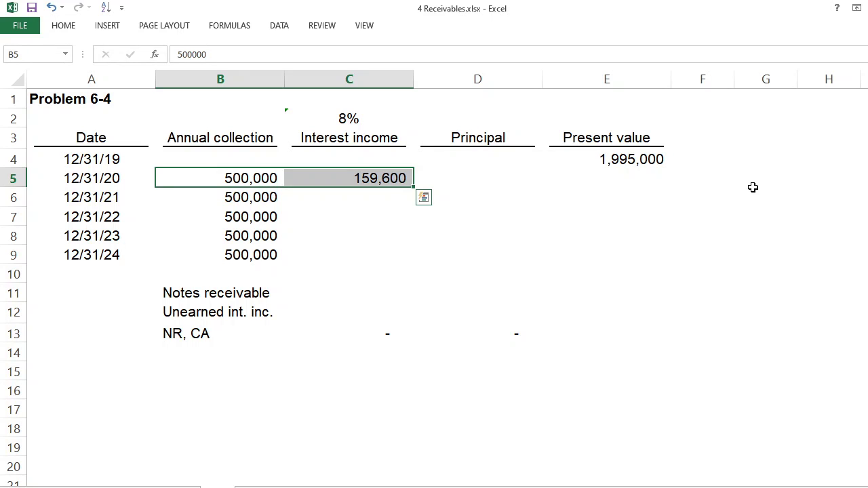
key("Right")
key("Right")
type("=")
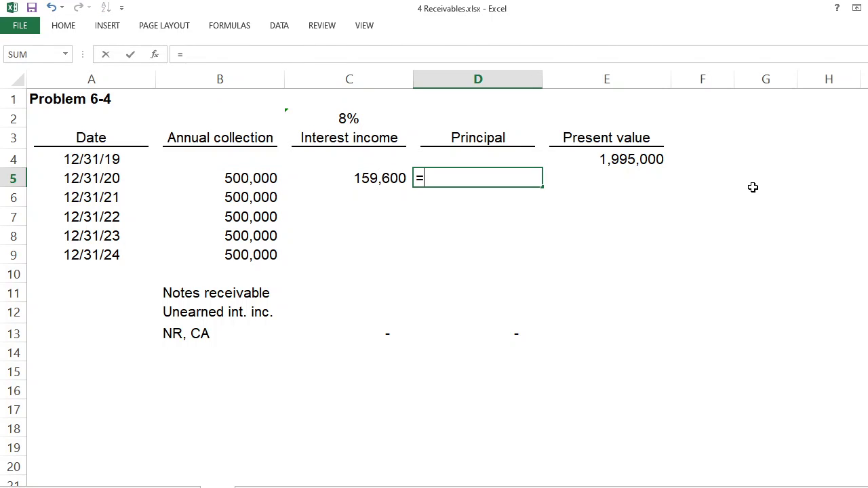
key("Left")
key("Left")
type("-")
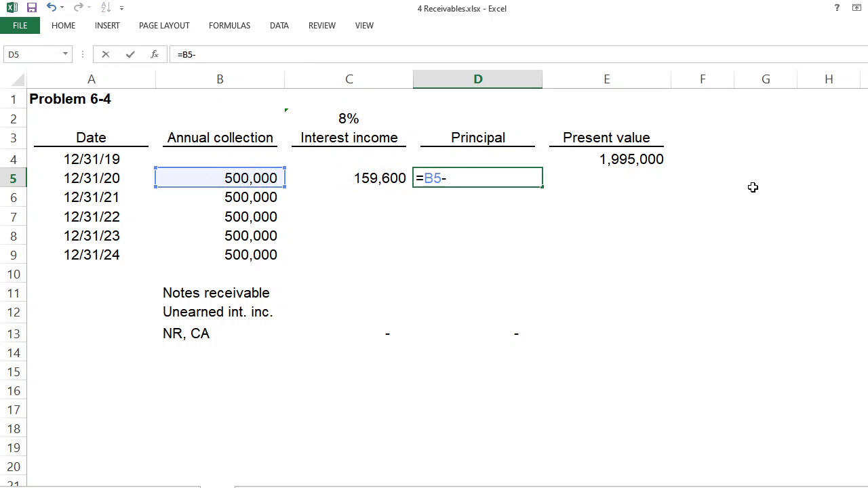
key("Left")
key("Return")
key("Up")
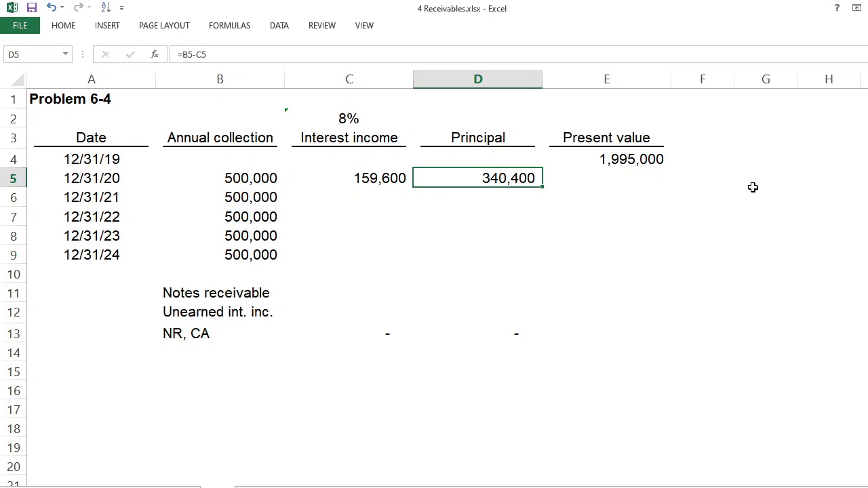
- Calculate the 12/31/20 present value in cell E5 by deducting the principal from the prior balance with =E4-D5
key("Right")
type("=")
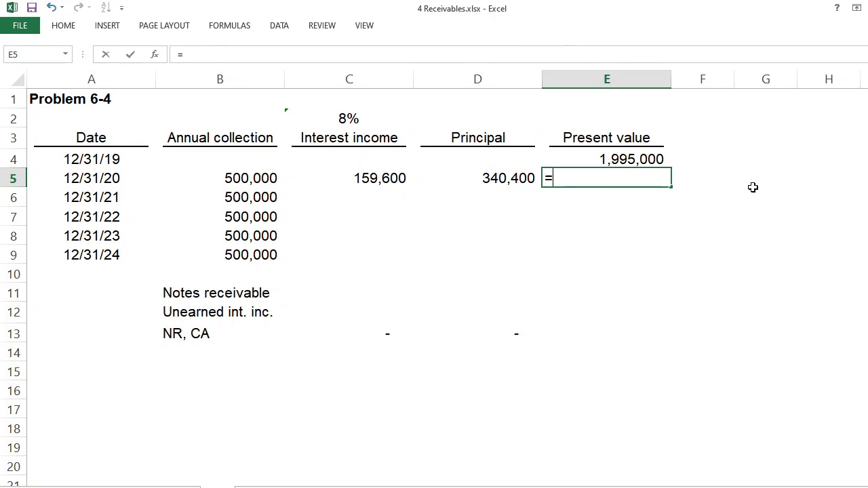
key("Up")
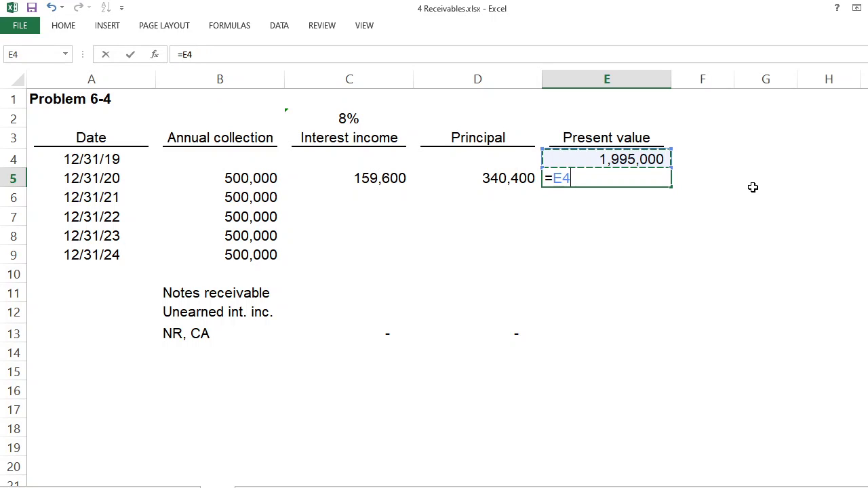
type("-")
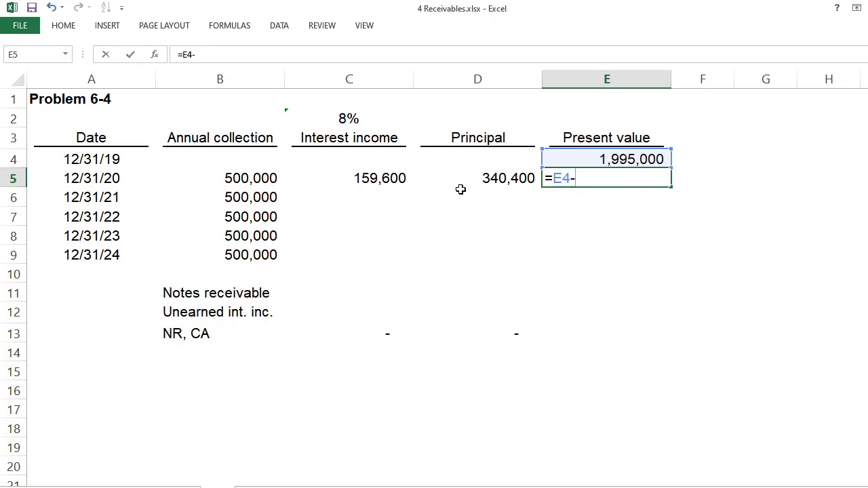
left_click(509, 176)
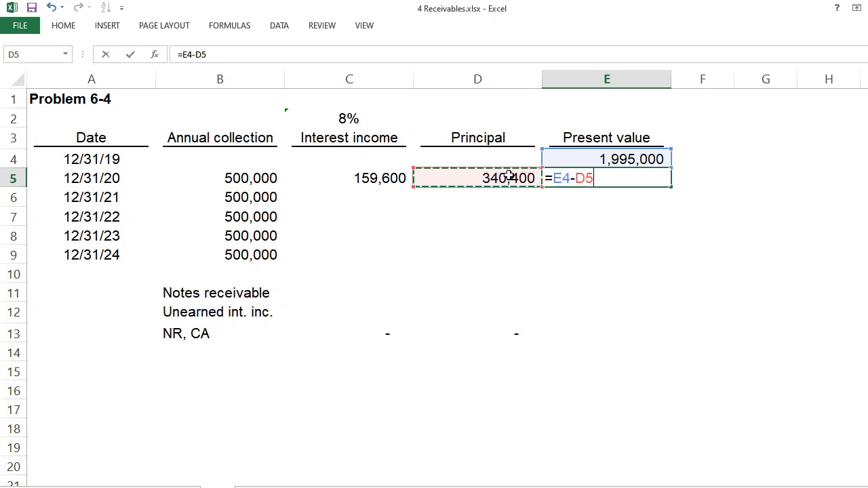
key("Return")
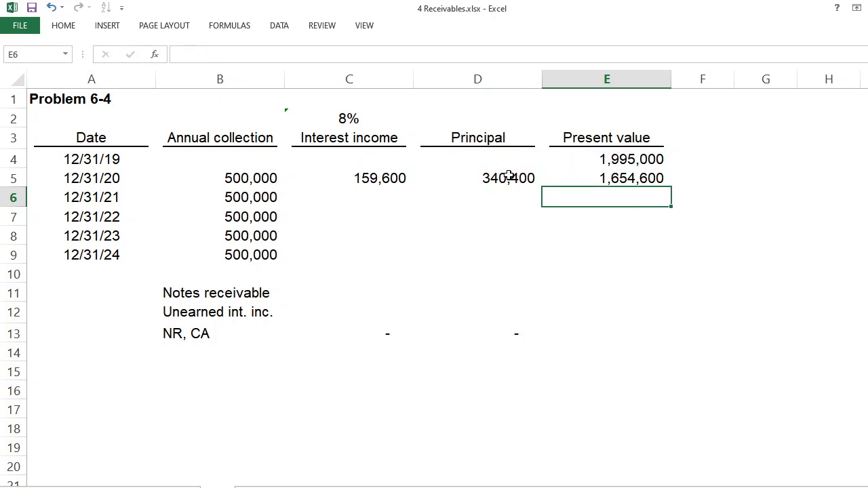
key("Up")
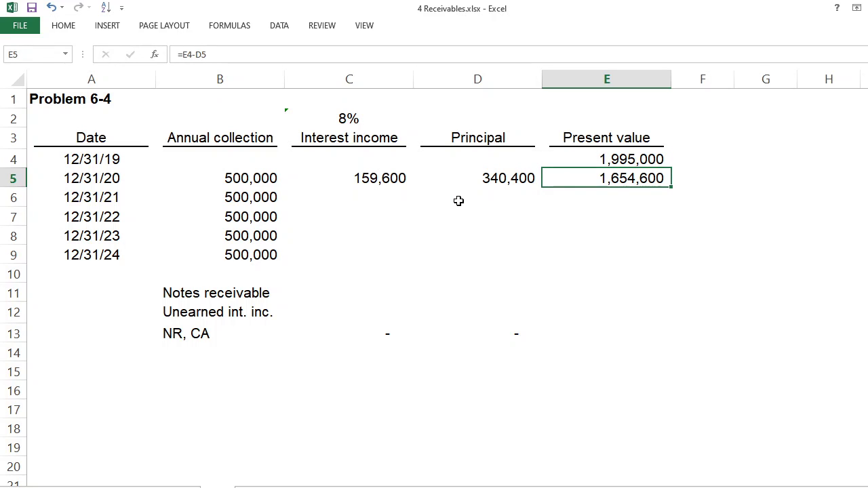
- Calculate the 12/31/21 interest income in cell C6 with the formula =E5*8%
key("Down")
key("Left")
key("Left")
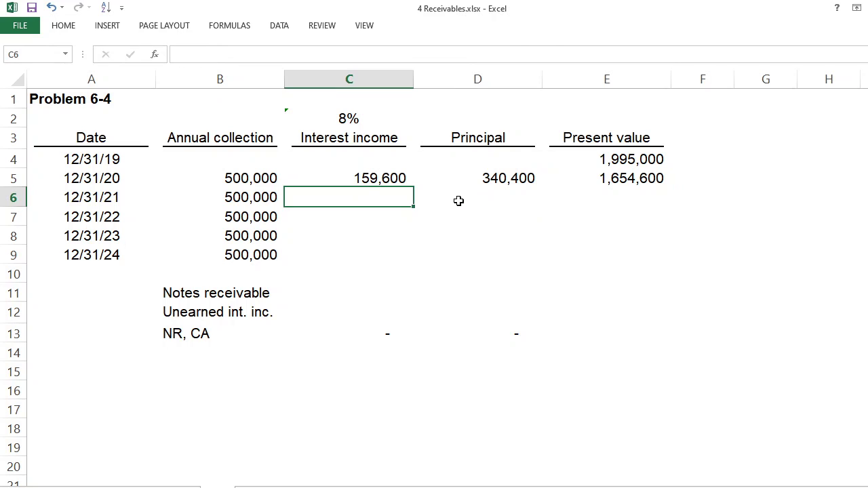
type("=")
left_click(662, 179)
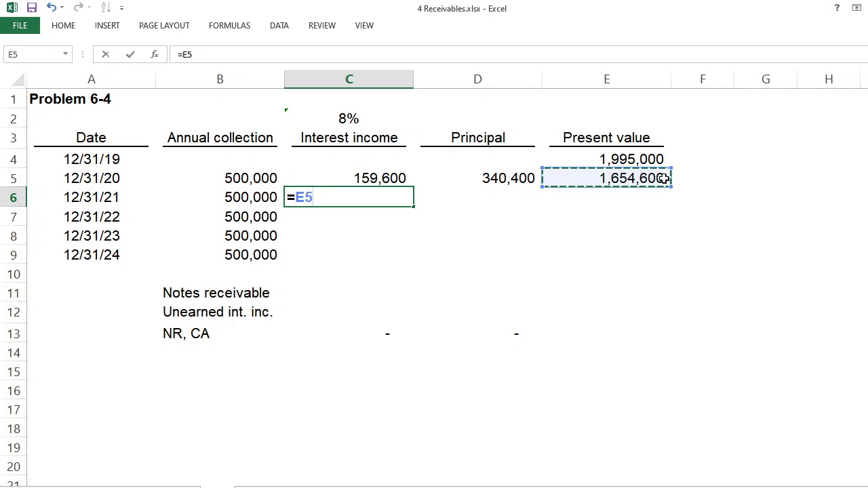
type("*8%")
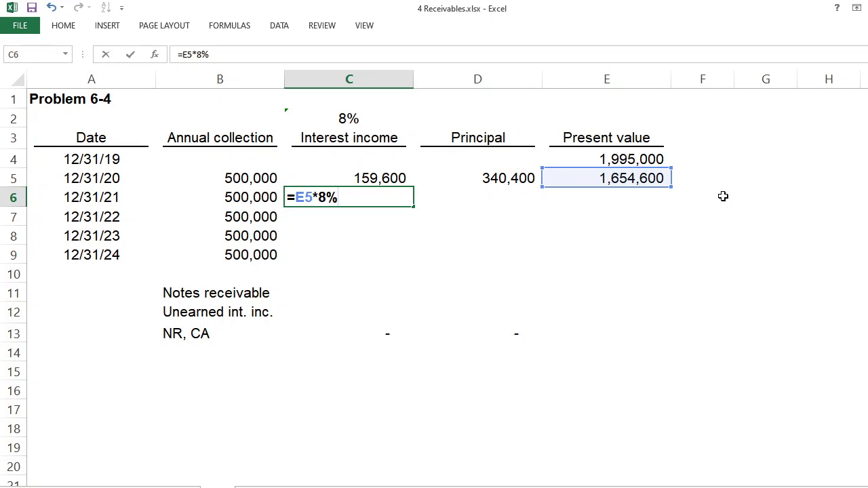
key("Return")
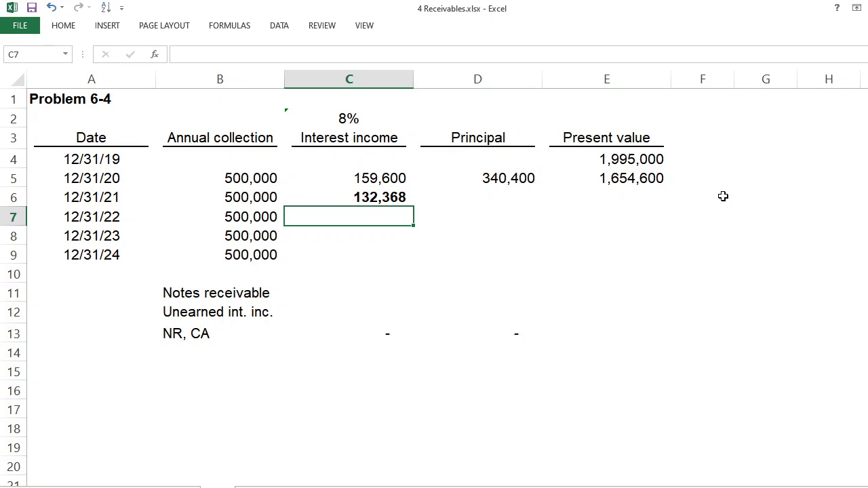
- Remove the bold formatting from the 12/31/21 interest income in cell C6
key("Up")
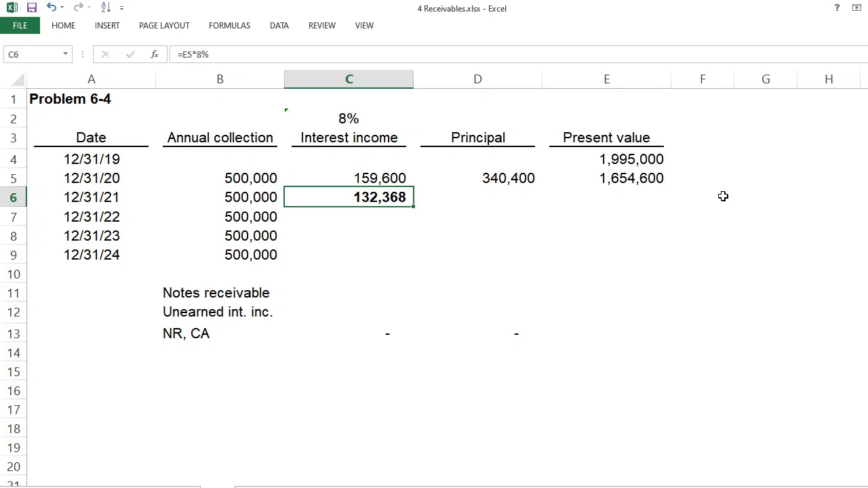
key("Up")
key("Down")
key("ctrl+b")
key("Up")
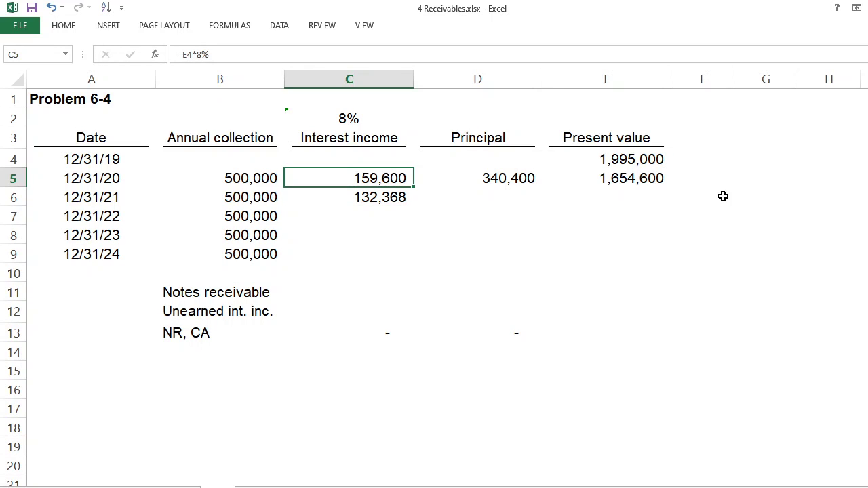
- On the journal entries sheet, link the 12/31/20 unearned interest income debit in C10 to the schedule's interest income with ='6-4T'!C5
key("ctrl+Page_Down")
key("Down")
key("Down")
key("Down")
key("Down")
key("Down")
key("Down")
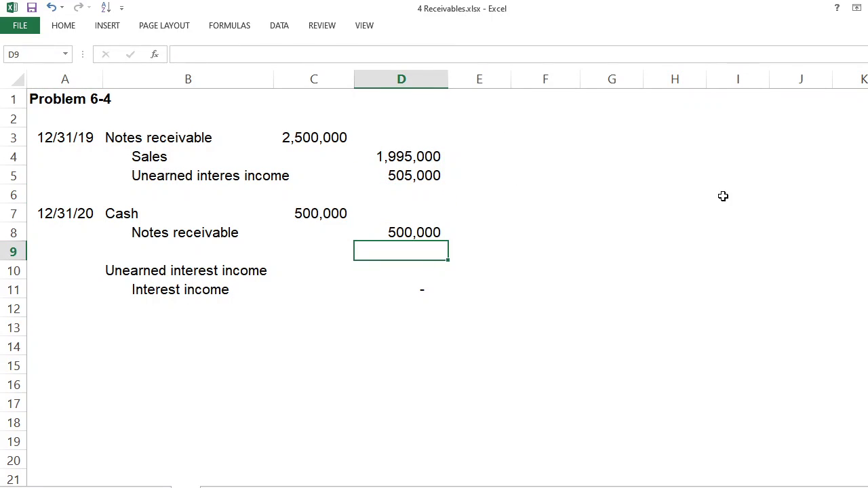
key("Left")
type("=")
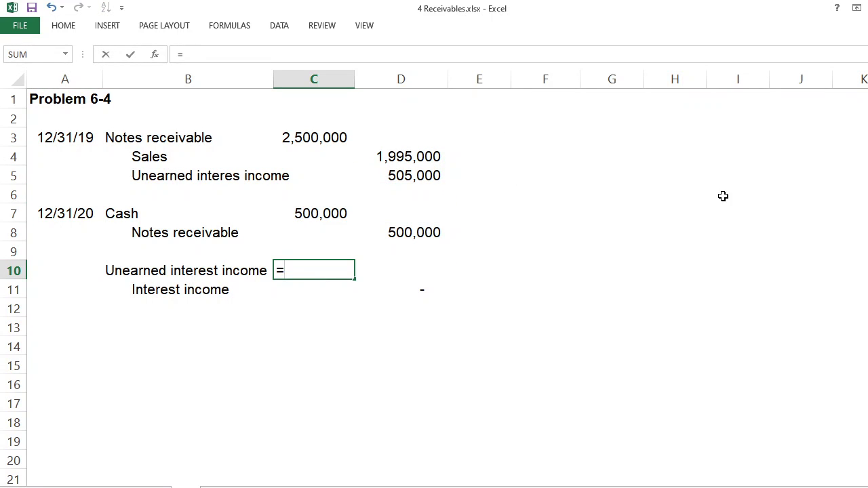
key("ctrl+Page_Up")
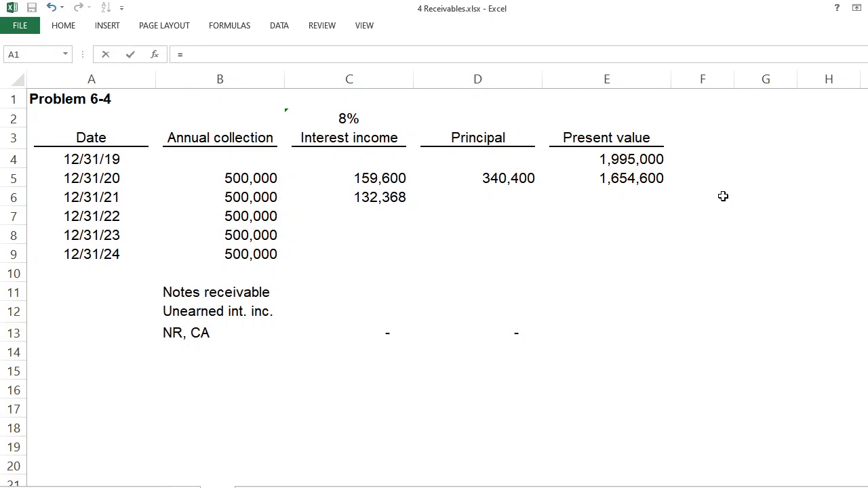
left_click(350, 179)
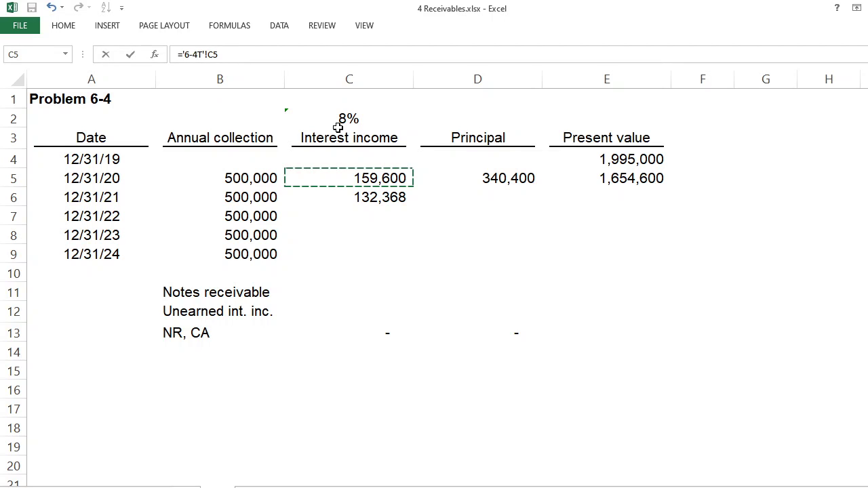
key("Return")
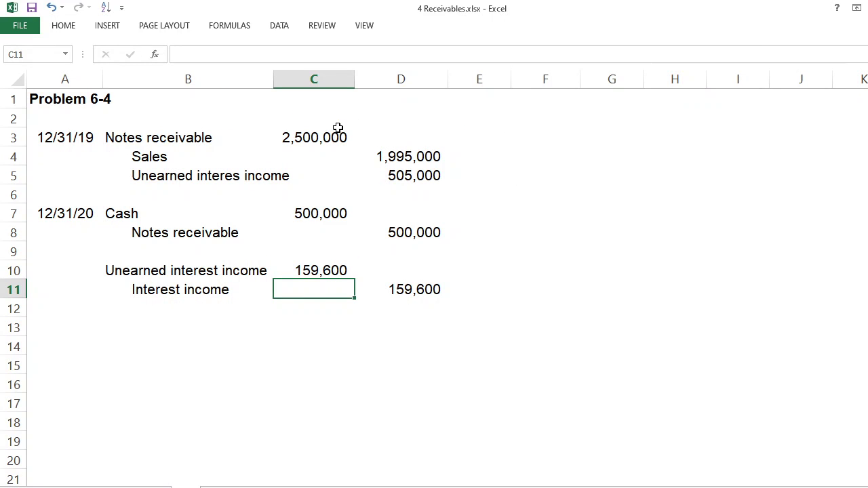
- Review the 12/31/20 collection and interest income journal entries in rows 7 to 11
key("Down")
key("Down")
key("Left")
key("Left")
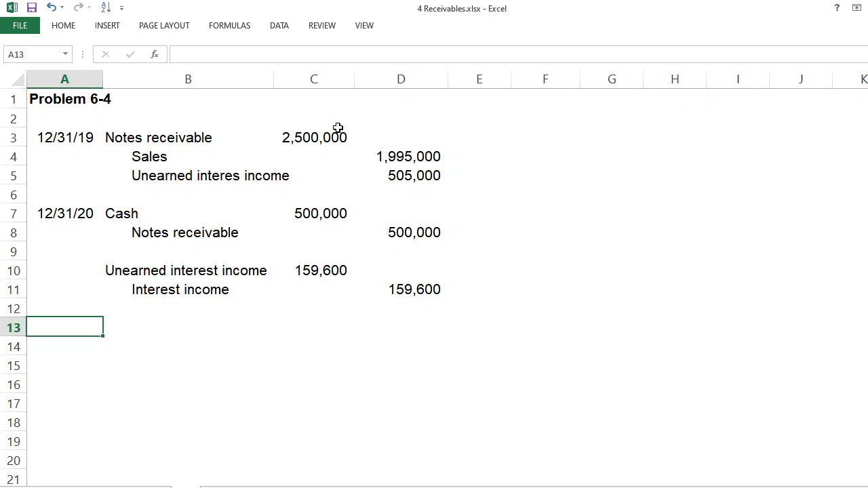
key("Up")
key("Up")
key("Up")
key("Up")
key("Up")
key("Up")
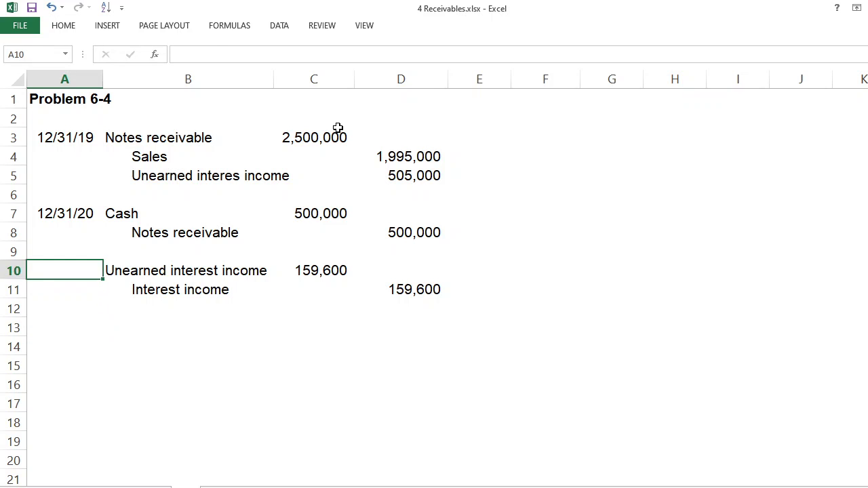
key("Right")
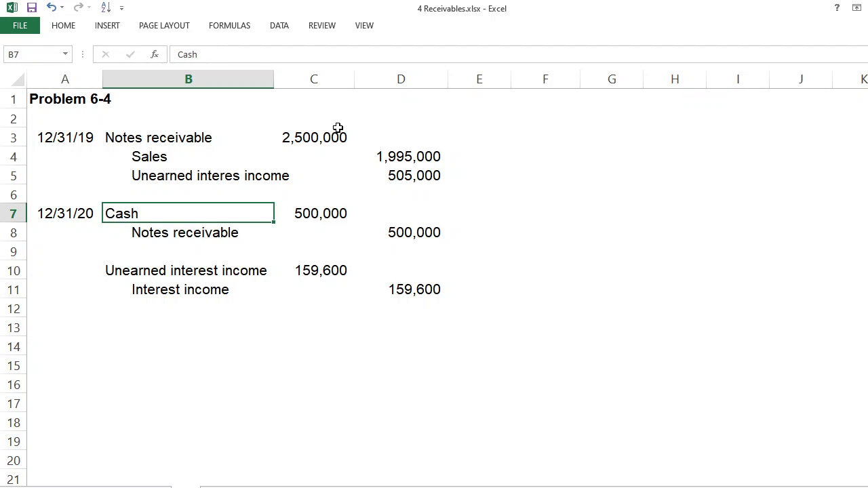
key("shift+Right")
key("shift+Right")
key("shift+Down")
key("shift+Down")
key("shift+Down")
key("shift+Down")
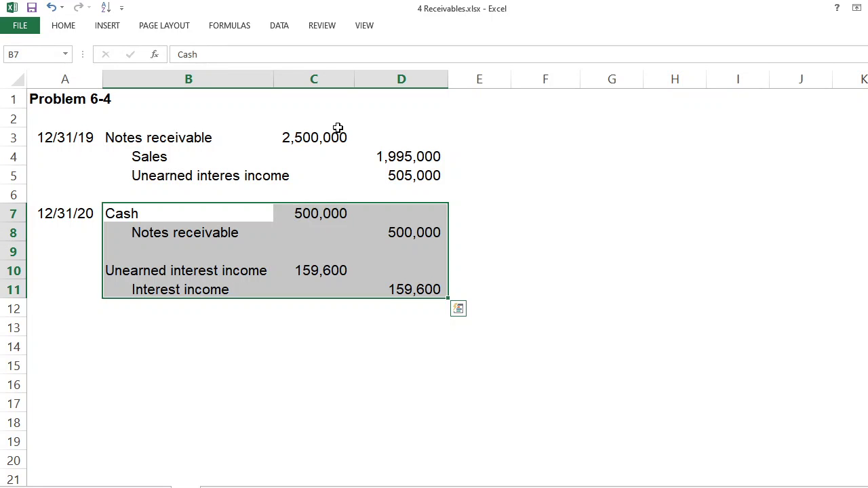
- Compare the schedule's 12/31/21 to 12/31/24 rows with the 12/31/20 journal entries to see which amounts vary each year
key("ctrl+Page_Up")
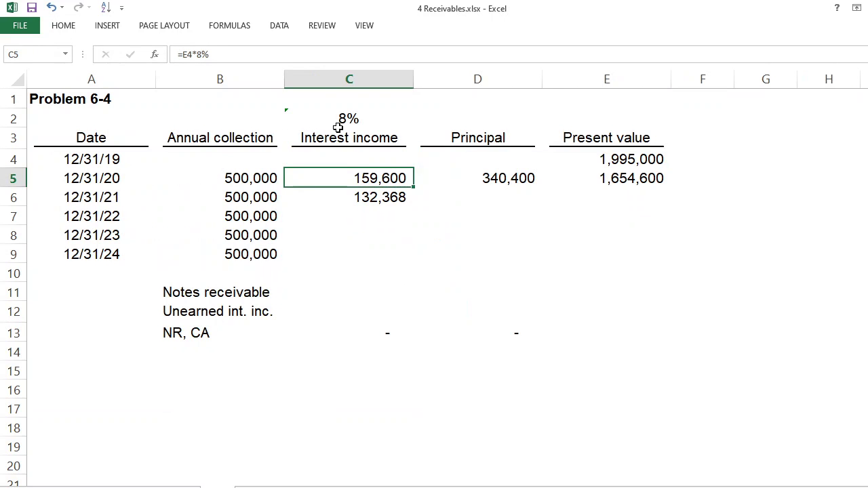
left_click(386, 196)
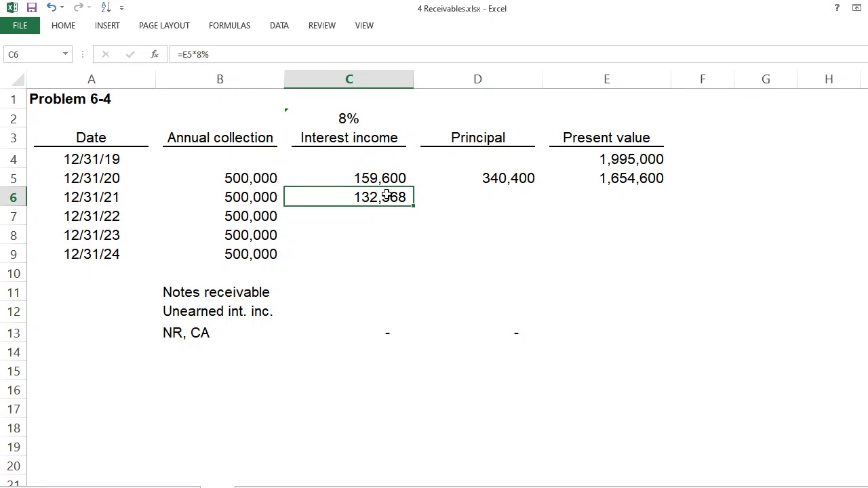
left_click(107, 218)
left_click(114, 252, "shift")
key("ctrl+Page_Down")
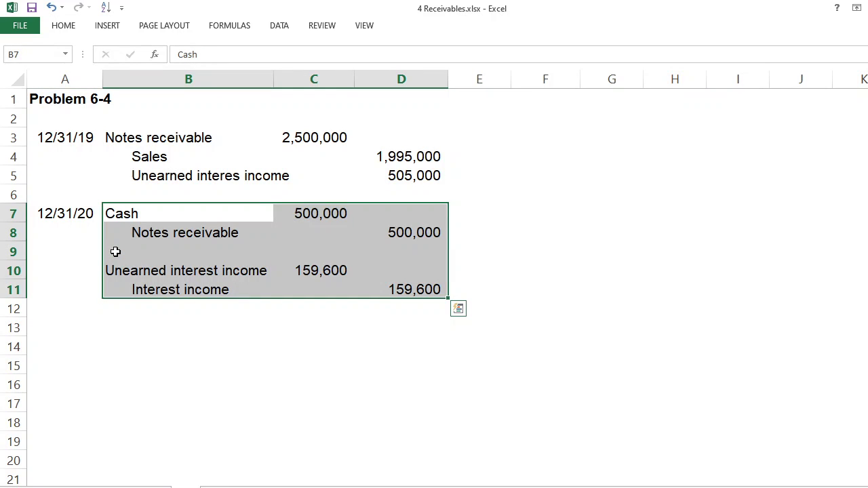
left_click(306, 268)
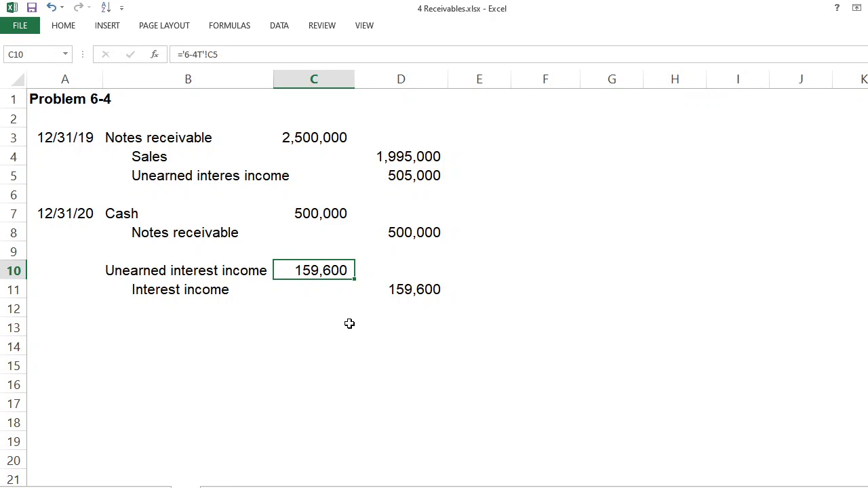
key("ctrl+Page_Up")
left_click(514, 194)
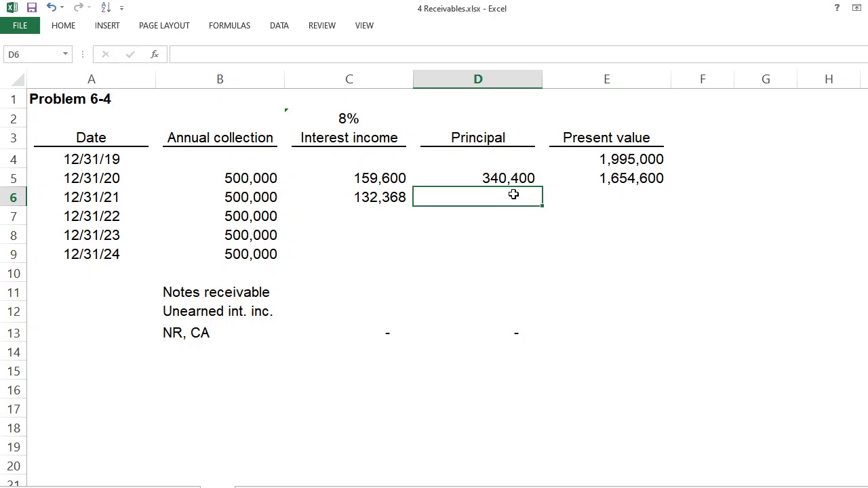
key("Left")
key("Left")
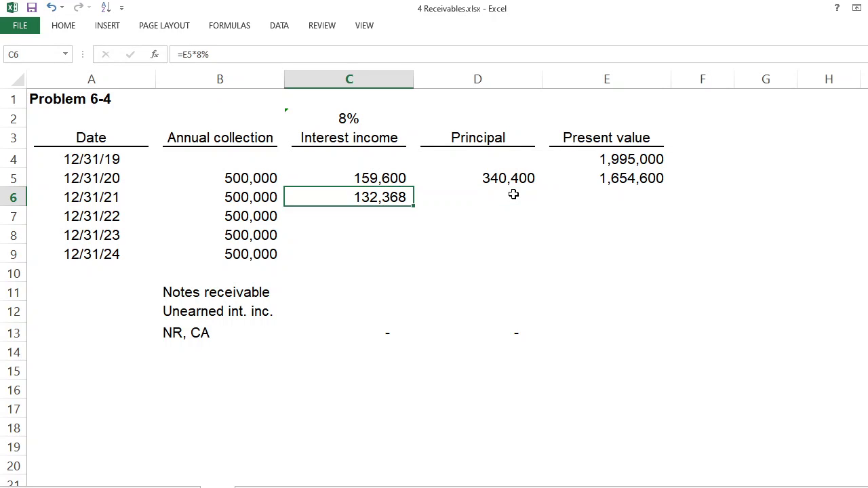
key("shift+space")
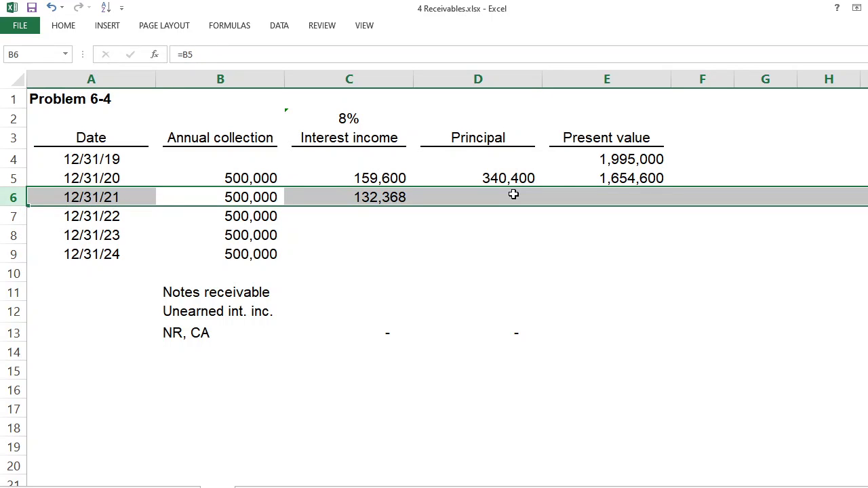
left_click(386, 197)
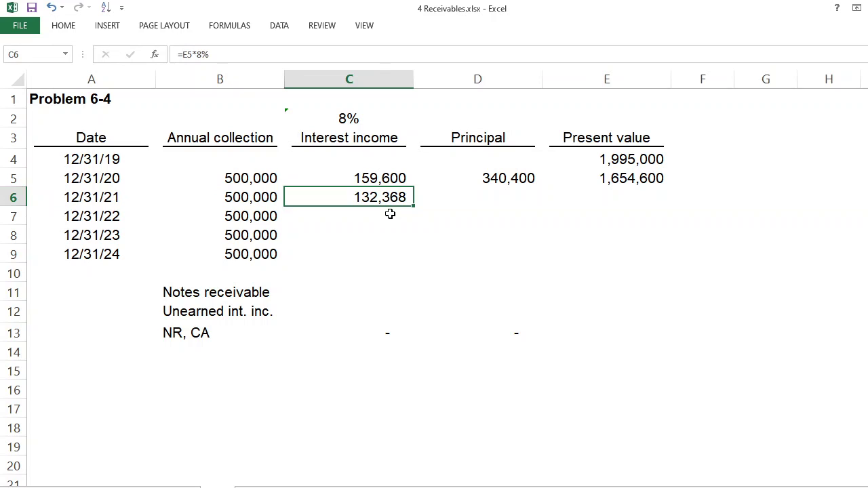
- Calculate the 12/31/21 principal in cell D6 as annual collection less interest income with =B6-C6
key("Right")
type("=")
key("Left")
key("Left")
key("Left")
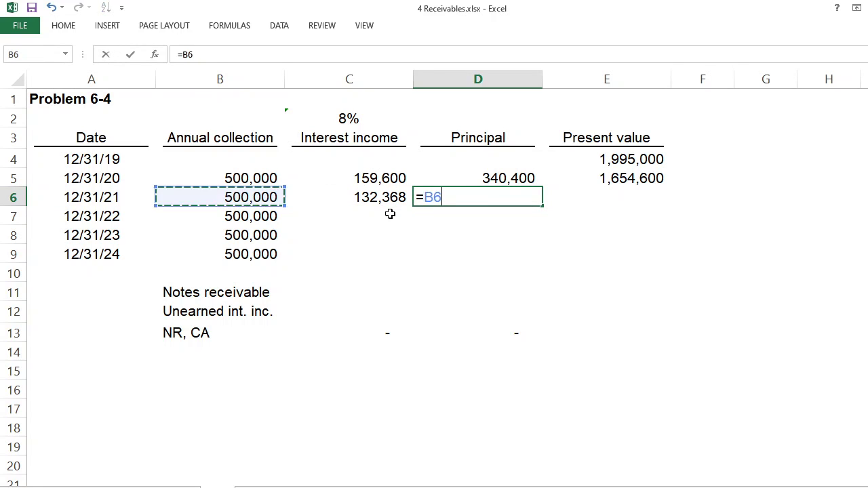
key("Right")
type("-")
key("Left")
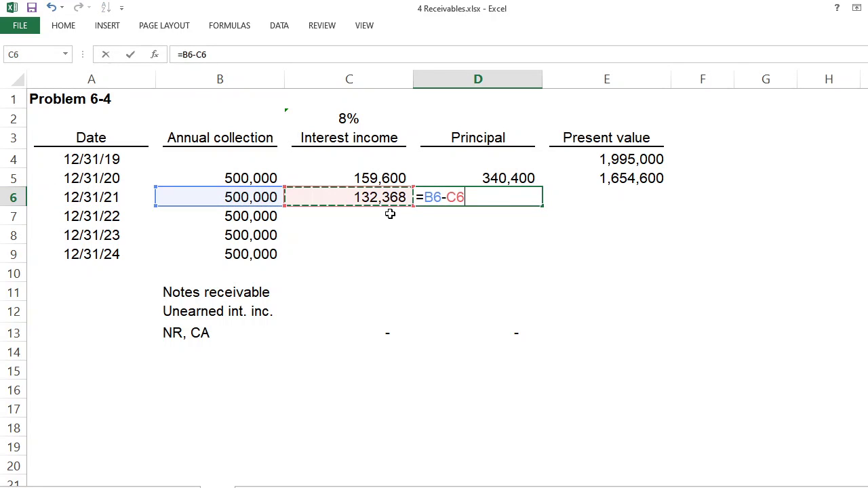
key("Return")
key("Up")
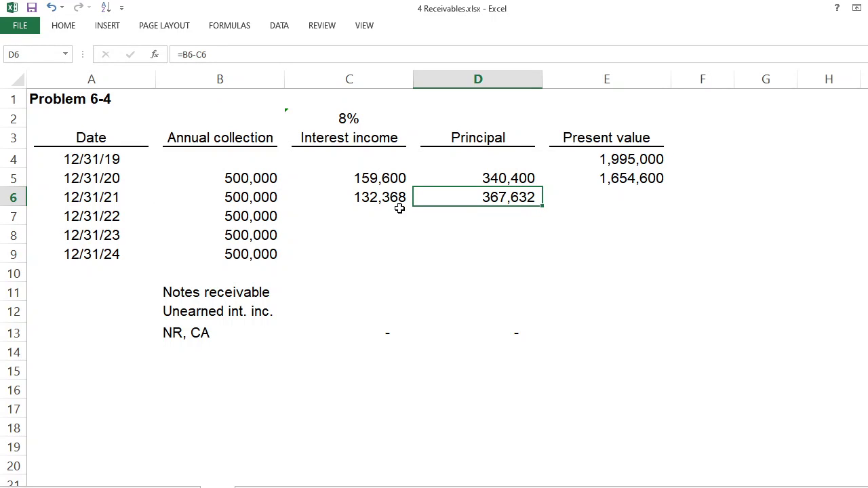
- Calculate the 12/31/21 present value in cell E6 by deducting the principal from the prior balance with =E5-D6
left_click(621, 183)
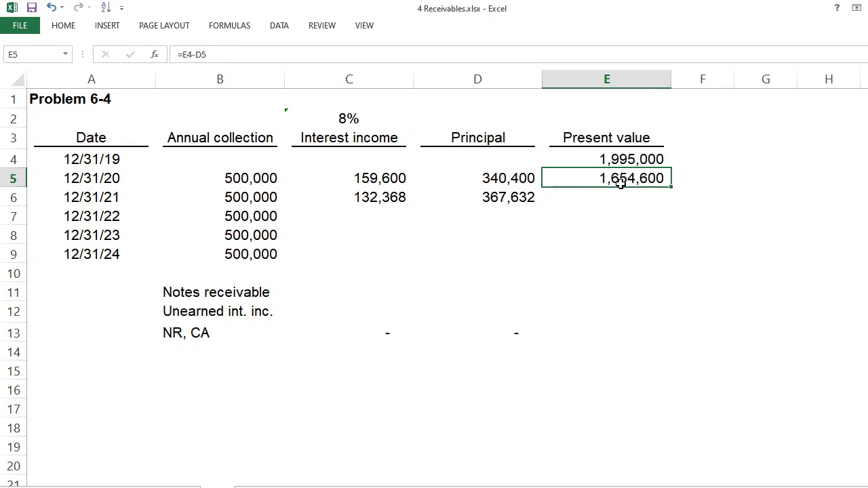
key("Down")
type("=")
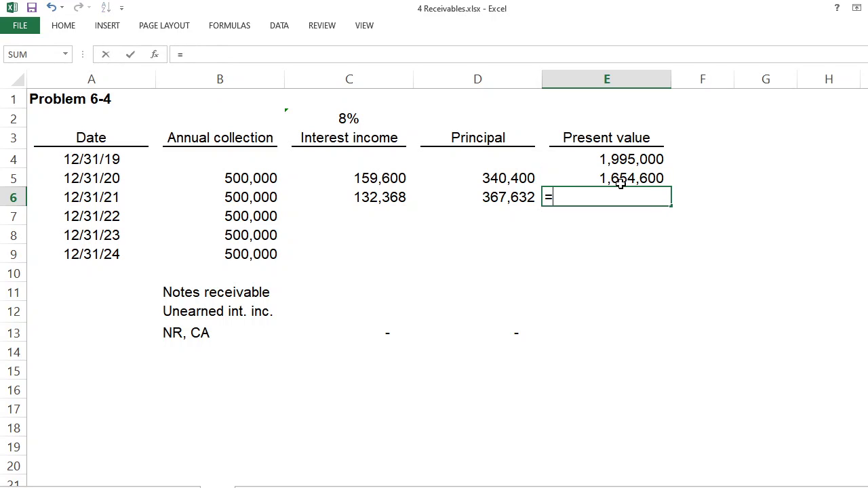
left_click(621, 184)
type("-")
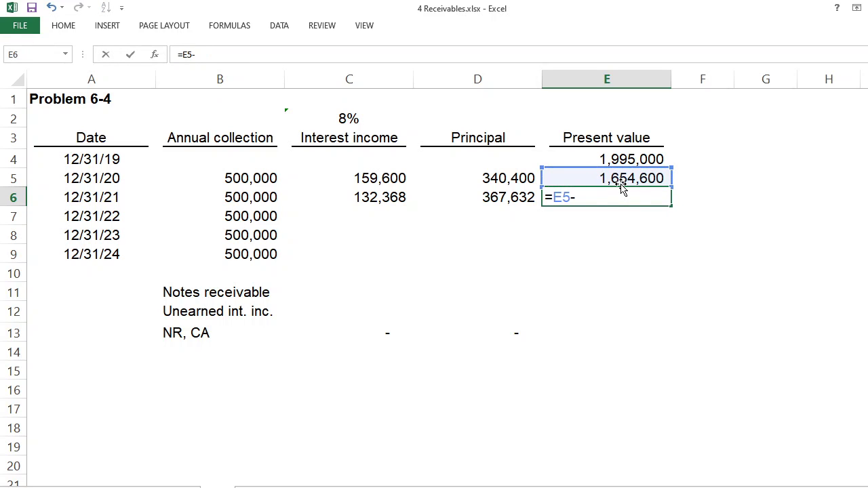
key("Left")
key("Return")
left_click(624, 197)
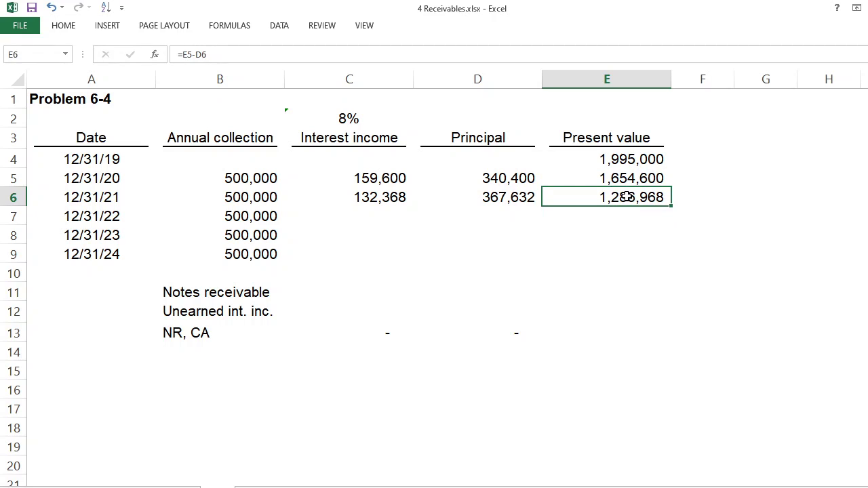
- Calculate the 12/31/22 interest income in cell C7 with the formula =E6*8%
left_click(369, 216)
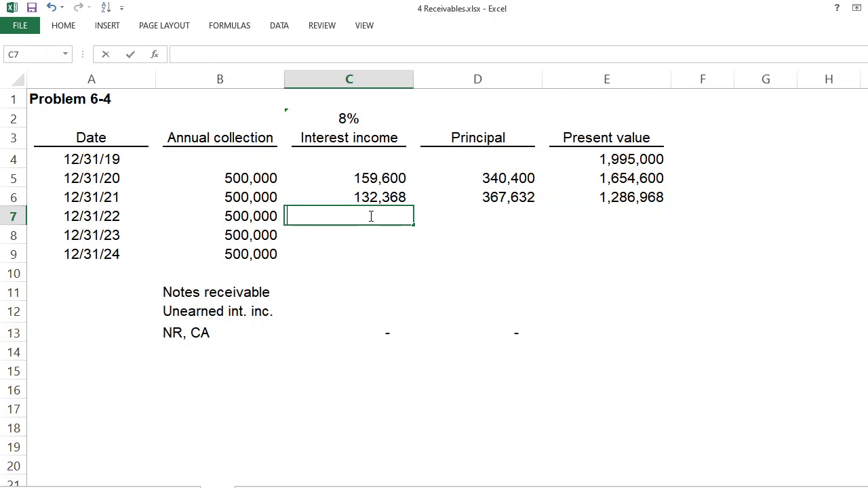
type("=")
key("Up")
key("Right")
key("Right")
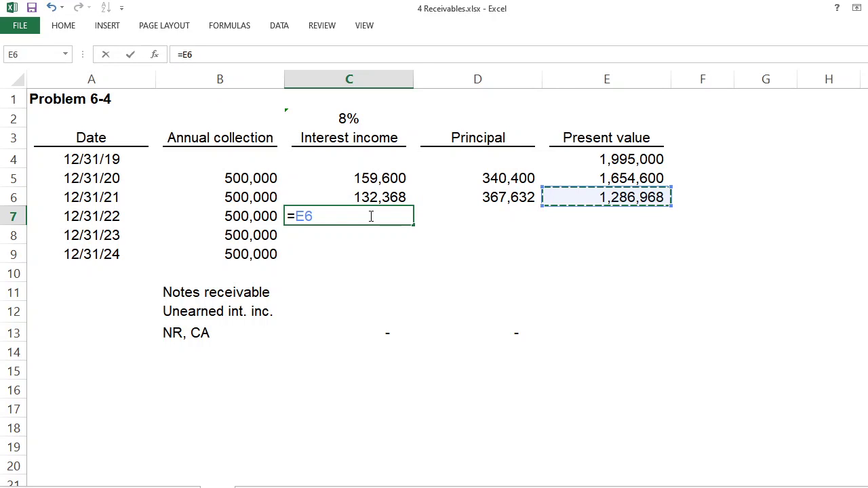
type("*")
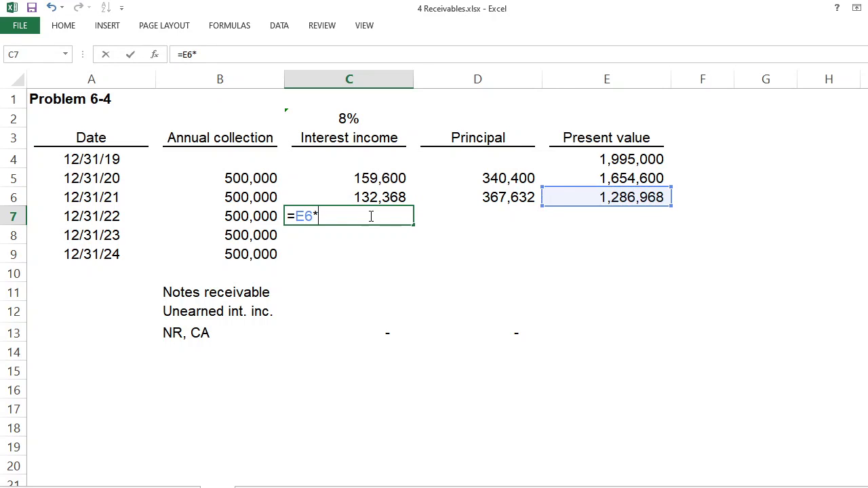
type("8%")
key("Return")
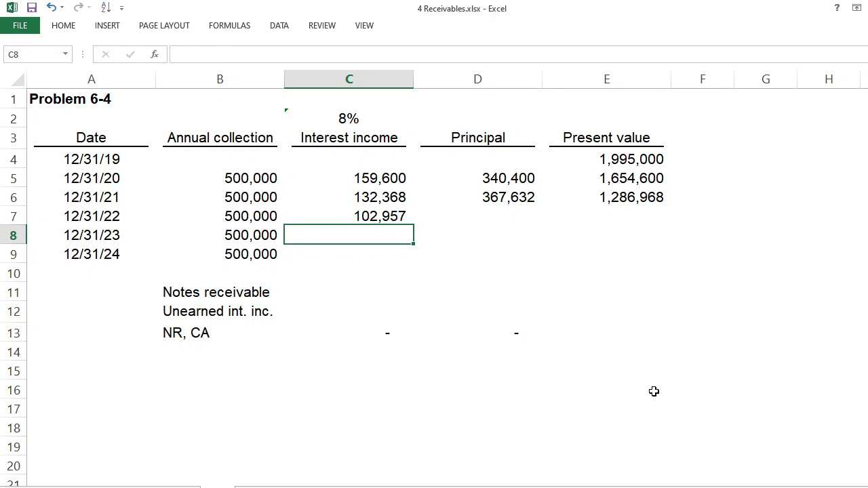
key("Up")
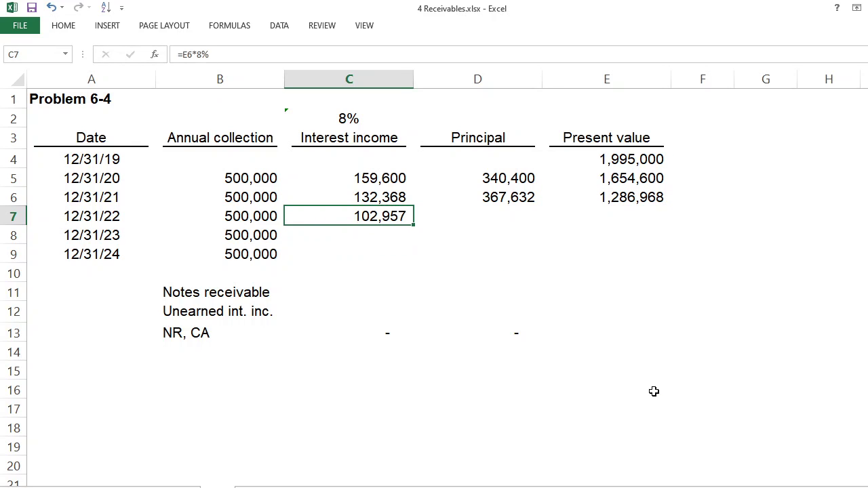
- Calculate the 12/31/22 principal in cell D7 as annual collection less interest income with =B7-C7
key("Right")
type("=")
key("Left")
key("Left")
key("Left")
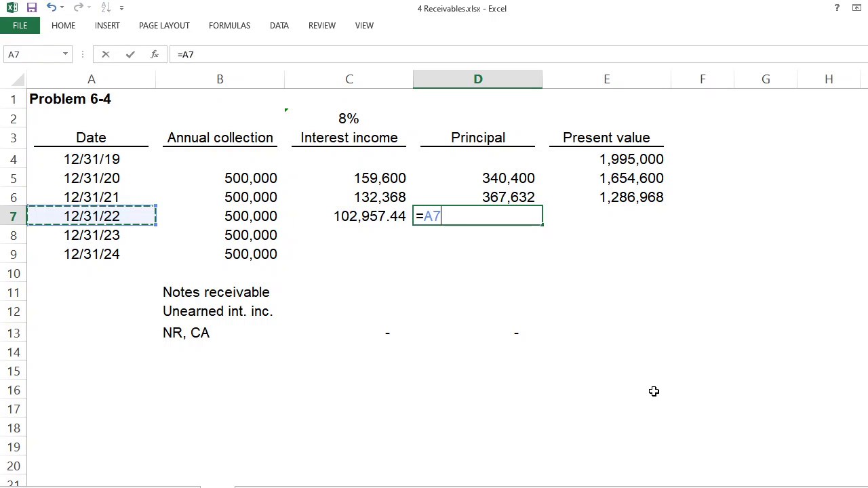
key("Right")
type("-")
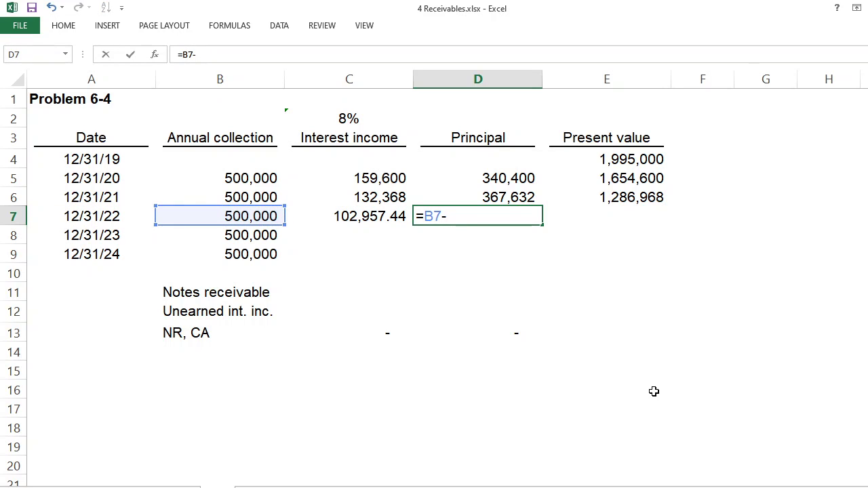
key("Left")
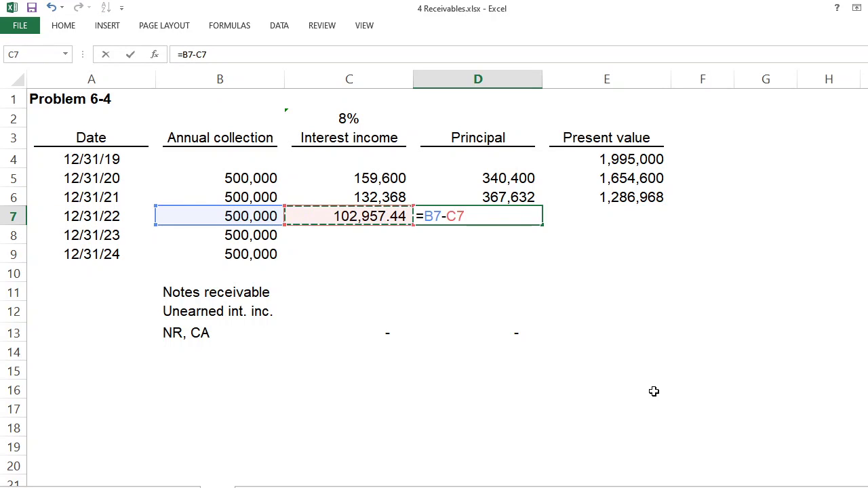
key("Return")
key("Up")
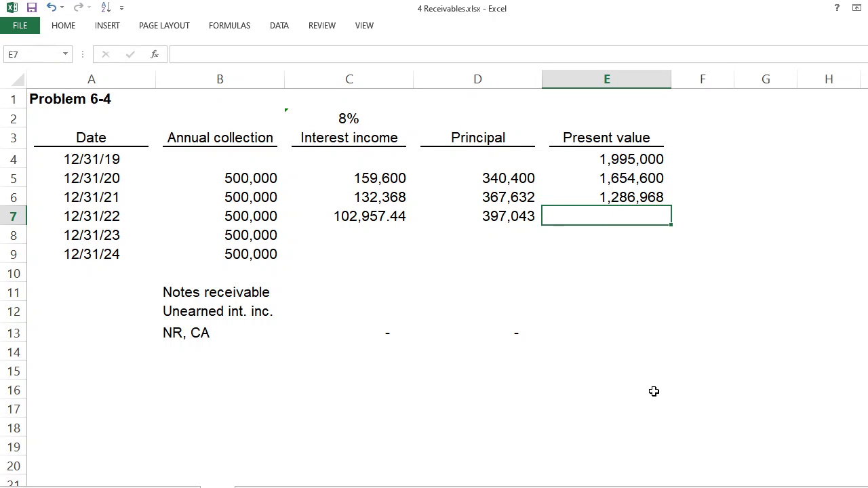
- Calculate the 12/31/22 present value in cell E7 by deducting the principal from the prior balance with =E6-D7
type("=")
key("Up")
type("-")
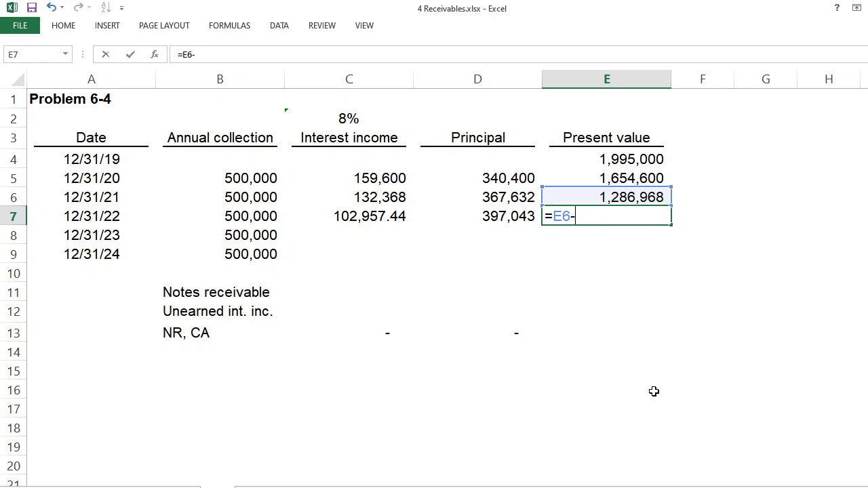
key("Left")
key("Return")
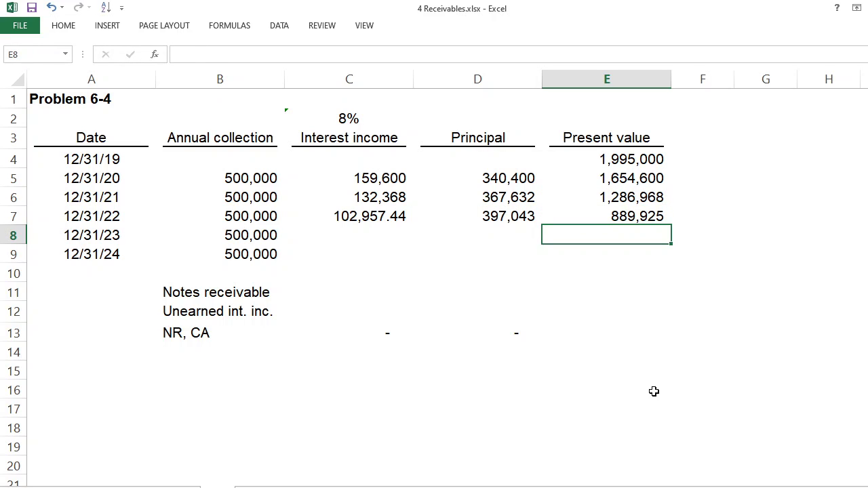
key("Up")
- Calculate the 12/31/23 interest income in cell C8 with the formula =E7*8%
key("Down")
key("Left")
key("Left")
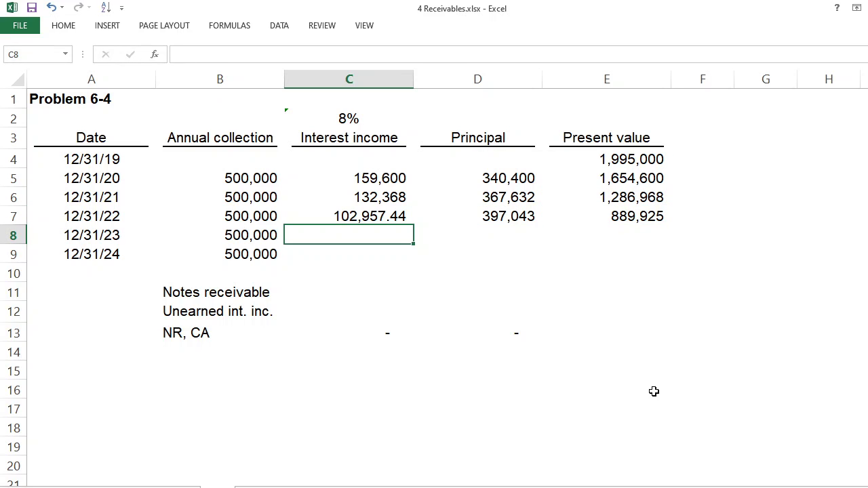
type("=")
key("Up")
key("Right")
key("Right")
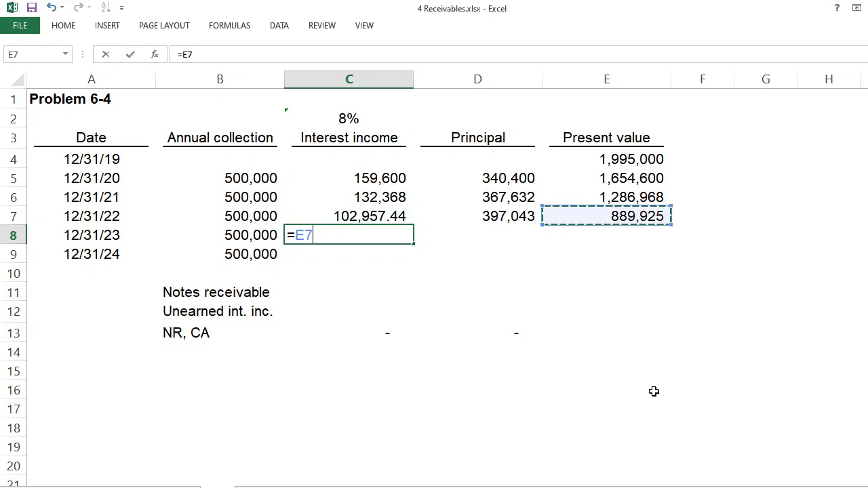
type("*8%")
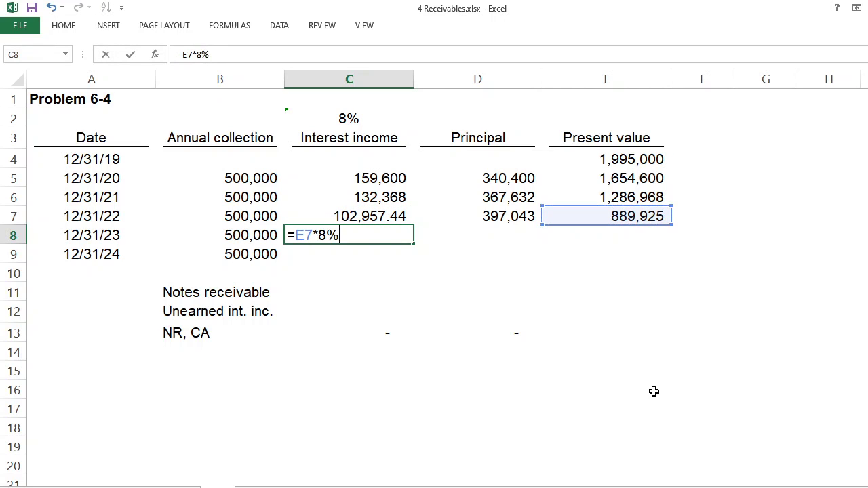
key("Return")
key("Up")
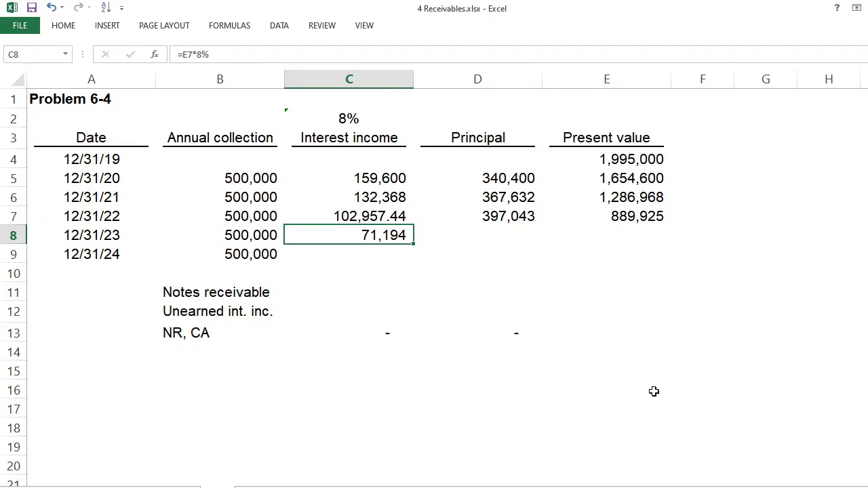
- Calculate the 12/31/23 principal in cell D8 as annual collection less interest income with =B8-C8
key("Right")
type("=")
key("Left")
key("Left")
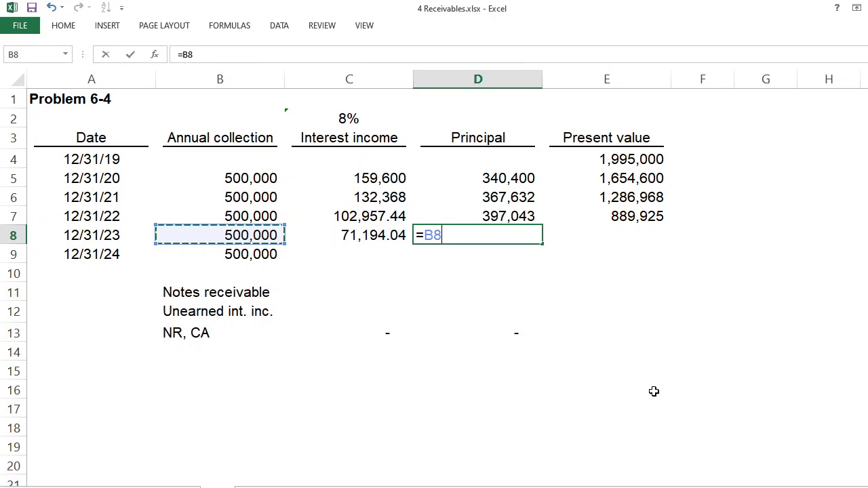
type("-")
key("Left")
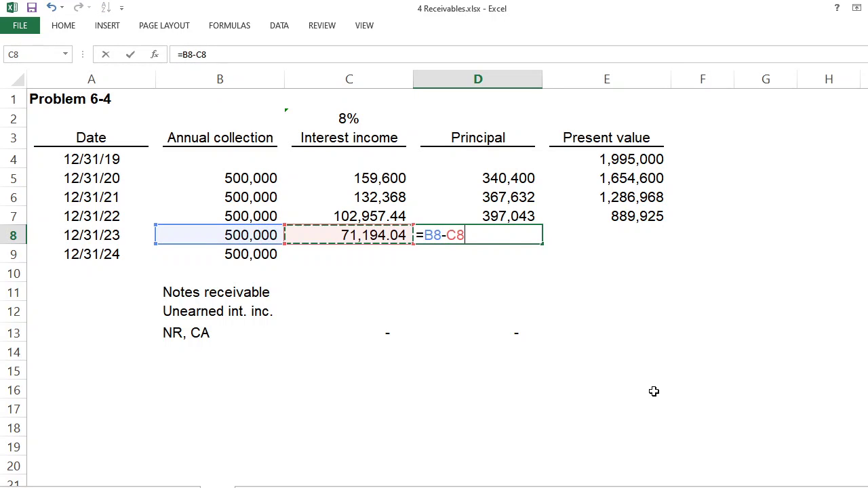
key("Return")
key("Up")
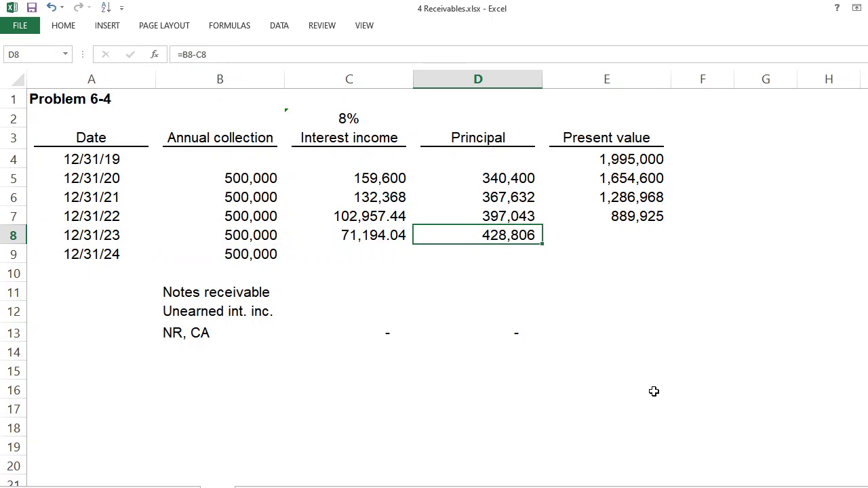
- Calculate the 12/31/23 present value in cell E8 by deducting the principal from the prior balance with =E7-D8
key("Right")
type("=")
key("Up")
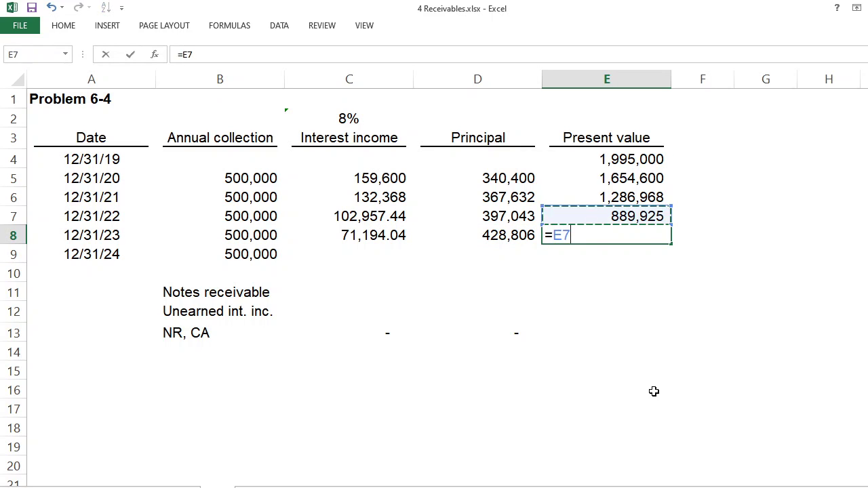
type("-")
key("Left")
key("Return")
key("Up")
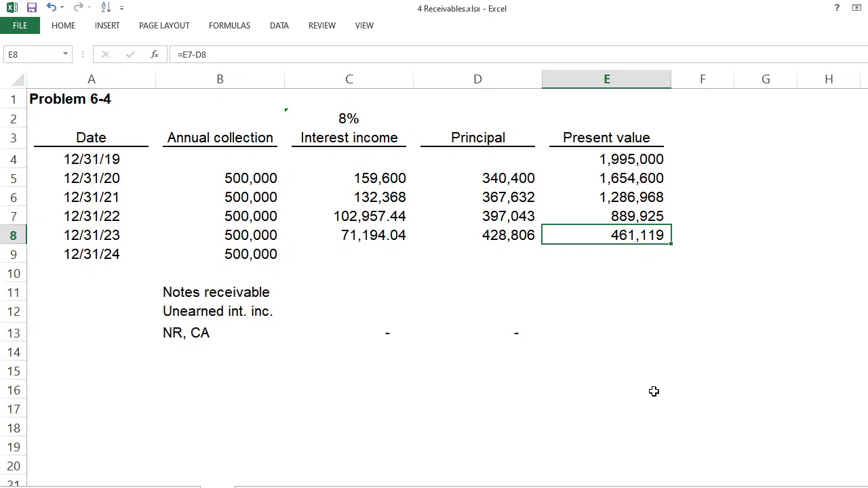
key("Down")
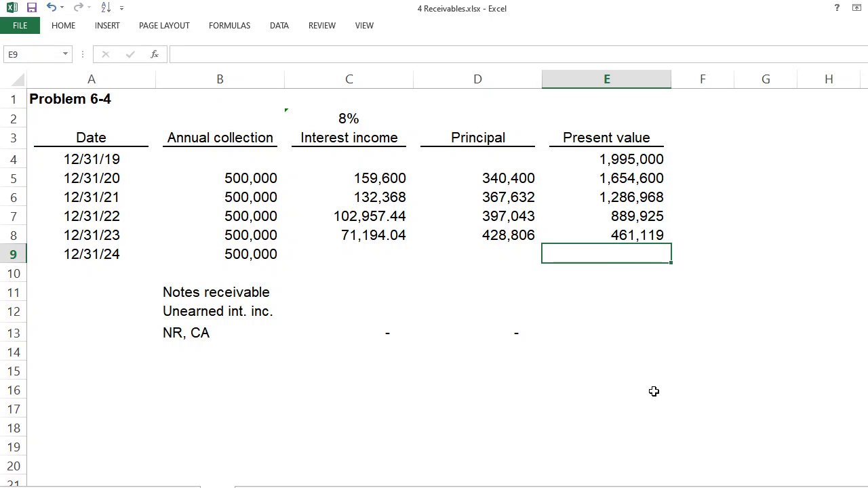
- Enter =E8 in D9 as the principal for 12/31/24
key("shift+space")
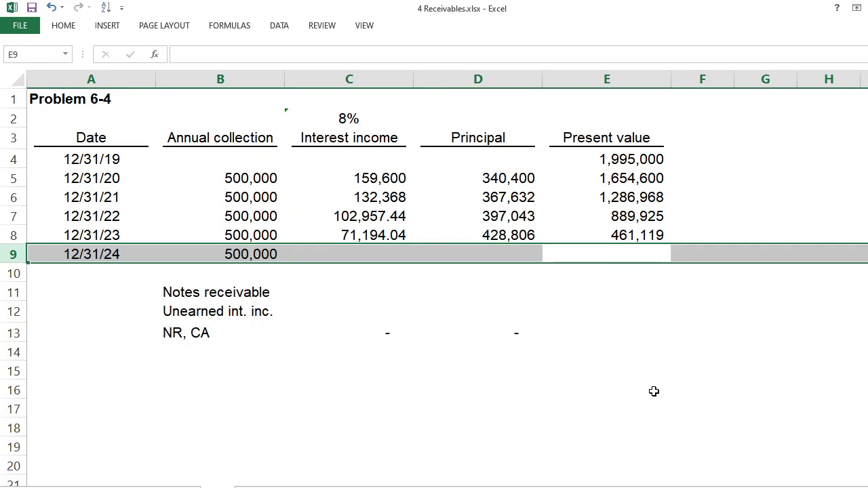
key("Left")
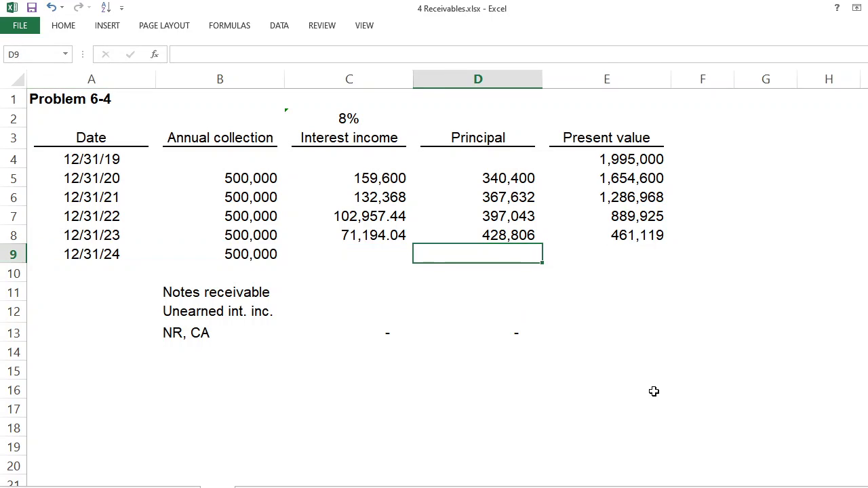
type("=")
key("Up")
key("Right")
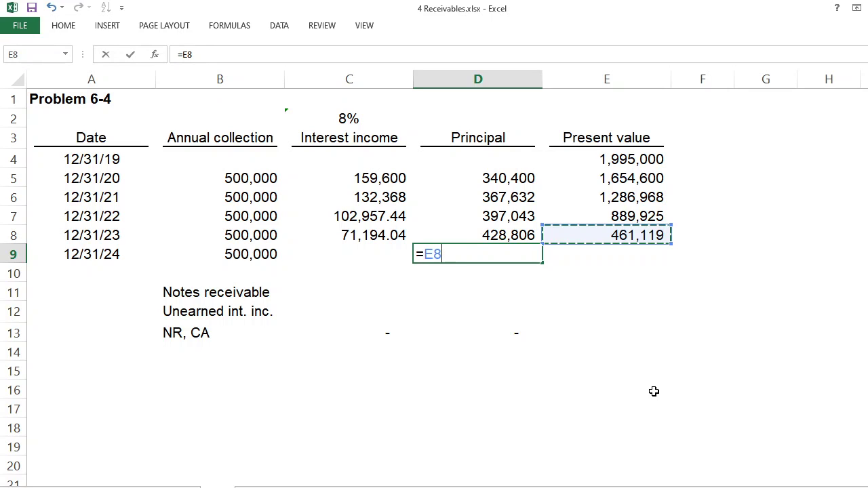
key("Return")
- Calculate the 12/31/24 present value in E9 with the formula =E8-D9
key("Up")
key("Right")
type("=")
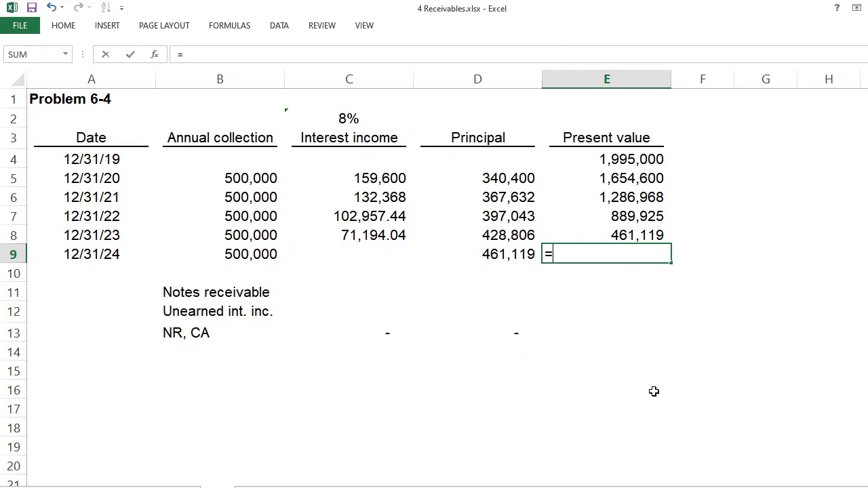
key("Up")
type("-")
key("Left")
key("Return")
key("Up")
key("ctrl+u")
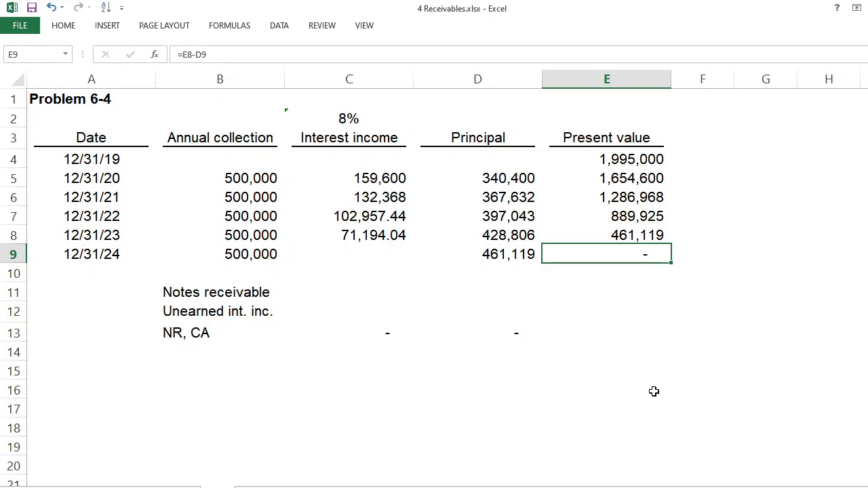
- Calculate the 12/31/24 interest income in C9 with the formula =B9-D9
key("Left")
key("Left")
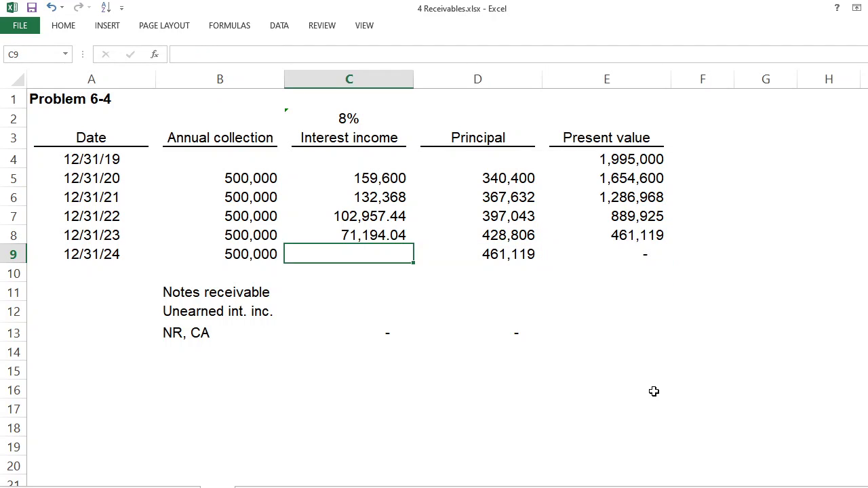
type("=")
key("Left")
type("-")
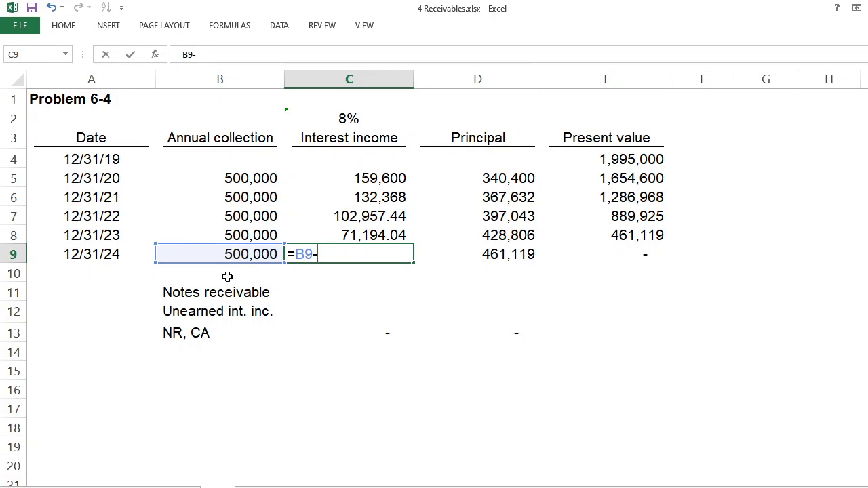
left_click(504, 251)
key("Return")
key("Up")
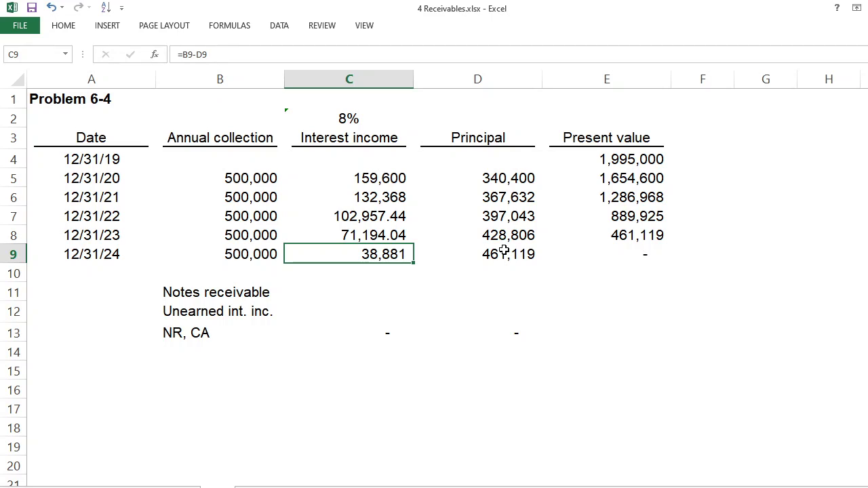
- Clear the interest income, principal and present value cells in the 12/31/24 row
key("Delete")
key("Right")
key("Right")
key("Delete")
key("Left")
key("Delete")
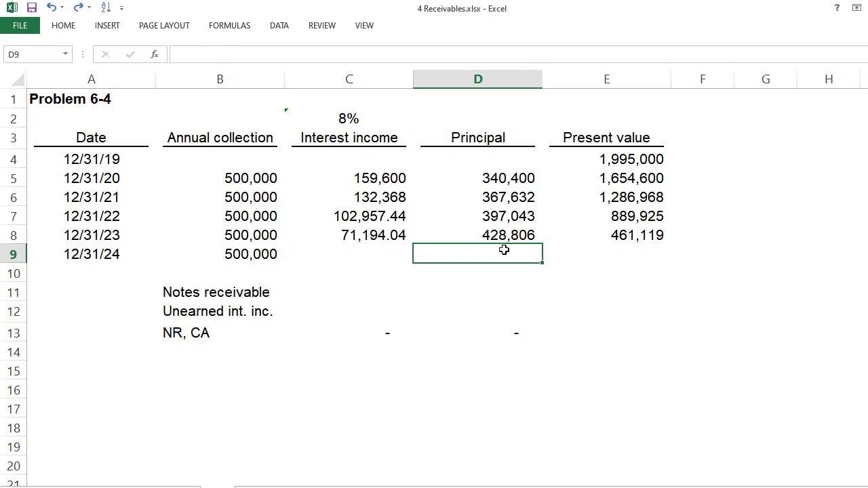
- Calculate the 12/31/24 interest income in C9 with the formula =E8*8%
key("Left")
type("=")
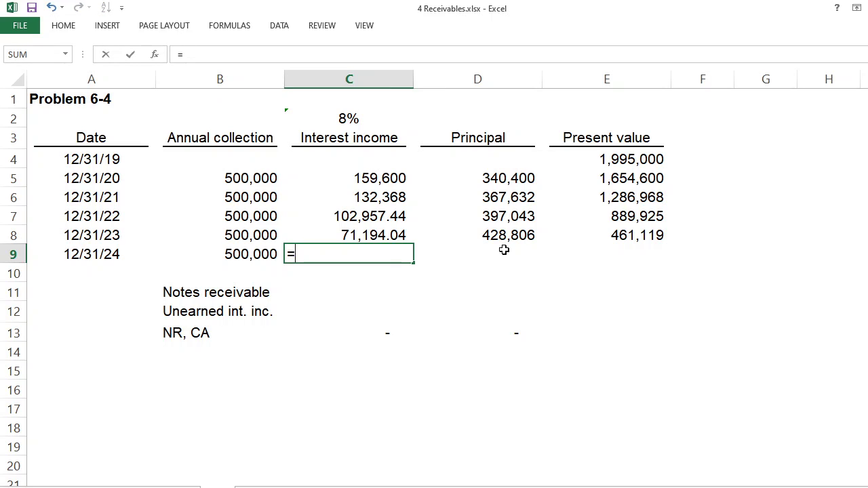
left_click(644, 234)
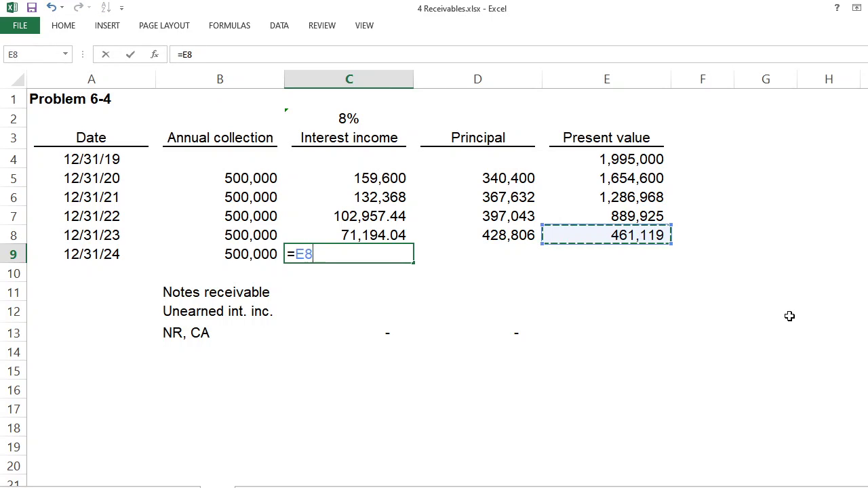
type("*8")
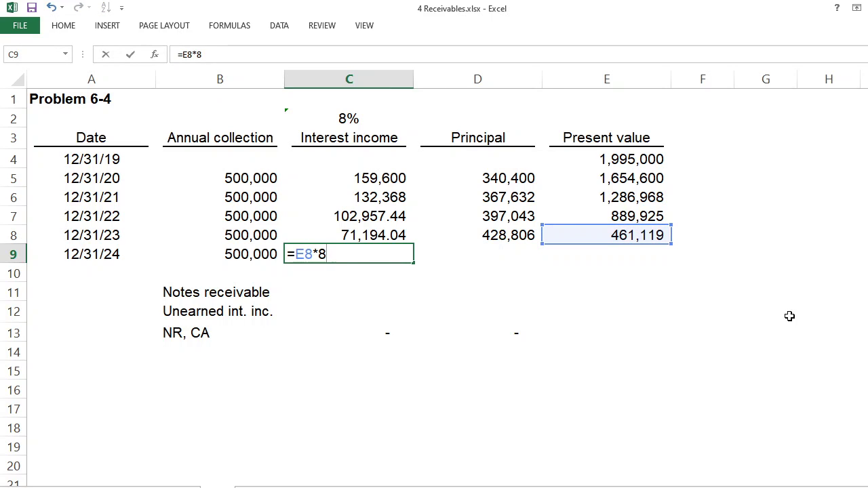
type("%")
key("Return")
key("Up")
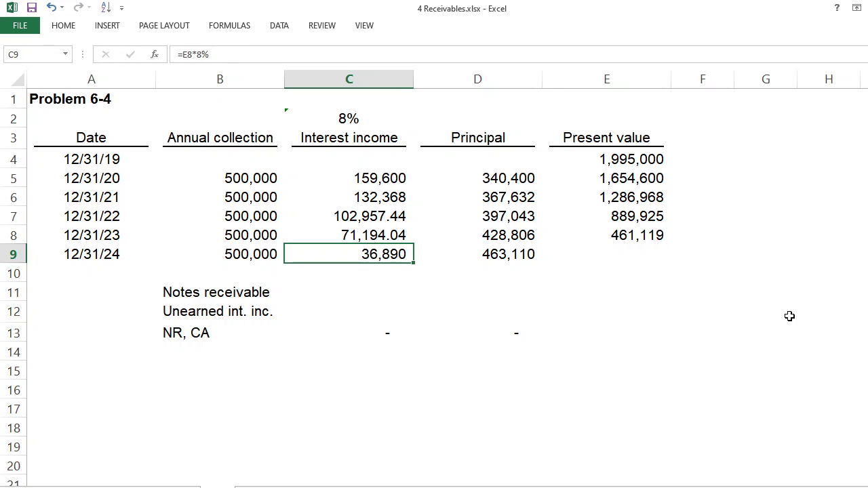
- Enter =E8-D9 in E9 to deduct the 12/31/24 principal from the prior present value
key("Right")
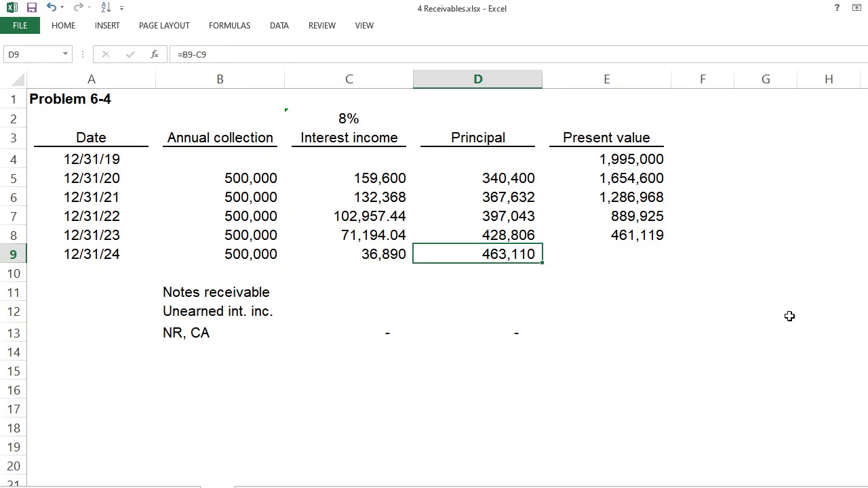
key("Right")
type("=")
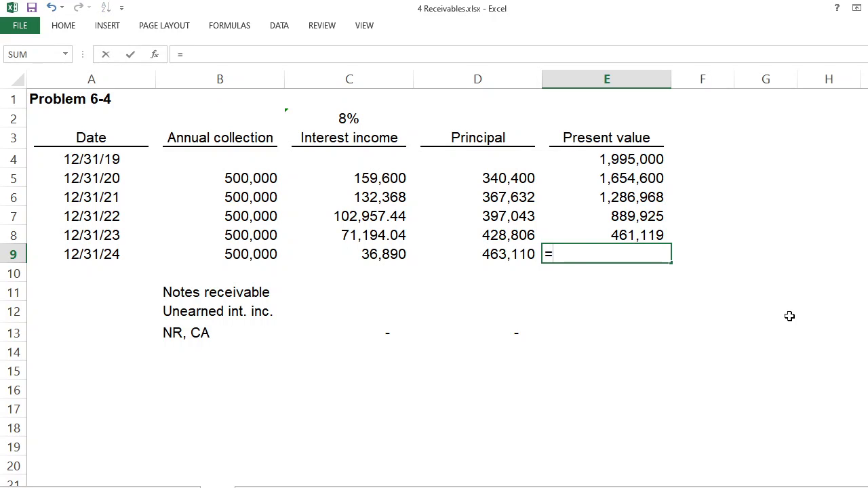
key("Up")
type("-")
key("Left")
key("Return")
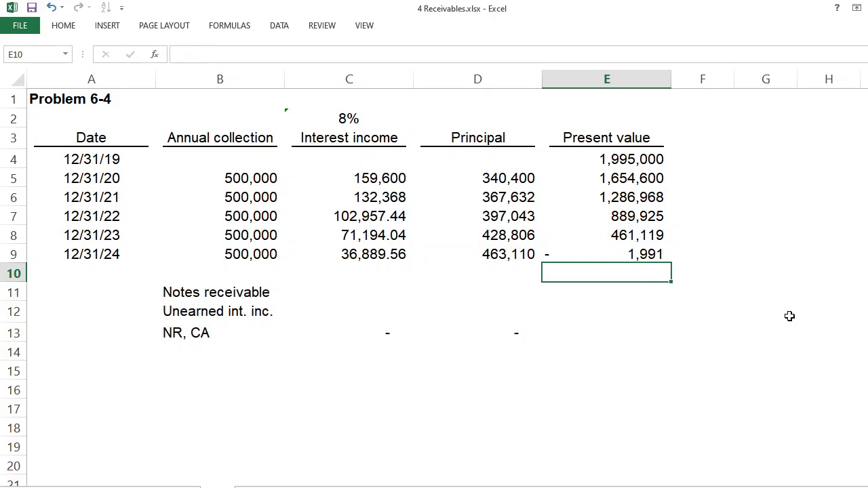
key("Up")
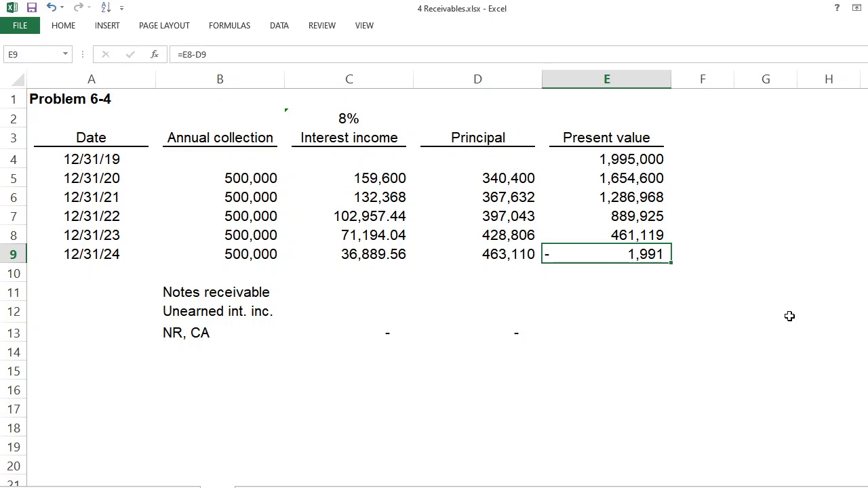
- Replace the 12/31/24 principal formula in D9 with =E8
key("Left")
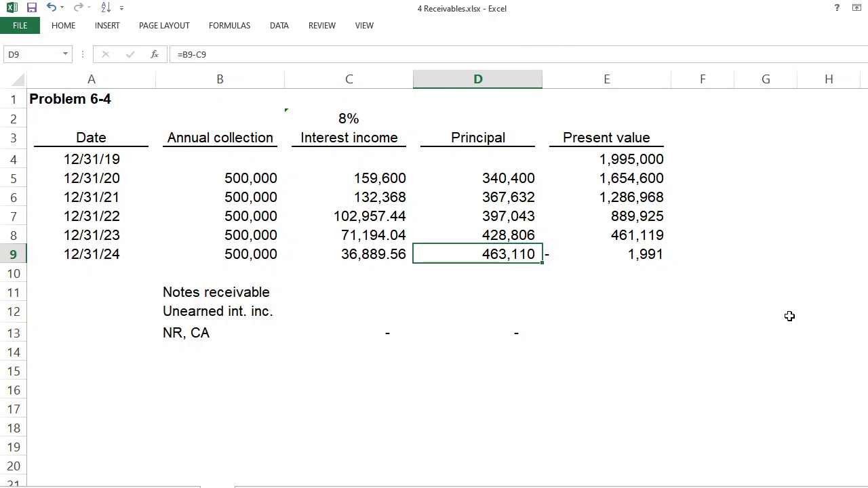
type("=")
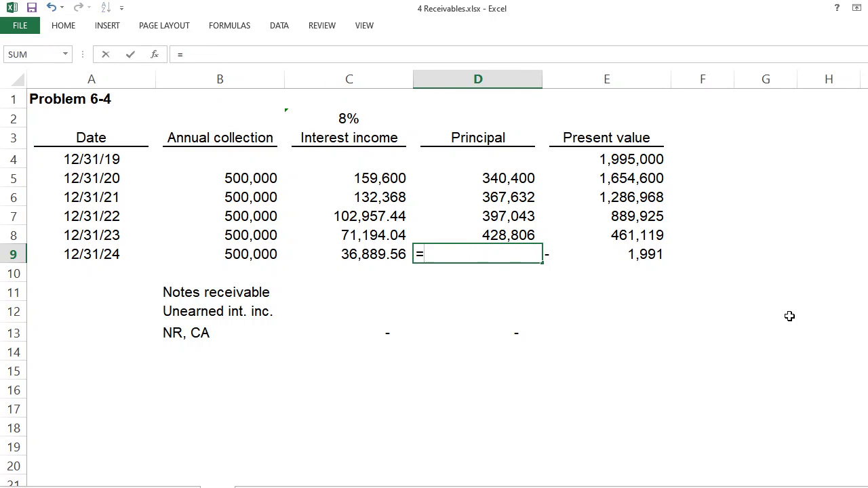
key("Up")
key("Right")
key("Return")
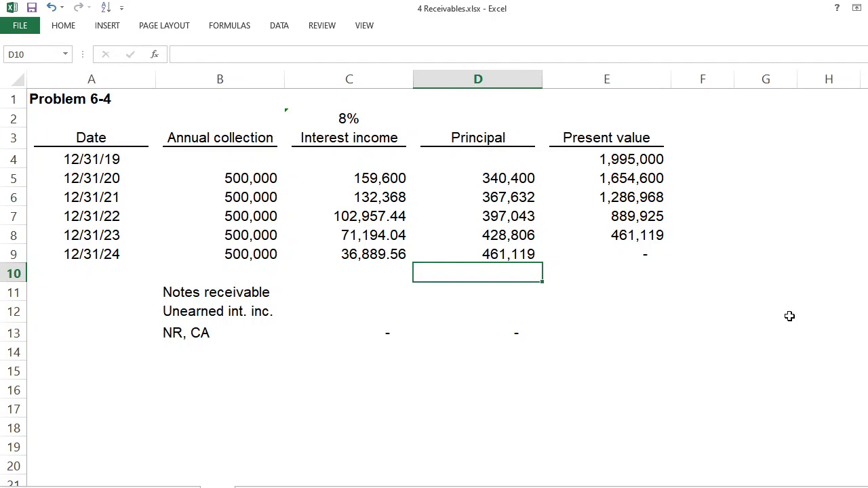
- Replace the 12/31/24 interest income formula in C9 with =B9-D9
key("Up")
key("Right")
key("Left")
key("Left")
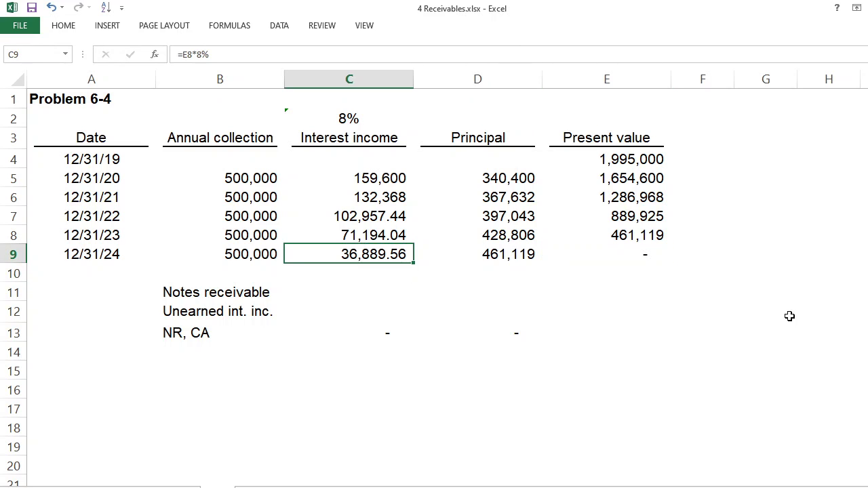
type("=")
key("Left")
type("-")
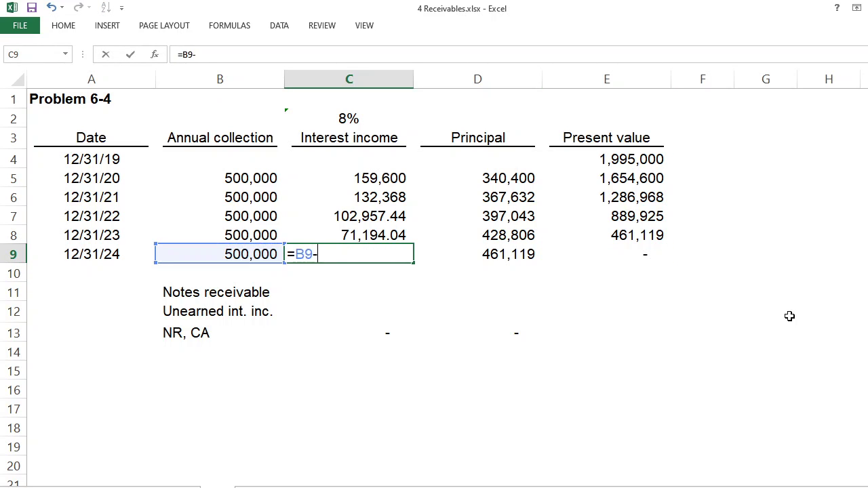
key("Right")
key("Return")
key("Up")
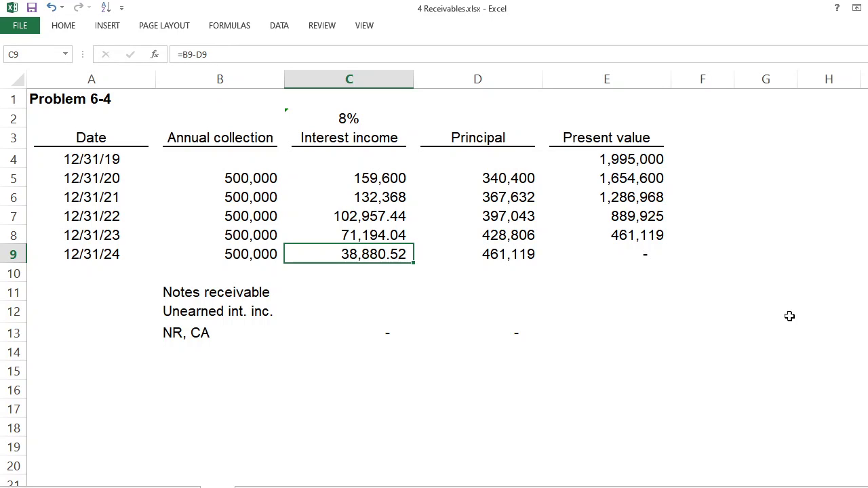
- Total the Principal column in D10 with the formula =SUM(D5:D9)
key("Right")
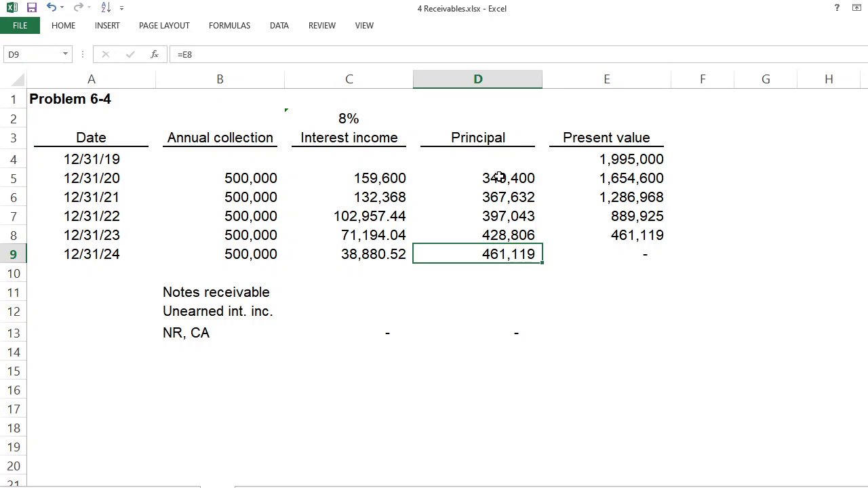
left_click_drag(499, 179, 497, 256)
left_click(497, 273)
type("=")
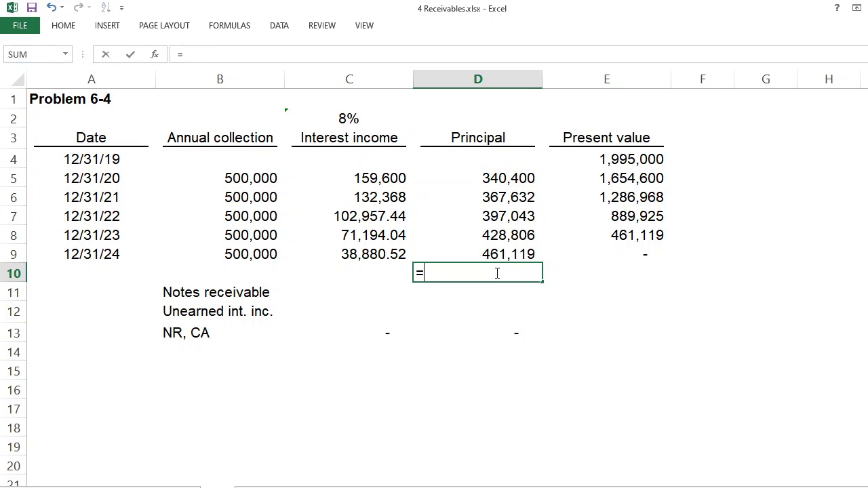
type("sum(")
key("Up")
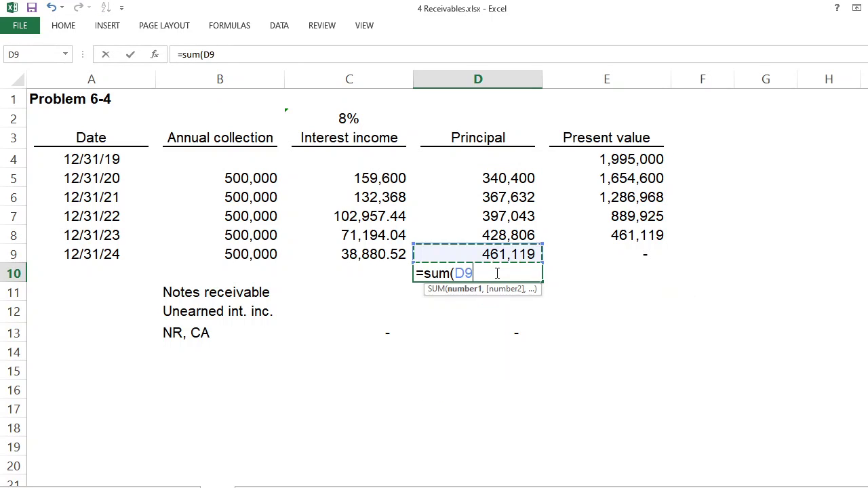
key("shift+Up")
key("shift+Up")
key("shift+Up")
key("shift+Up")
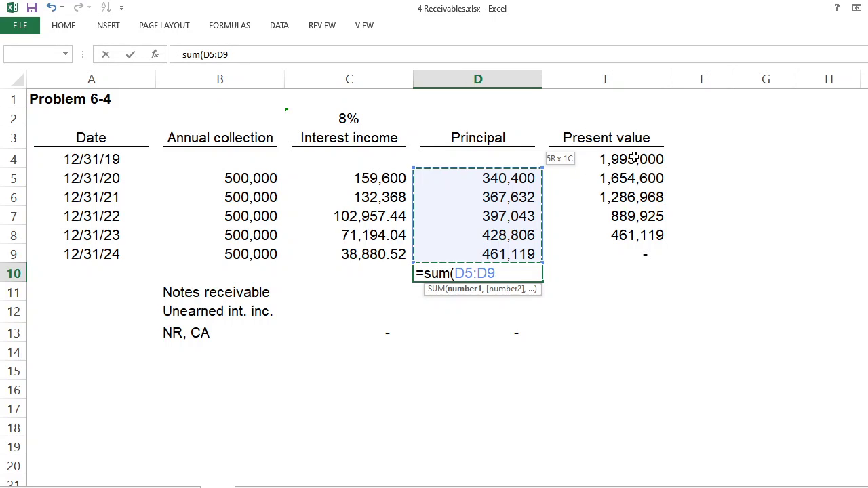
key("Return")
key("Up")
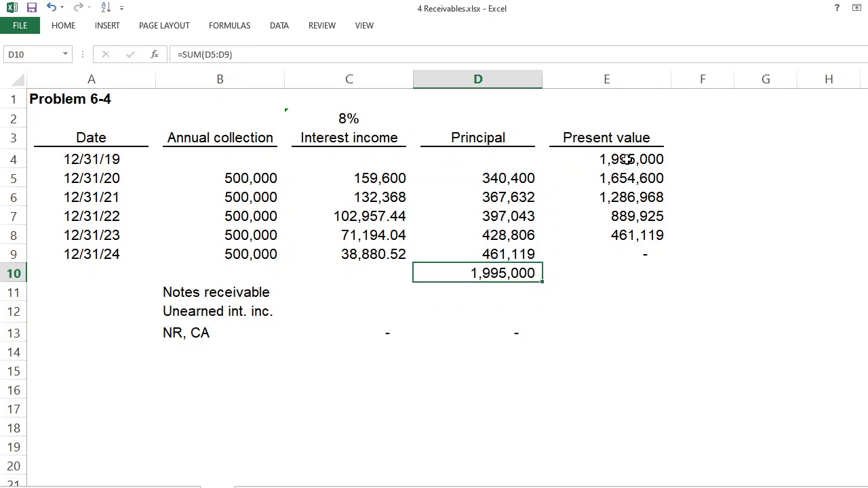
- Compare the principal amounts with the initial present value in E4, and check the unearned interest income in the journal entries on the next sheet
left_click_drag(490, 178, 498, 252)
left_click(609, 159)
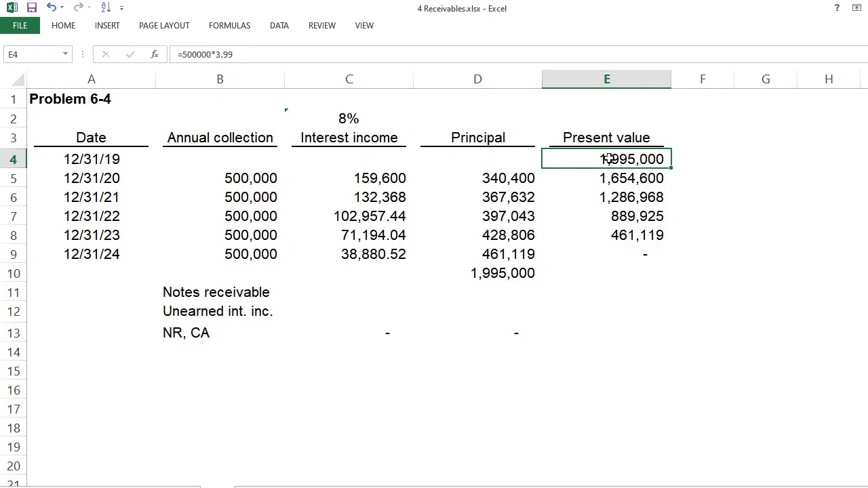
left_click(363, 272)
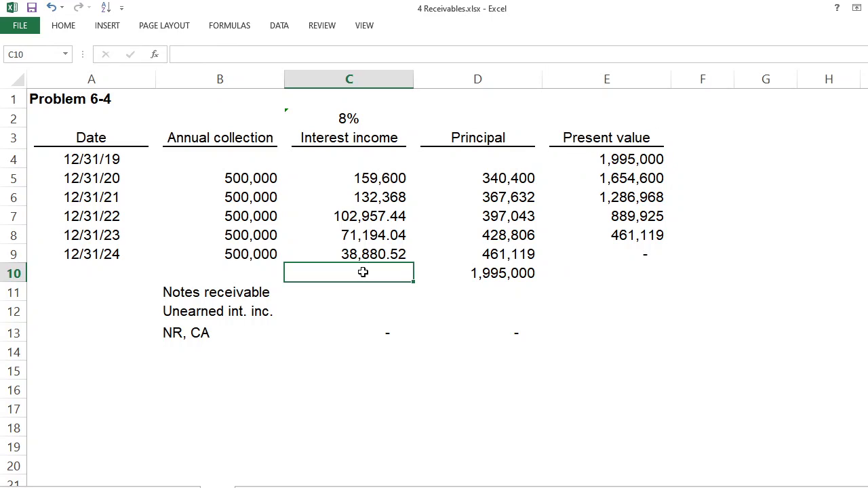
left_click(370, 140)
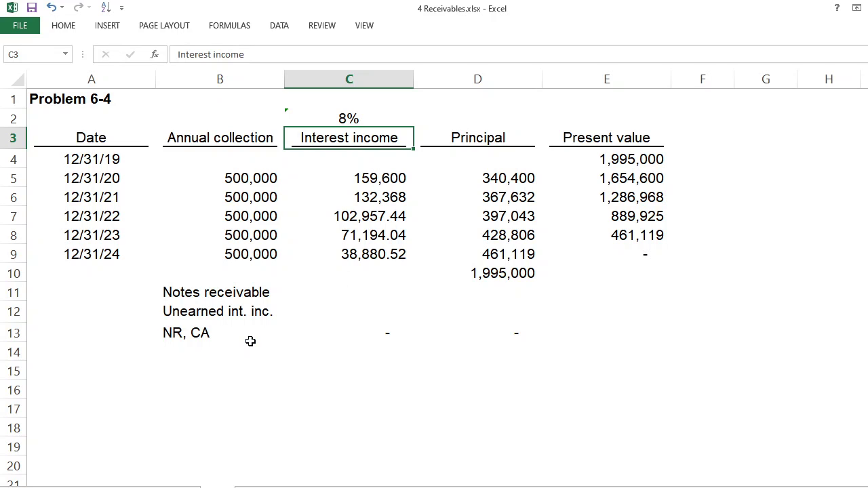
key("ctrl+Page_Down")
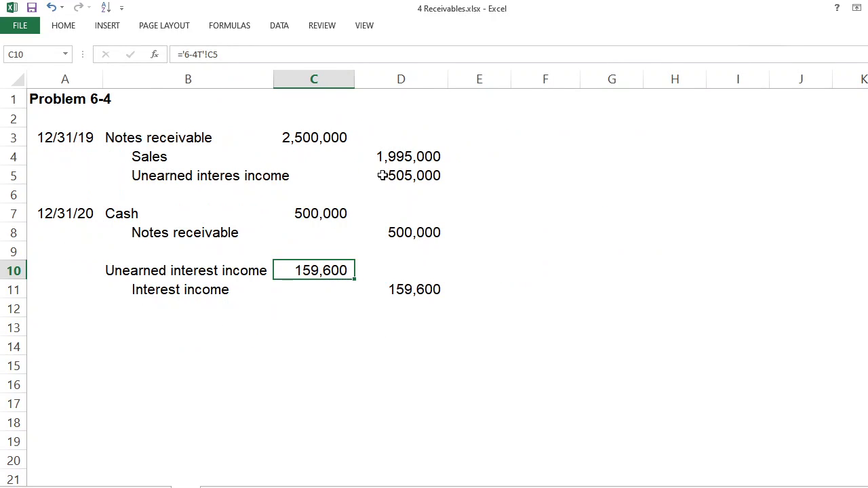
left_click(406, 177)
key("ctrl+Page_Up")
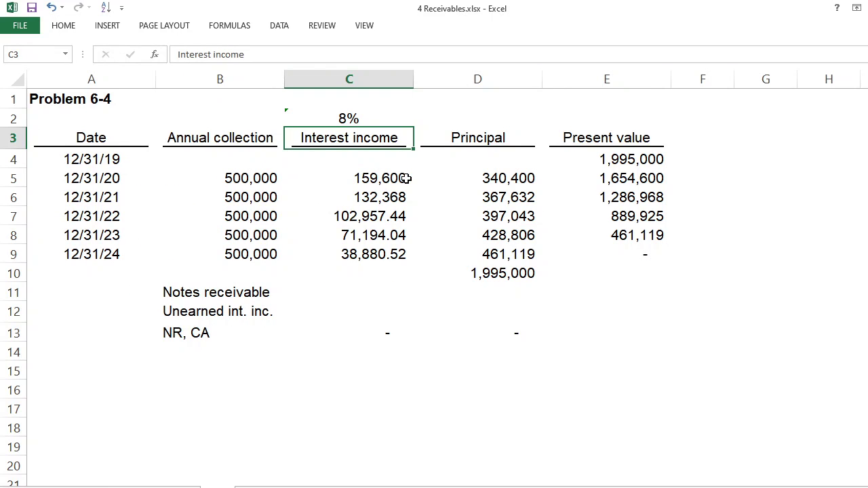
- Total the Interest income column in C10 with the formula =SUM(C5:C9)
left_click(387, 272)
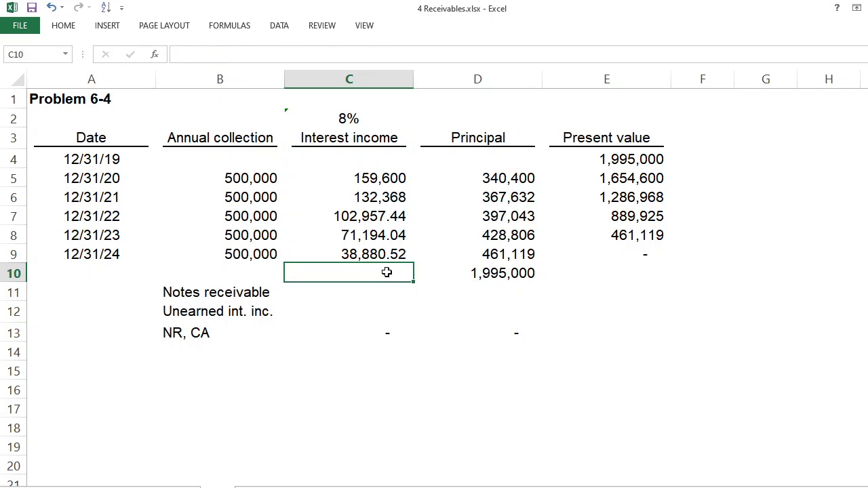
type("=sum")
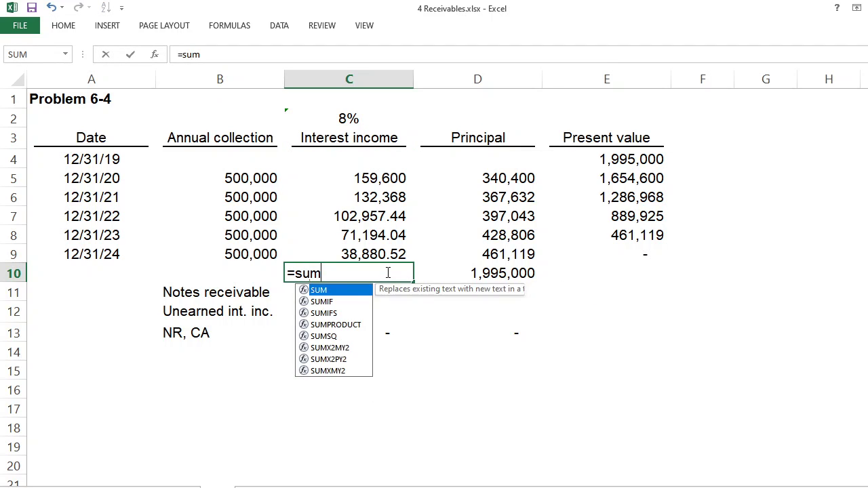
type("(")
key("Up")
key("shift+Up")
key("shift+Up")
key("shift+Up")
key("shift+Up")
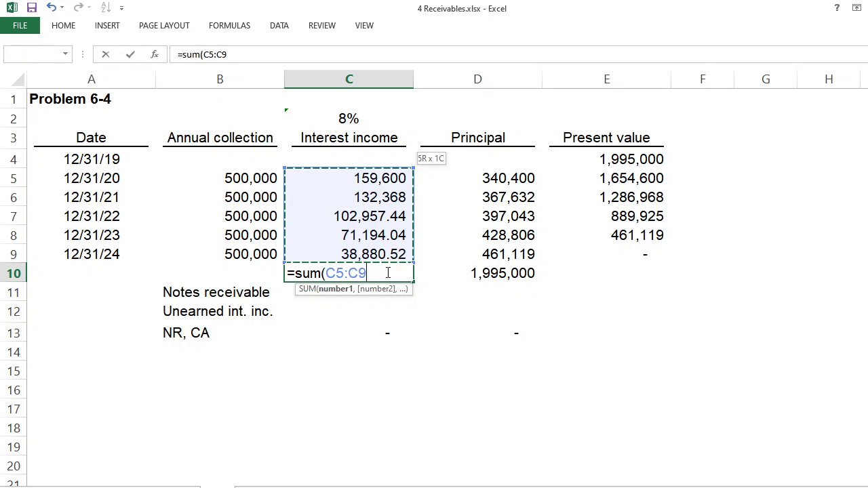
key("Return")
left_click(388, 273)
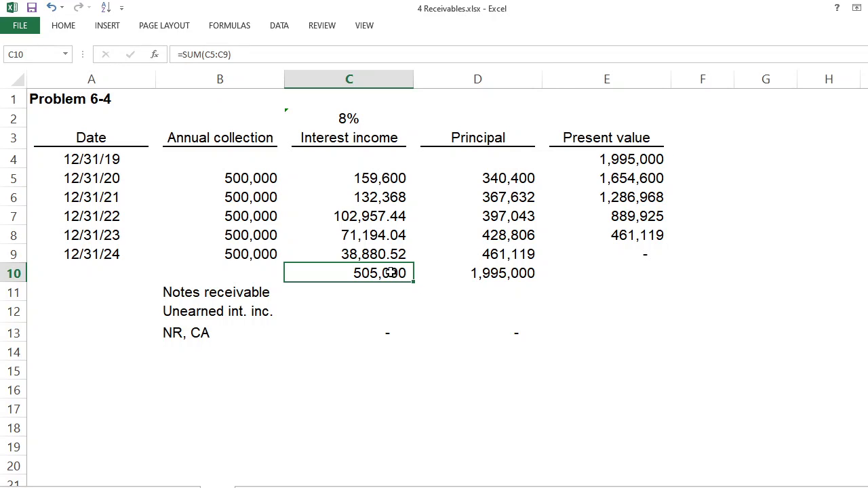
- Add the interest income and principal totals in B10 with the formula =C10+D10
left_click_drag(412, 281, 477, 273)
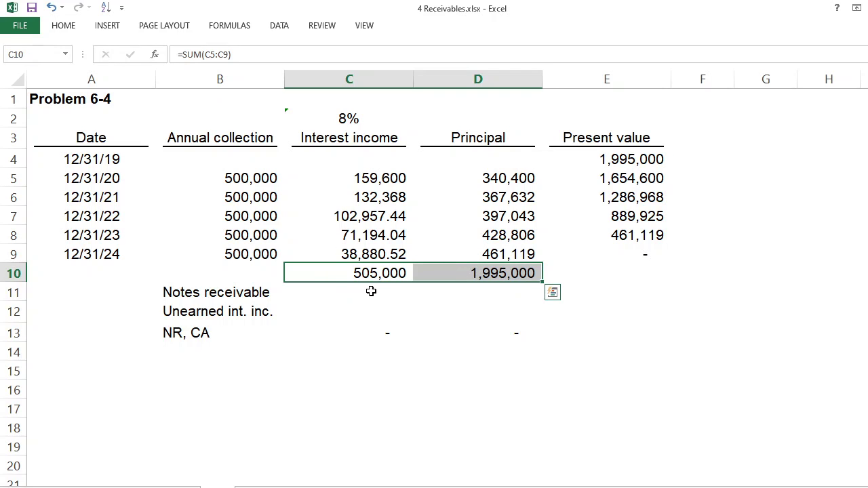
left_click(242, 271)
type("=")
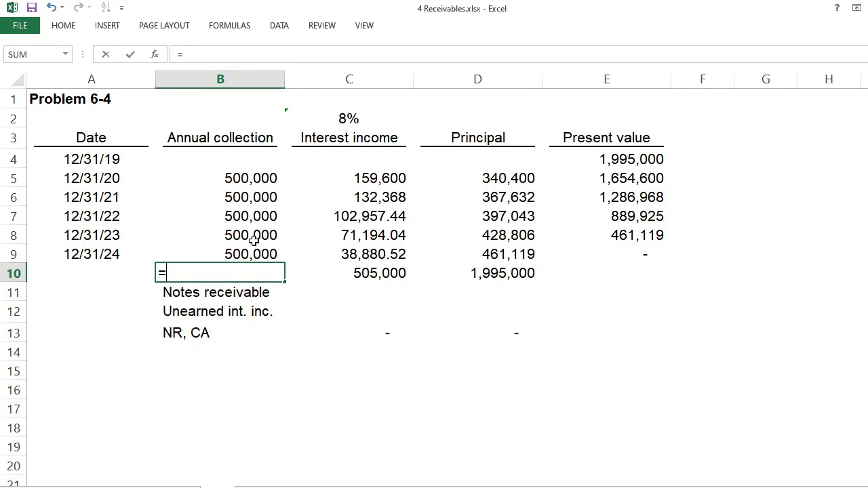
key("Right")
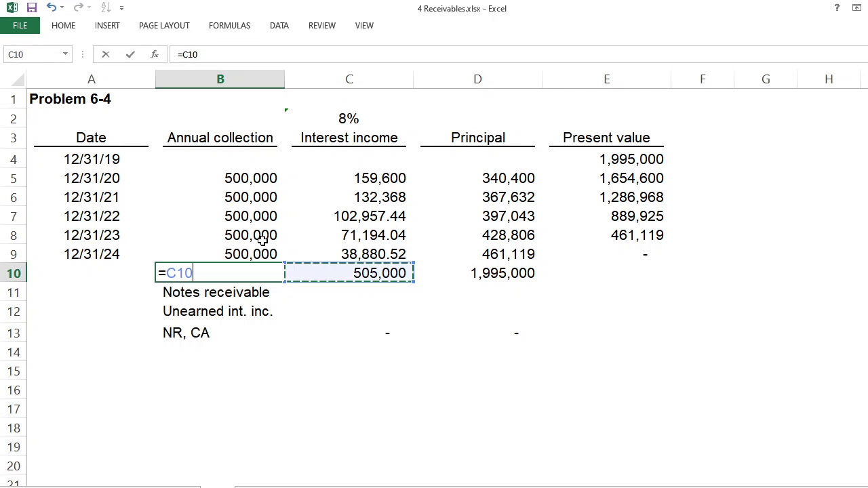
type("+")
key("Right")
key("Right")
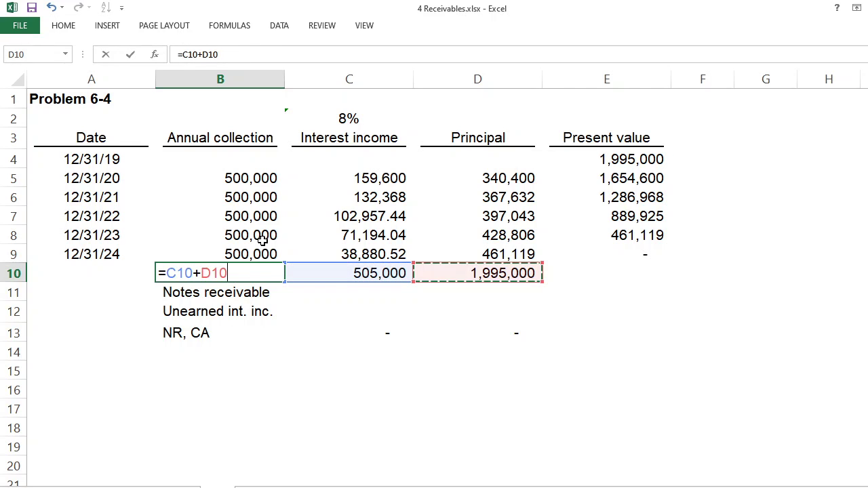
key("Return")
key("Up")
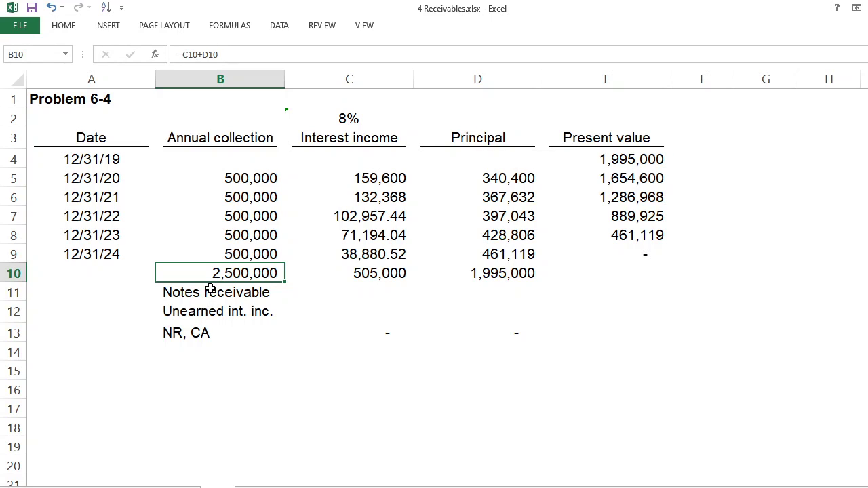
- Clear the check totals from the whole of row 10
key("shift+space")
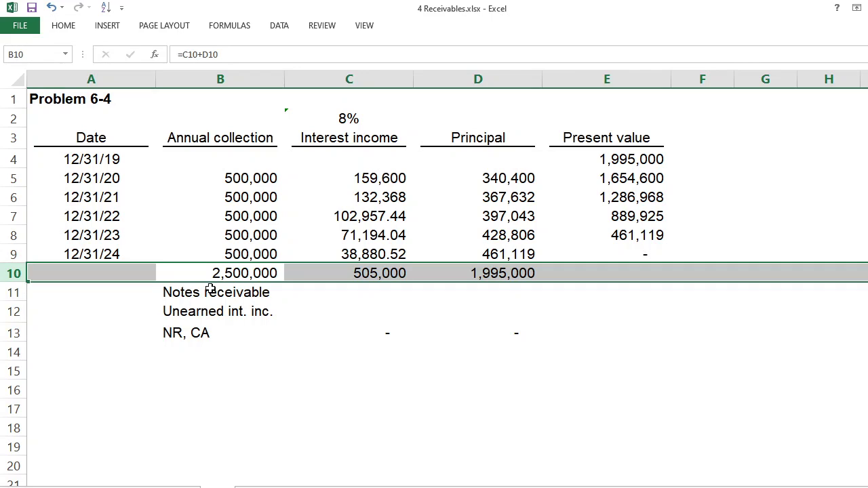
key("Delete")
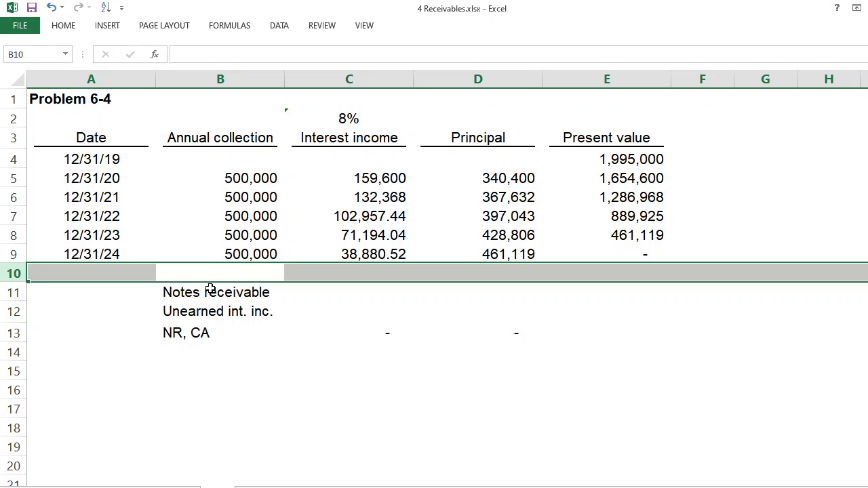
- Review the Problem 6-4 requirements in the Acrobat Reader PDF and locate the 12/31/20 present value in the amortization table
key("super+Left")
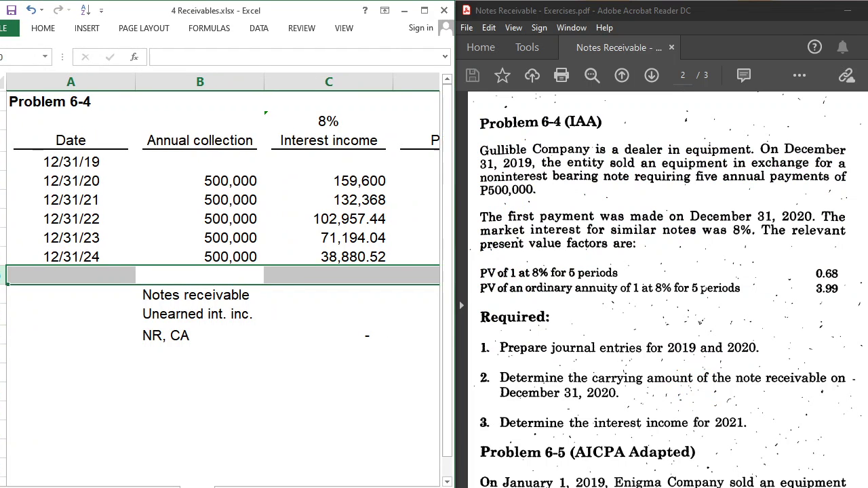
key("alt")
key("Escape")
left_click(425, 10)
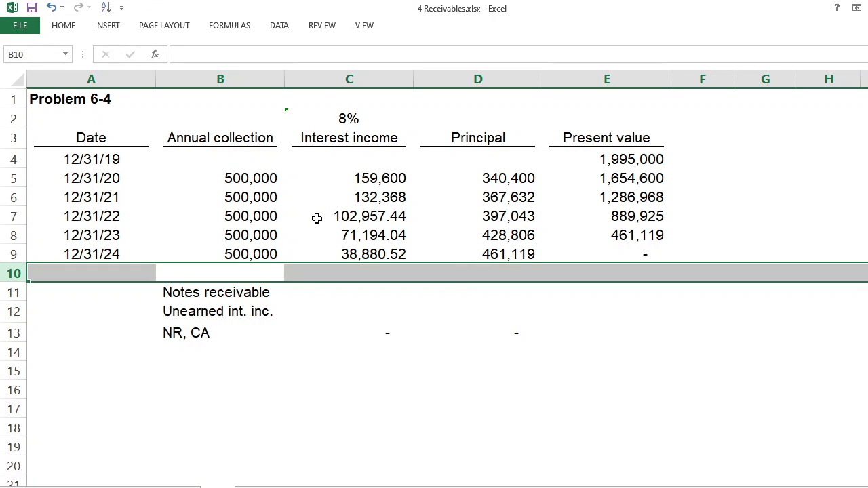
left_click(629, 181)
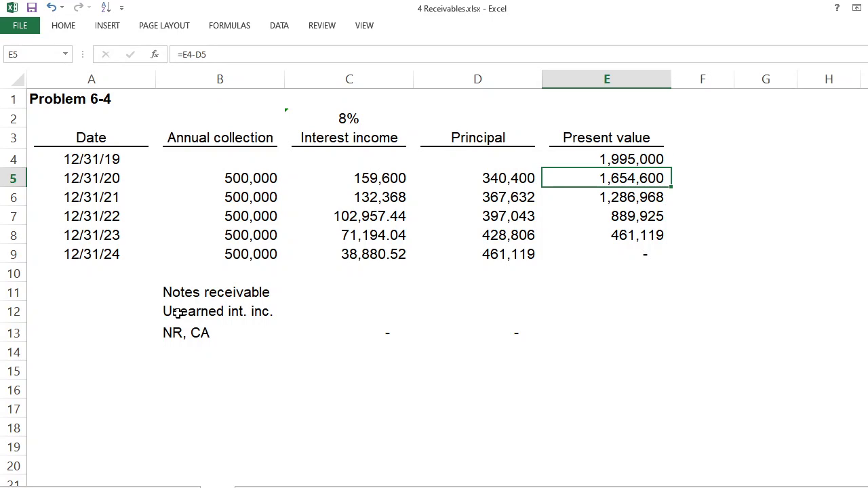
- Check the notes receivable amounts in the journal entries, and enter 2000000 as the Notes receivable balance in C11
left_click(385, 289)
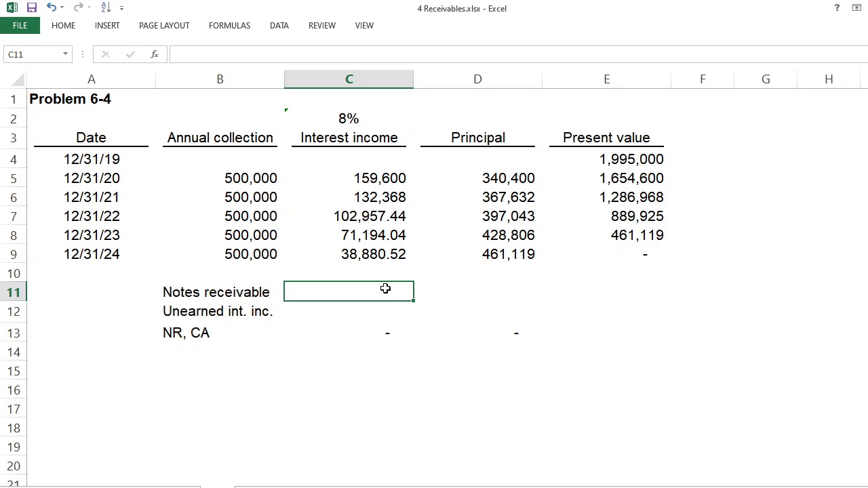
key("alt+Tab")
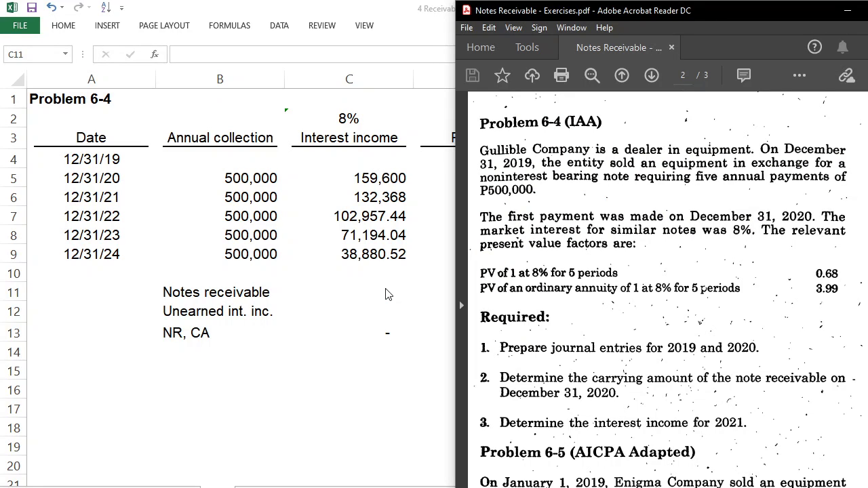
left_click(386, 291)
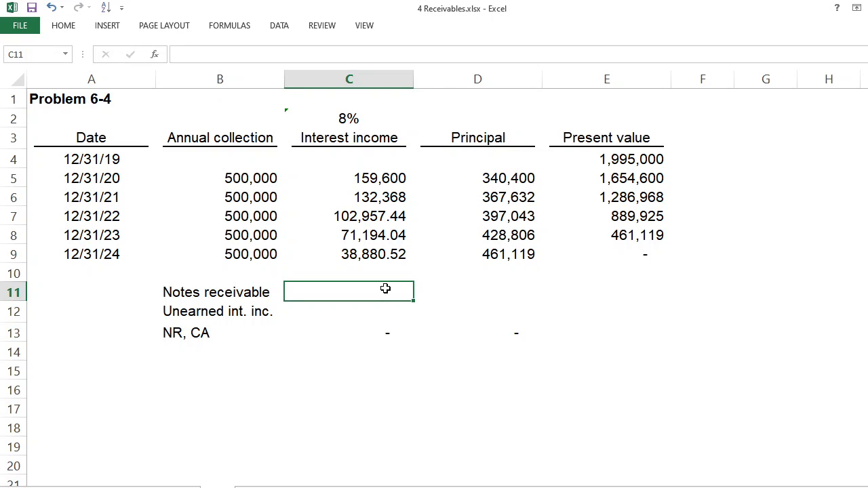
key("ctrl+Page_Down")
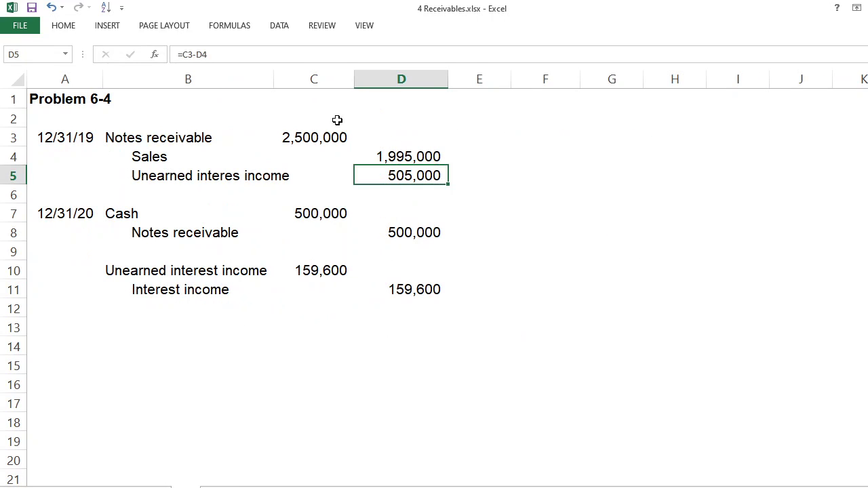
left_click(314, 137)
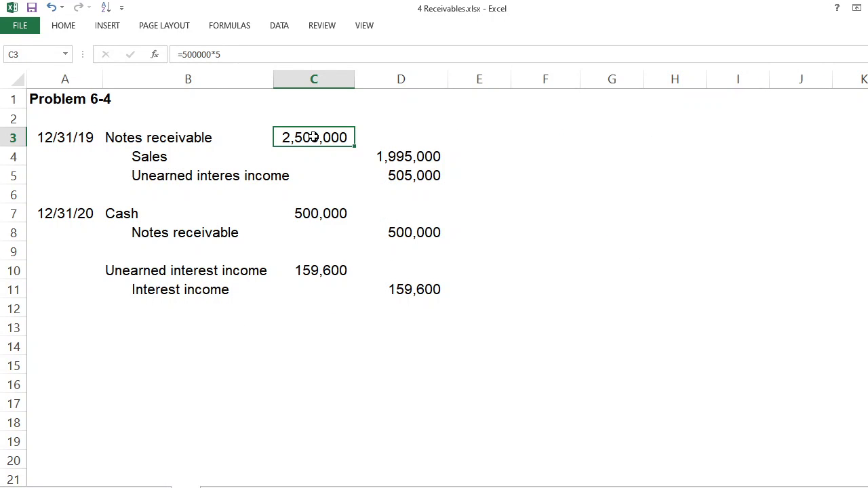
left_click(419, 231, "ctrl")
left_click(420, 231)
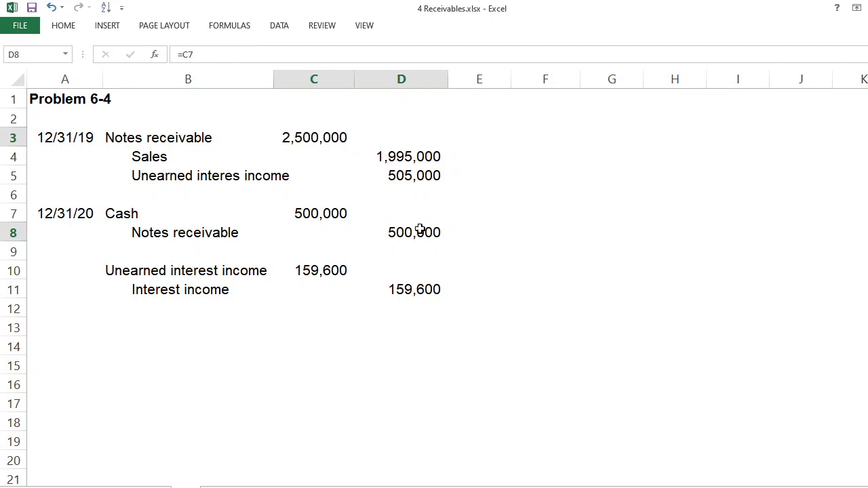
key("ctrl+Page_Down")
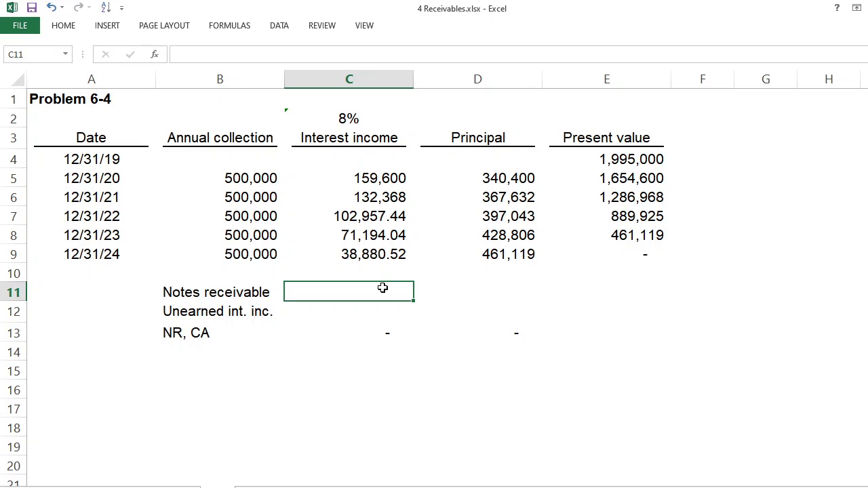
type("2000000")
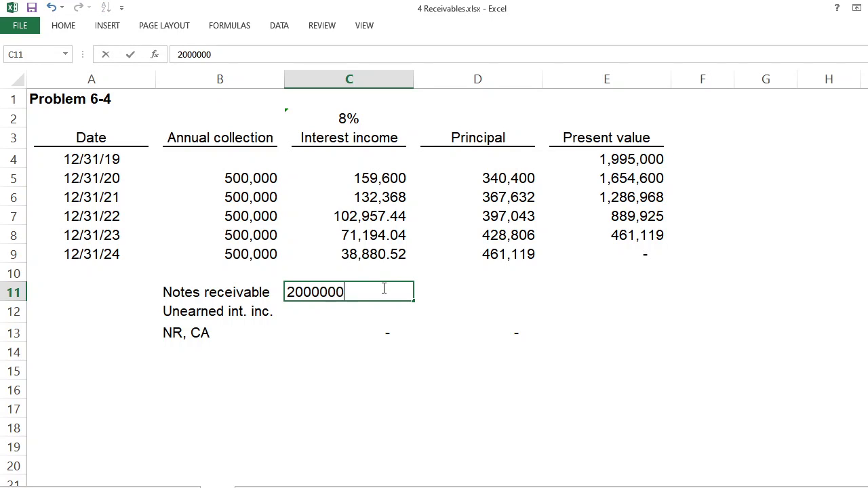
key("Return")
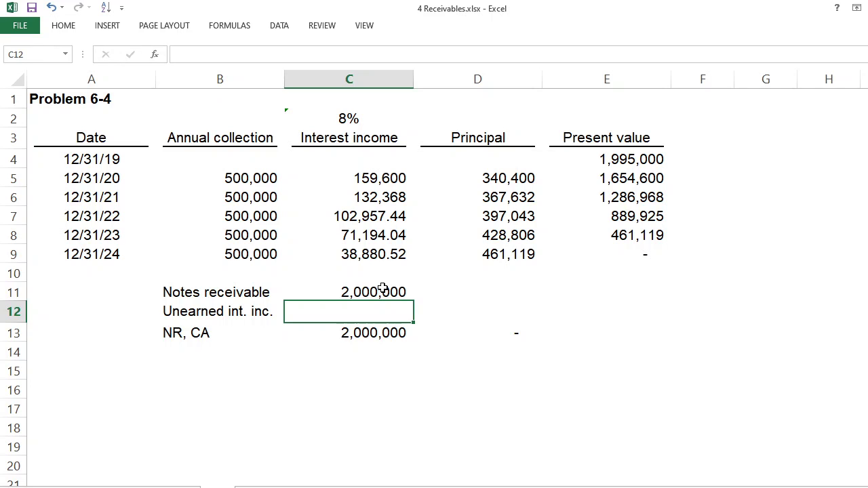
- Compute the remaining unearned interest income in C12 from the journal entries sheet with the formula ='6-4'!D5-'6-4'!C10
type("=")
key("ctrl+Page_Up")
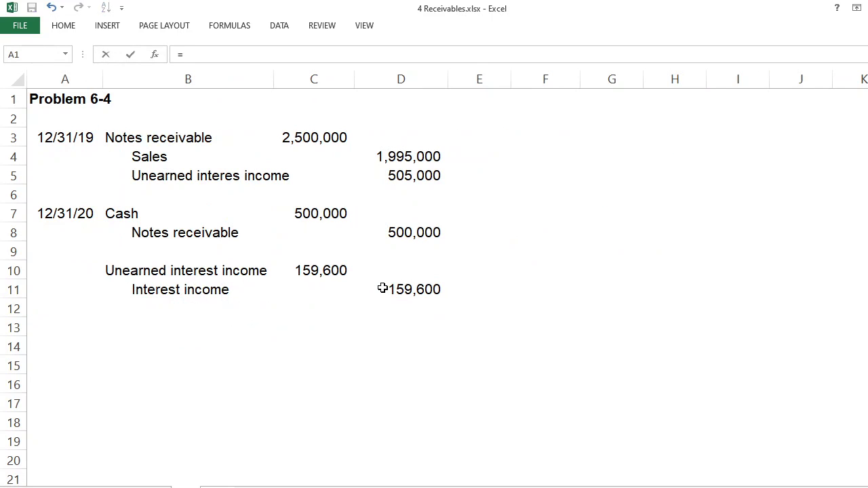
left_click(413, 174)
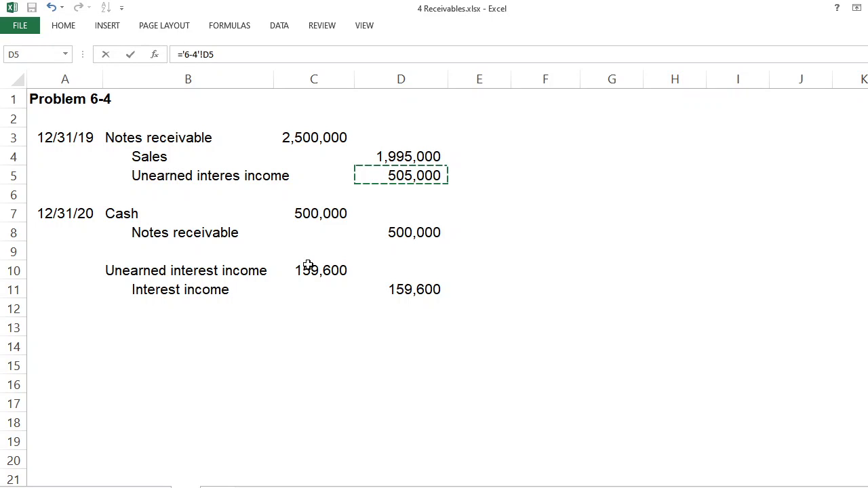
type("-")
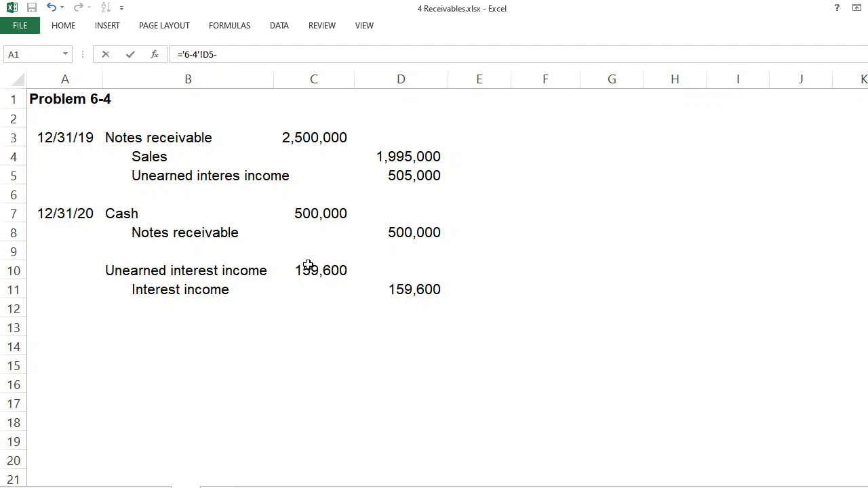
left_click(334, 270)
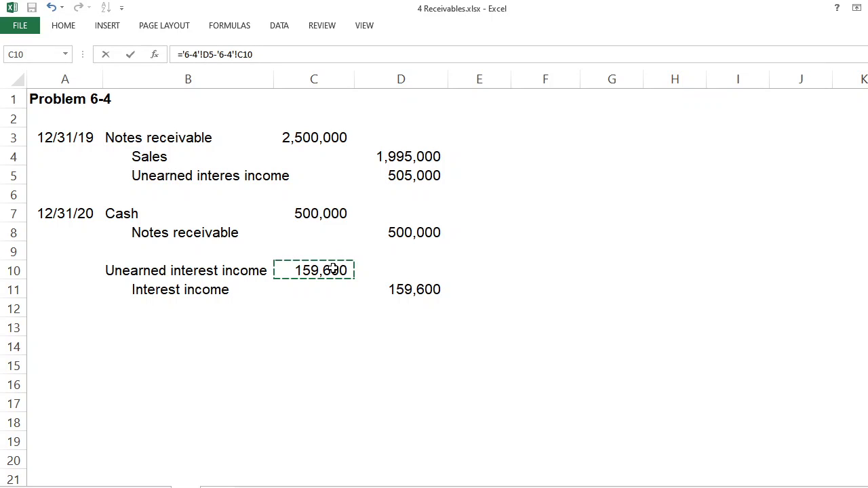
key("Return")
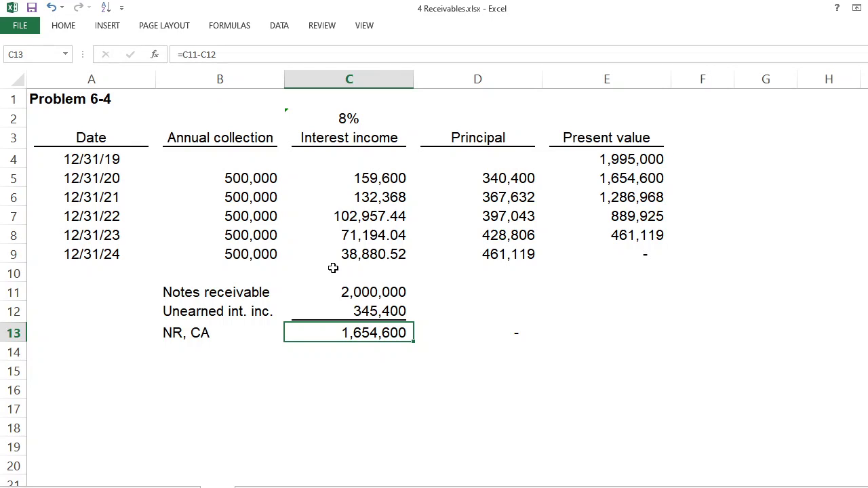
- Review the carrying amount computation in C11:C13 and compare its result with the 12/31/20 present value in E5
key("Up")
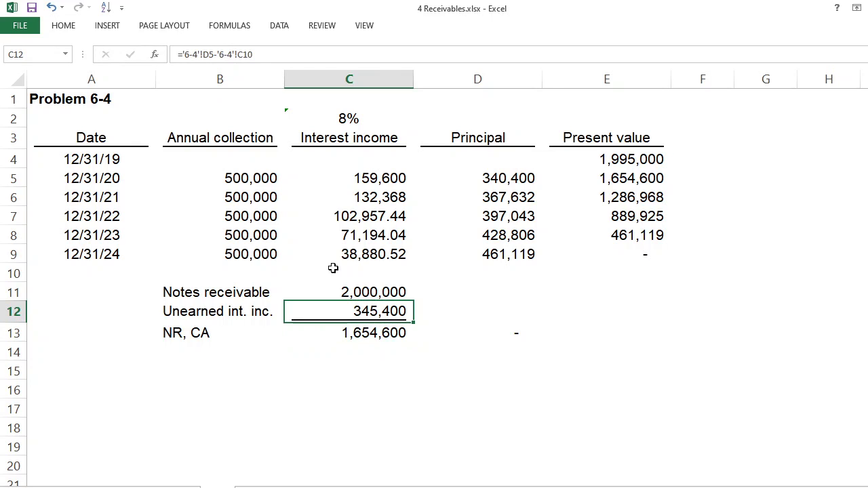
key("Up")
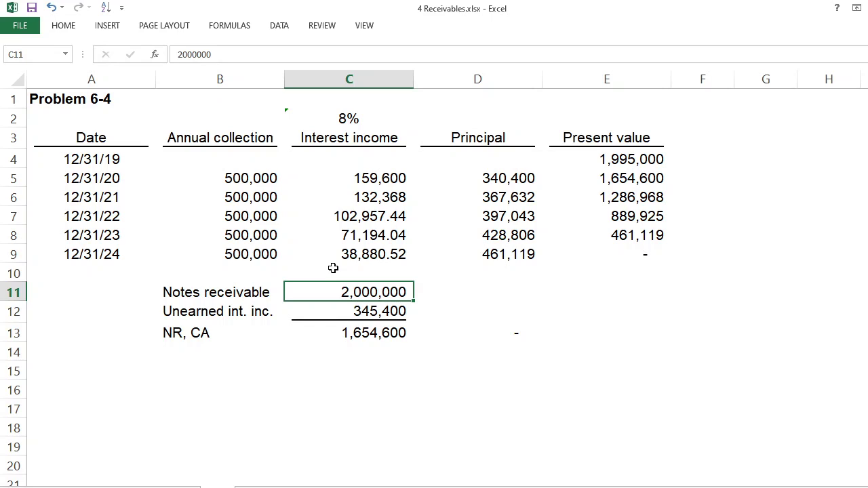
key("Down")
key("Down")
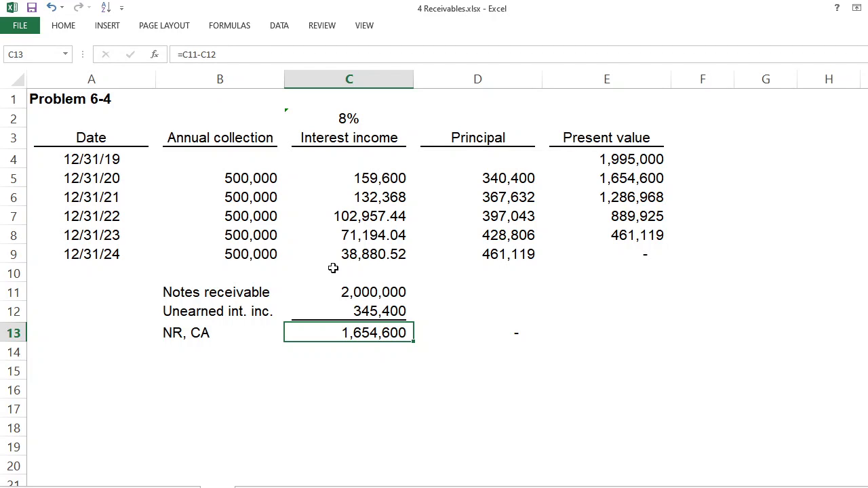
left_click(651, 178, "ctrl")
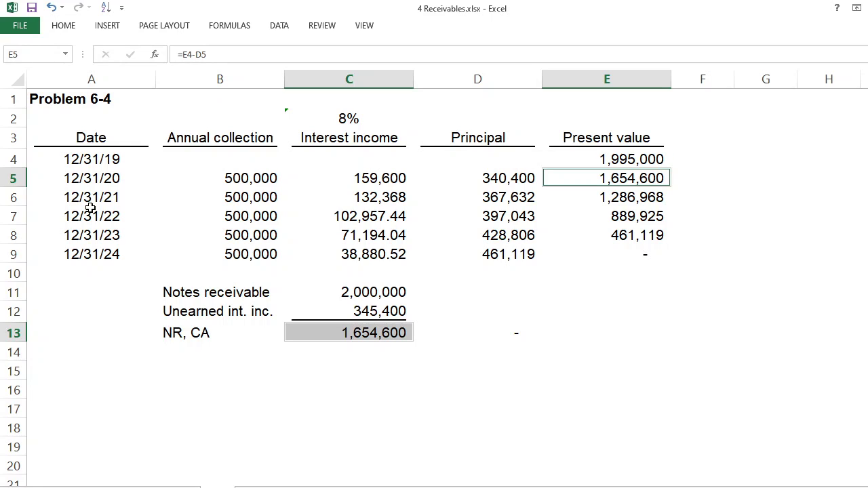
- Switch to the exercises PDF in Acrobat Reader and check the required items of Problem 6-4
left_click(516, 302)
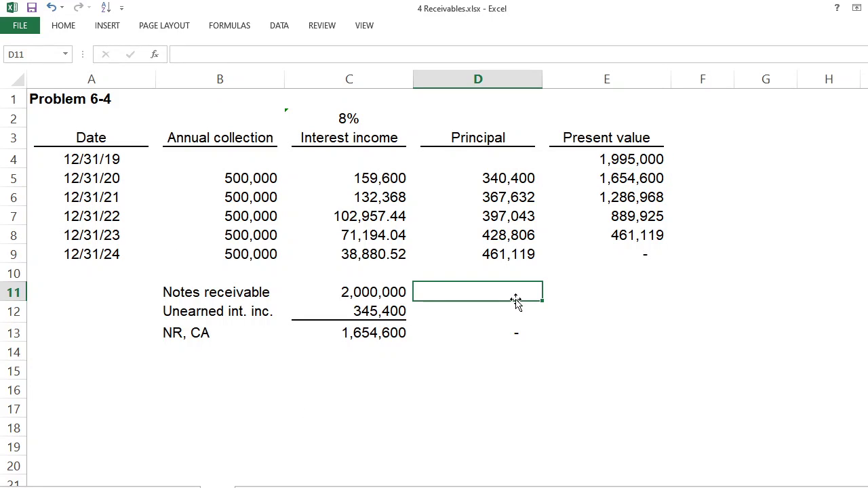
key("ctrl+Page_Down")
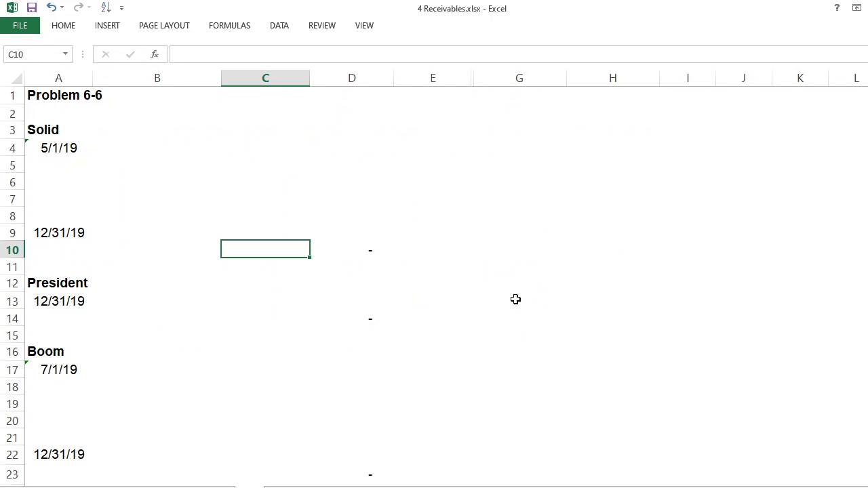
key("ctrl+Page_Up")
key("alt+Tab")
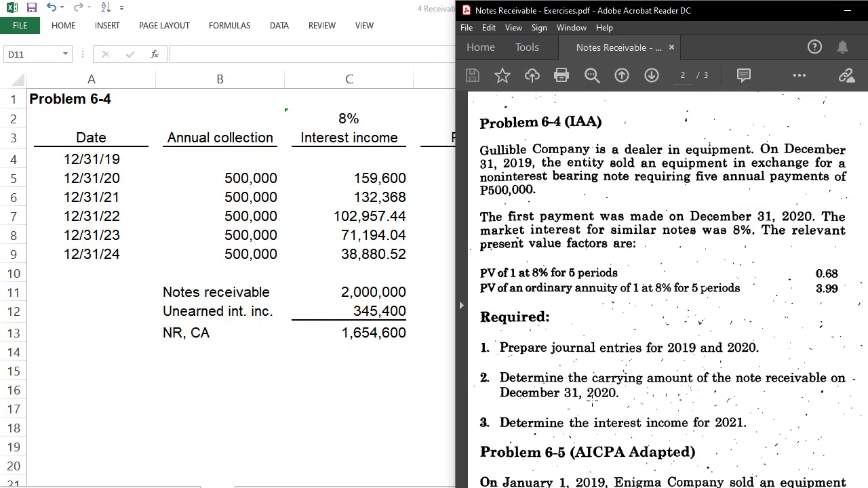
- Switch to Excel, bold the 2021 interest income in C6, and select row 6 together with column C to highlight it
left_click(379, 203)
left_click(378, 200)
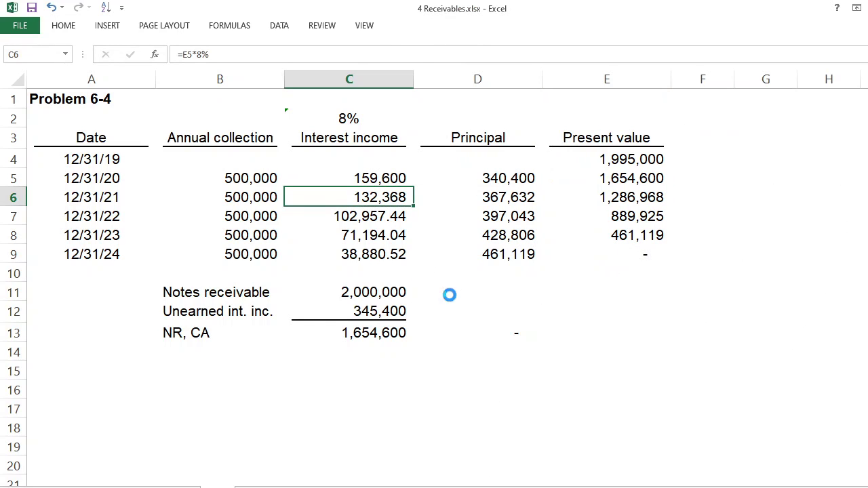
key("ctrl+b")
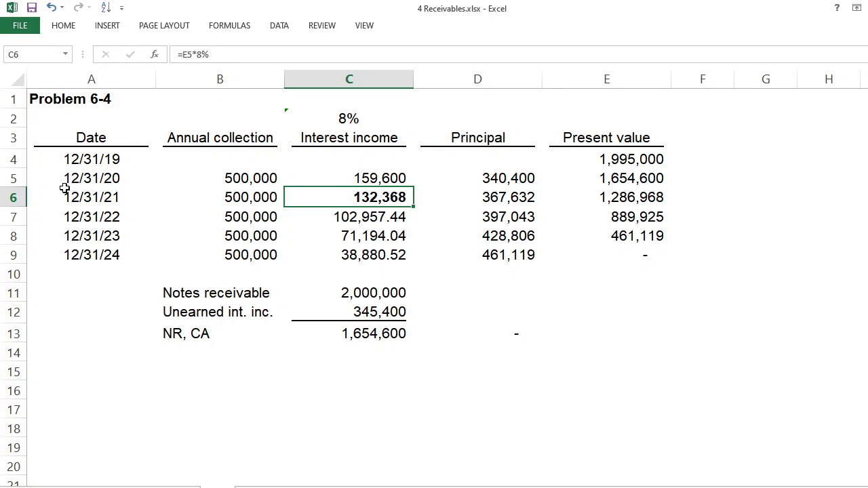
left_click(44, 198)
key("shift+space")
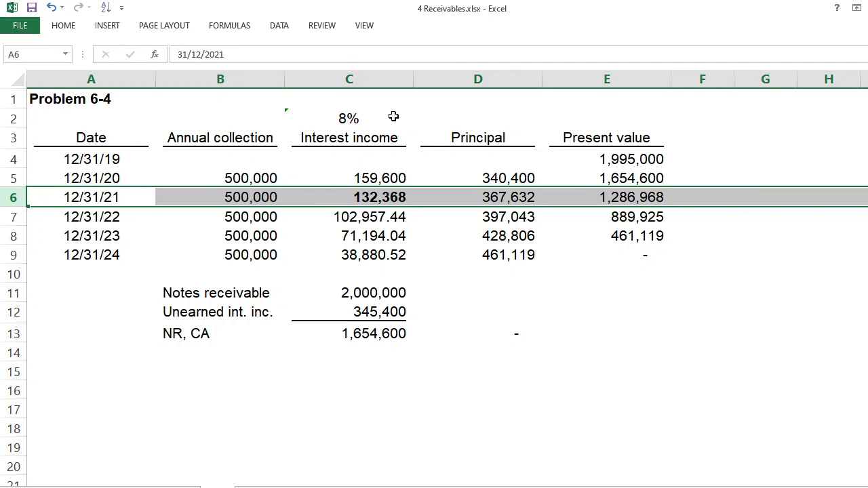
left_click(375, 83, "ctrl")
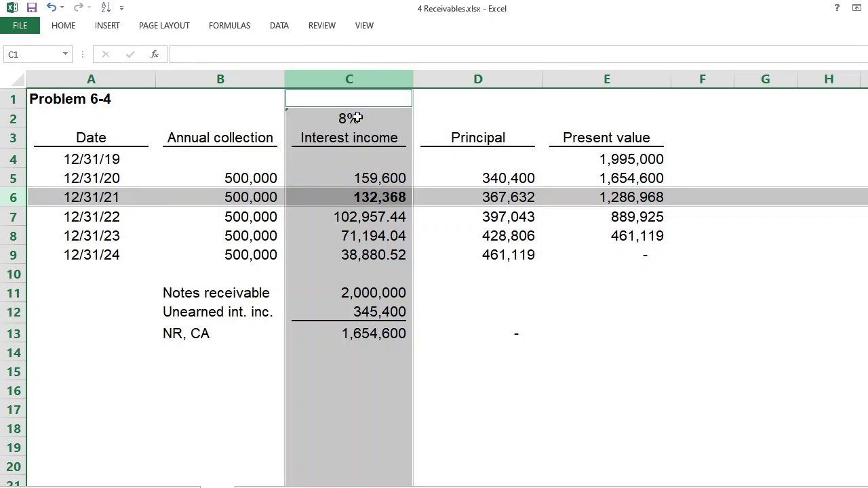
- Switch to the exercises PDF in Acrobat Reader and read through Problem 6-6 down to its required items
left_click(564, 311)
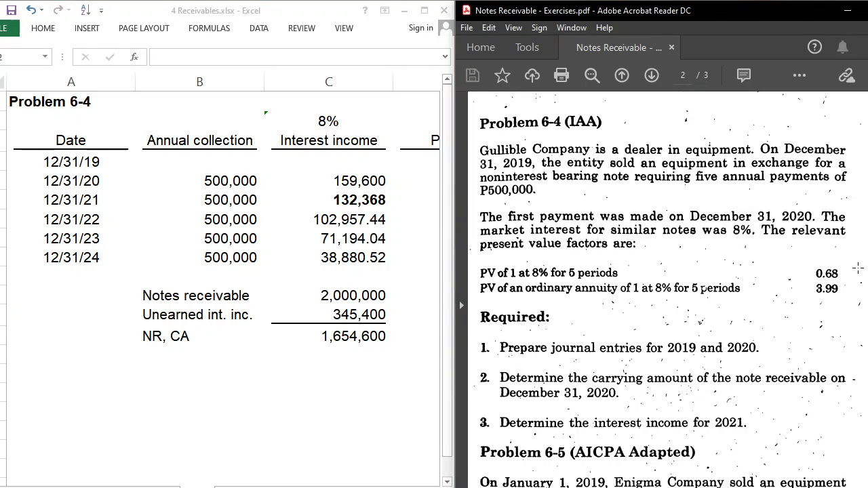
scroll(778, 296, "down", 10)
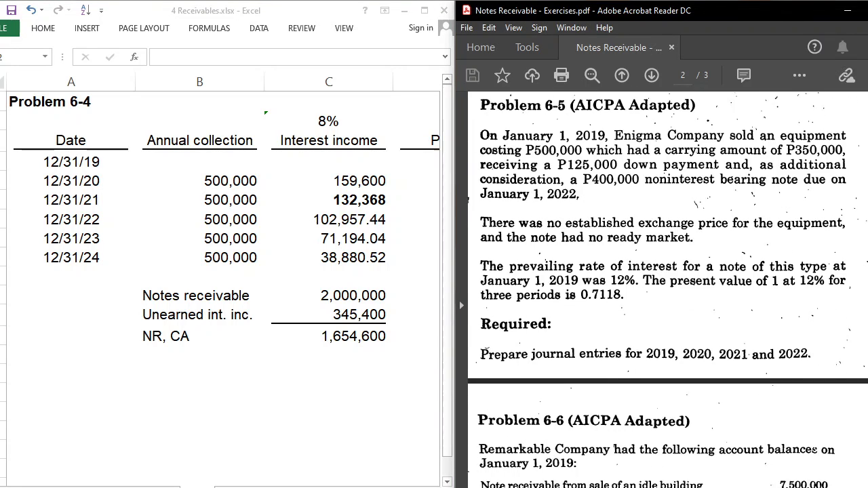
scroll(657, 292, "down", 2)
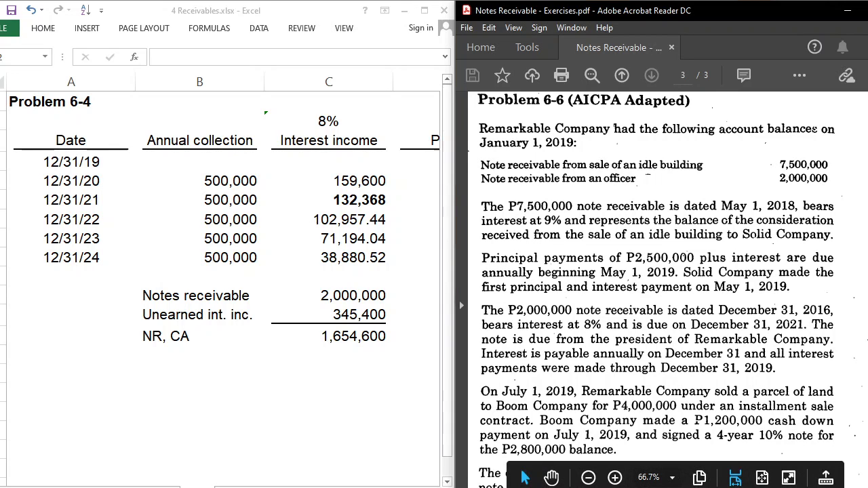
key("alt+Tab")
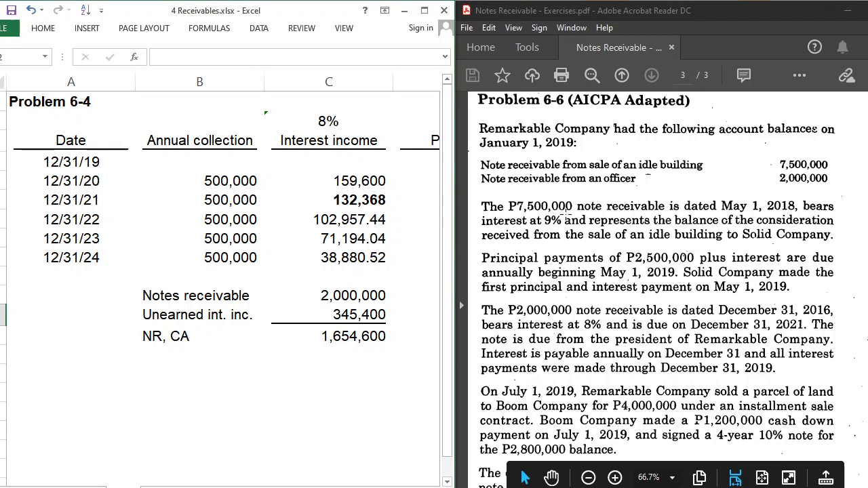
left_click(566, 212)
key("ctrl+a")
scroll(567, 217, "down", 1)
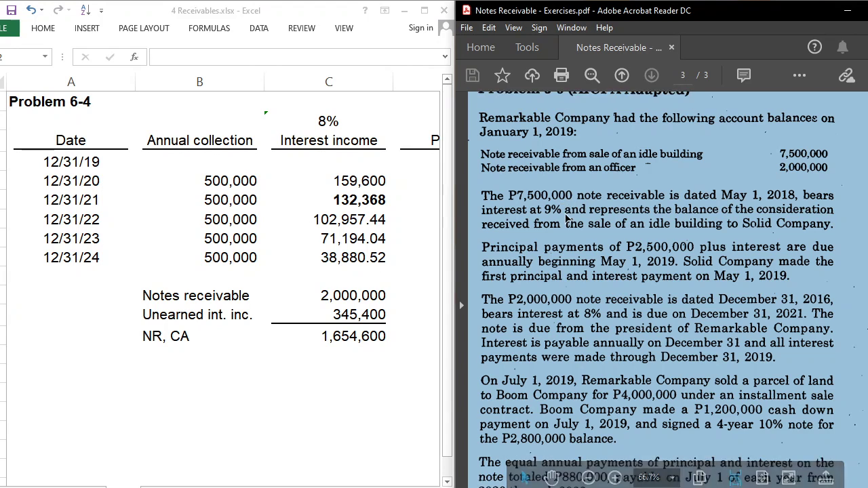
scroll(566, 213, "down", 3)
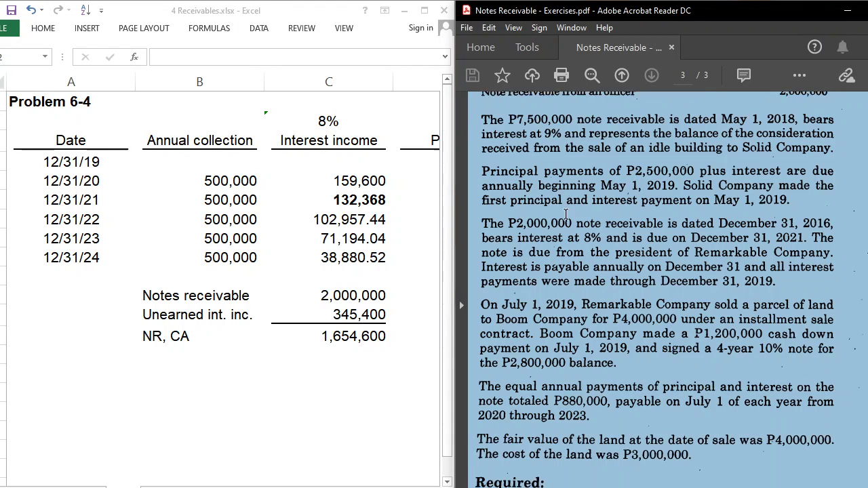
scroll(566, 215, "down", 3)
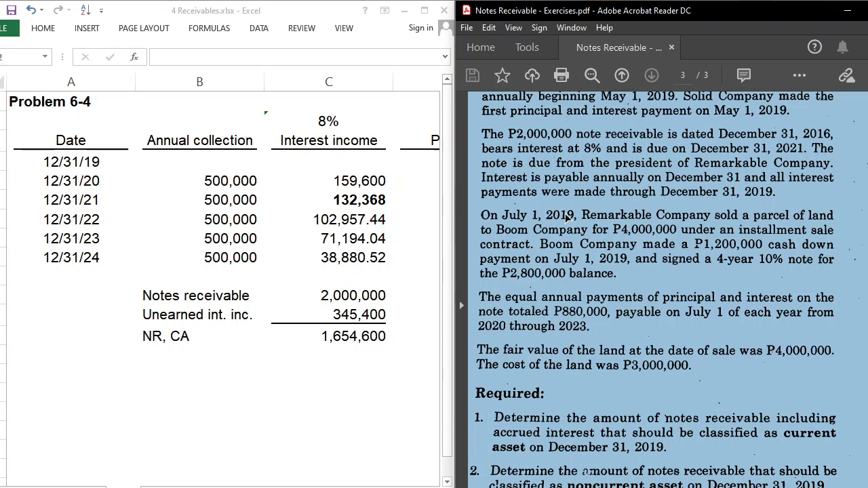
- Open the Problem 6-6 worksheet in Excel, and review the problem's opening account balances and note terms in the PDF
left_click(328, 285)
left_click(163, 487)
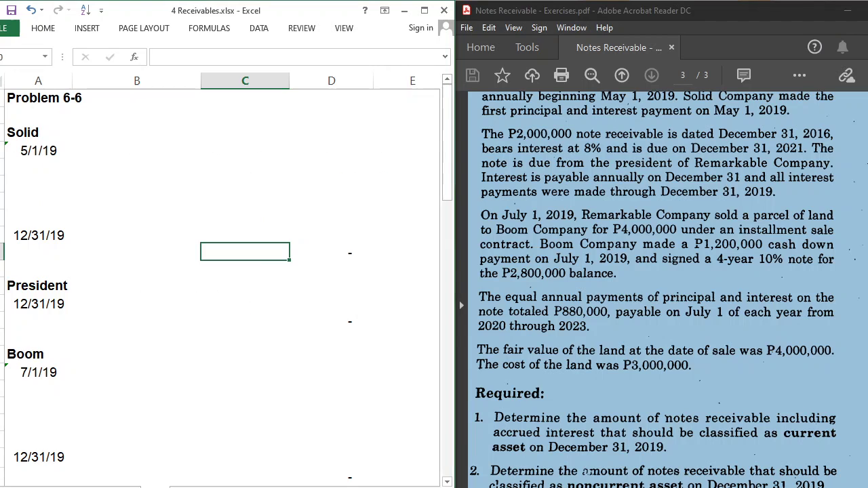
left_click(641, 324)
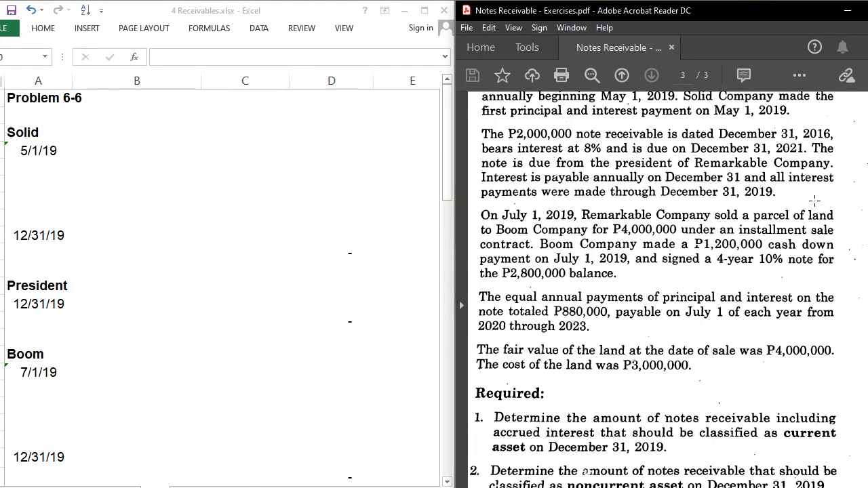
scroll(814, 201, "up", 5)
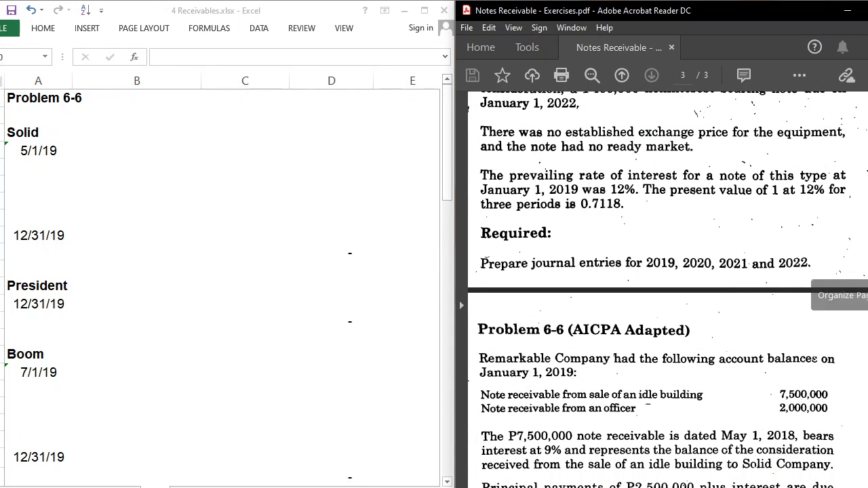
scroll(668, 290, "down", 3)
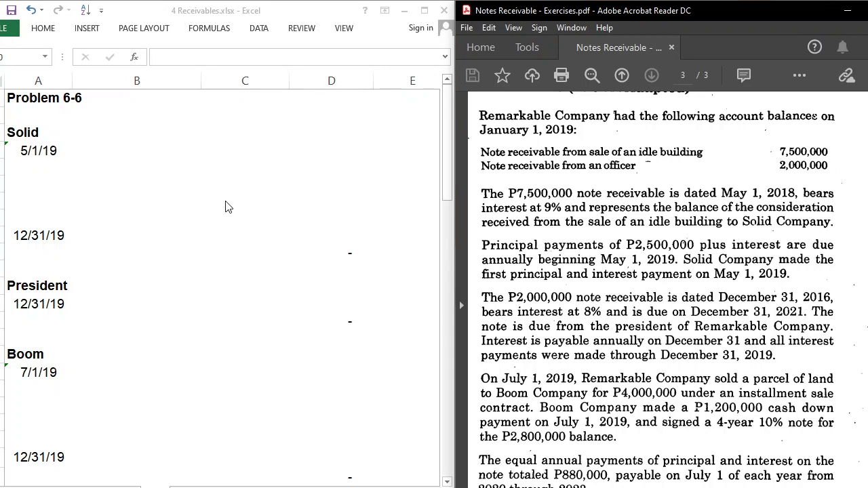
- Enter the accounts Cash in B4 and Notes receivable in B5 for Solid's 5/1/19 journal entry in Excel
key("alt+Tab")
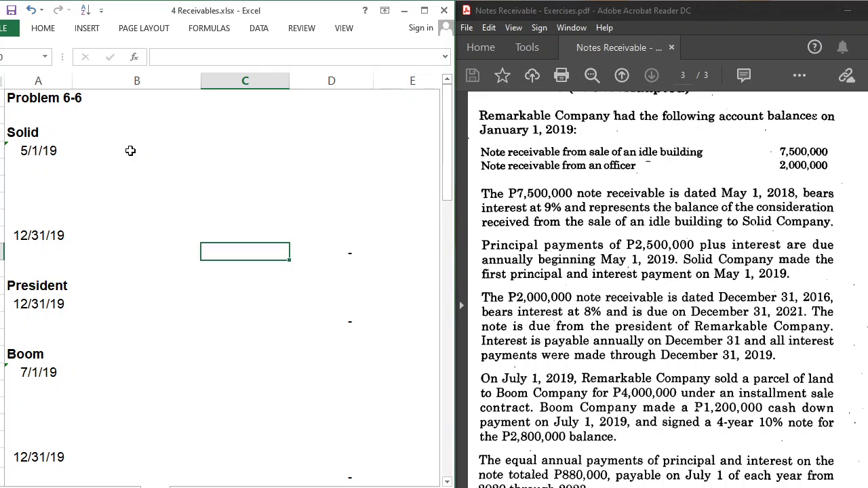
left_click(131, 151)
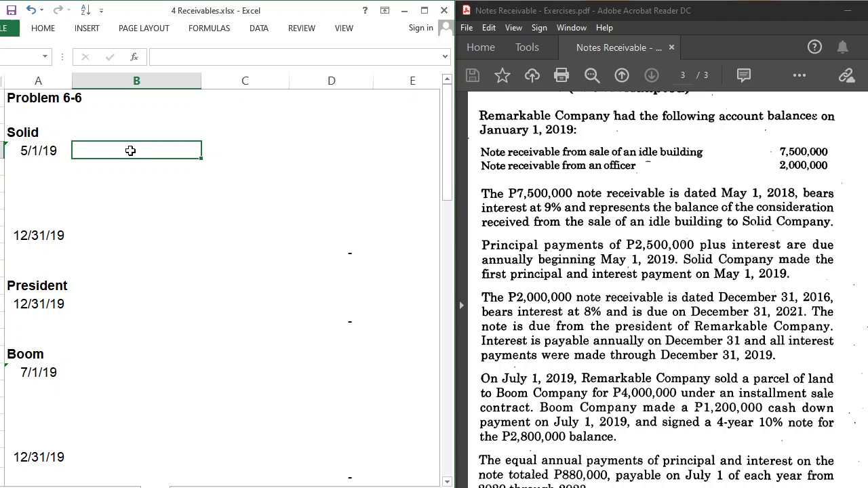
type("Cash")
key("Return")
type("Not")
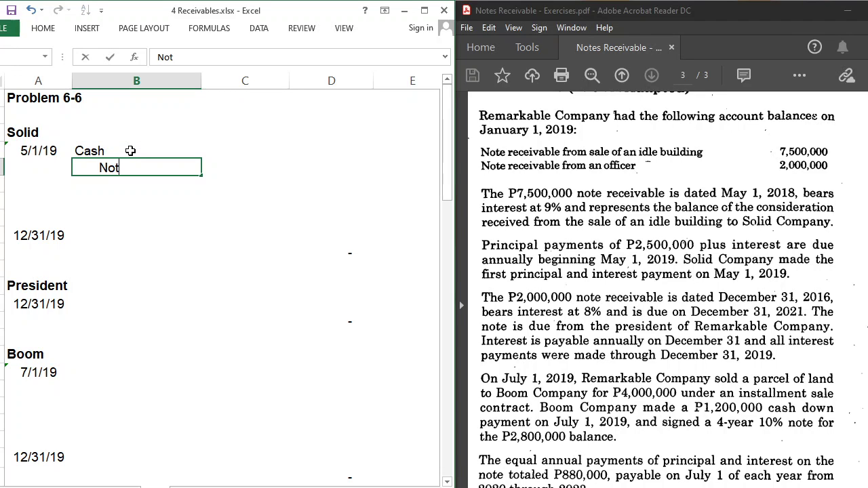
type("es receivab")
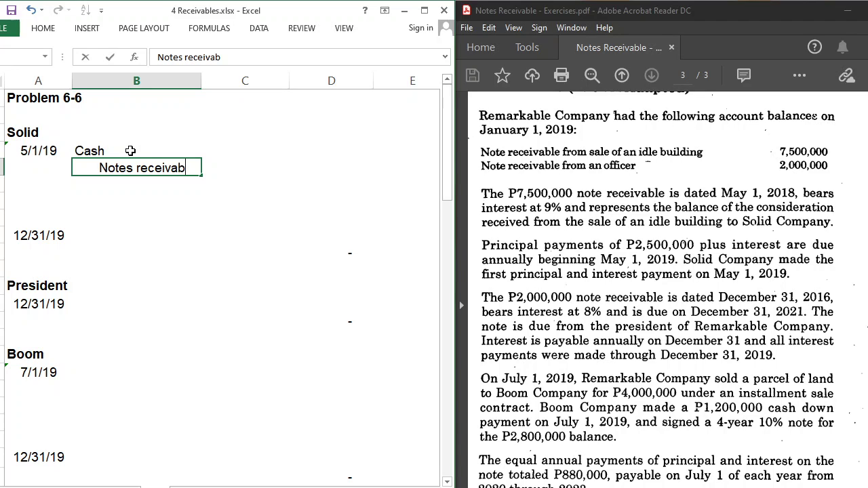
type("le")
- Enter 2500000 as the Cash debit in C4 and credit Notes receivable in D5 with the formula =C4
key("Up")
key("Right")
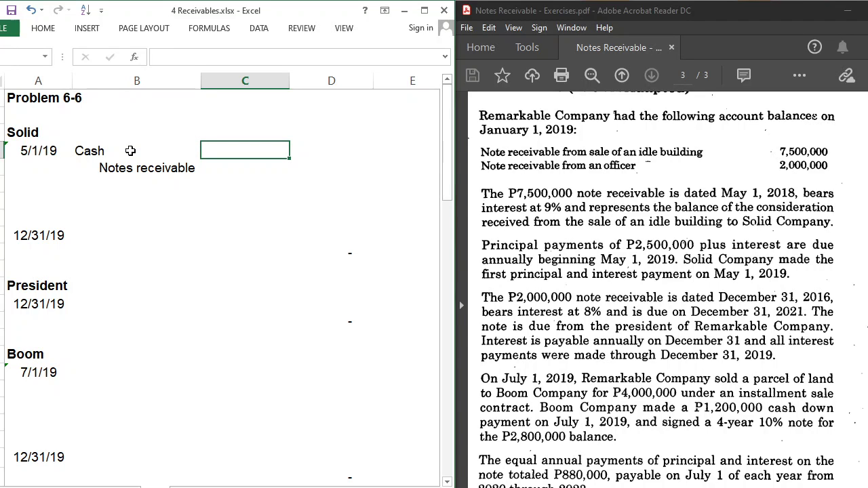
type("2,500,")
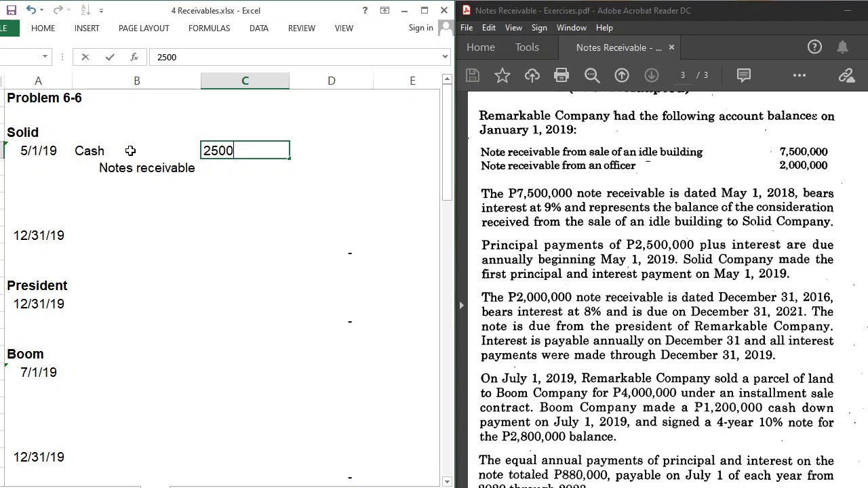
type("0000")
key("Return")
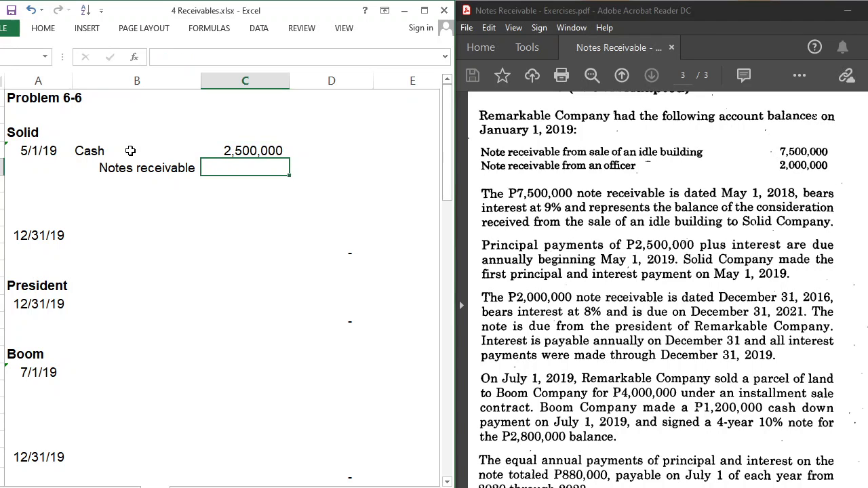
type("0")
key("BackSpace")
key("Tab")
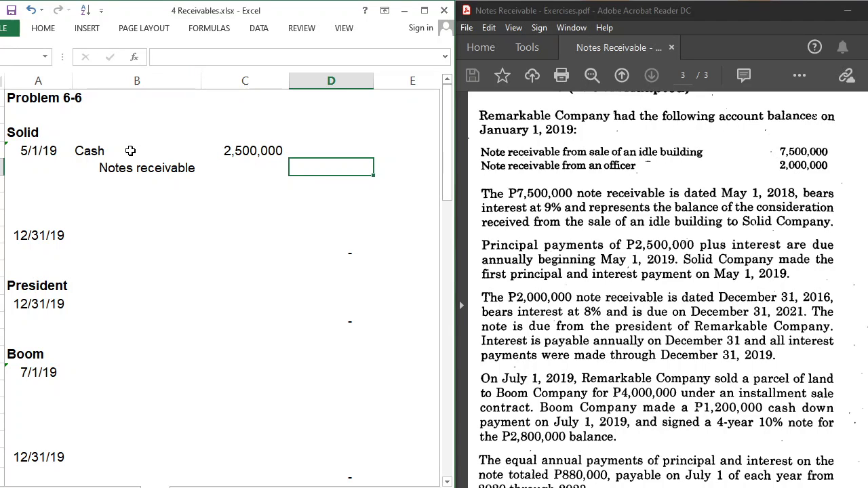
type("=")
key("Up")
key("Left")
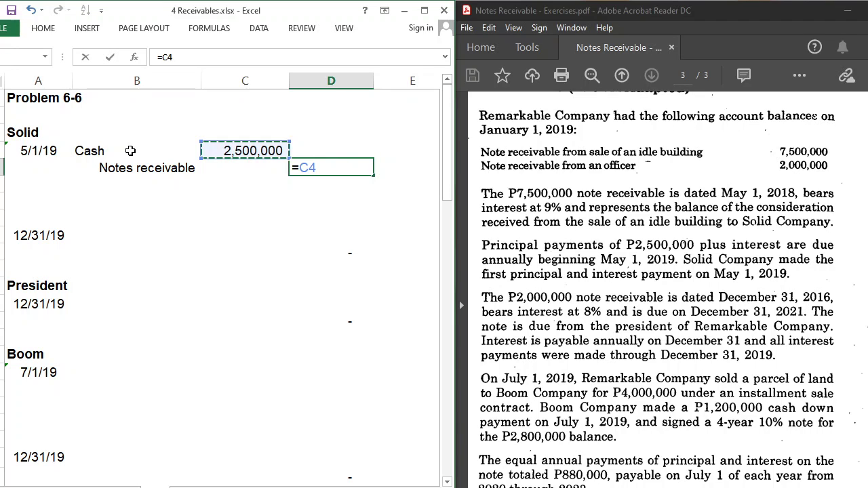
key("Return")
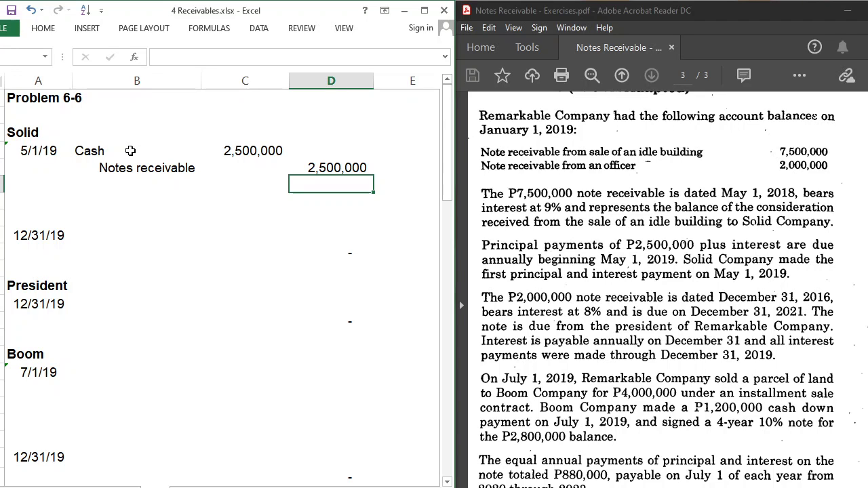
- Add Interest income as the next credit account in B6 of the 5/1/19 entry
key("Left")
key("Left")
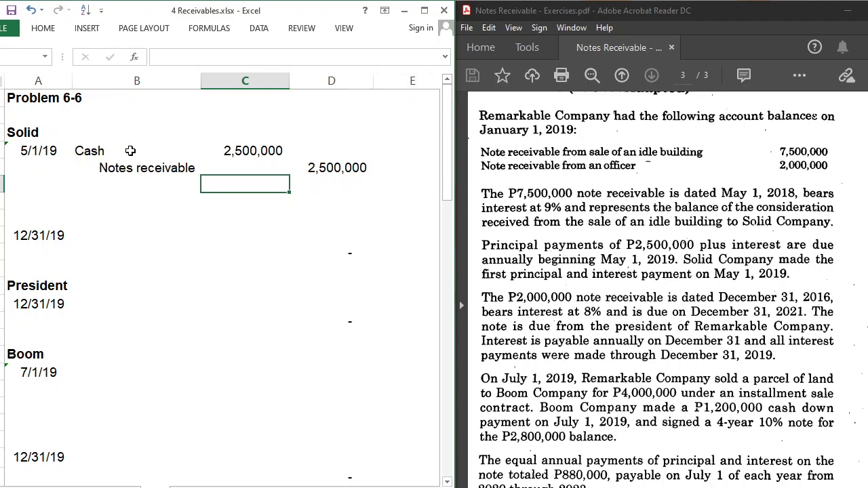
type("INtere")
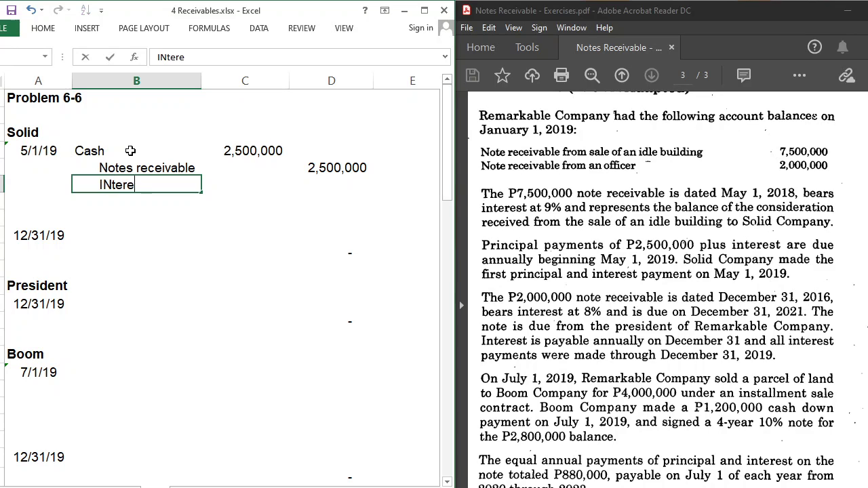
key("BackSpace")
key("BackSpace")
key("BackSpace")
key("BackSpace")
key("BackSpace")
type("nterest income")
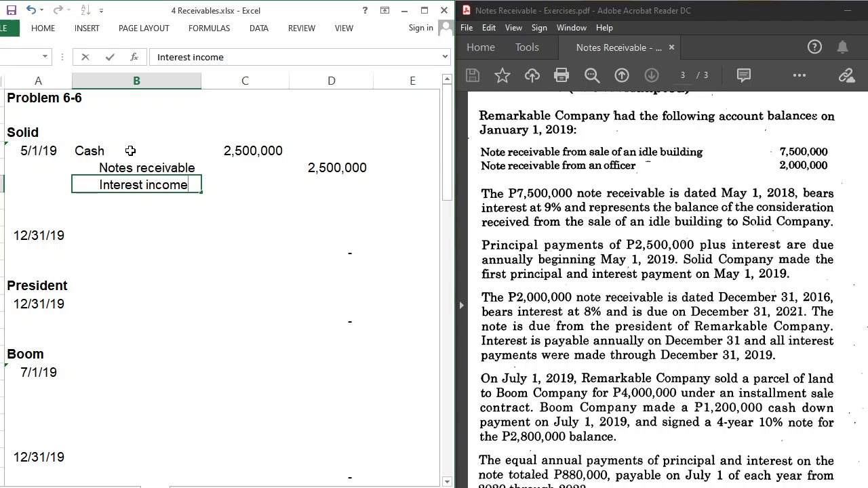
key("Return")
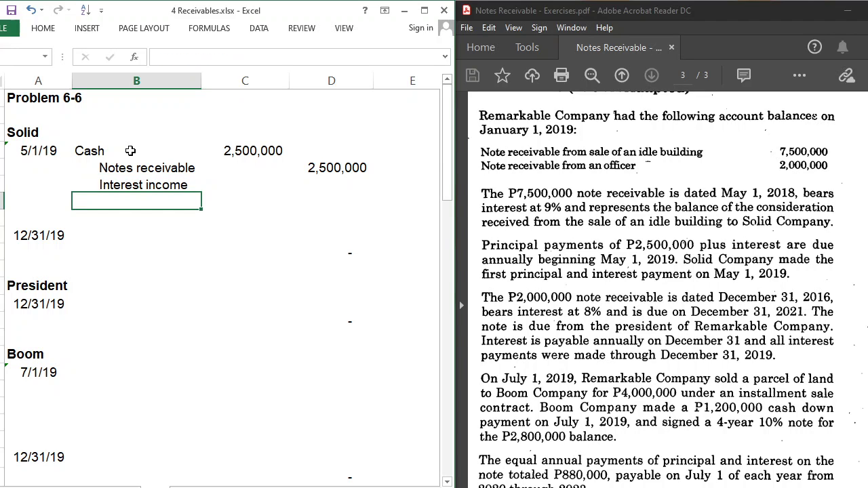
- Add Accrued interest rec. as the last credit account in B7 of the 5/1/19 entry
type("Accred")
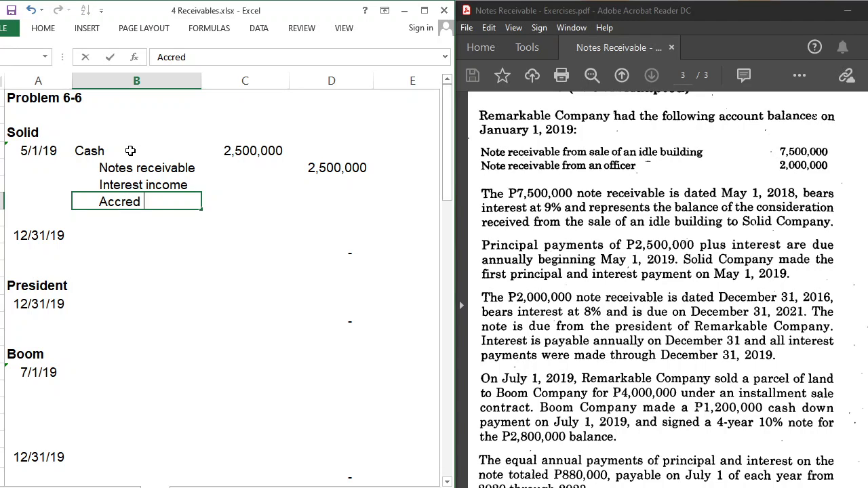
key("BackSpace")
key("BackSpace")
key("BackSpace")
type("ued interes")
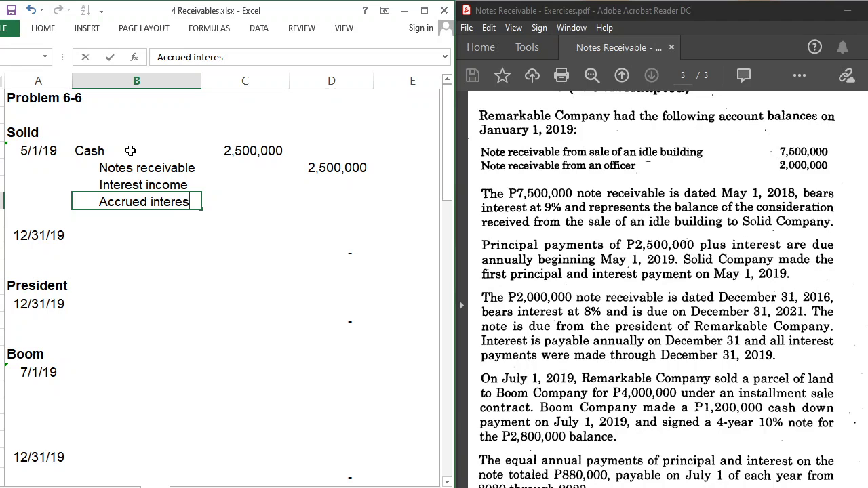
type("t rec.")
key("Return")
- Enter the date 5/1/18 as text in column A, in the blank area well below the Non-Current Asset heading
key("Down")
key("Down")
key("Down")
key("Down")
key("Down")
key("Down")
key("Down")
key("Down")
key("Down")
key("Down")
key("Down")
key("Down")
key("Down")
key("Down")
key("Down")
key("Down")
key("Down")
key("Down")
key("Down")
key("Down")
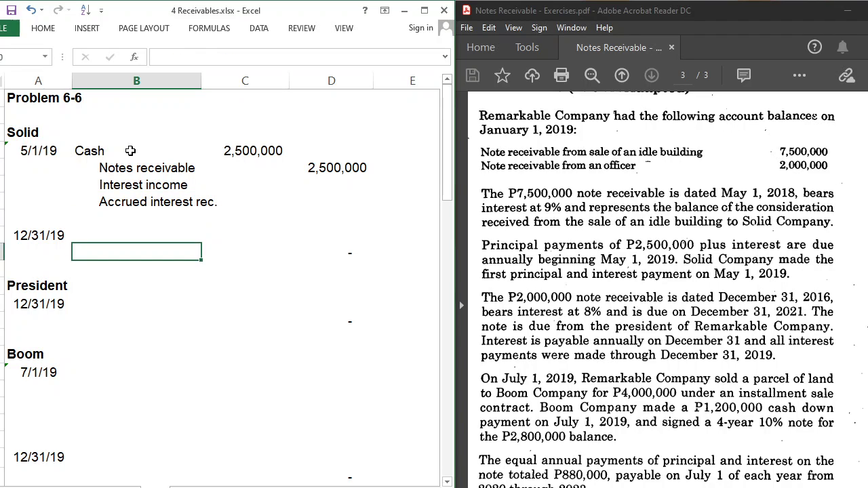
key("Down")
key("Down")
key("Down")
key("Down")
key("Down")
key("Down")
key("Down")
key("Down")
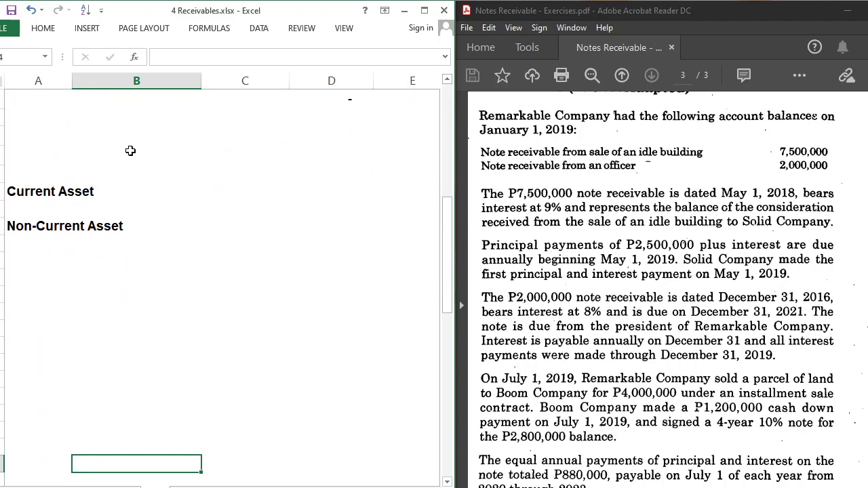
key("Left")
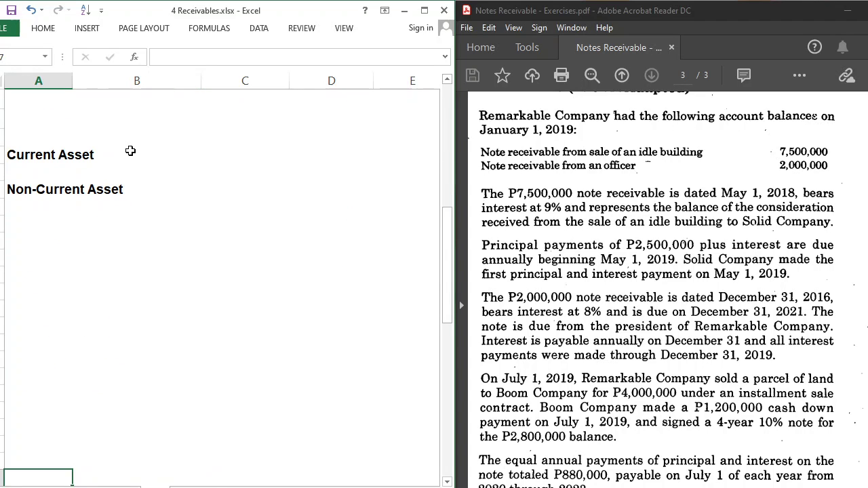
key("Down")
key("Down")
key("Down")
key("Down")
key("Down")
key("Down")
key("Down")
key("Down")
key("Down")
key("Down")
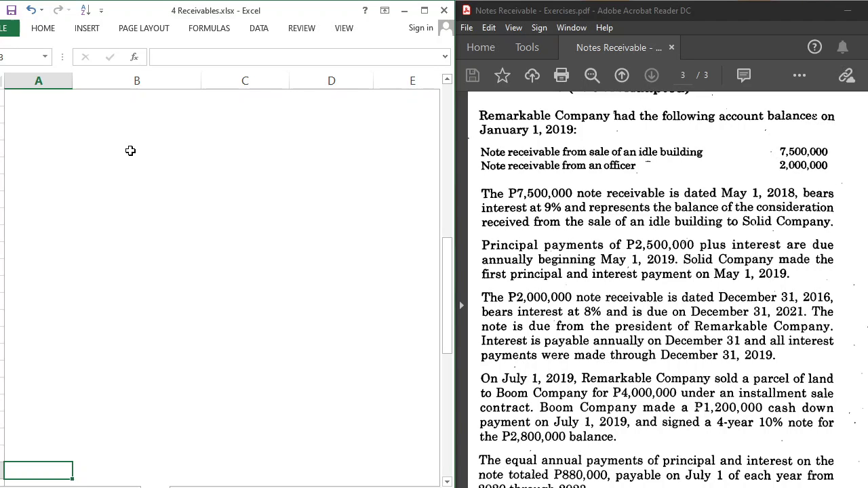
type("'5/1/18")
key("Return")
- Enter Notes rec. as the debit account beside 5/1/18, with Land indented beneath it as the credit account
key("Up")
key("Right")
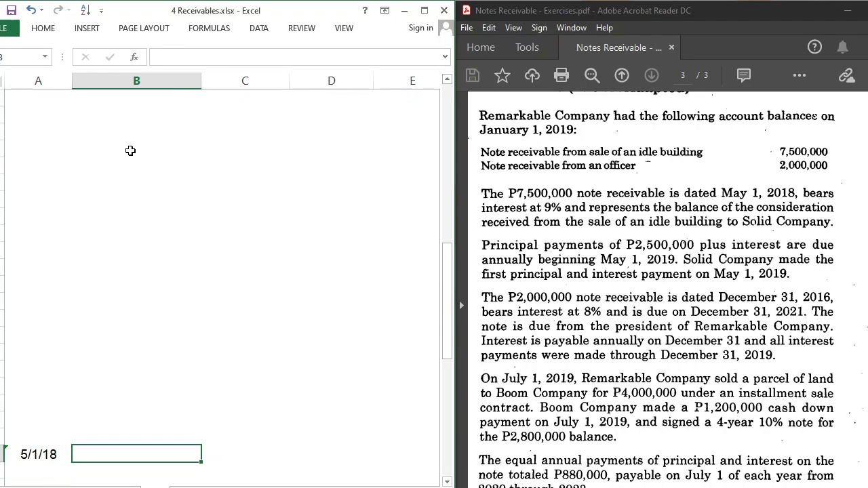
type("Notes")
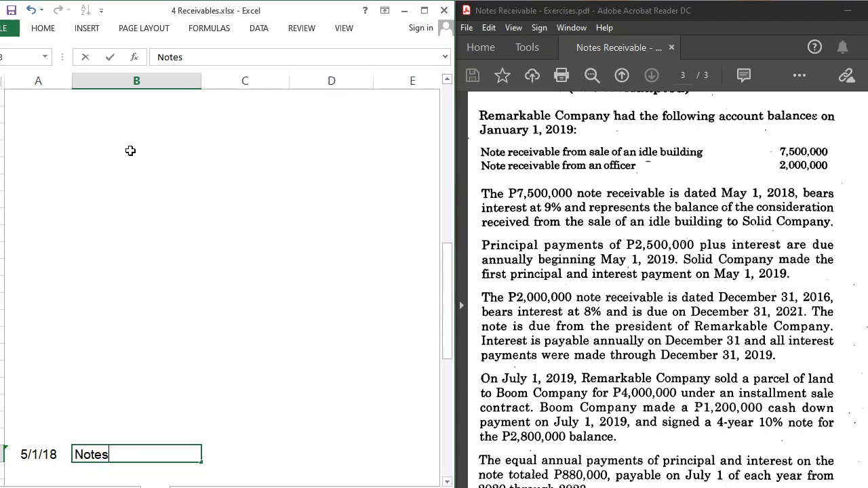
type(" rec.")
key("Return")
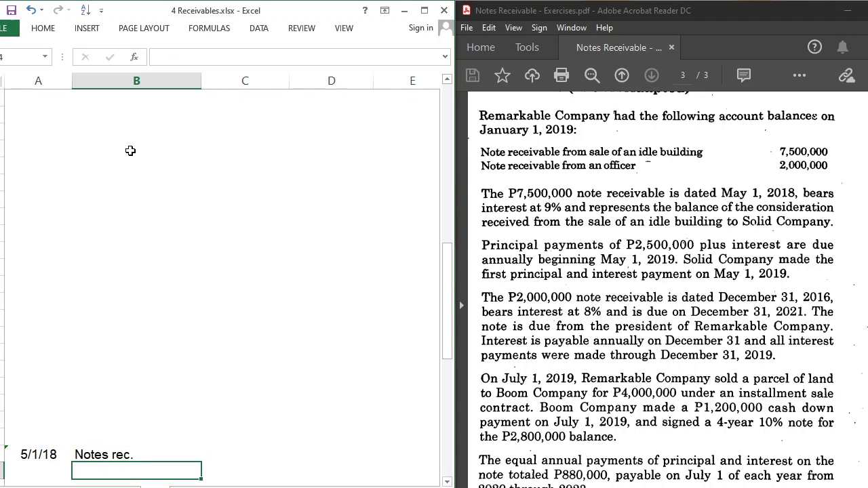
type("Land")
key("Return")
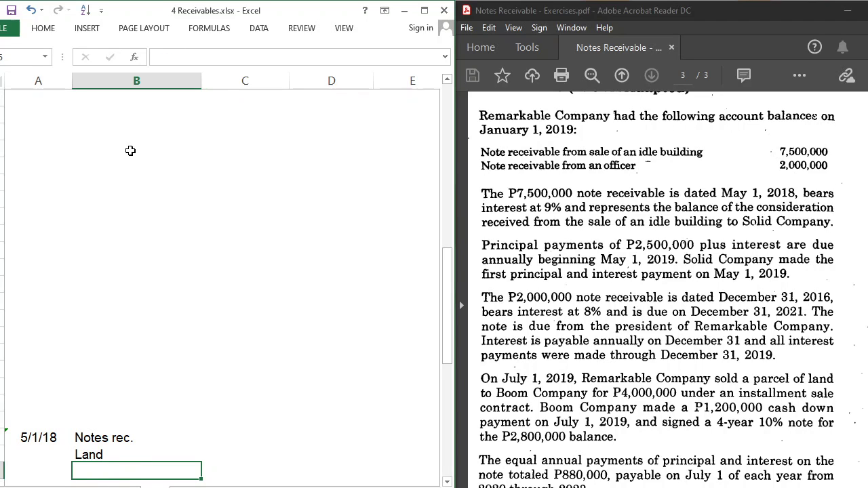
key("Up")
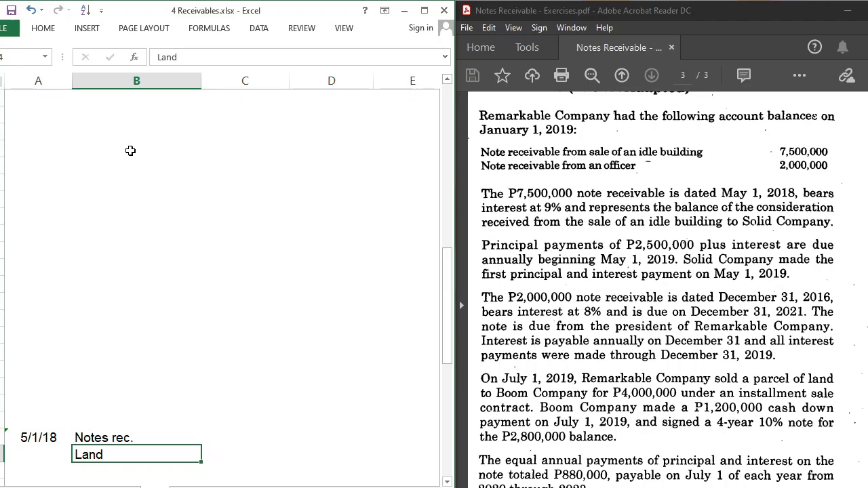
type("L")
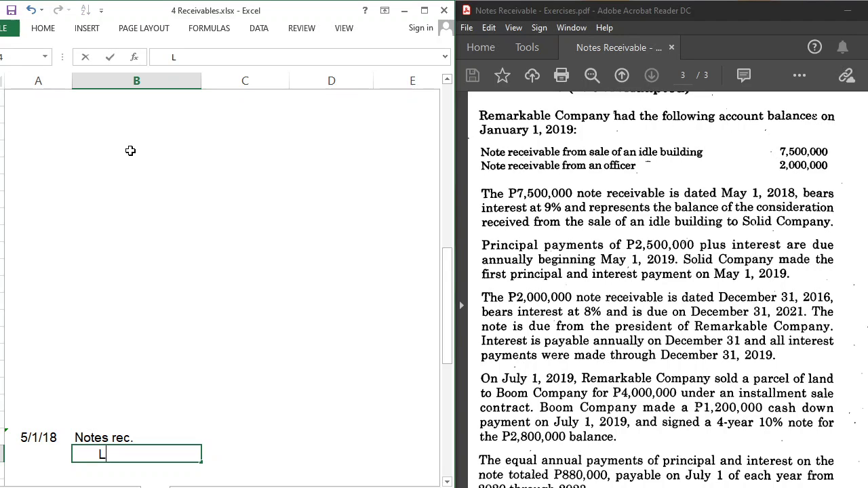
type("and")
key("Return")
- Debit Notes rec. for 7,500,000 in column C and enter the placeholder xx as the Land credit in column D
key("Up")
key("Up")
key("Right")
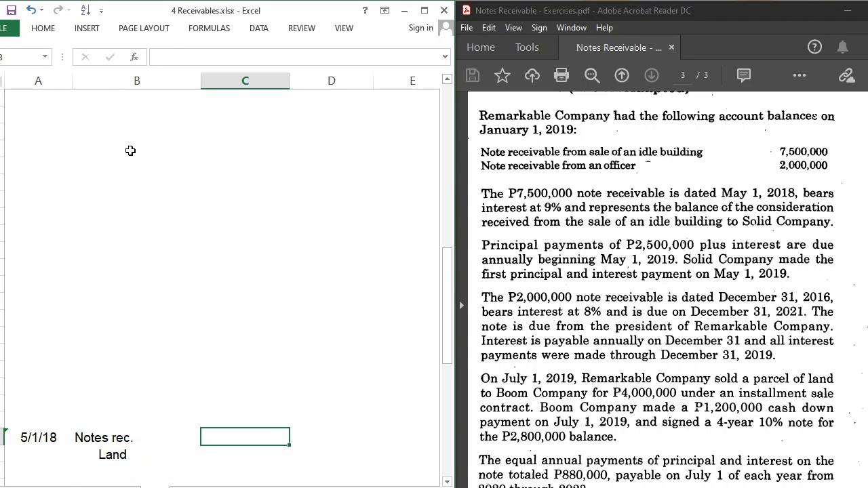
type("7,50")
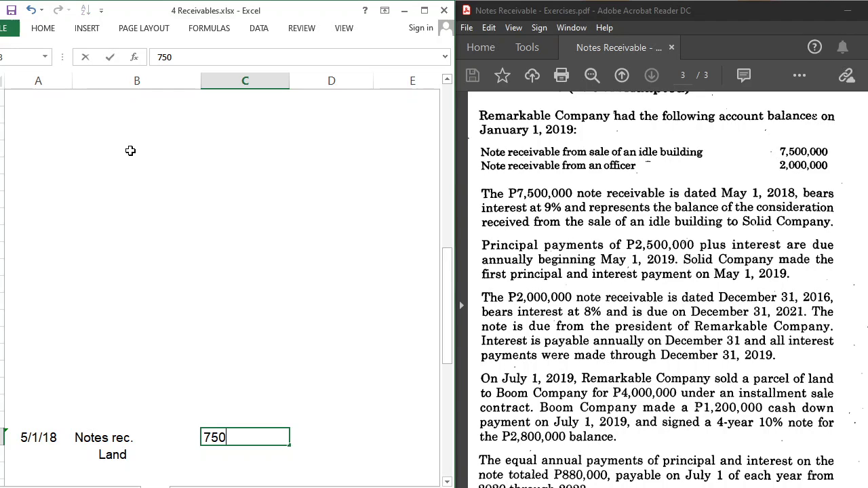
type("0,000")
key("Return")
key("Right")
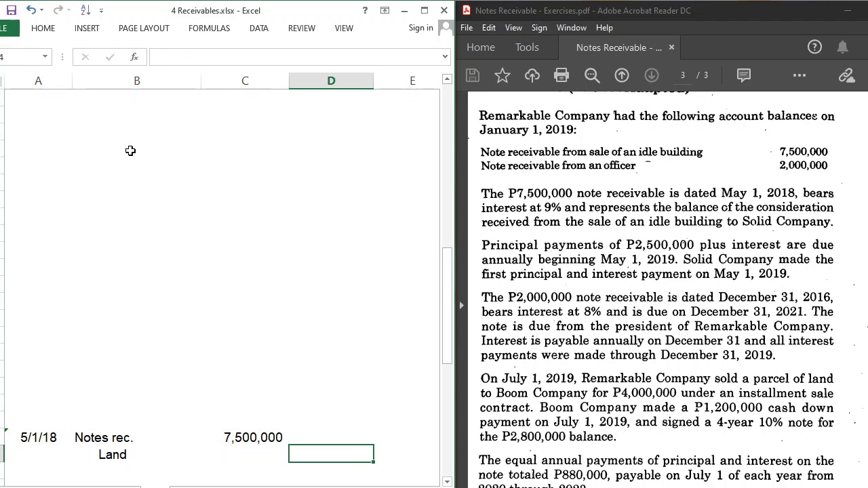
type("xx")
key("Return")
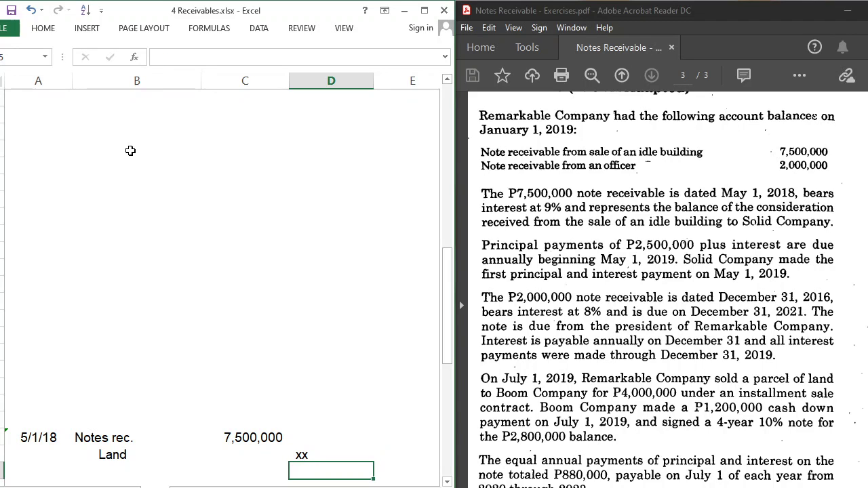
- Start a second entry by entering the date 12/31/18 as text in column A, two rows below the Land line
key("Down")
key("Down")
key("Down")
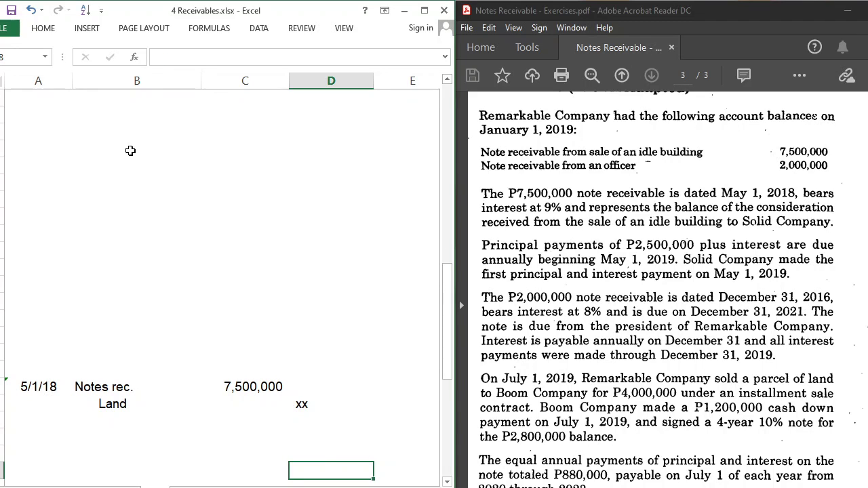
scroll(130, 151, "down", 1)
key("Up")
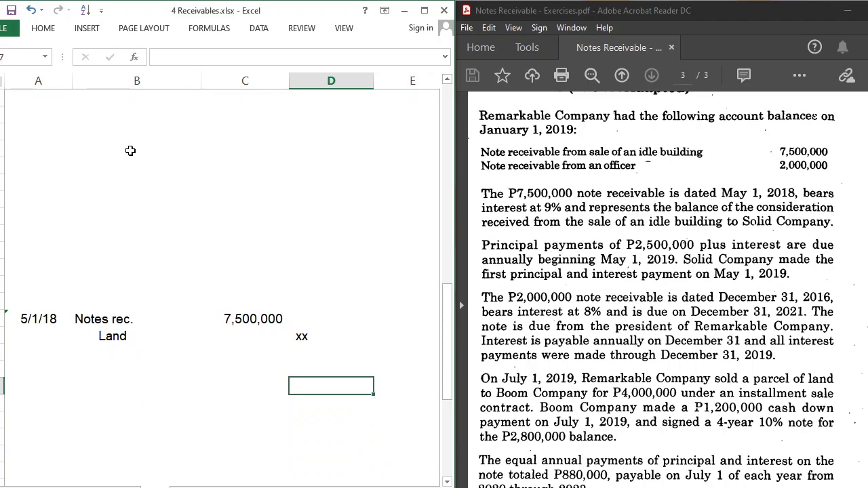
key("Up")
key("Left")
key("Left")
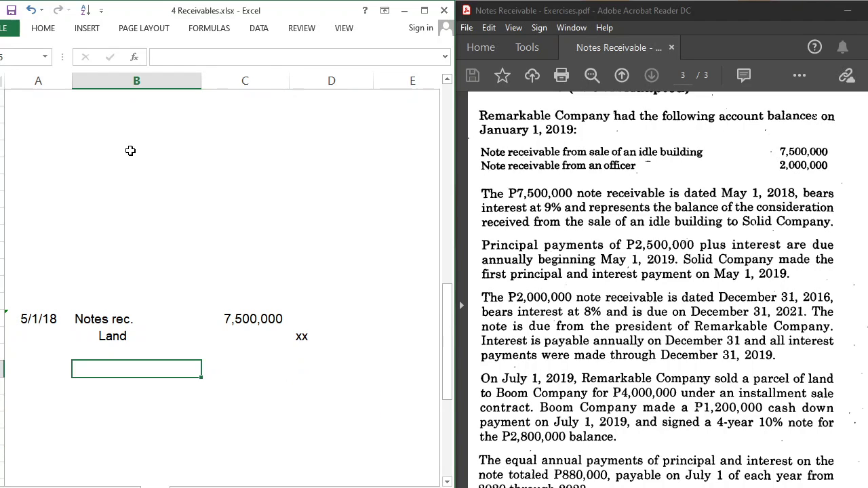
key("Left")
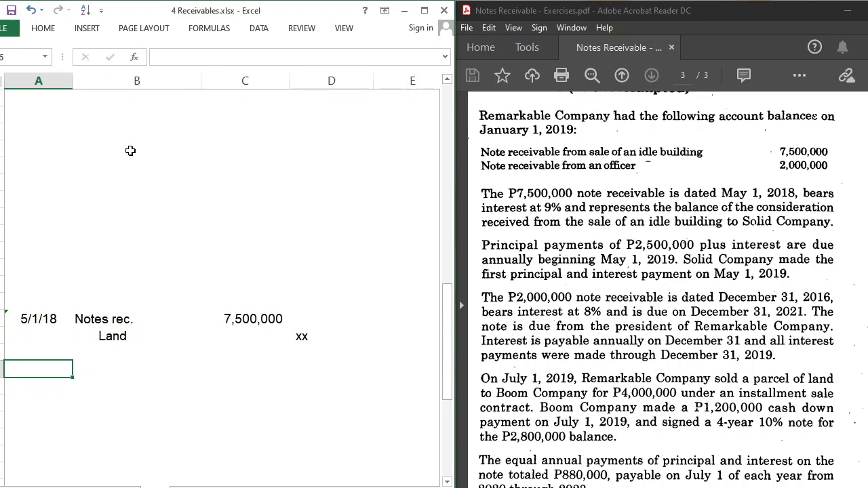
type("'12/31/18")
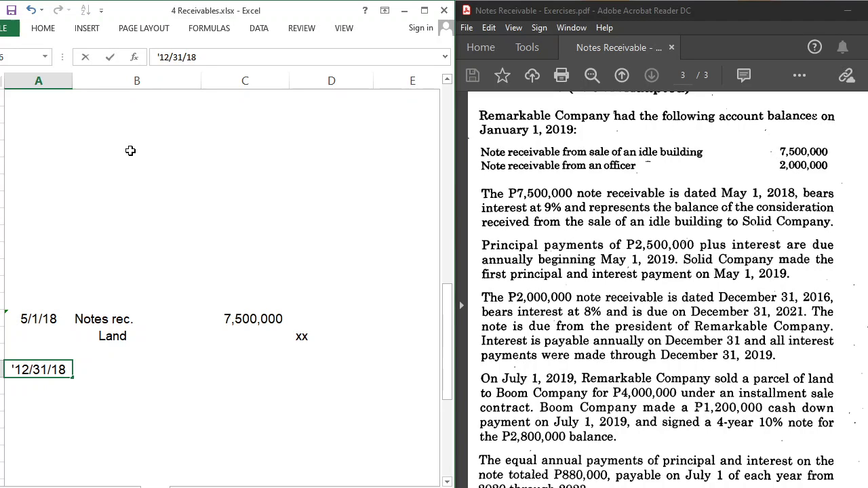
- Enter Accrued interest rec. as the debit account beside 12/31/18
key("Tab")
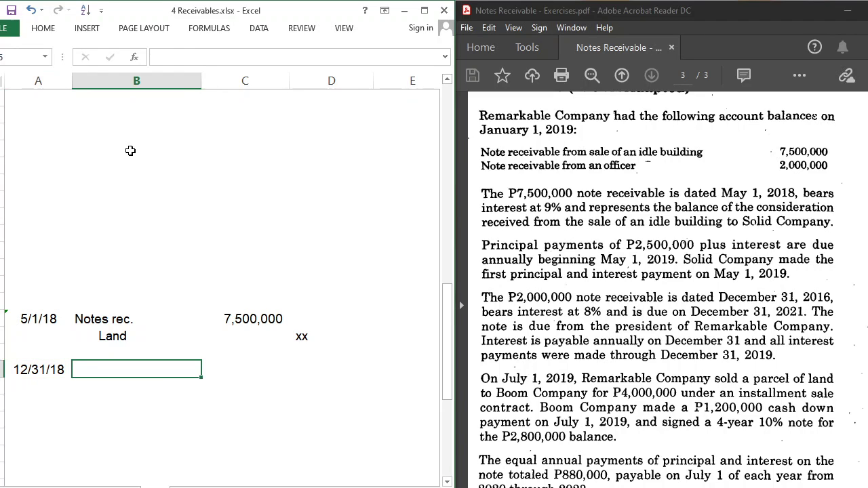
type("Accrued ine")
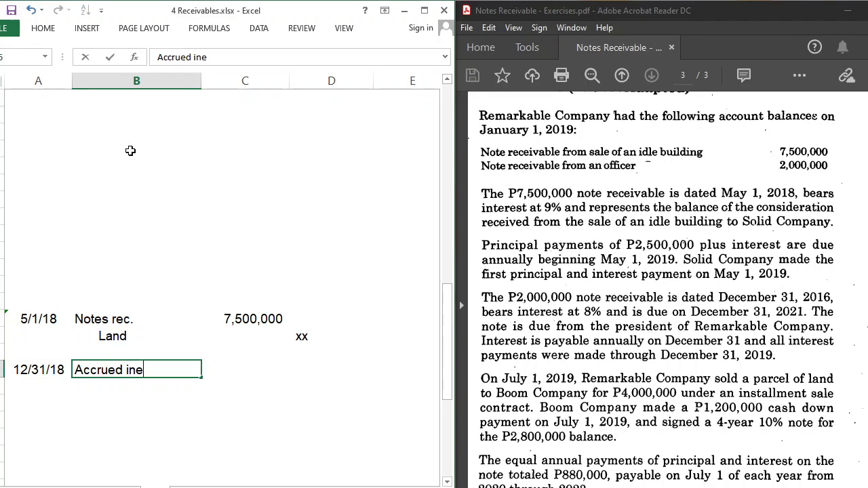
type("tre")
key("BackSpace")
key("BackSpace")
key("BackSpace")
key("BackSpace")
type("terest inco")
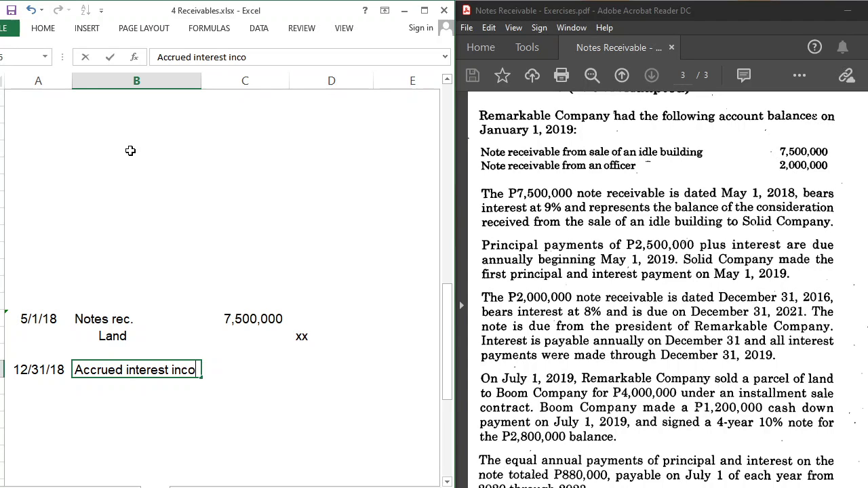
type("me")
key("BackSpace")
key("BackSpace")
key("BackSpace")
key("BackSpace")
key("BackSpace")
key("BackSpace")
key("BackSpace")
key("BackSpace")
type("st rec.")
key("Return")
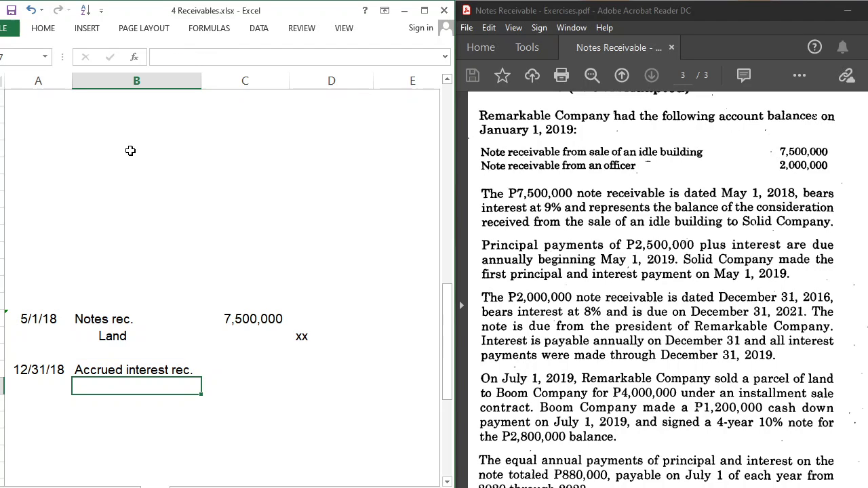
- Add Interest income, indented, as the credit account of the 12/31/18 entry
type("Intest")
key("BackSpace")
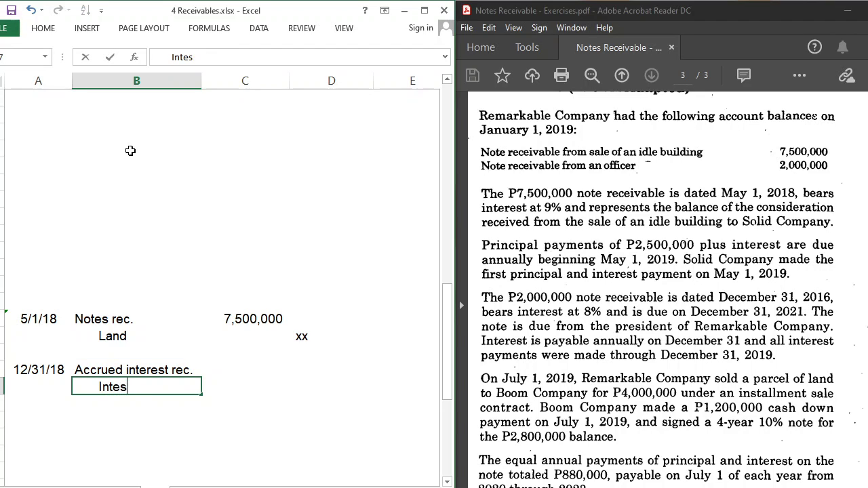
key("BackSpace")
key("BackSpace")
type("res")
key("BackSpace")
key("BackSpace")
key("BackSpace")
type("erest income")
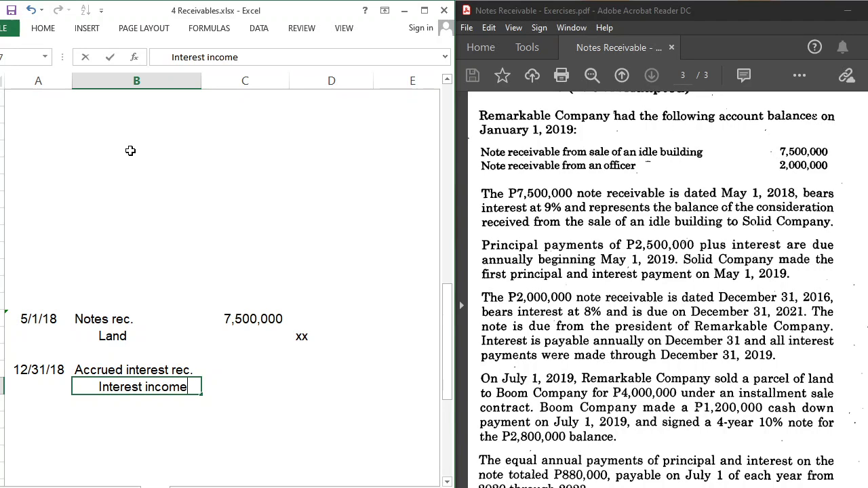
key("Return")
- Compute the Accrued interest rec. debit of the 12/31/18 entry in column C with the formula =7500000*9%*8/12
key("Up")
key("Right")
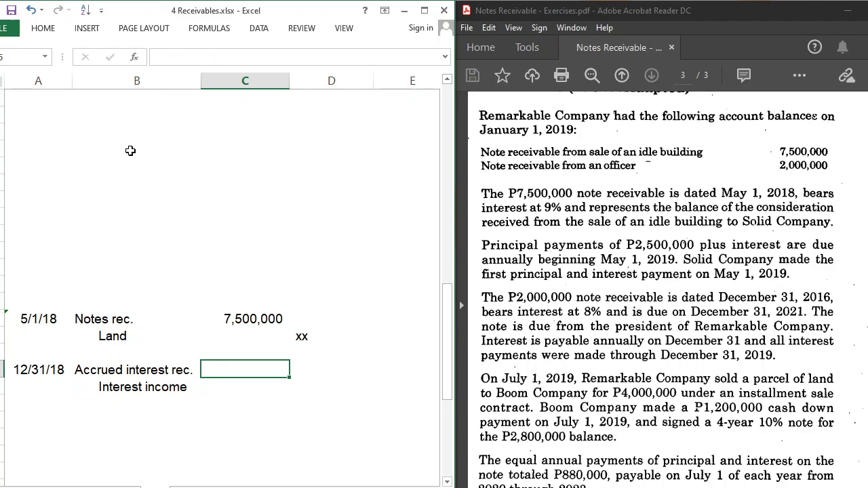
type("=7500000")
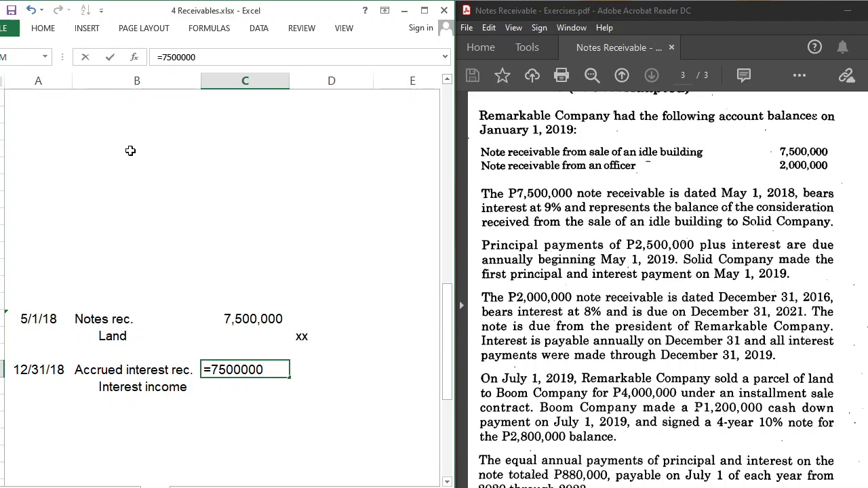
type("*9%*8/12")
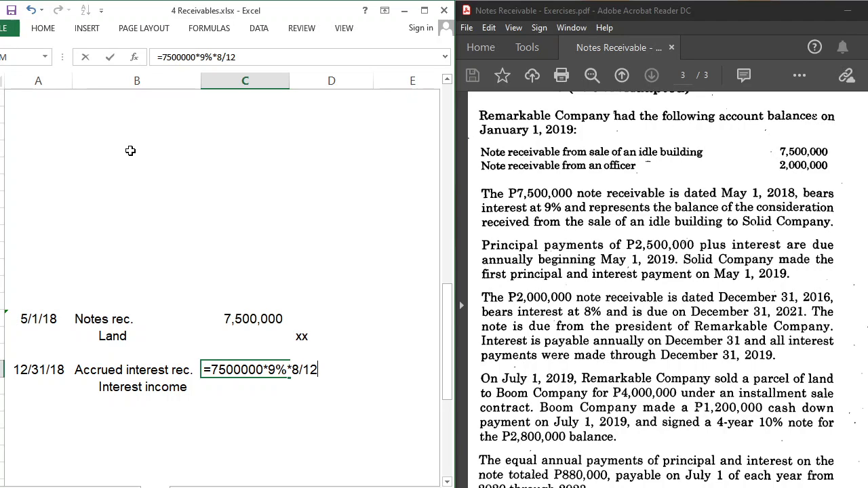
key("Return")
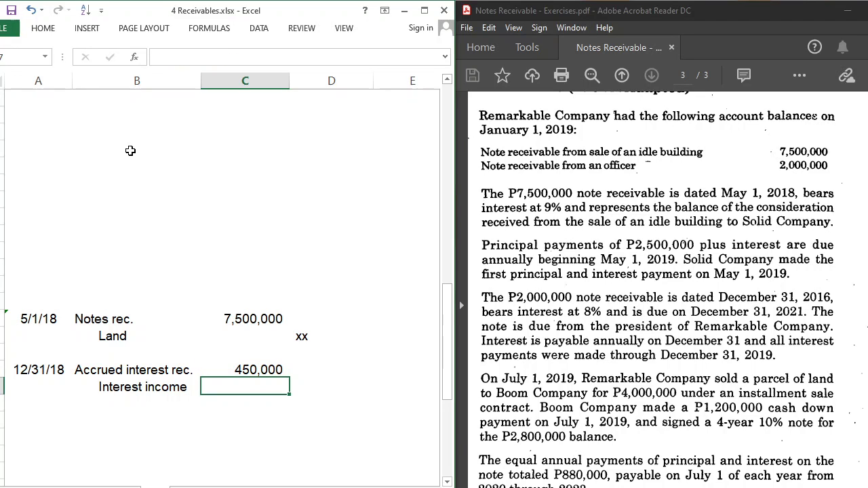
- Credit Interest income in column D with a formula that references the Accrued interest rec. debit
key("Right")
type("=")
key("Up")
key("Left")
key("Return")
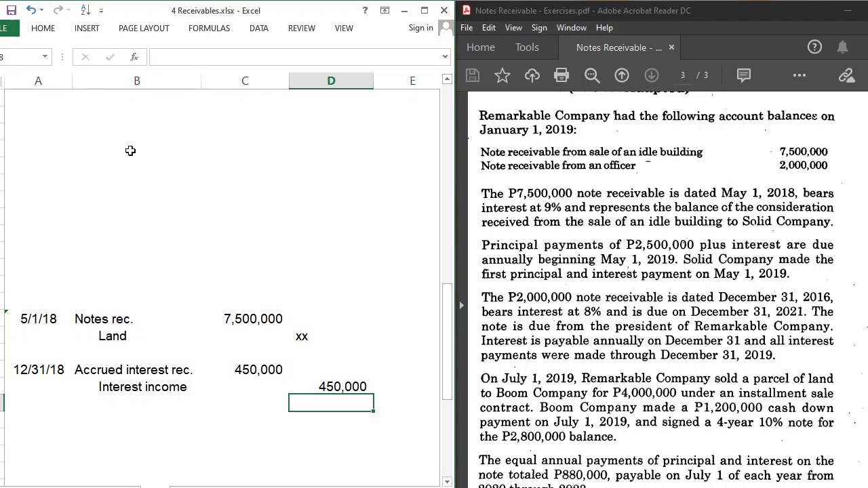
- Return to Solid's 5/1/19 entry and enter 450000 as the Accrued interest rec. credit in D7
key("Up")
key("Up")
key("Up")
key("Up")
key("Up")
key("Up")
key("Up")
key("Up")
key("Up")
key("Up")
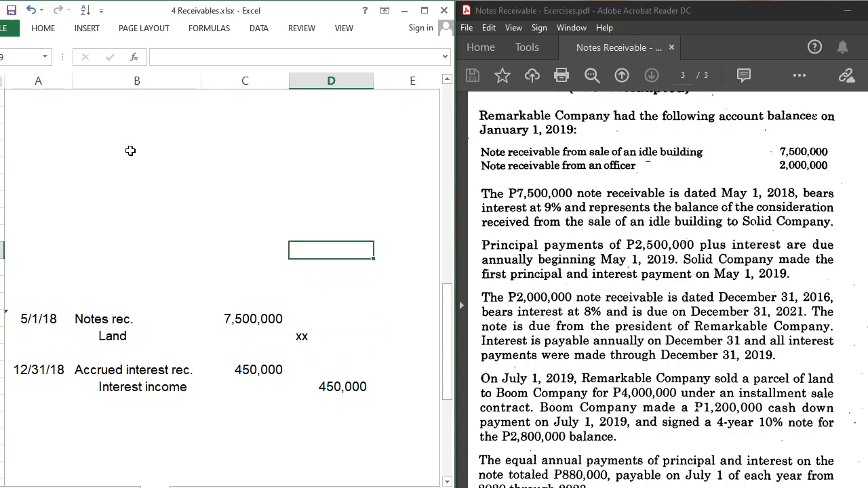
key("Up")
key("Up")
key("Up")
key("Up")
key("Up")
key("Up")
key("Up")
key("Up")
key("Up")
key("Up")
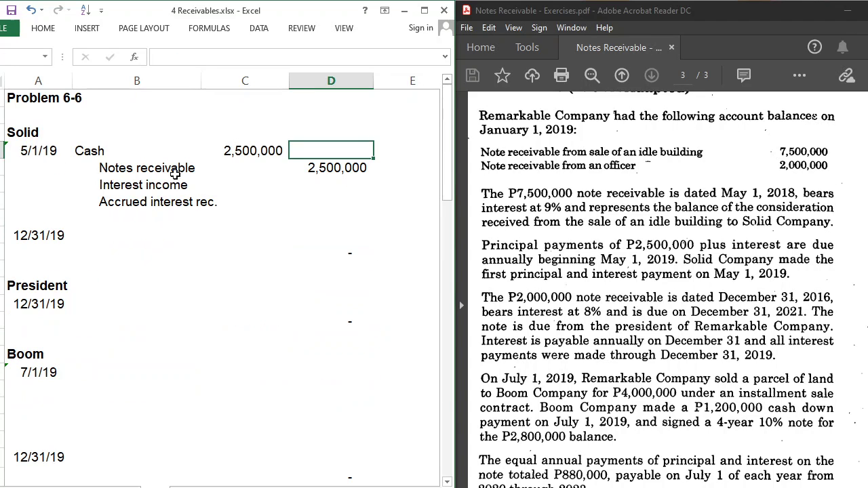
left_click(343, 198)
type("45")
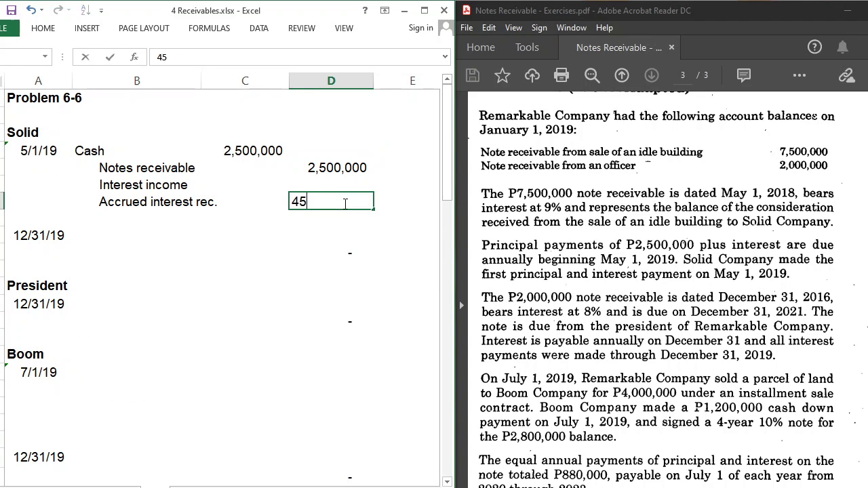
type("0000")
key("Return")
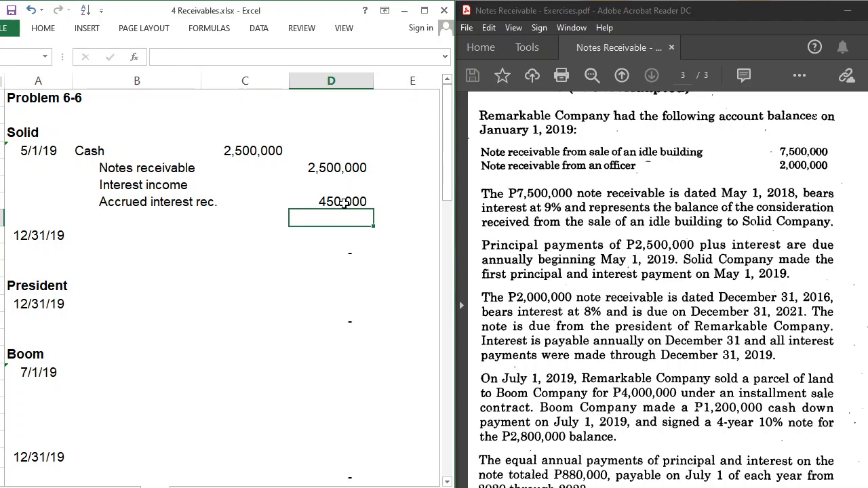
left_click(344, 204)
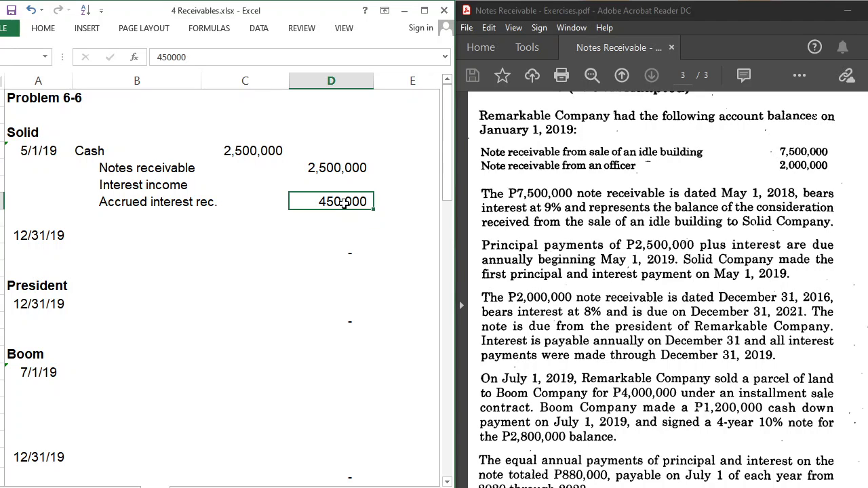
- Compute the Interest income credit of Solid's 5/1/19 entry in D6 with the formula =7500000*9%*4/12
key("Up")
type("=")
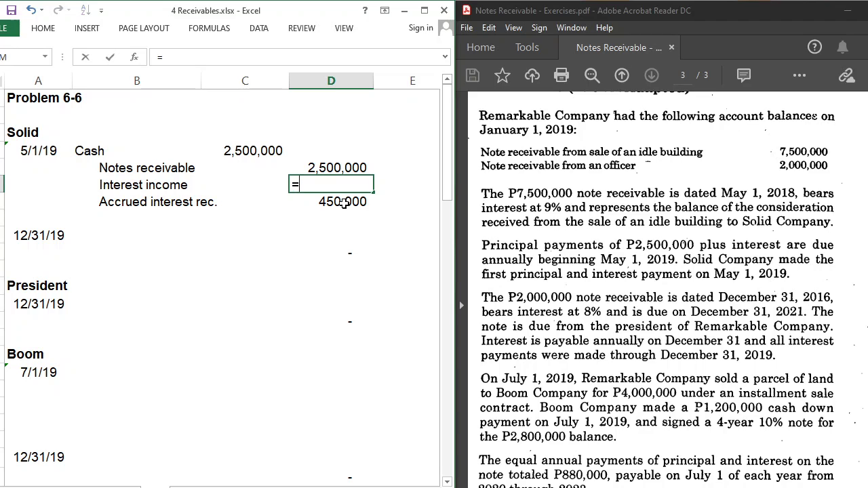
type("7500")
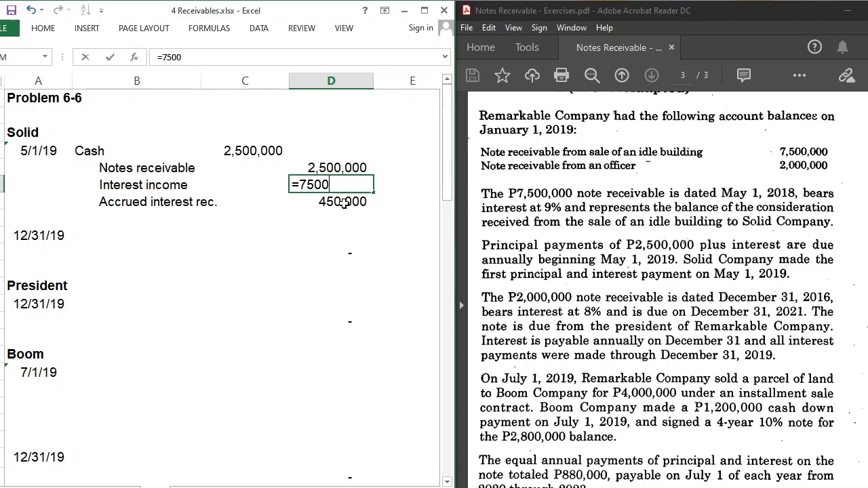
type("000*9")
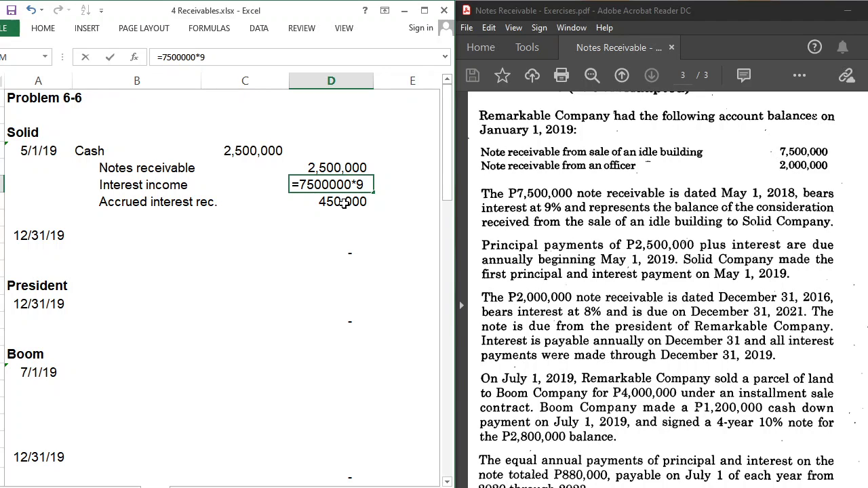
type("%")
type("*4/12")
key("Return")
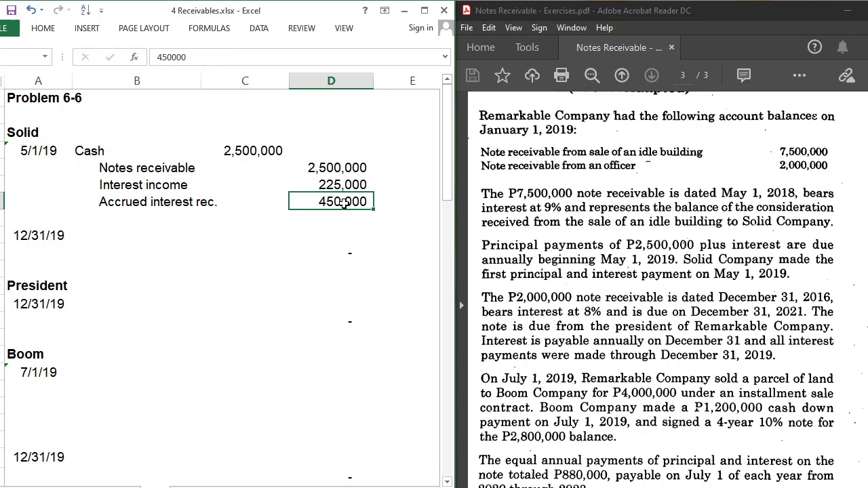
- Calculate a full year's interest in D1 with =7500000*9%, compare it with the two interest credits in D6:D7, and clear D1
key("Up")
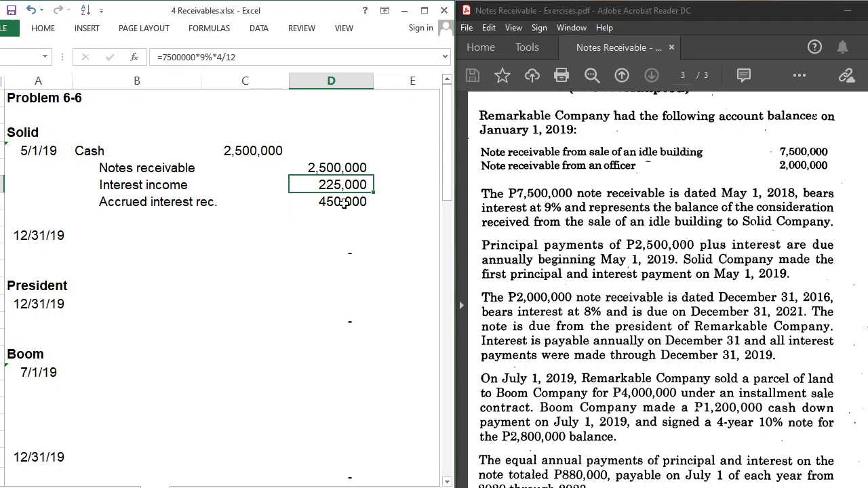
left_click(344, 202, "shift")
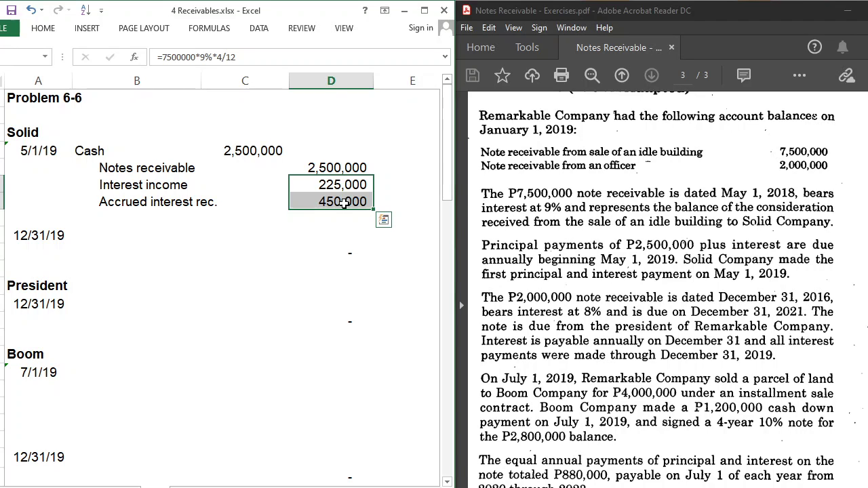
left_click(333, 104)
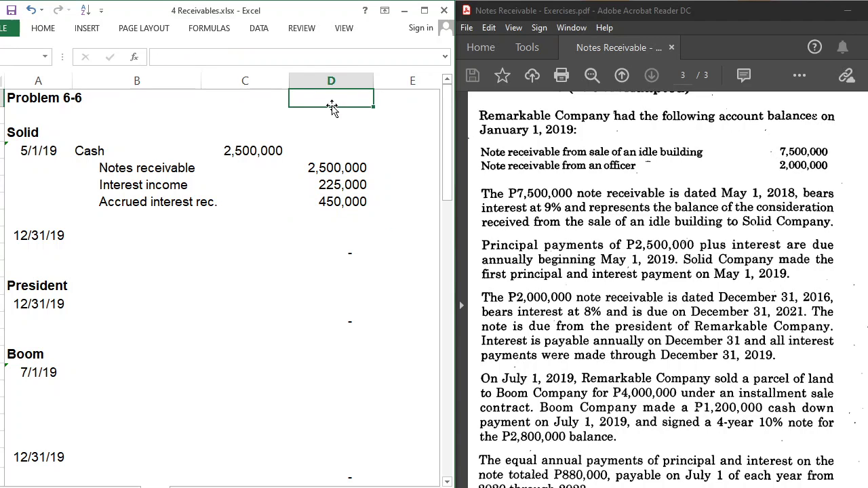
type("=7500000*9")
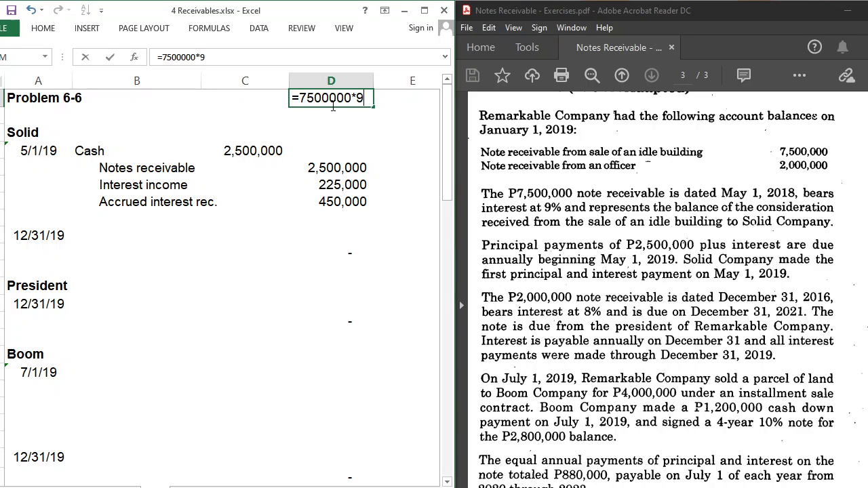
type("%")
key("Return")
left_click(332, 105)
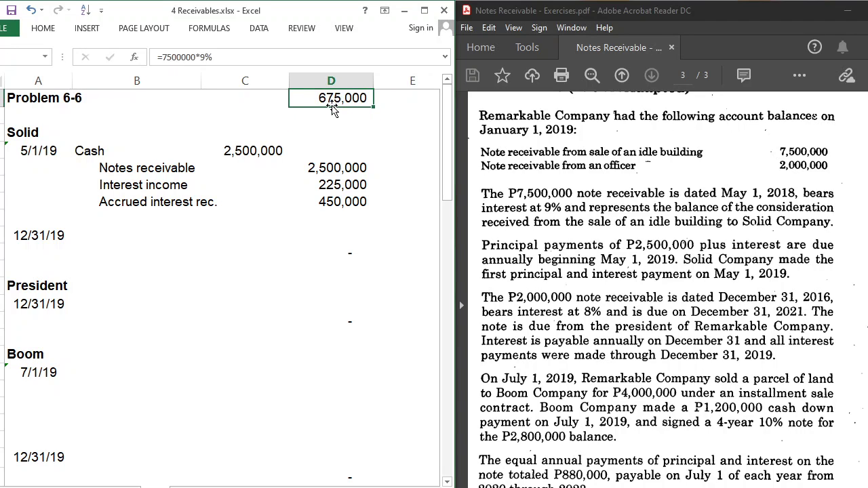
left_click_drag(354, 185, 355, 204)
left_click(354, 99)
key("Delete")
- Examine the Interest income and Accrued interest rec. credits of Solid's 5/1/19 entry, individually and together
key("Down")
key("Down")
key("Down")
key("Down")
key("Down")
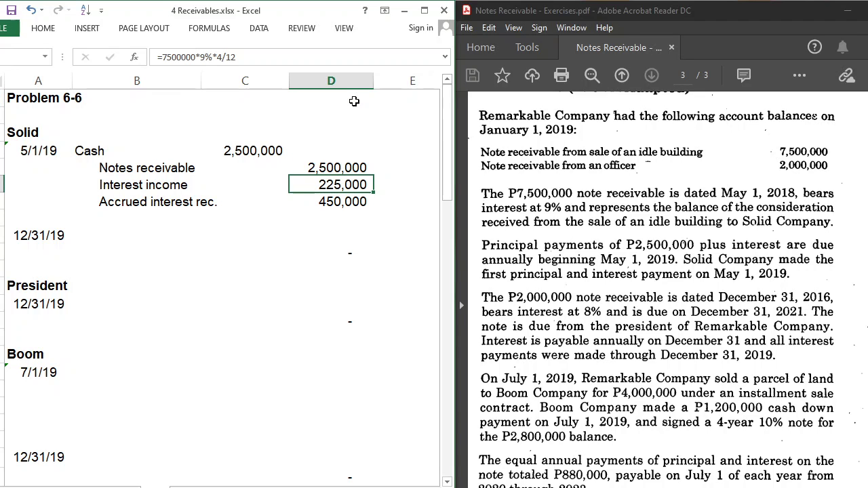
key("shift+space")
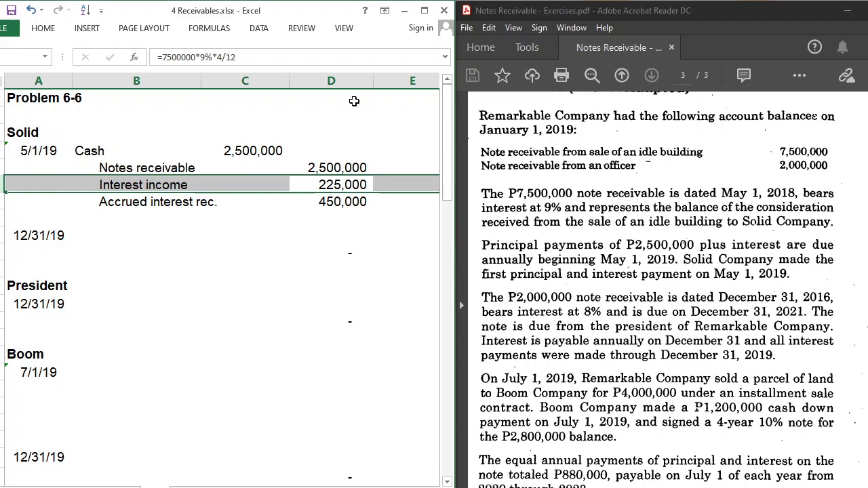
key("Down")
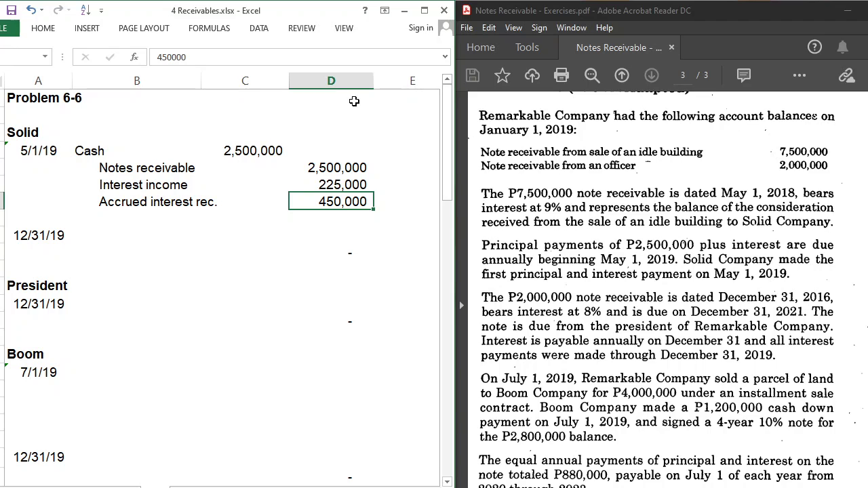
key("Up")
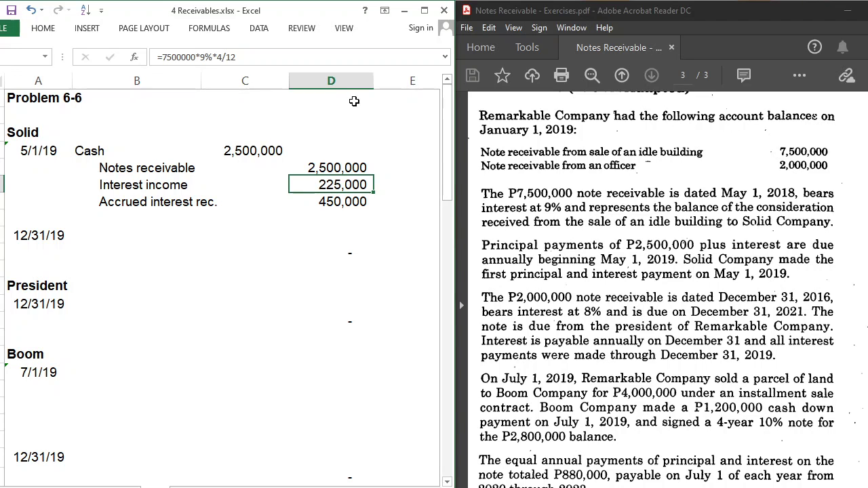
key("shift+Down")
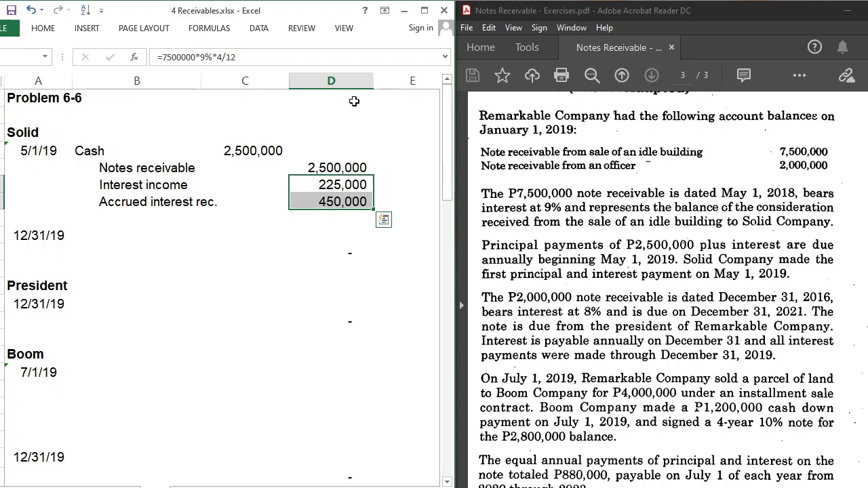
key("Down")
key("Down")
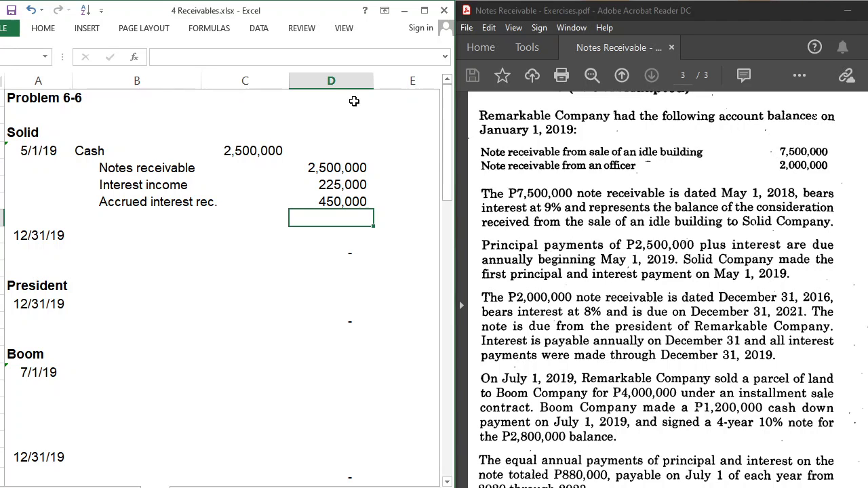
key("Up")
key("Up")
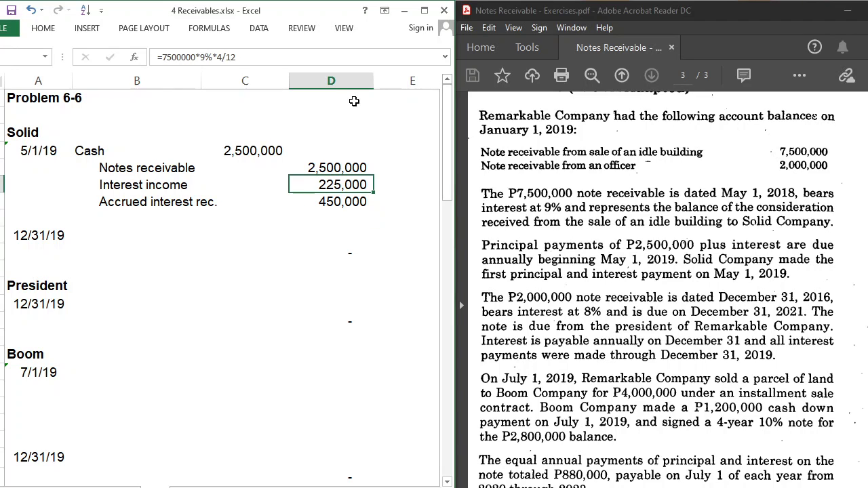
key("shift+Down")
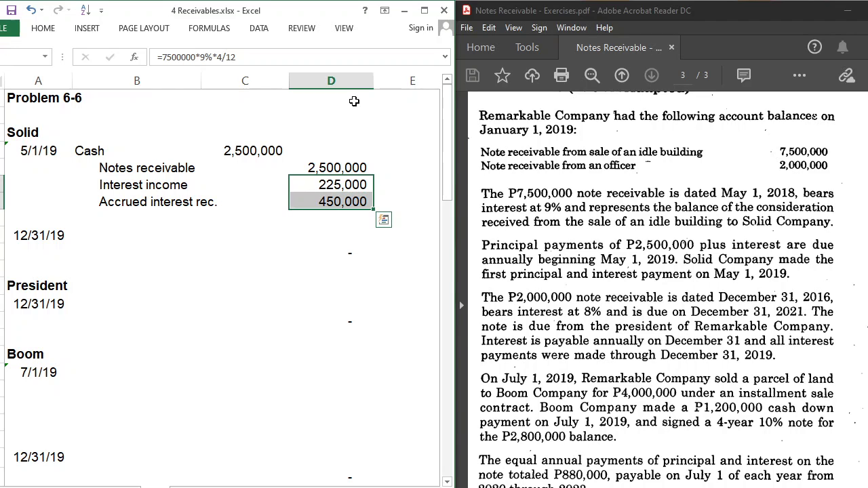
- Enter Accrued interest rec. as the debit account and Interest income as the credit account of Solid's 12/31/19 entry
key("Down")
key("Down")
key("Down")
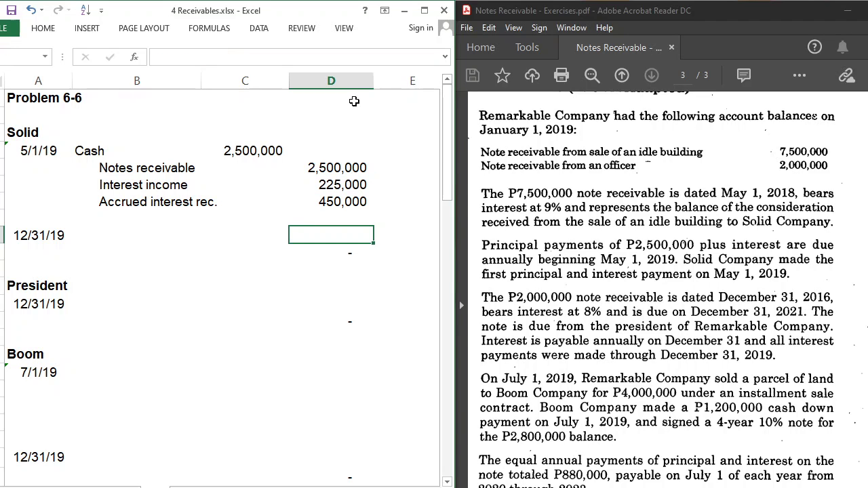
key("Left")
key("Left")
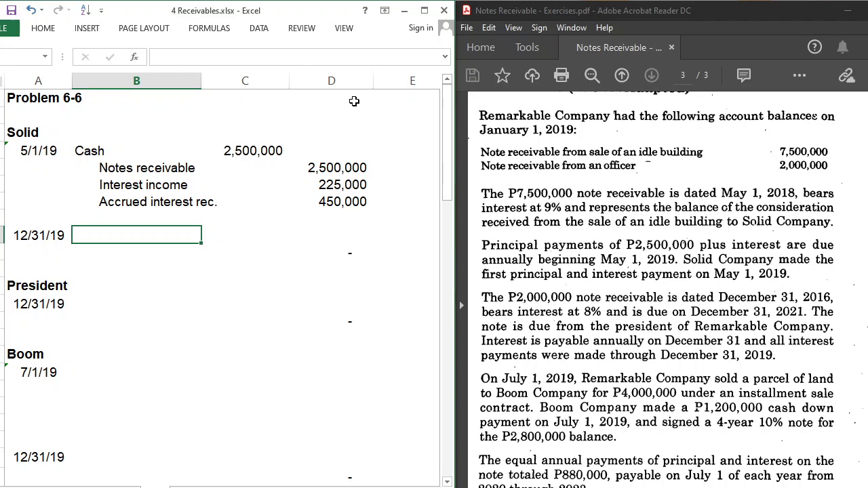
type("Accrued i")
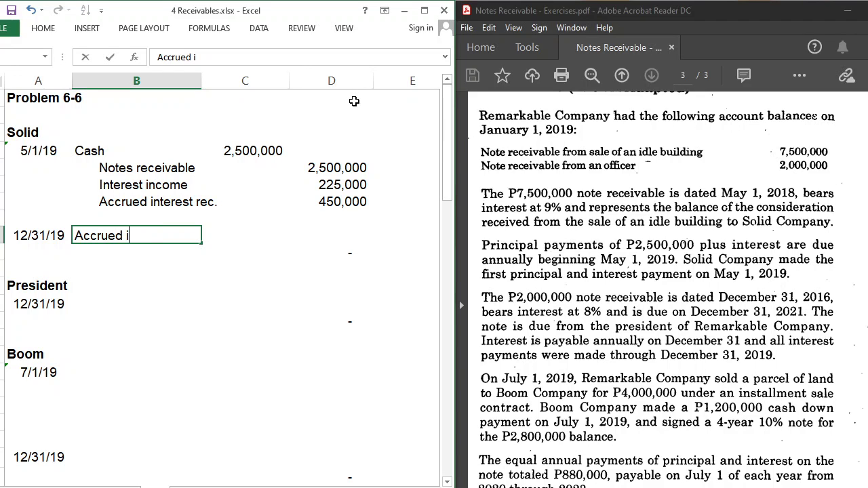
type("nterest rec.")
key("Return")
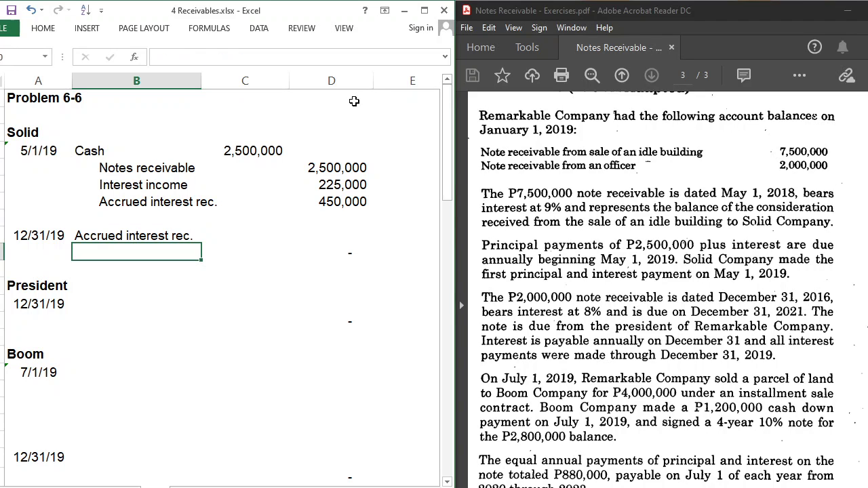
type("Inters")
key("BackSpace")
type("est income")
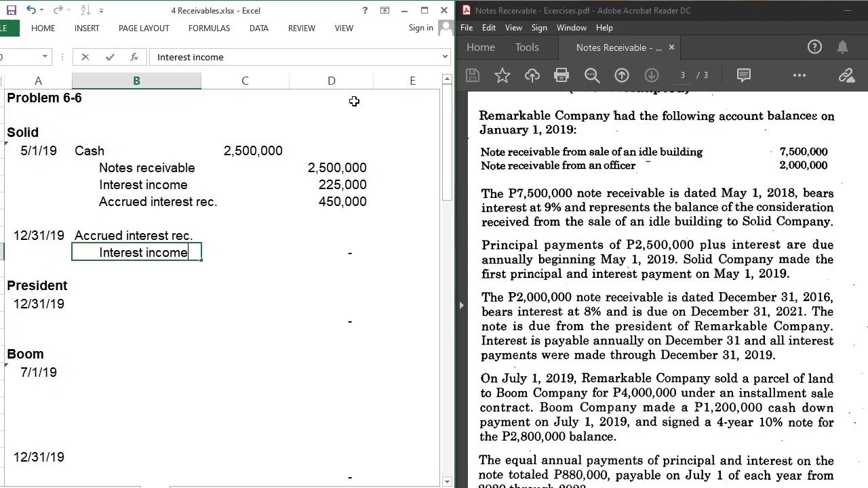
key("Return")
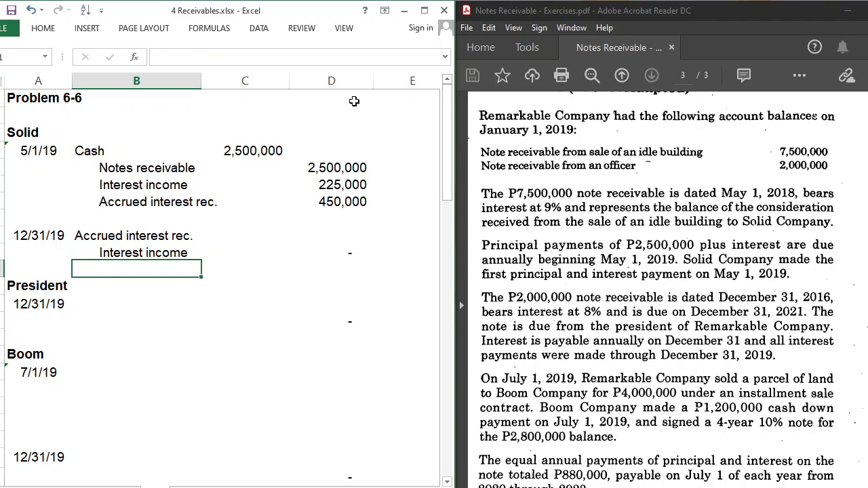
- Compute Solid's 12/31/19 Accrued interest rec. debit with =5000000*9%*8/12 and move to the account cell of President's 12/31/19 entry
key("Up")
key("Up")
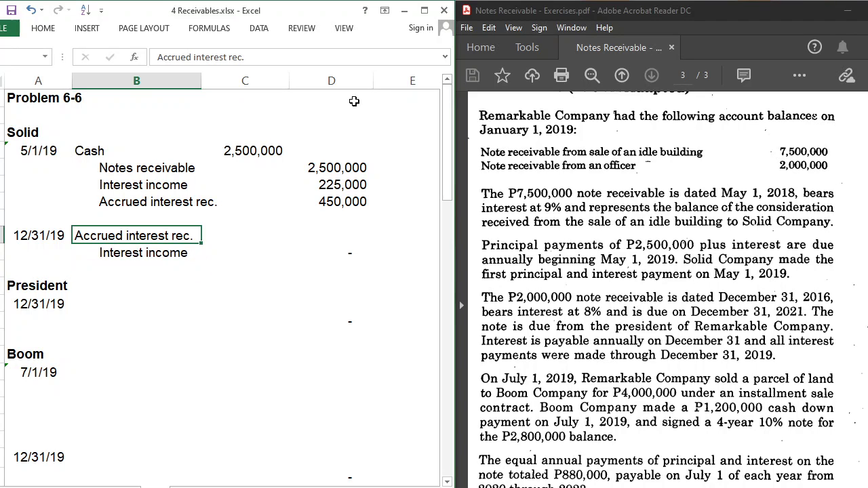
key("Right")
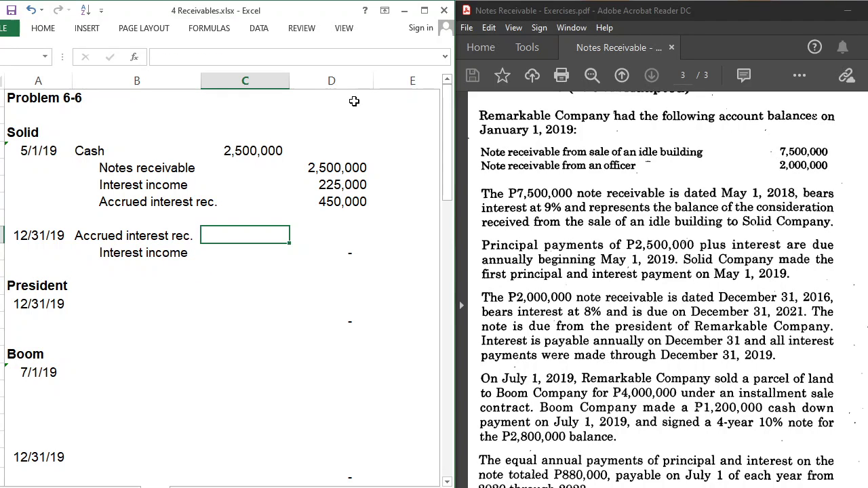
type("=5000")
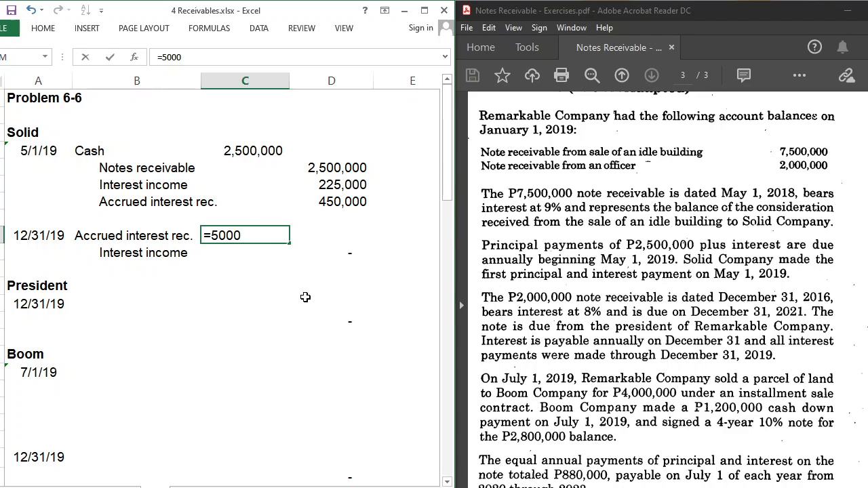
type("000*9")
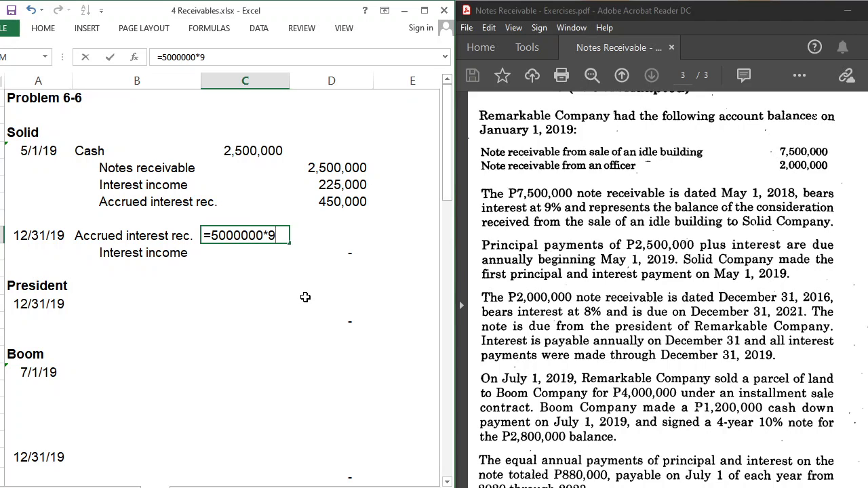
type("%*")
type("8/12")
key("Return")
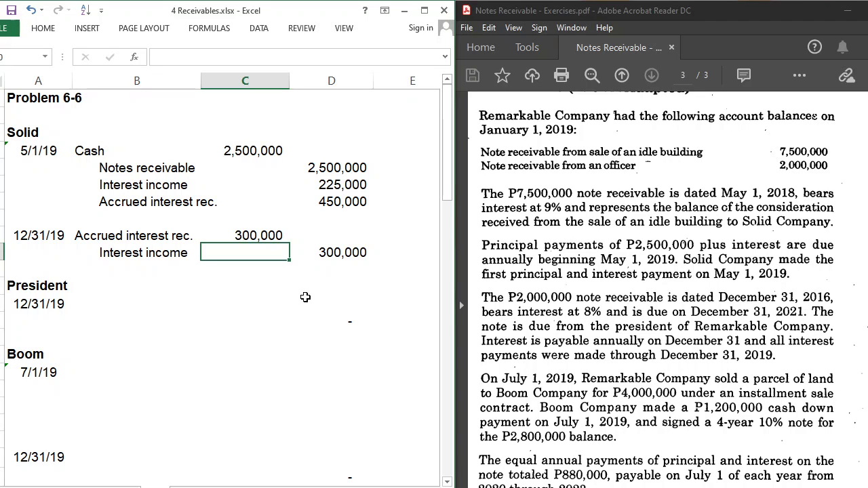
key("Down")
key("Down")
key("Down")
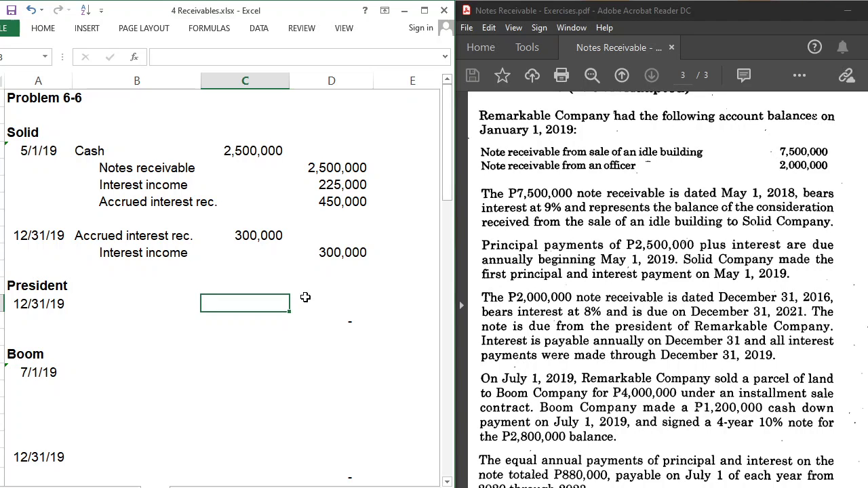
key("Left")
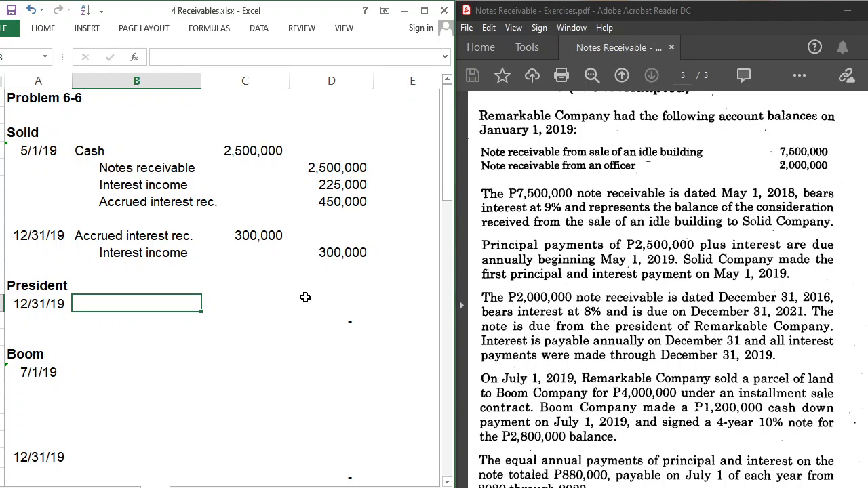
type("Accrued interes")
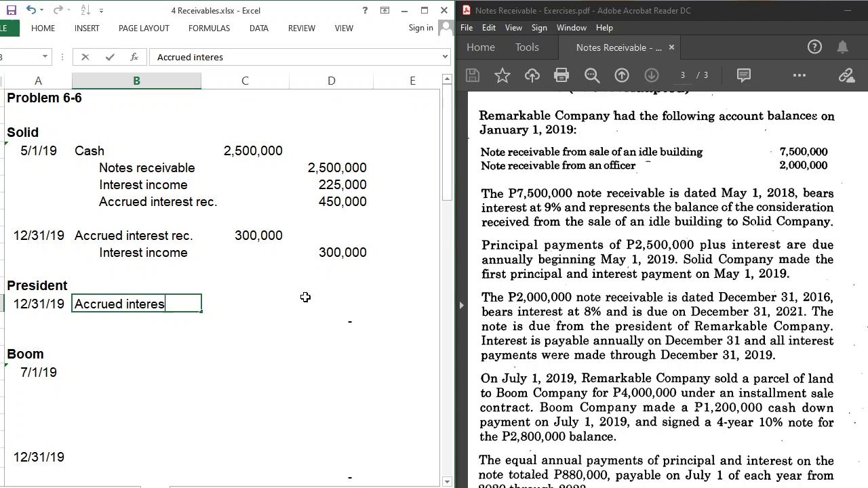
type("t receive")
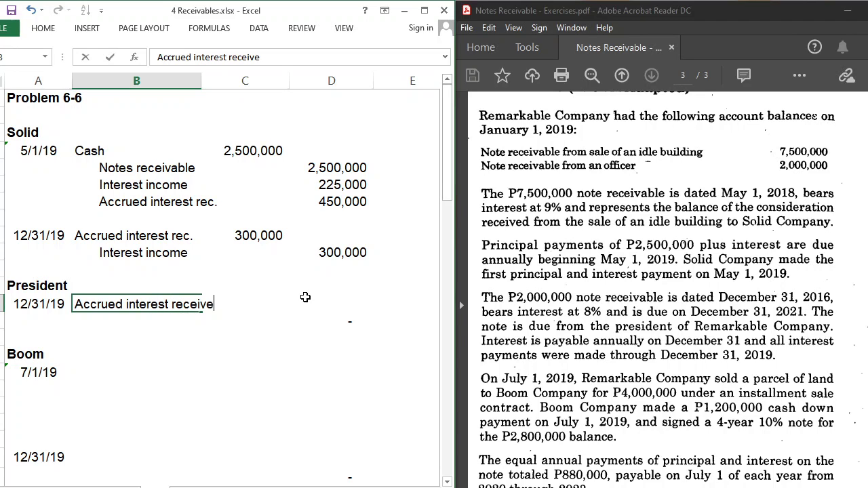
key("BackSpace")
key("BackSpace")
key("BackSpace")
key("BackSpace")
key("BackSpace")
key("BackSpace")
key("BackSpace")
key("BackSpace")
key("BackSpace")
key("BackSpace")
key("BackSpace")
key("BackSpace")
key("BackSpace")
key("BackSpace")
key("BackSpace")
key("BackSpace")
key("BackSpace")
key("BackSpace")
key("BackSpace")
key("BackSpace")
key("BackSpace")
key("BackSpace")
- Enter Cash as the debit account and Interest income as the credit account of President's 12/31/19 entry
type("Cash")
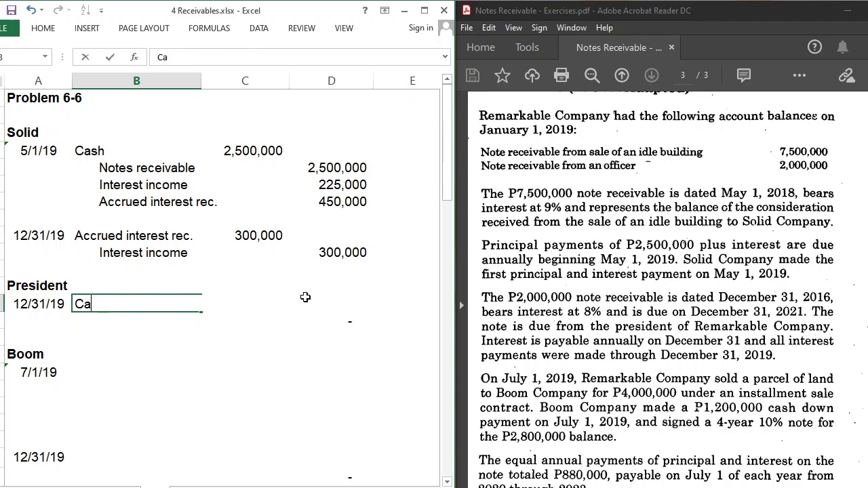
key("Return")
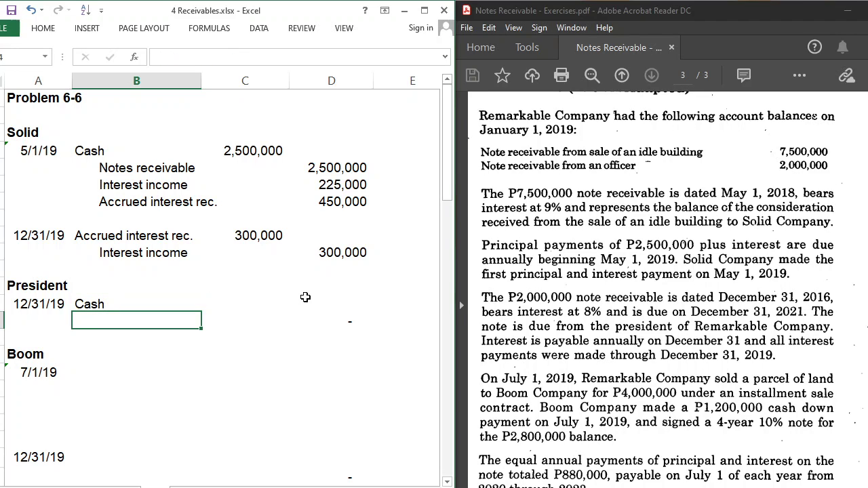
type("Interest i")
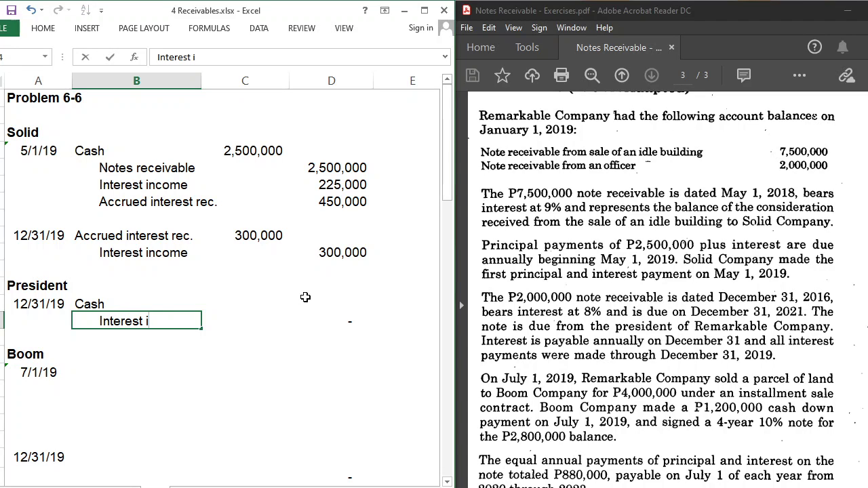
type("ncome")
key("Return")
- Compute the Cash debit of President's 12/31/19 entry with =2000000*8%
key("Up")
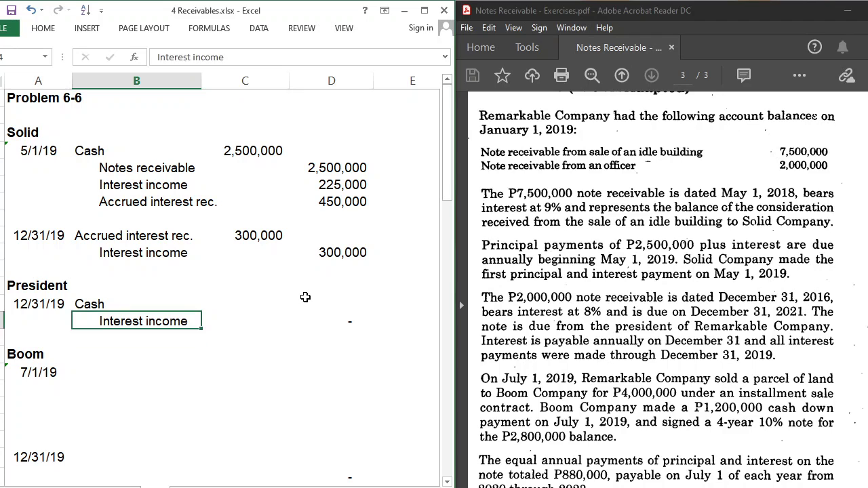
key("Up")
key("Right")
type("2")
key("BackSpace")
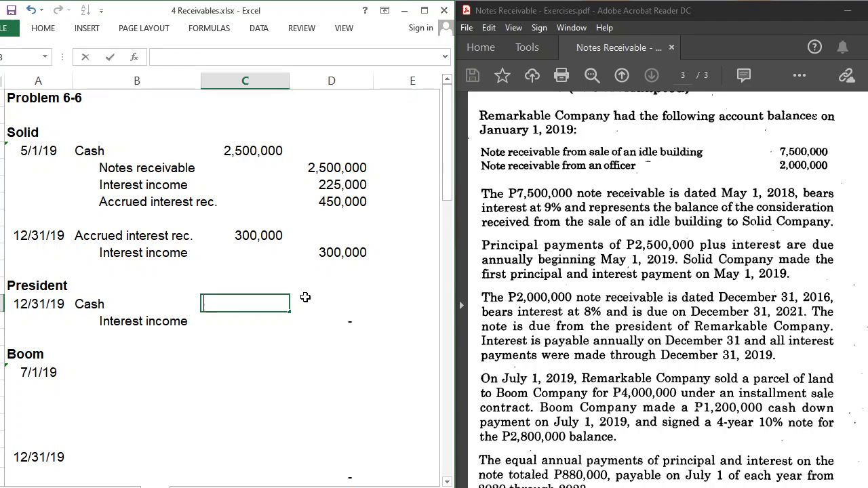
type("-")
key("BackSpace")
type("=2000000")
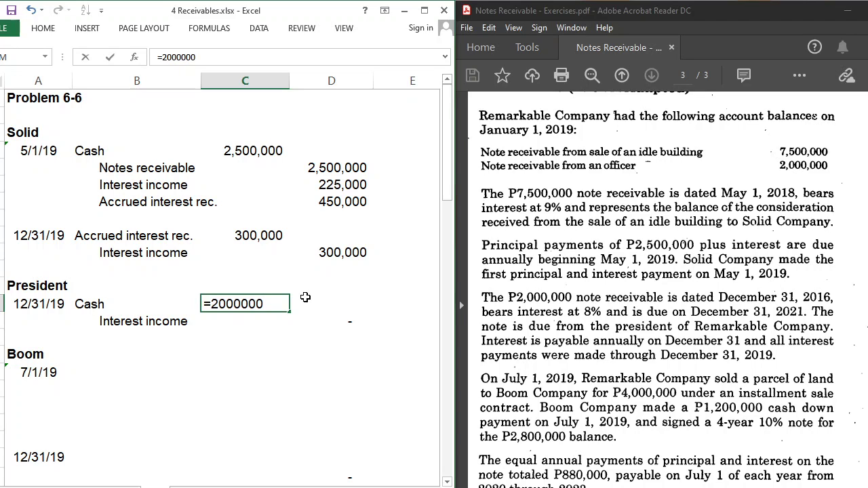
type("*8%")
key("Return")
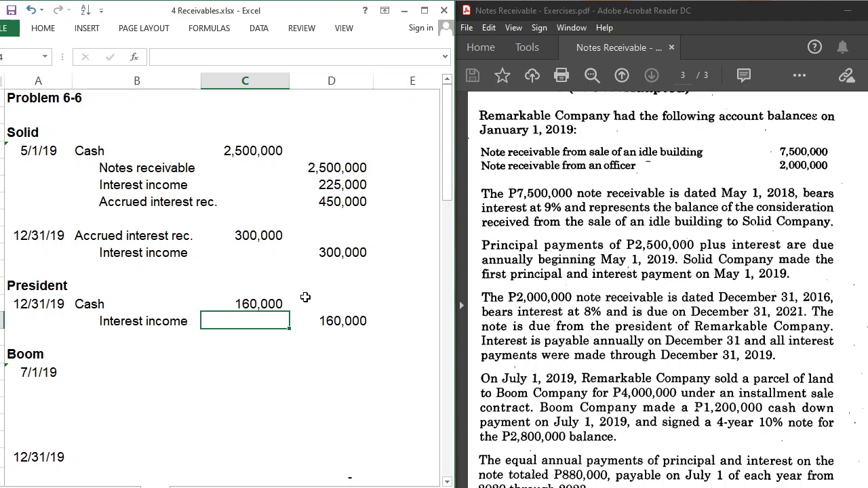
- Enter a Cash debit of 1,200,000 for the down payment in Boom's 7/1/19 entry
key("Down")
key("Down")
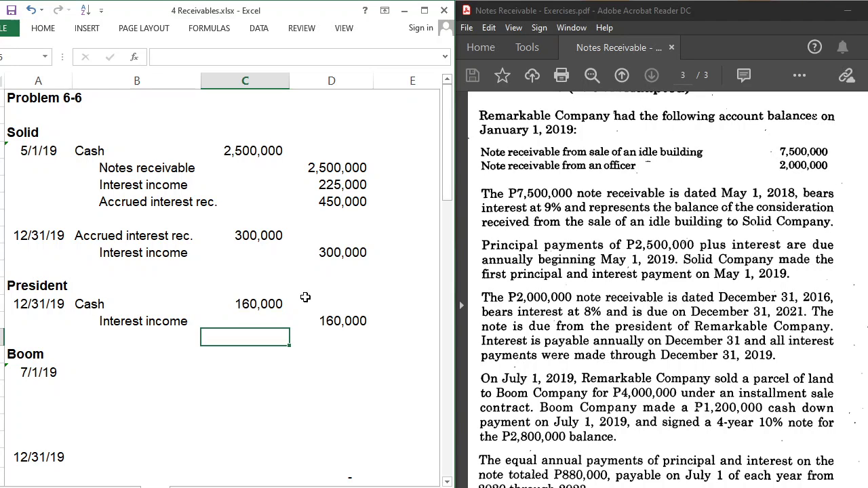
key("Down")
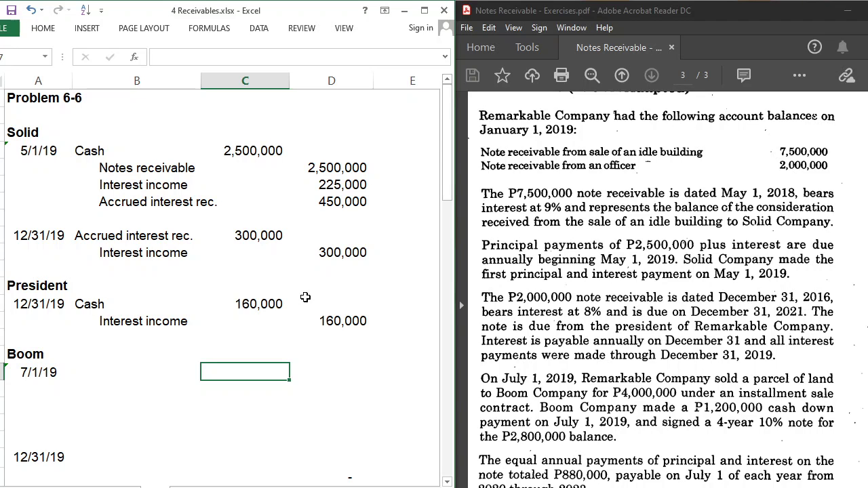
key("Left")
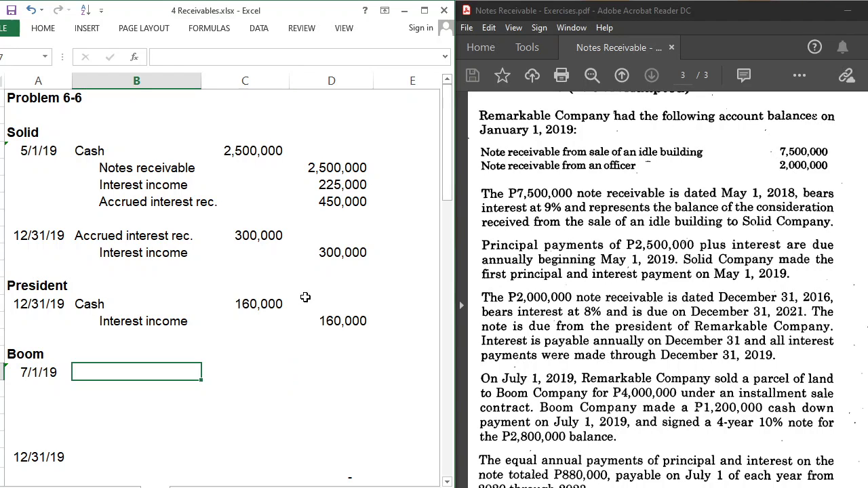
type("CAsh")
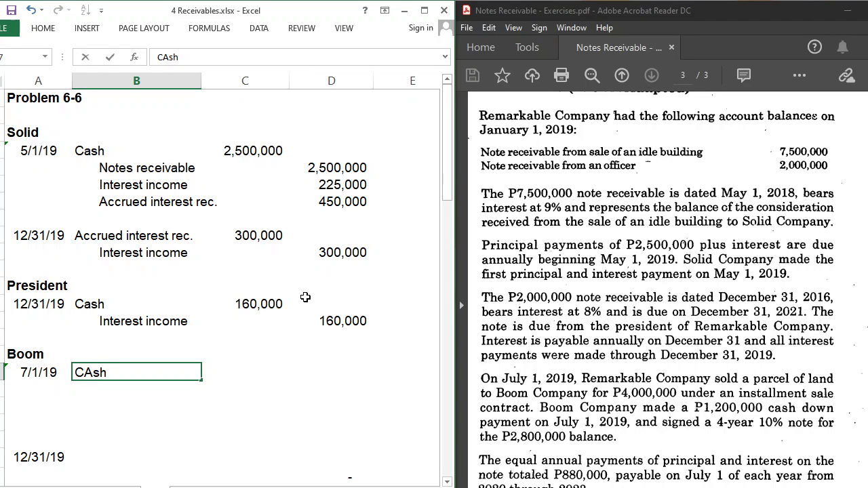
key("Tab")
type("1200000")
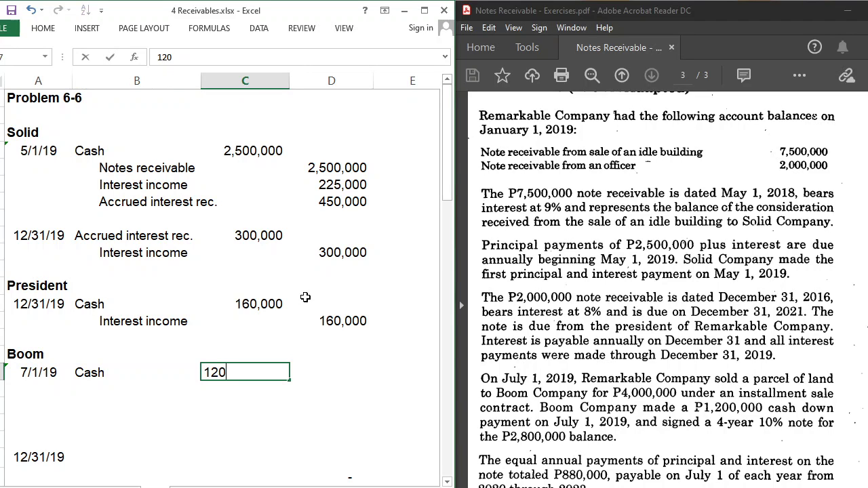
key("Return")
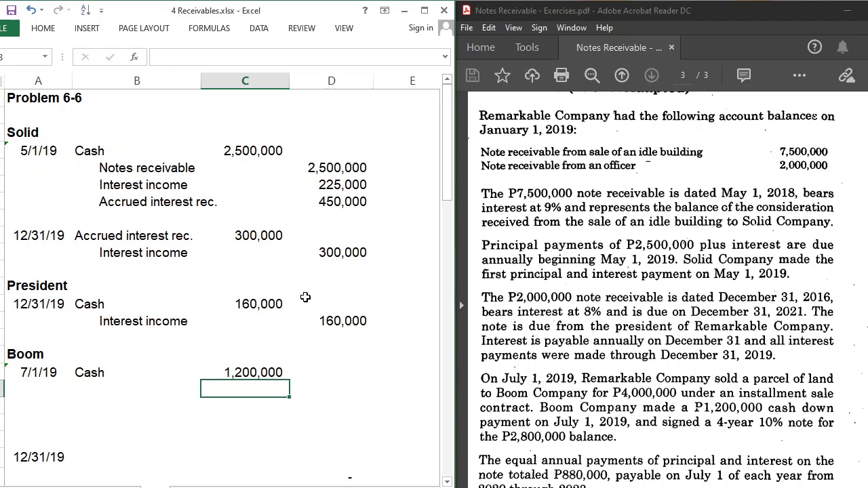
- Add a Notes receivable debit of 2,800,000 below Cash in Boom's 7/1/19 entry
key("Left")
type("Nores")
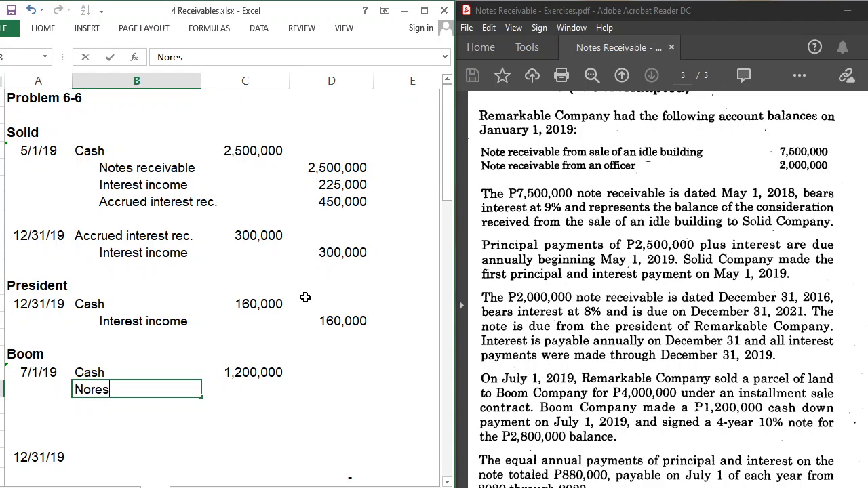
key("BackSpace")
key("BackSpace")
key("BackSpace")
type("tes receivable")
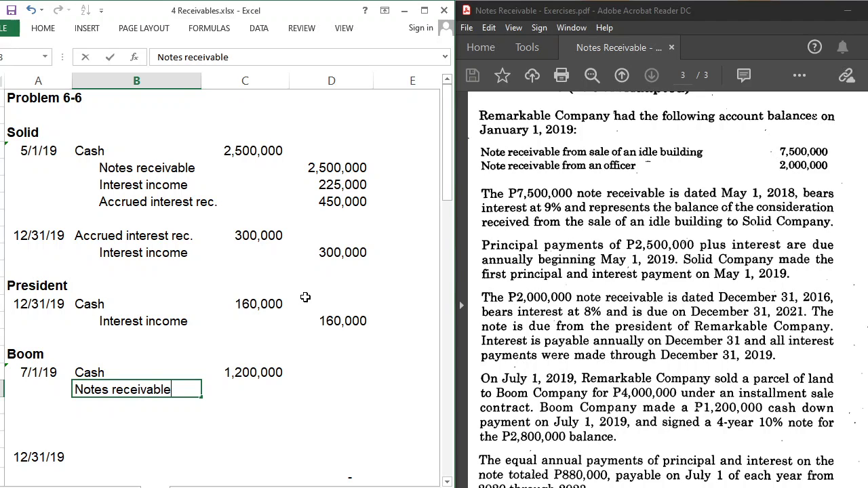
key("Tab")
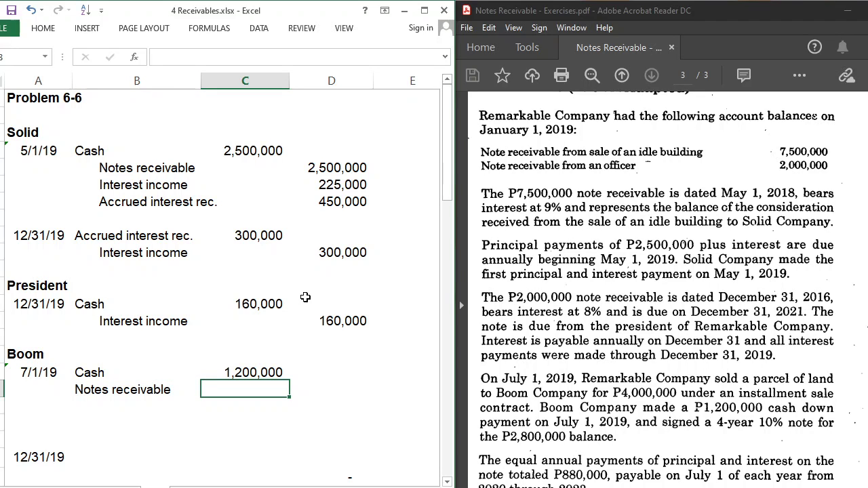
type("2,80")
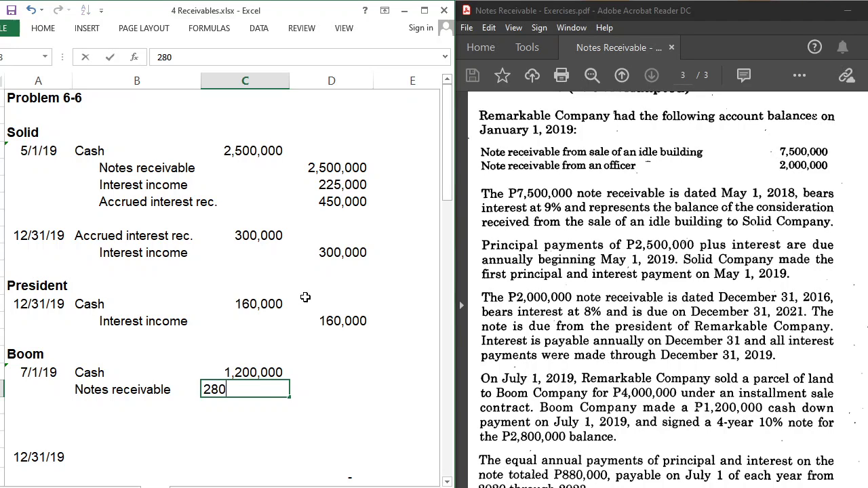
type("0,000")
key("Return")
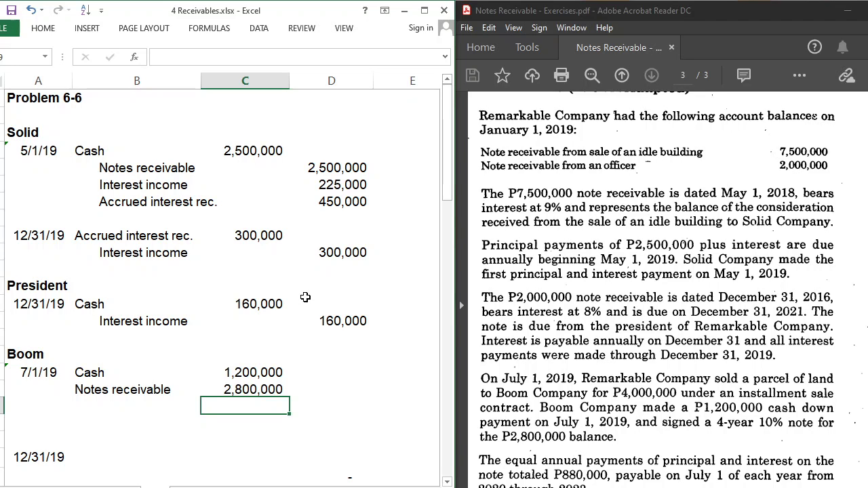
- Look up the land's cost in the problem text and credit Land for 3,000,000 in Boom's 7/1/19 entry
key("Left")
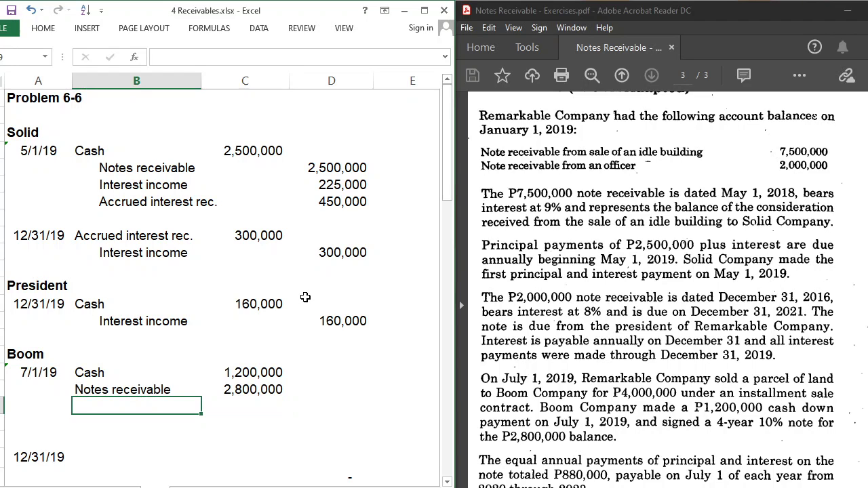
type("Land")
key("Tab")
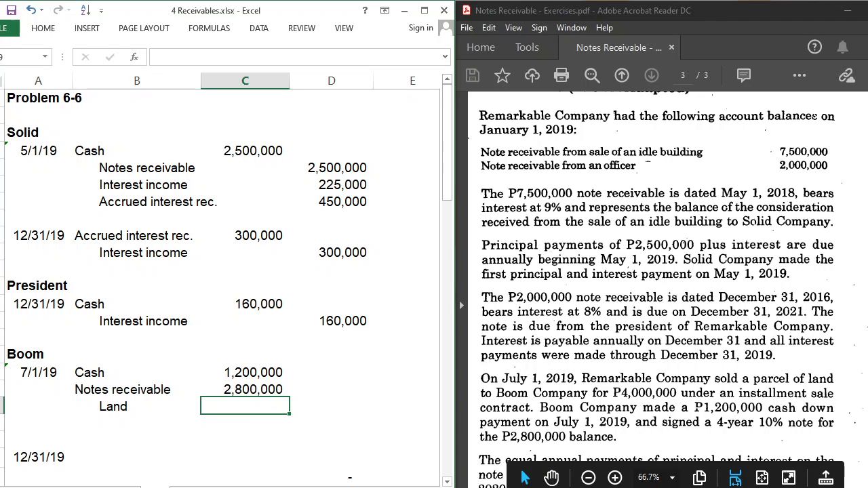
left_click(654, 288)
scroll(655, 288, "down", 5)
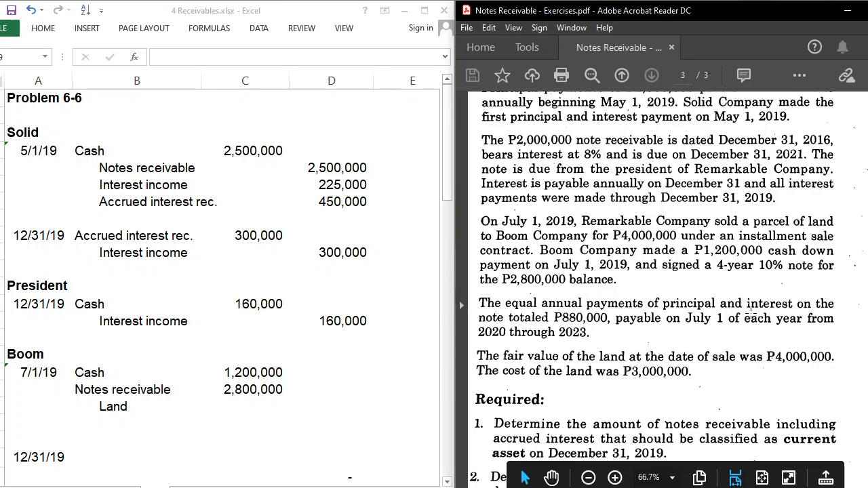
left_click(348, 401)
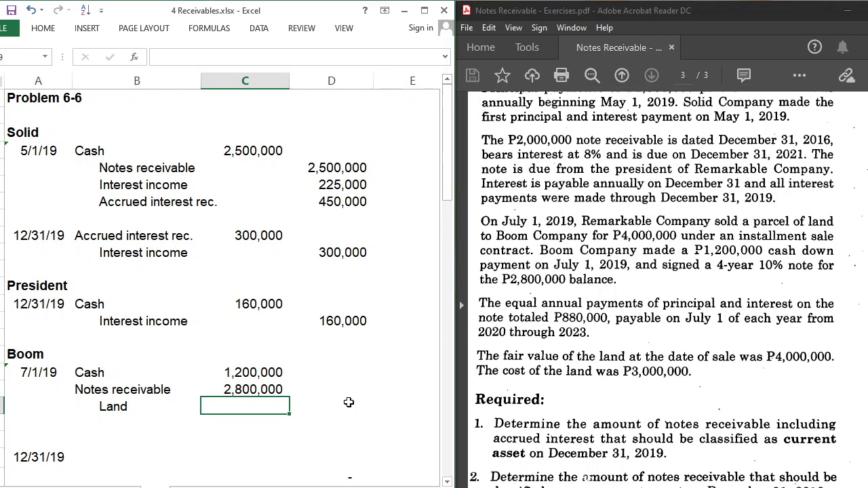
left_click(349, 403)
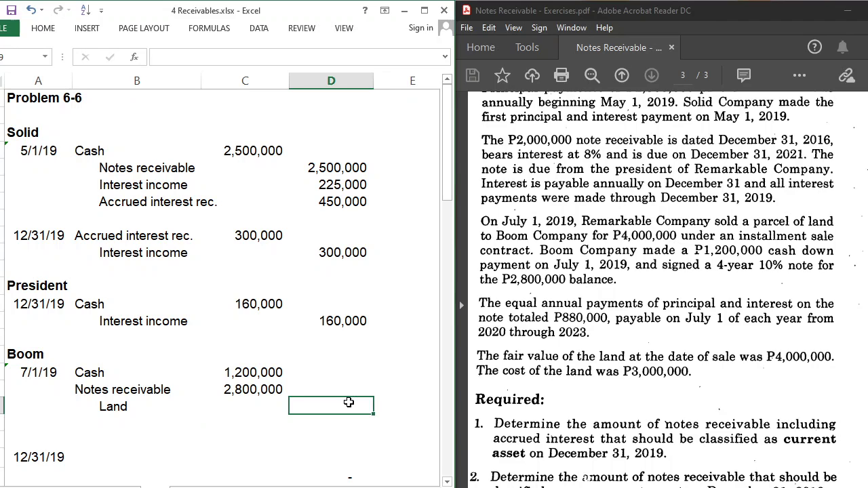
type("3000000")
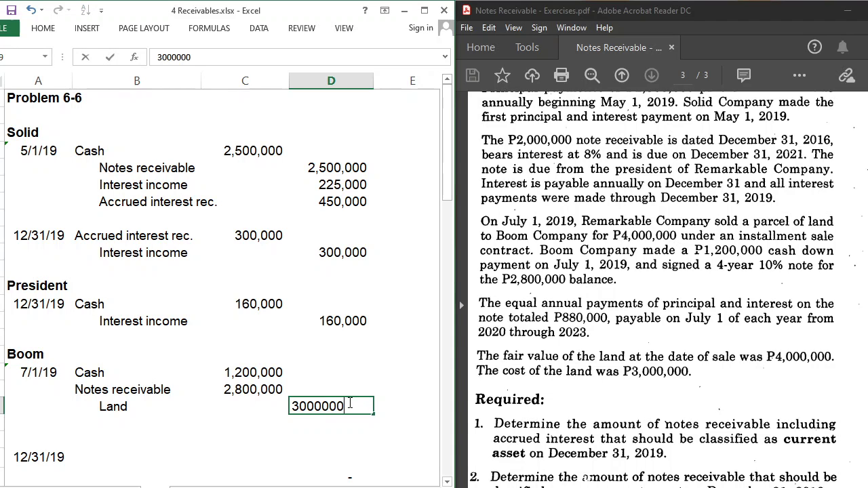
key("Return")
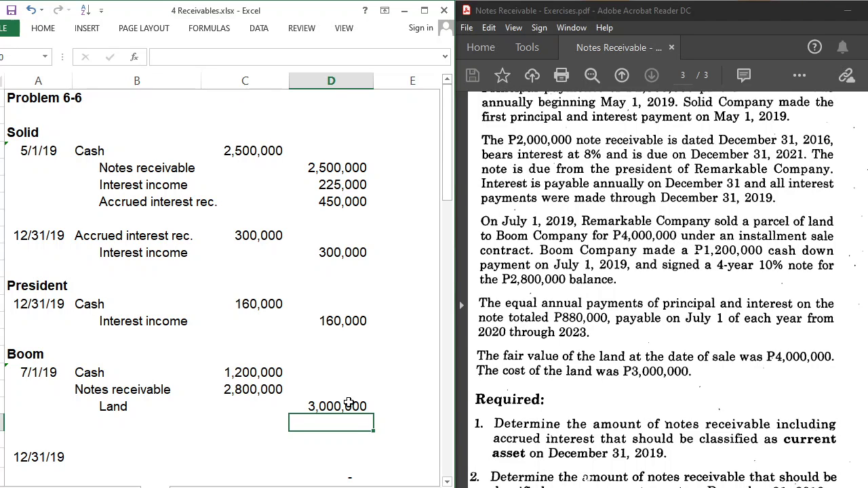
- Add a Gain on sale of land credit of 1,000,000 to Boom's 7/1/19 entry
key("Left")
key("Left")
type("Gain")
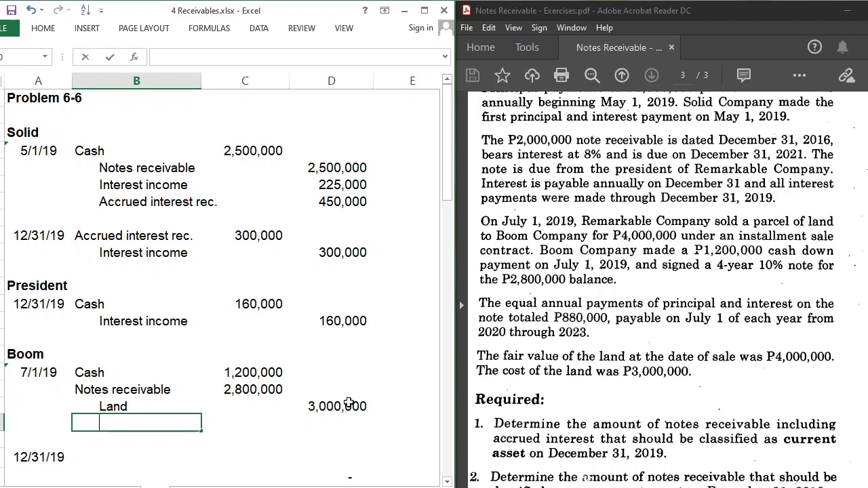
type(" on sale ")
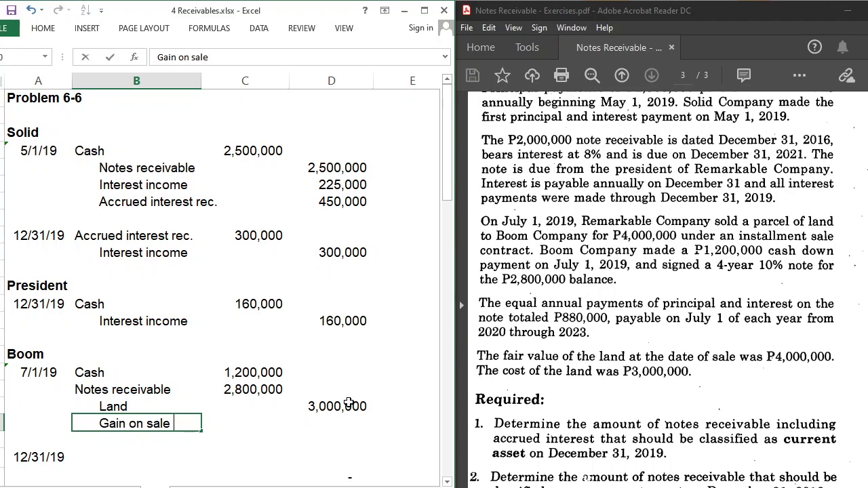
type("of lanf")
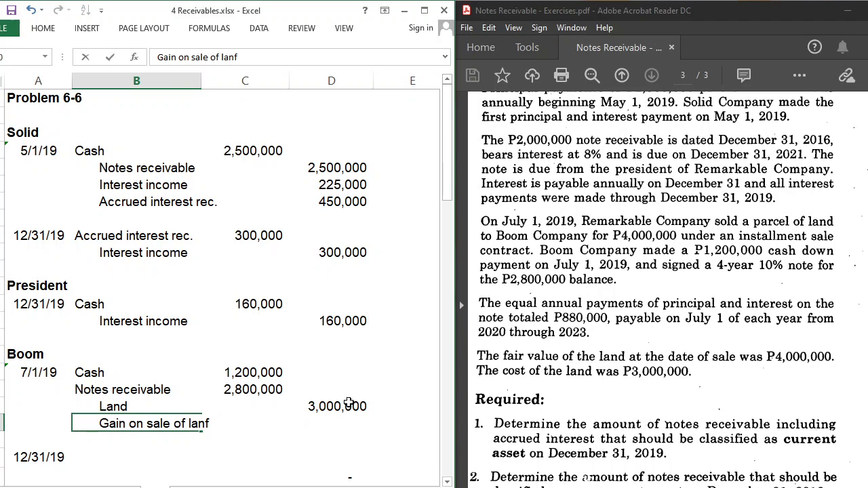
key("BackSpace")
type("d")
key("Right")
key("Right")
type("1,000,0")
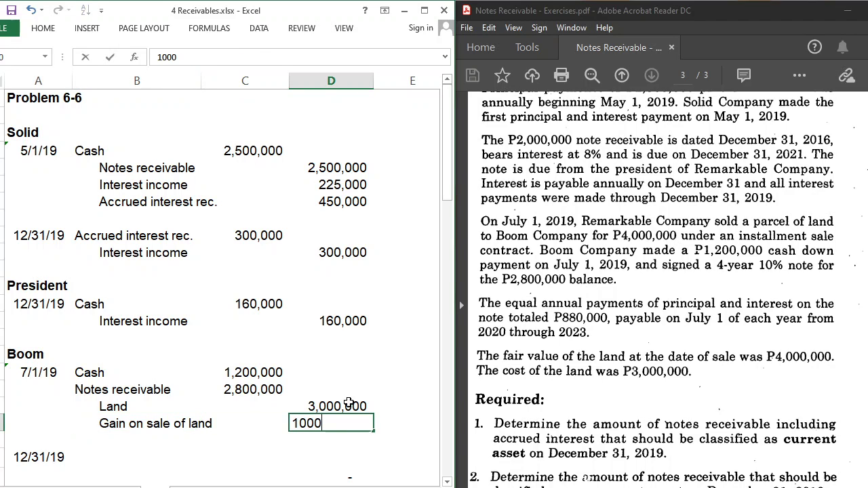
type("00")
key("Return")
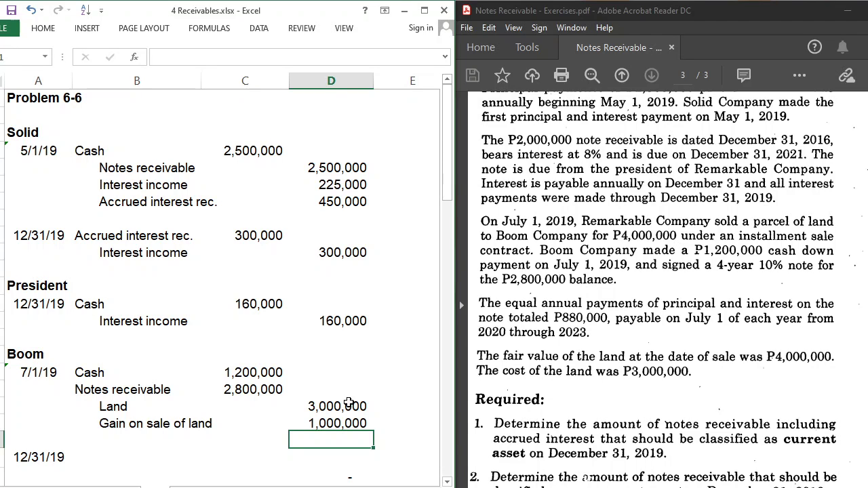
- Enter Accrued interest rec. as the debit account and Interest income as the credit account of Boom's 12/31/19 entry
key("Down")
key("Left")
key("Left")
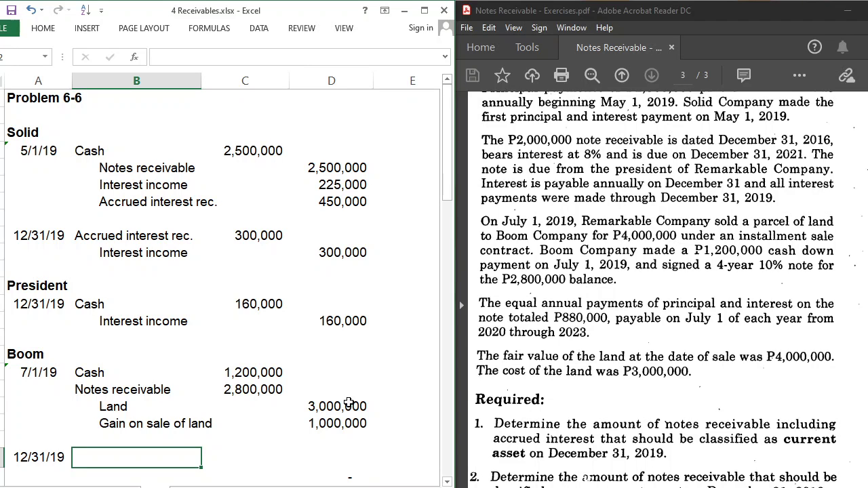
type("Accrued interse")
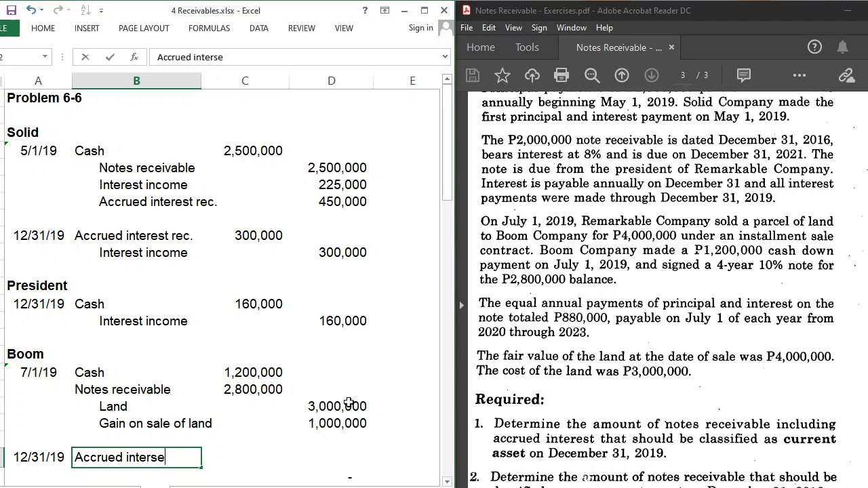
key("BackSpace")
key("BackSpace")
type("est rec.")
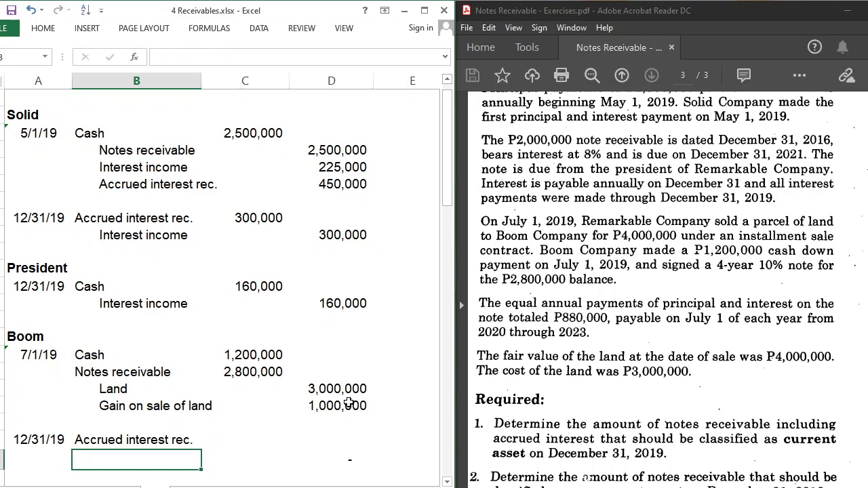
type("Interest")
key("BackSpace")
key("BackSpace")
key("BackSpace")
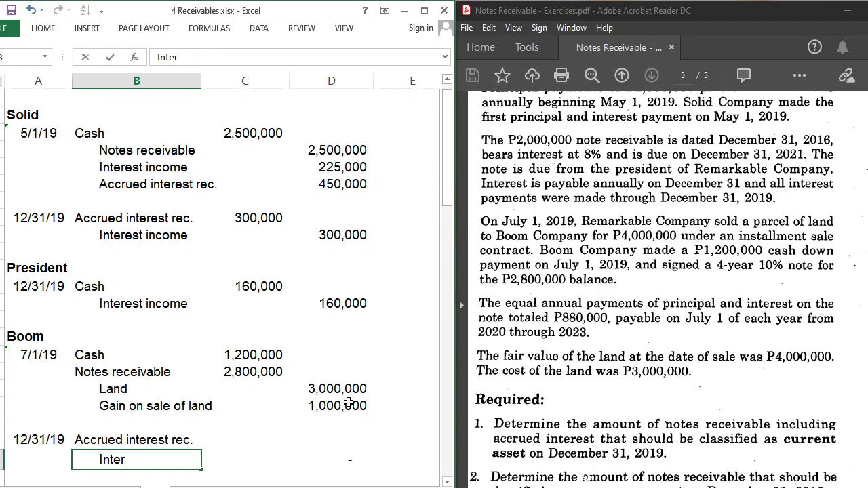
type("est income")
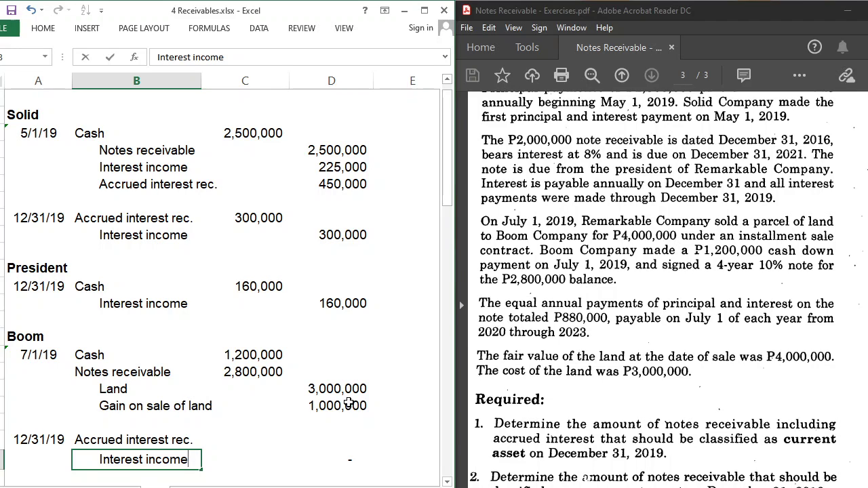
- Add the explanation (2,800,000*10%*6/12) below Interest income in Boom's 12/31/19 entry
key("Return")
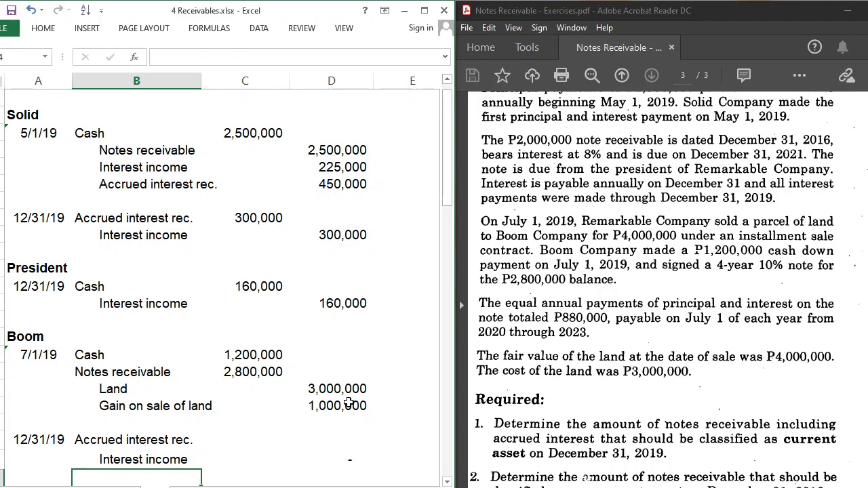
scroll(349, 404, "down", 1)
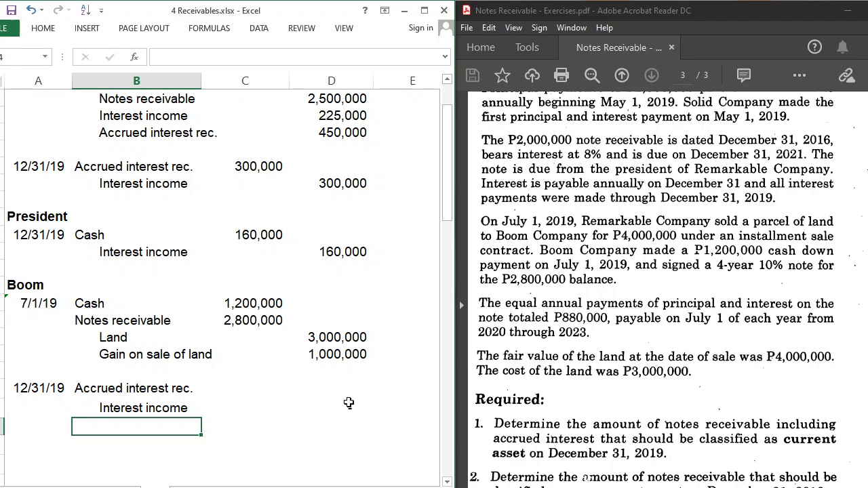
type("2")
key("BackSpace")
type("(2m80")
key("BackSpace")
key("BackSpace")
key("BackSpace")
type(",800,000")
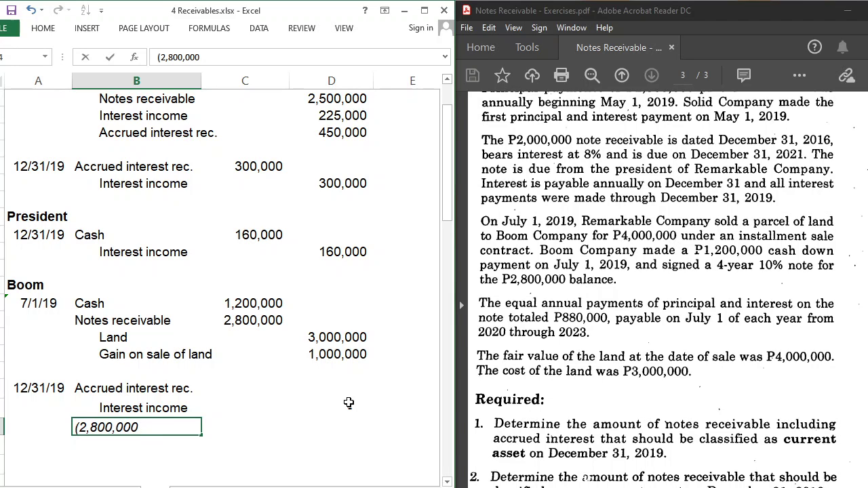
type("*10%*")
type("6/12")
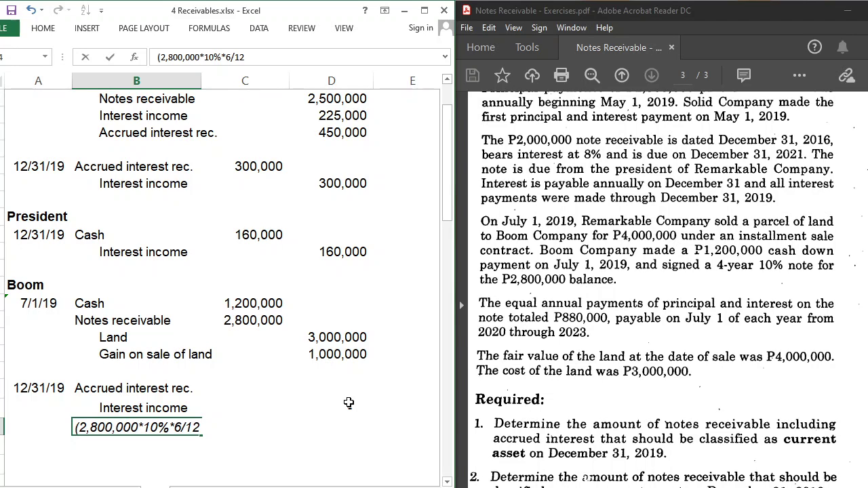
type(")")
key("Return")
- Calculate Boom's 12/31/19 Accrued interest rec. debit with the formula =2800000*10%*6/12
key("Up")
key("Up")
key("Up")
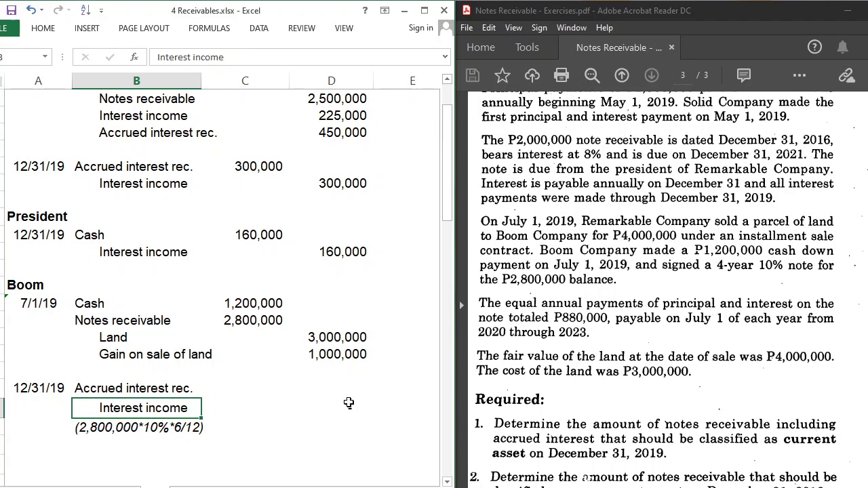
key("Right")
type("=2")
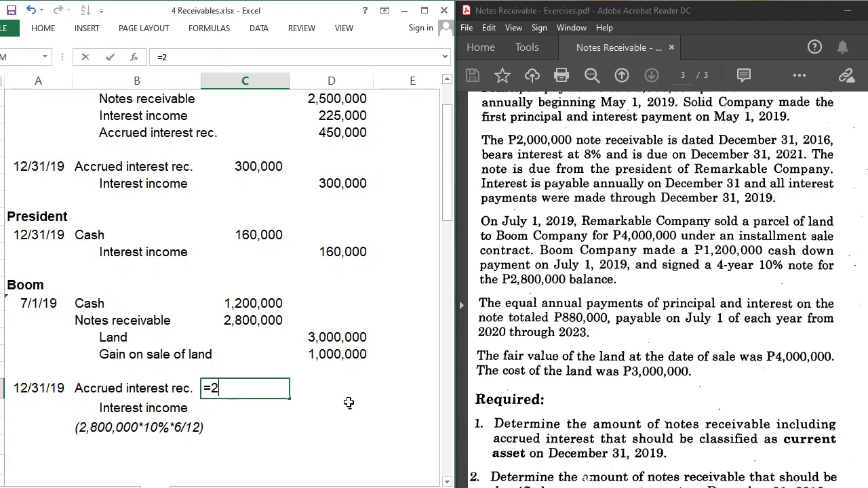
type("800000*1")
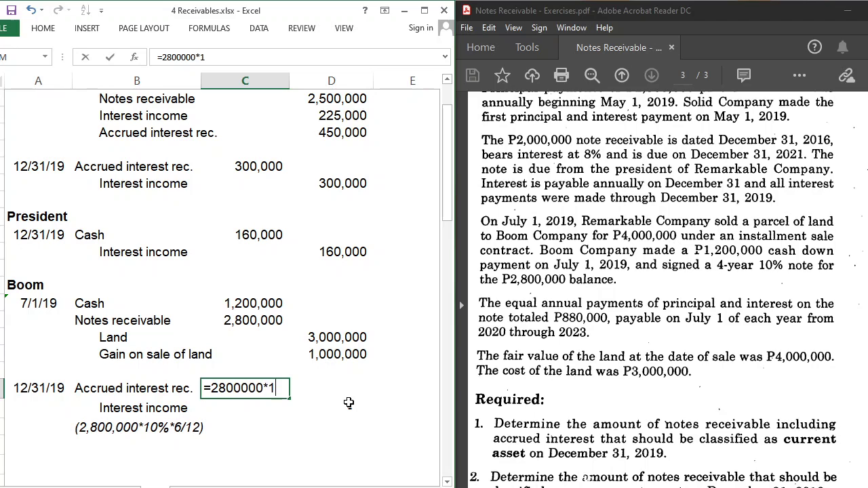
type("0%*6/12")
key("Return")
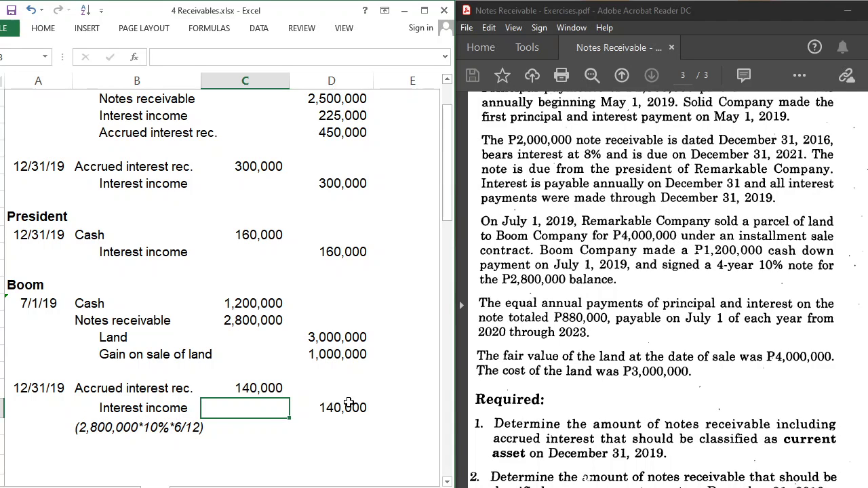
- Maximize the workbook window and unhide column F between columns E and G
key("Down")
key("Down")
key("Down")
key("Down")
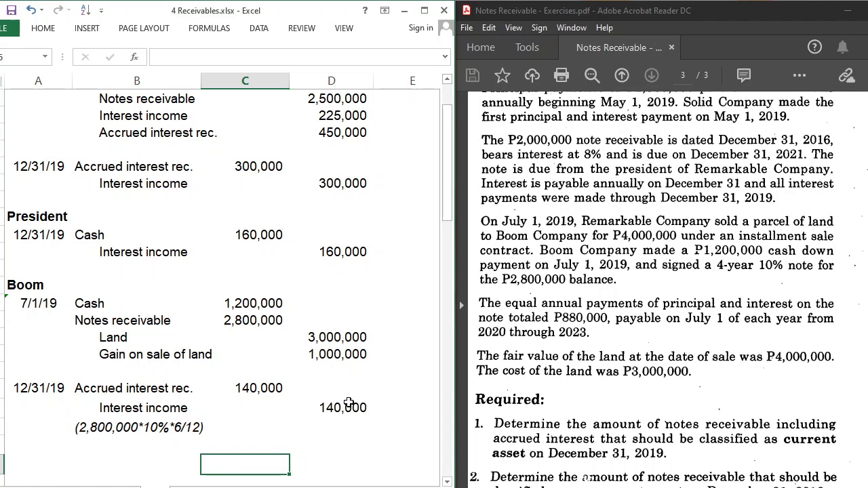
key("Down")
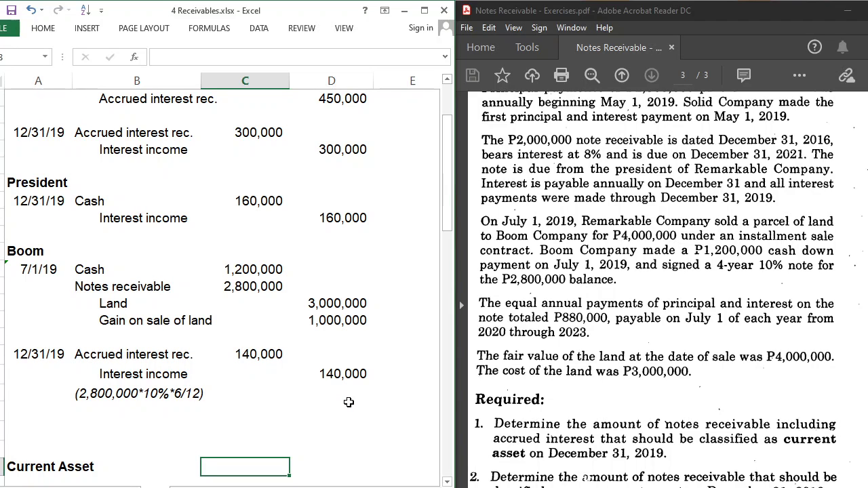
left_click(428, 10)
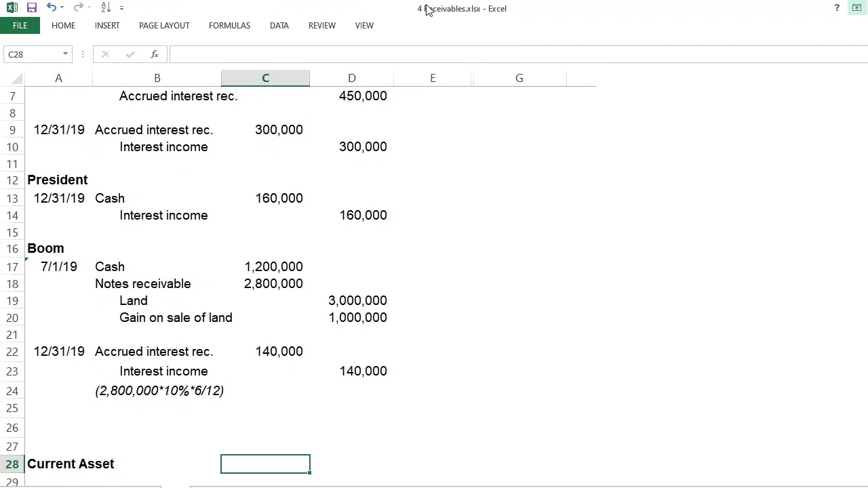
left_click(462, 73)
left_click_drag(462, 72, 500, 78)
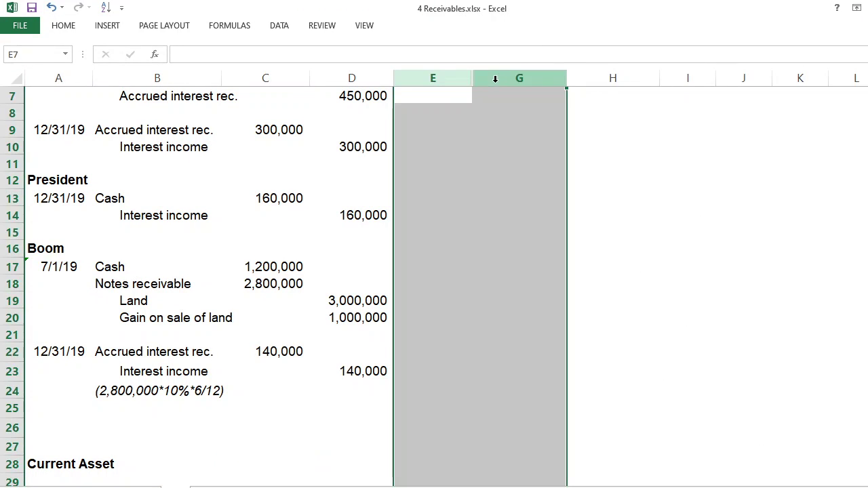
right_click(498, 83)
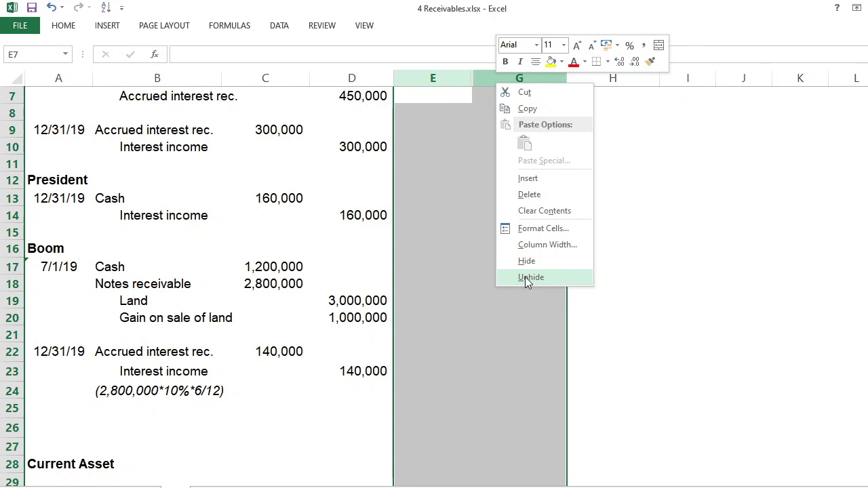
left_click(525, 277)
left_click(542, 162)
- Under the Solid heading in column F, enter "Notes receivable, 12/31/19" with an amount of 5,000,000 beside it
key("Up")
key("Up")
key("Up")
key("Up")
key("Up")
key("Up")
key("Up")
key("Up")
key("Up")
key("Up")
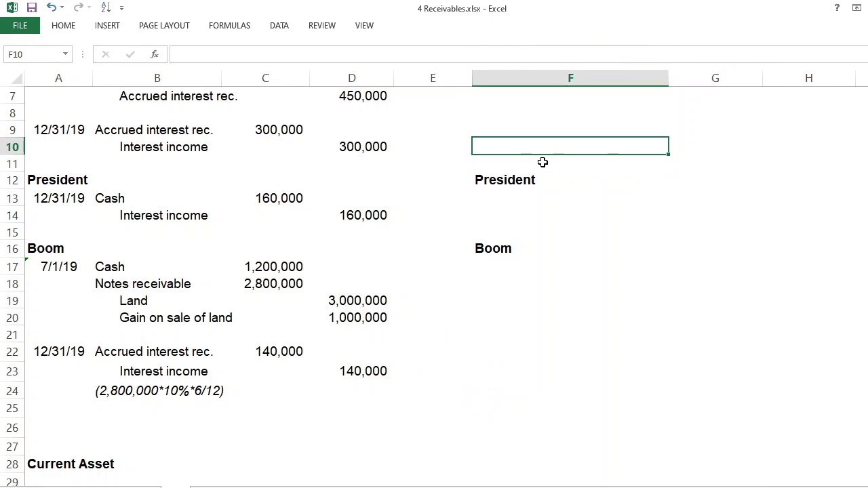
key("Down")
key("Down")
key("Down")
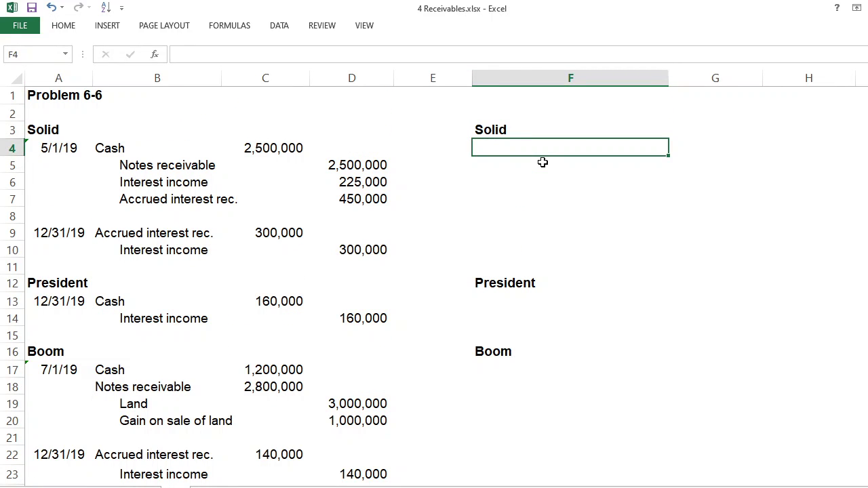
type("Notes receivable")
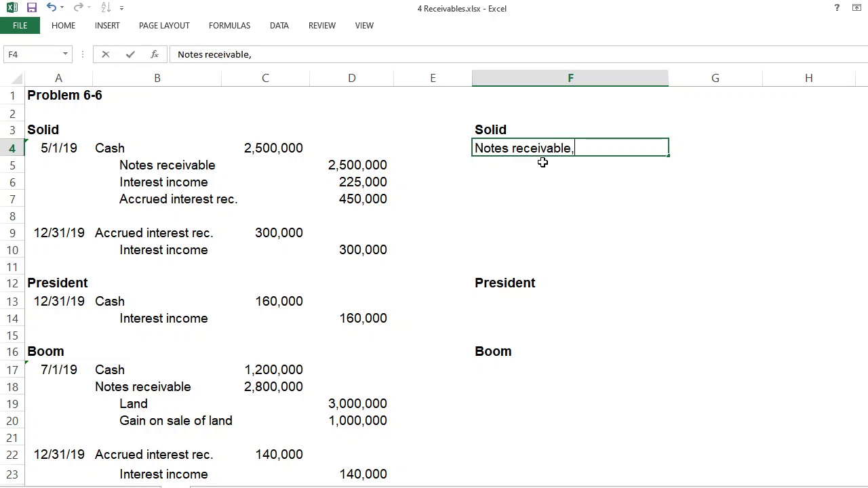
type(", 21/")
key("BackSpace")
key("BackSpace")
key("BackSpace")
type("12/31/19")
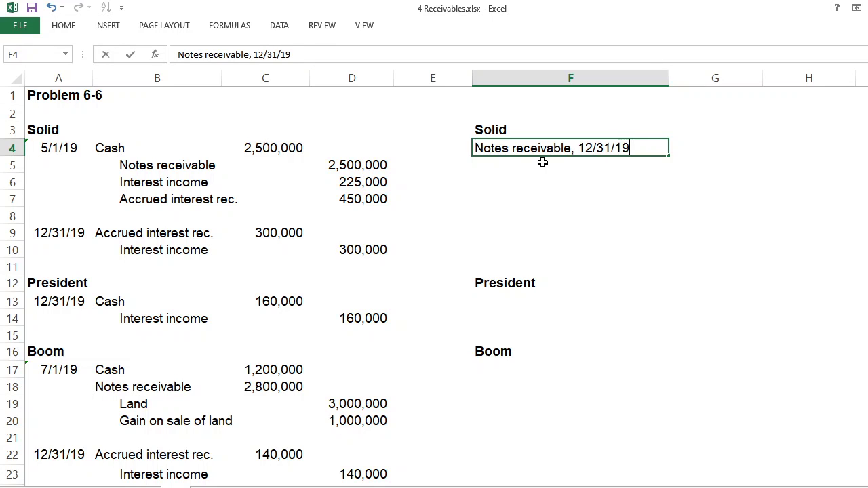
key("Tab")
type("5")
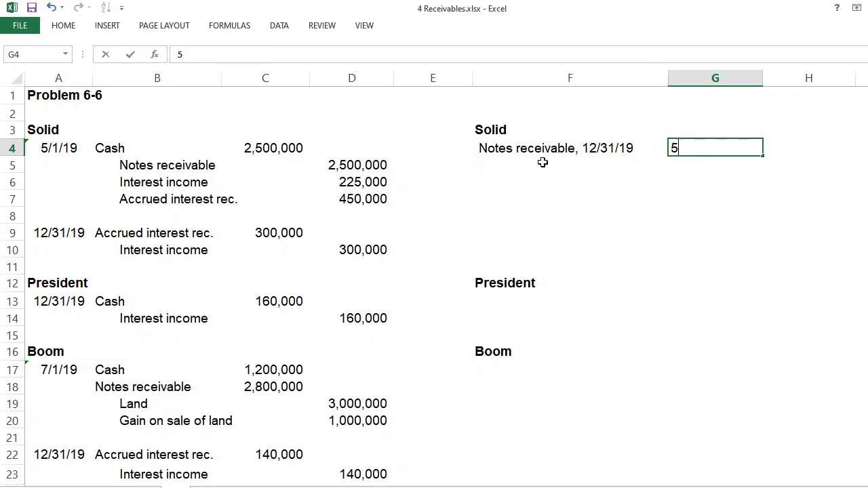
type(",000,000")
key("Return")
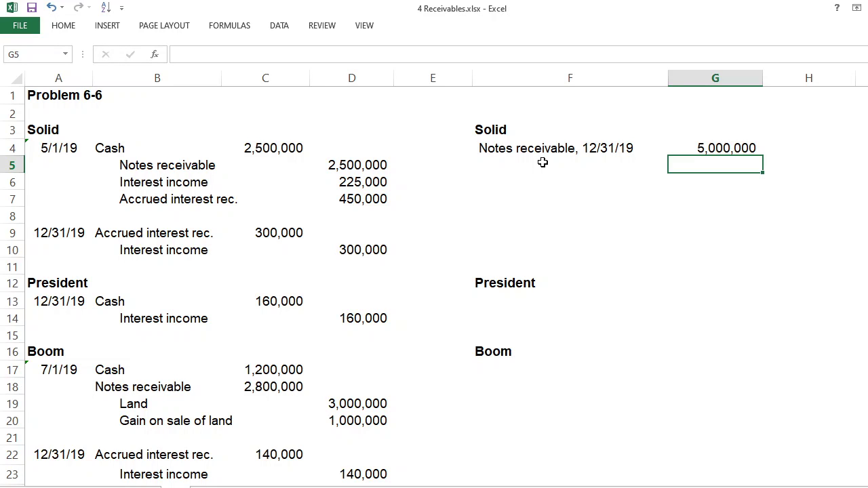
- Below Solid's notes receivable balance, add the line "Due on May 1, 2020" with an amount of 2,500,000
left_click(543, 163)
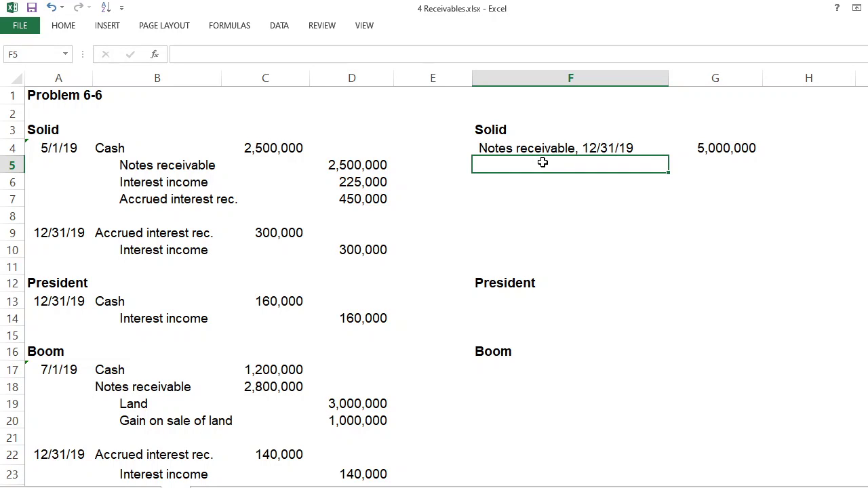
type("Due on May")
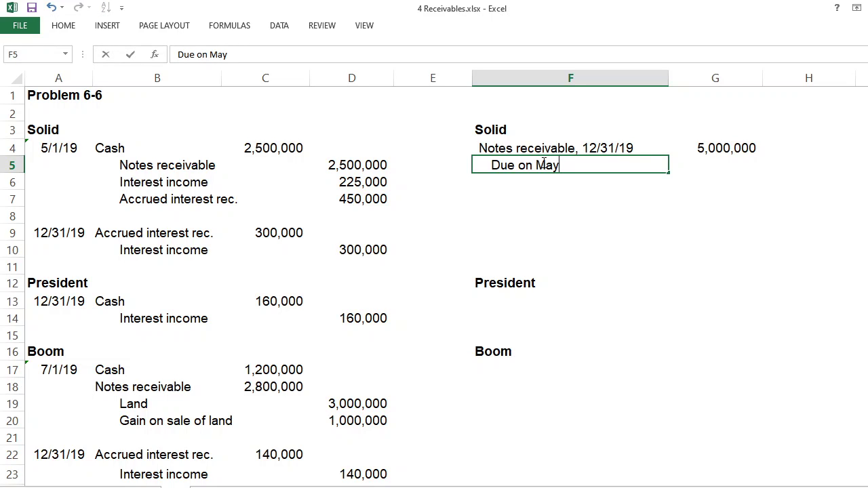
type(" 1, 2020")
key("Tab")
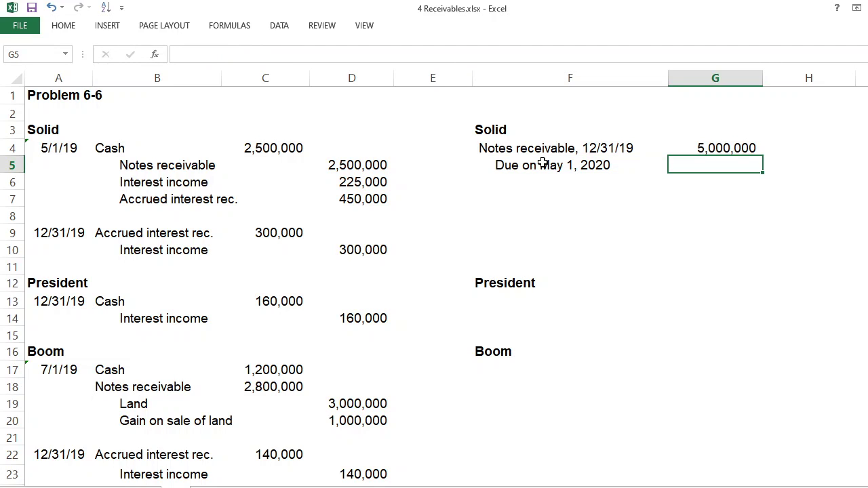
type("2500000")
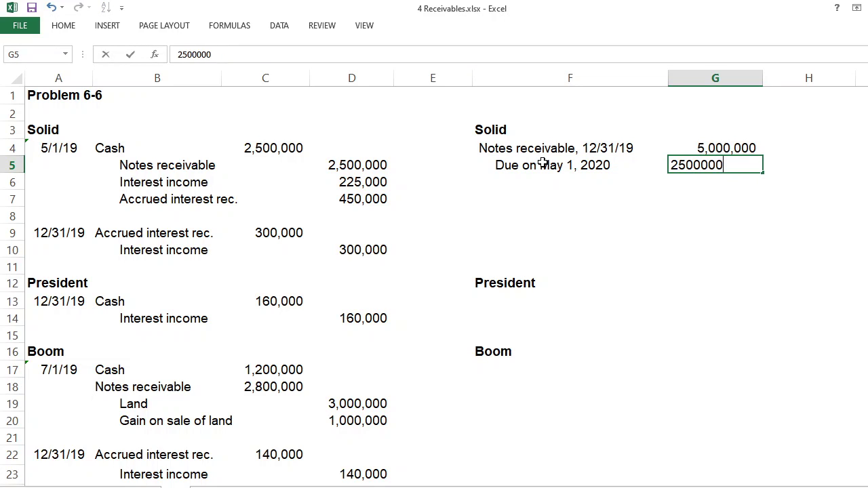
key("Return")
- Add the line "Due on May 1, 2021" with an amount of 2,500,000 to Solid's breakdown
key("Left")
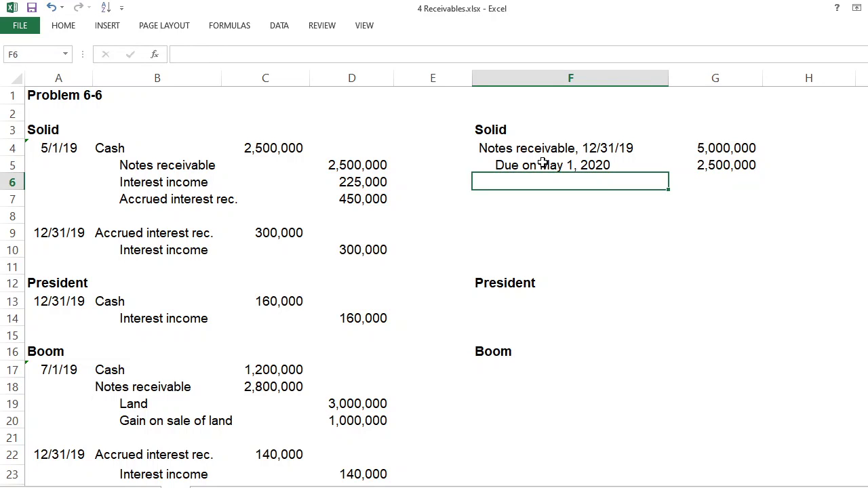
type("Due on ")
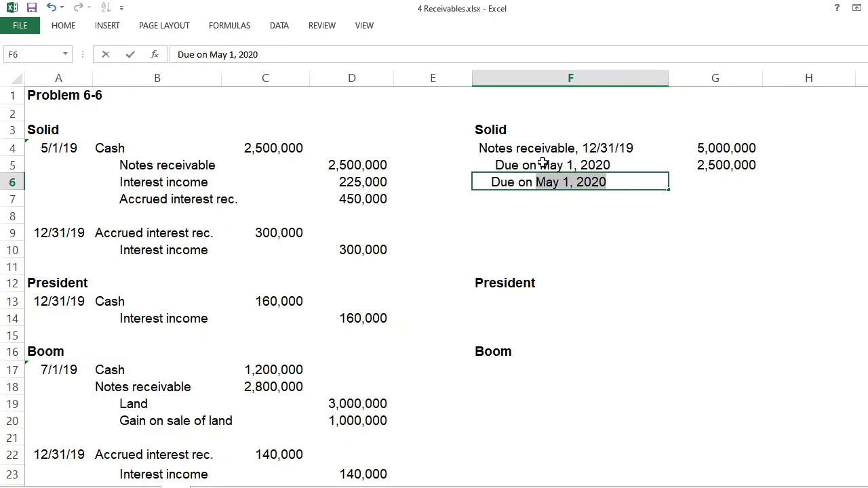
type("May 1, ")
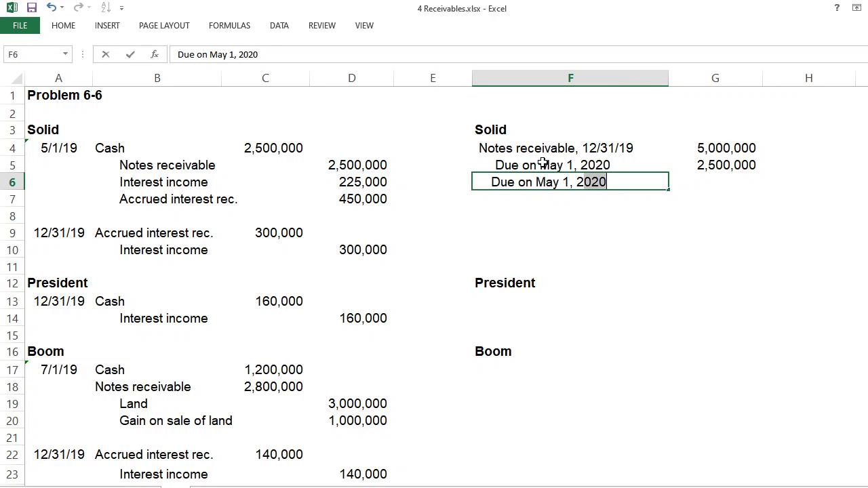
type("202")
type("1")
key("Tab")
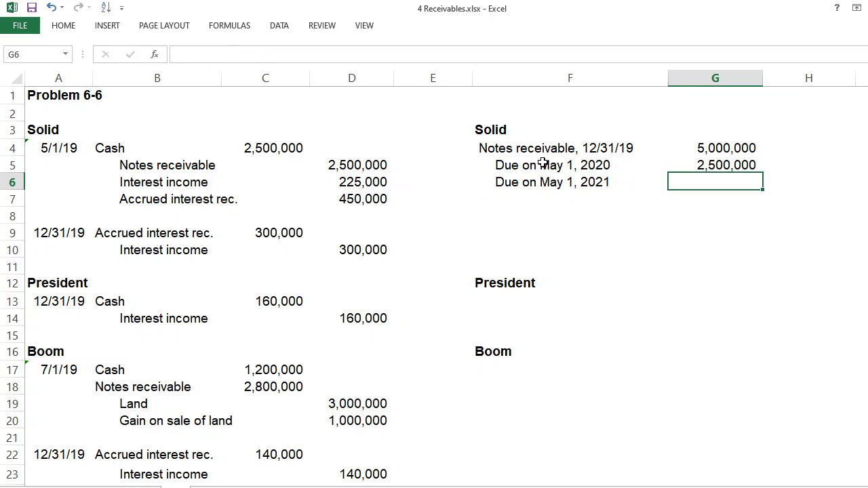
type("2,500,000")
key("Return")
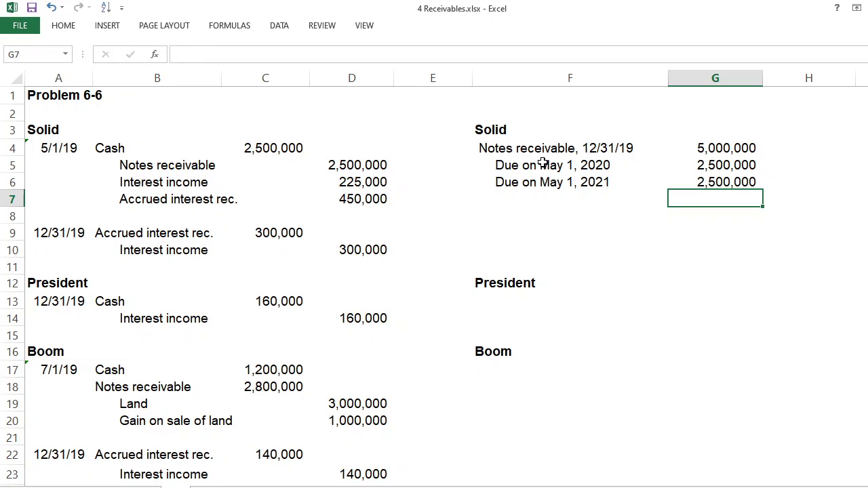
- Classify Solid's May 1, 2020 installment as CA and the May 1, 2021 installment as NCA in column H
key("Up")
key("Up")
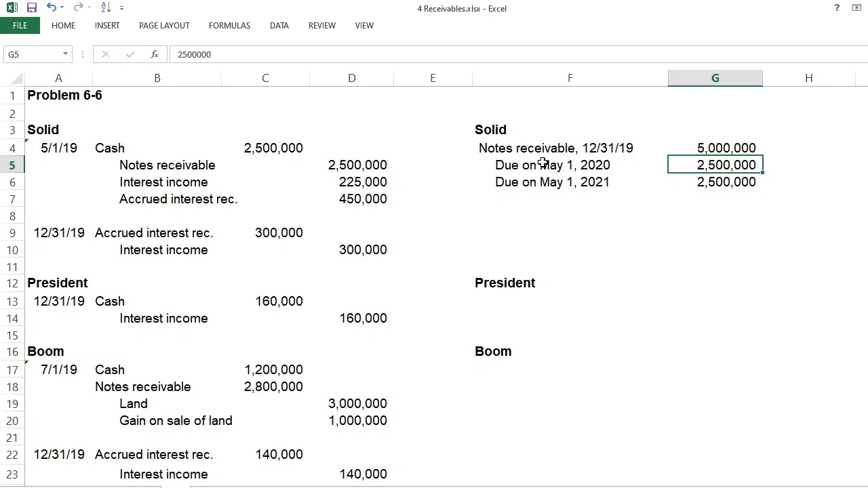
key("Right")
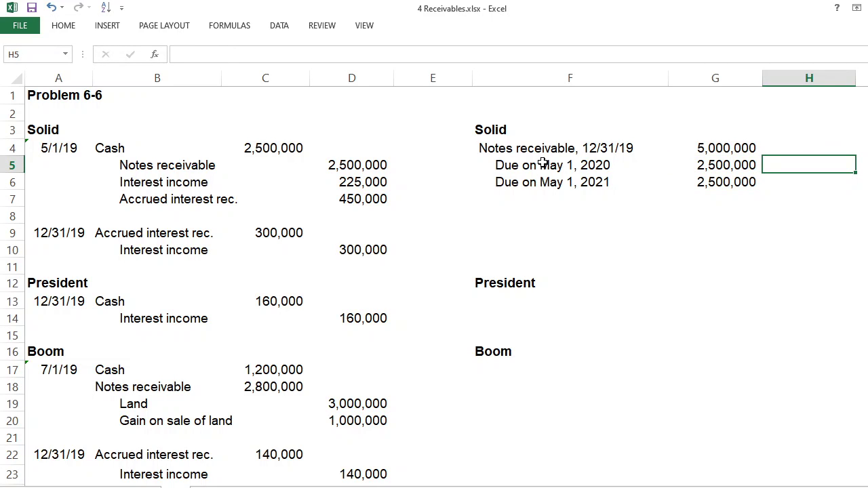
type("CA")
key("Return")
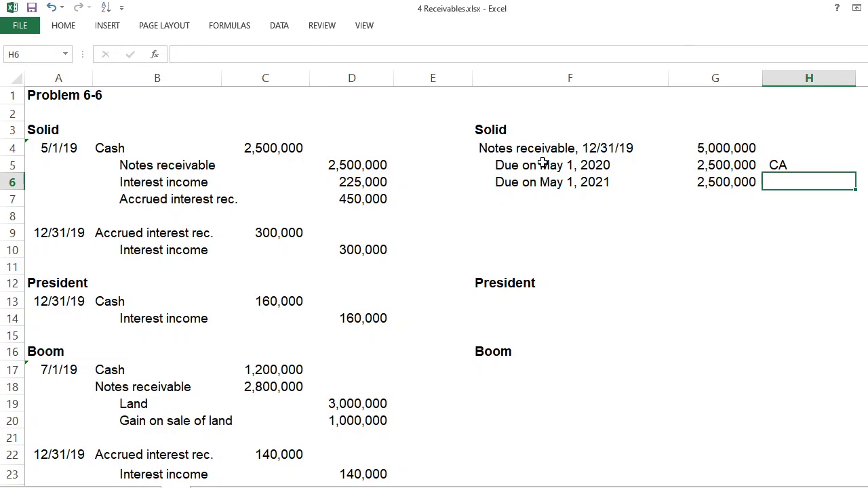
type("NCA")
key("Return")
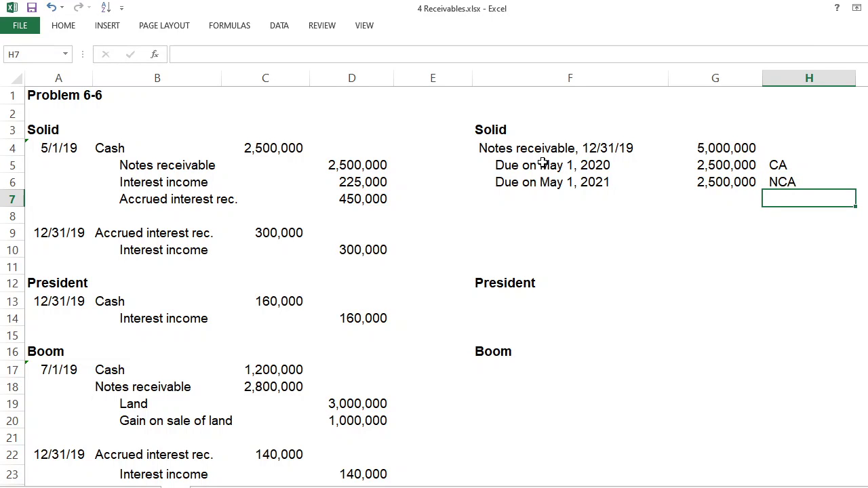
- Add the line "Accrued interest receivable" with an amount of 300,000 below Solid's May 1, 2021 installment
key("Left")
key("Left")
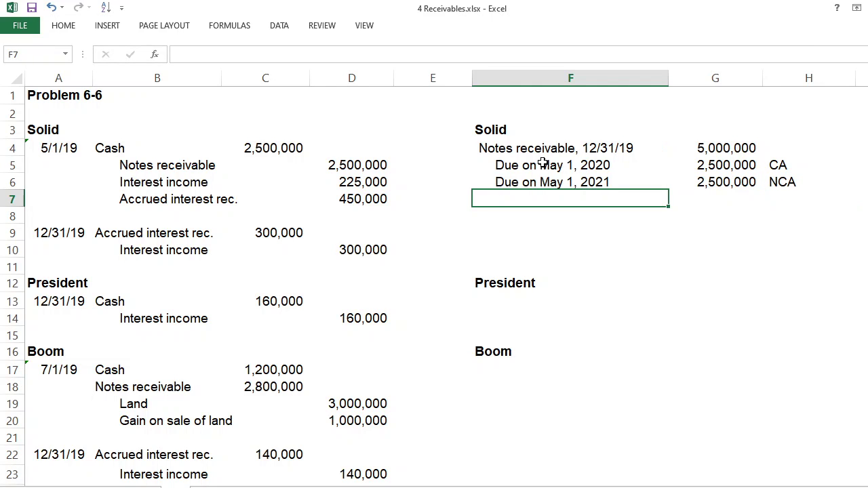
type("Accrued ")
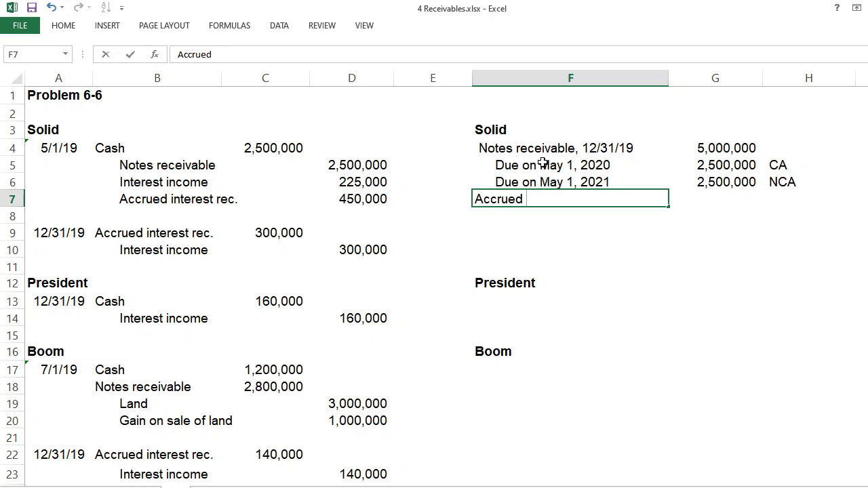
type("interest rec")
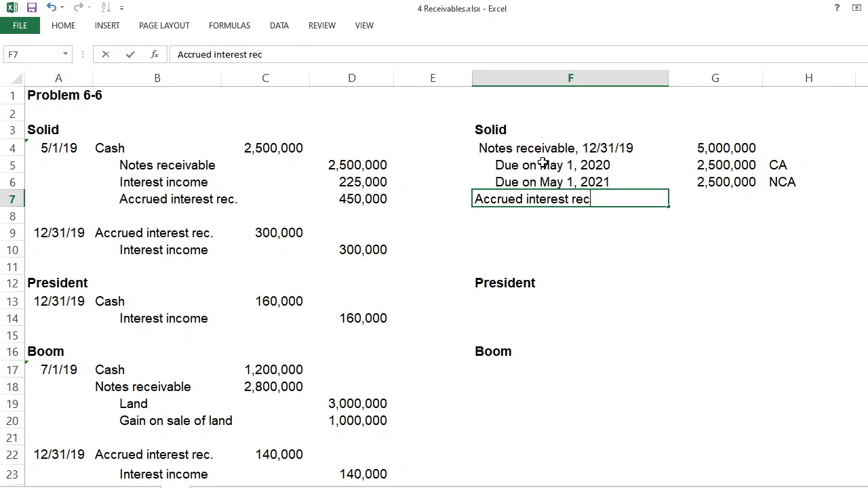
type("eivab;e")
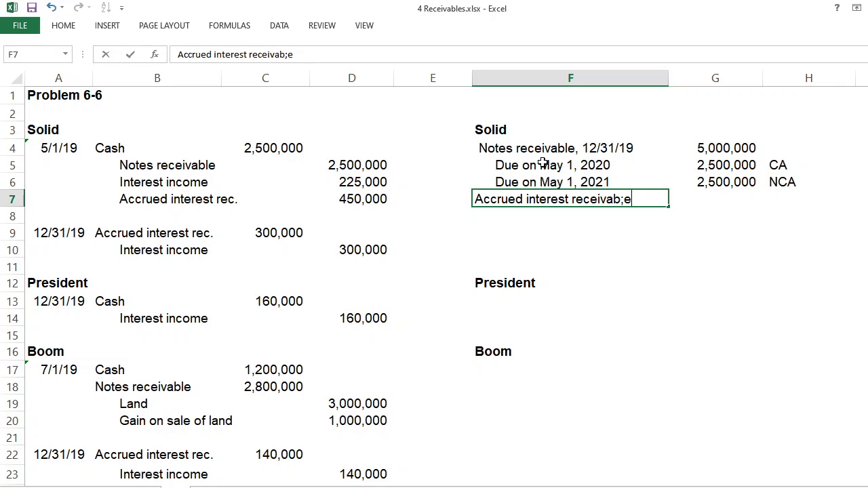
key("BackSpace")
key("BackSpace")
type("le")
key("Tab")
type("3")
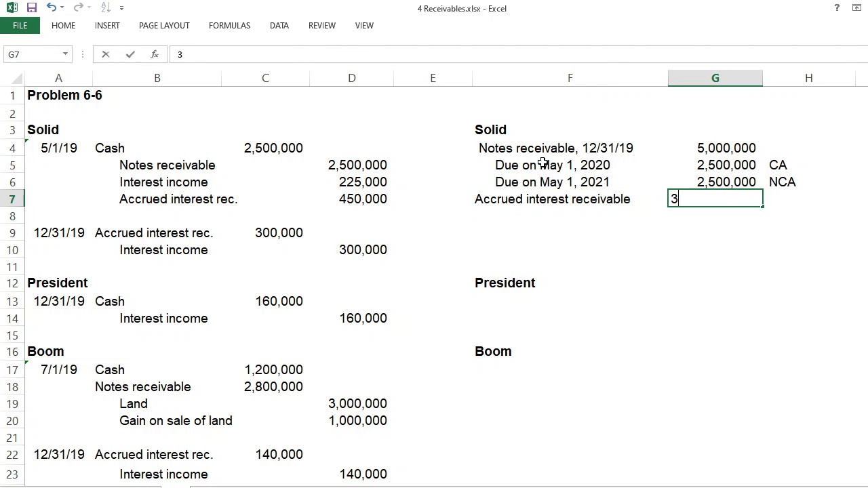
type("00000")
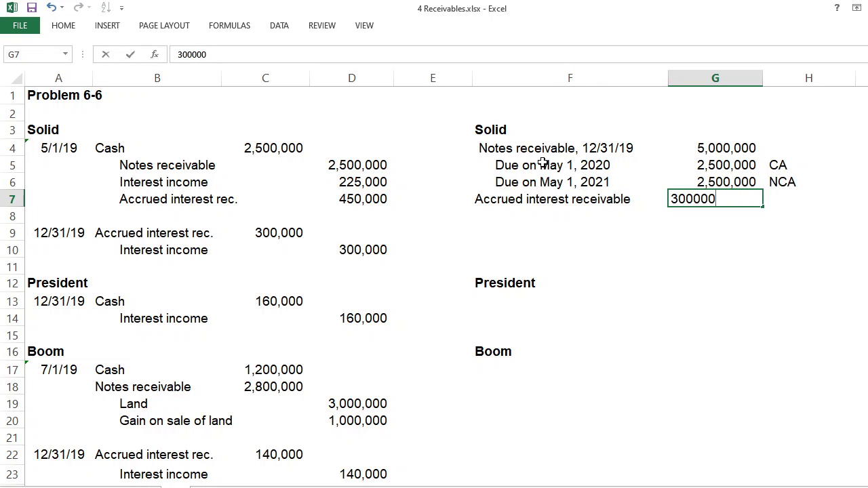
key("Return")
- Classify Solid's accrued interest receivable as CA in column H
key("Up")
key("Right")
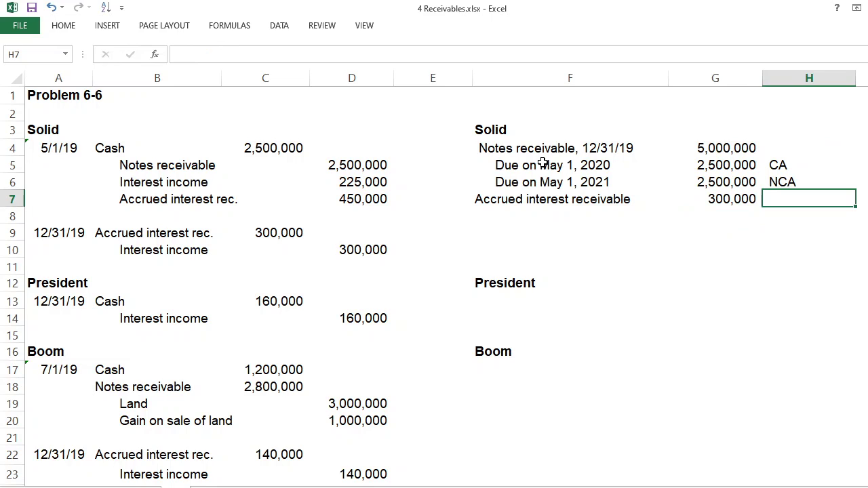
type("CA")
key("Return")
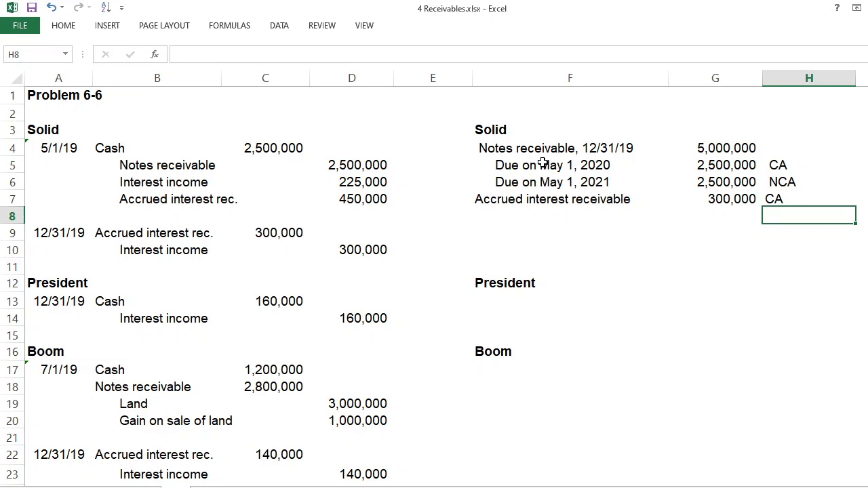
- Under the President heading in column F, enter the label "Notes receivable, due on 12/31/21"
key("Down")
key("Down")
key("Down")
key("Down")
key("Down")
key("Left")
key("Left")
key("Left")
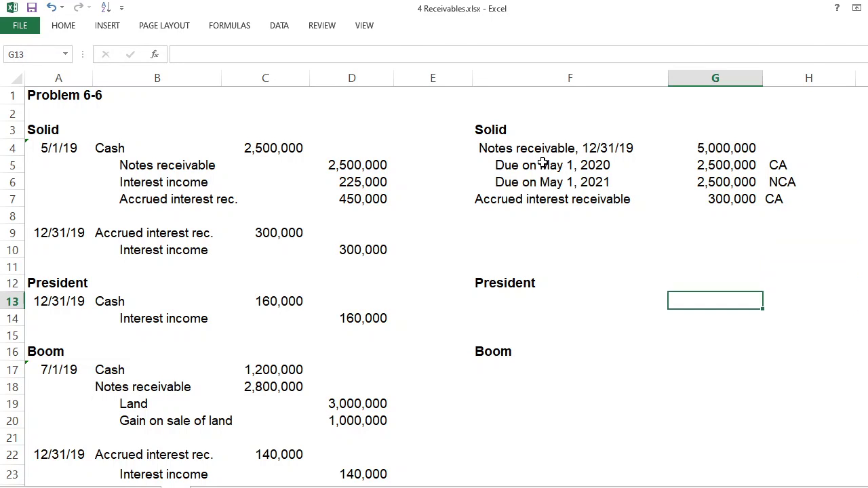
key("Right")
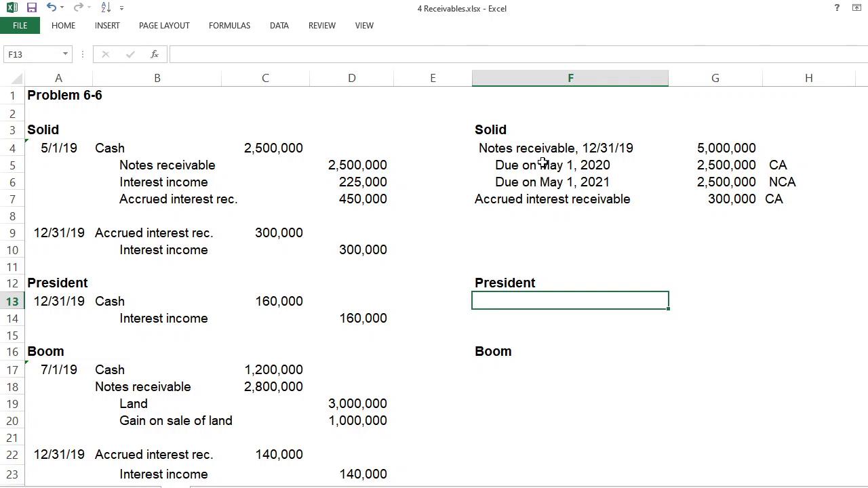
type("N")
type("ort")
key("BackSpace")
key("BackSpace")
type("tes rece")
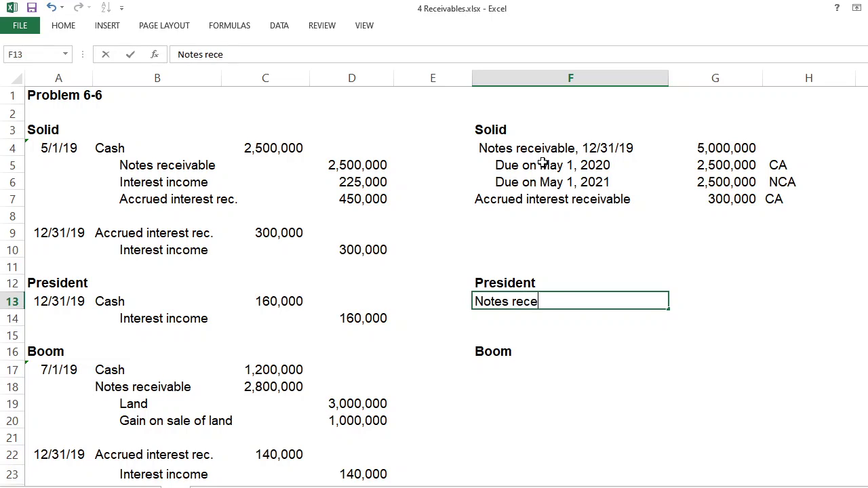
type("ivable,")
key("BackSpace")
key("BackSpace")
key("BackSpace")
type("le, ")
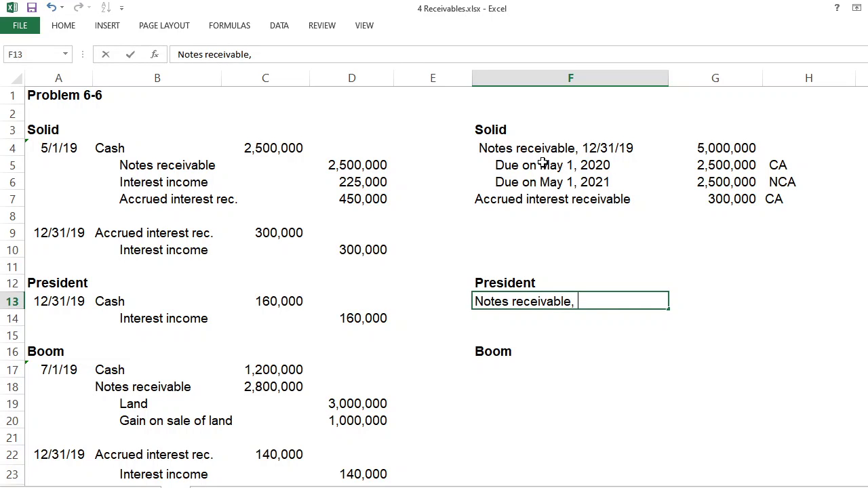
type("due on 12")
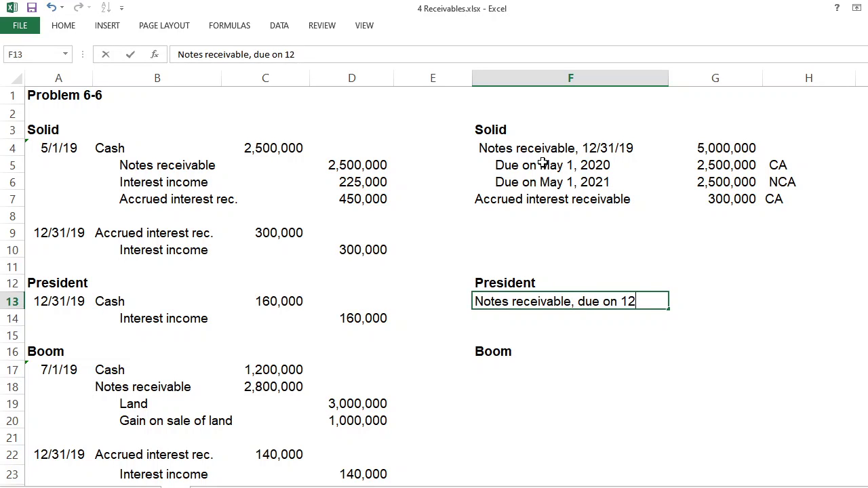
type("/31/21")
- Enter 2,000,000 as the President note's amount and widen column F to fit the whole label
key("Tab")
type("20")
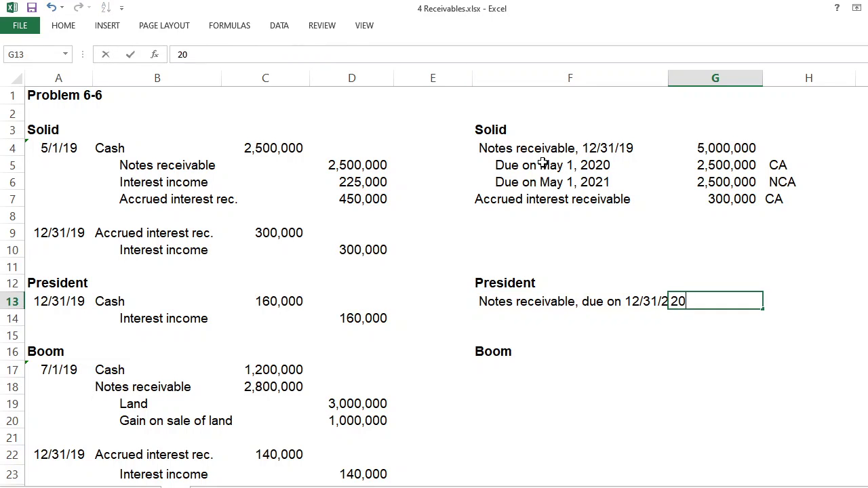
type("00000")
key("Return")
key("Up")
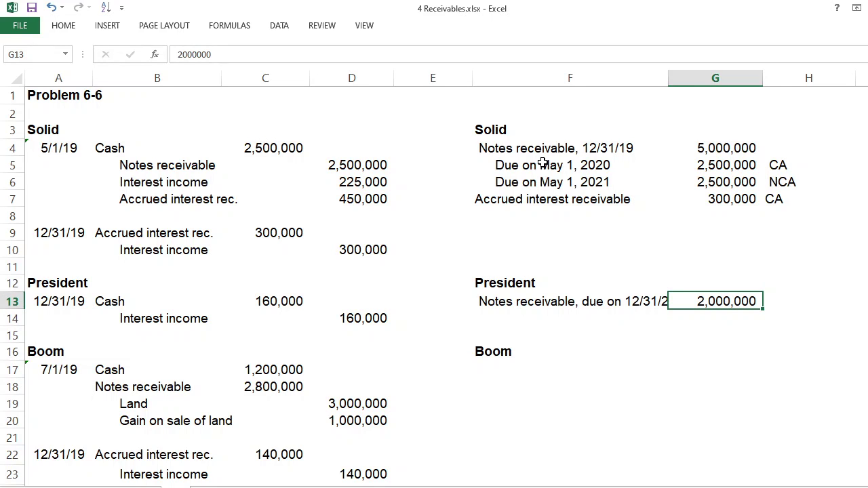
left_click_drag(669, 78, 678, 79)
- Classify the President note receivable as NCA in column H
left_click(803, 296)
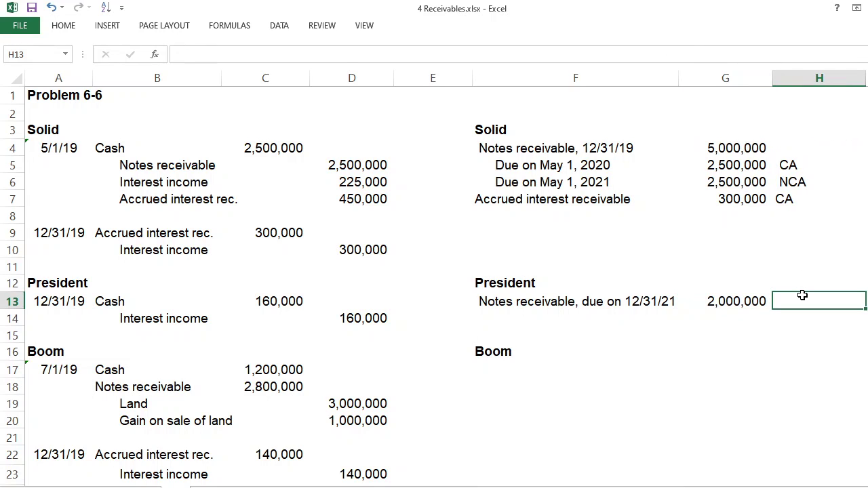
double_click(803, 296)
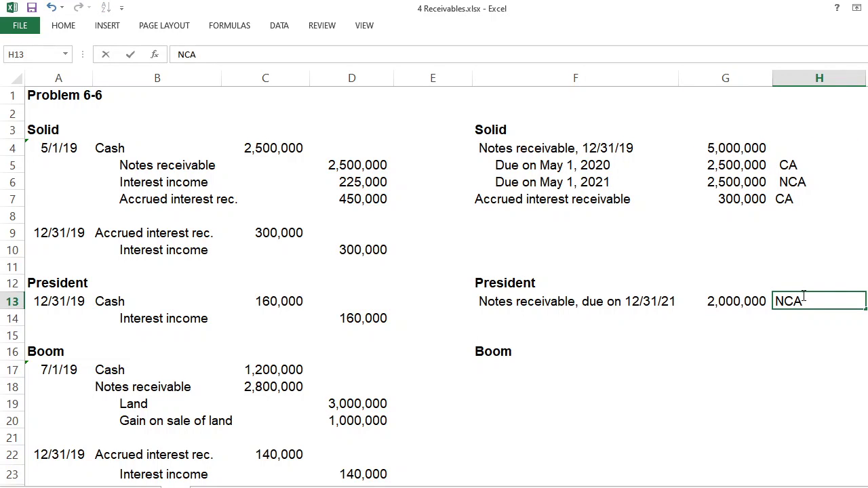
key("Return")
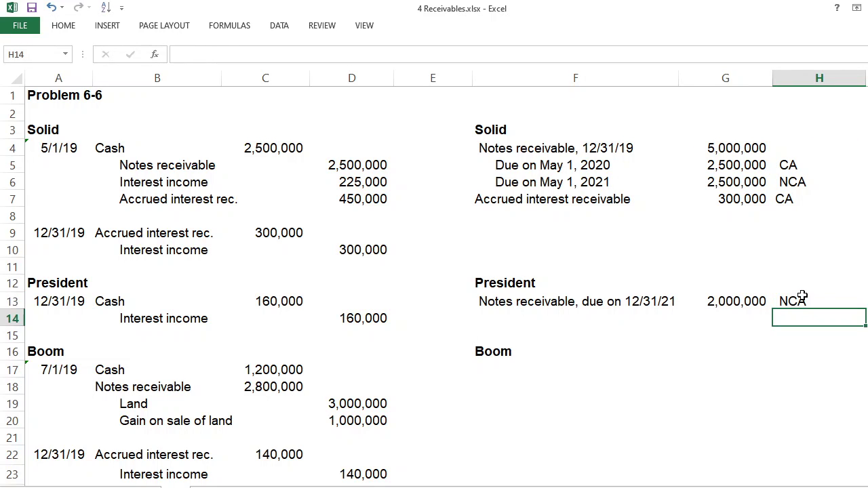
key("Left")
key("Left")
key("Left")
key("Left")
key("Left")
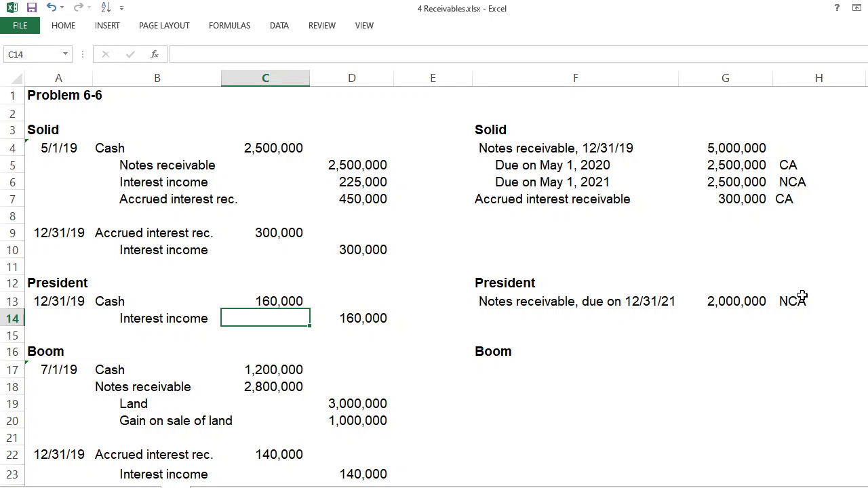
key("Right")
key("Right")
key("Right")
key("Down")
key("Down")
key("Down")
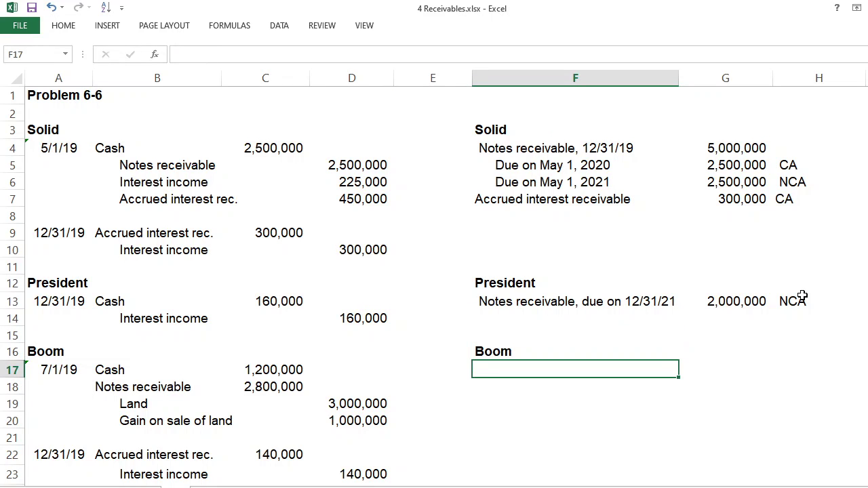
- Copy Solid's notes receivable label and its two due-date labels from F4:F6 to the rows under Boom, starting at F17
key("Up")
key("Up")
key("Up")
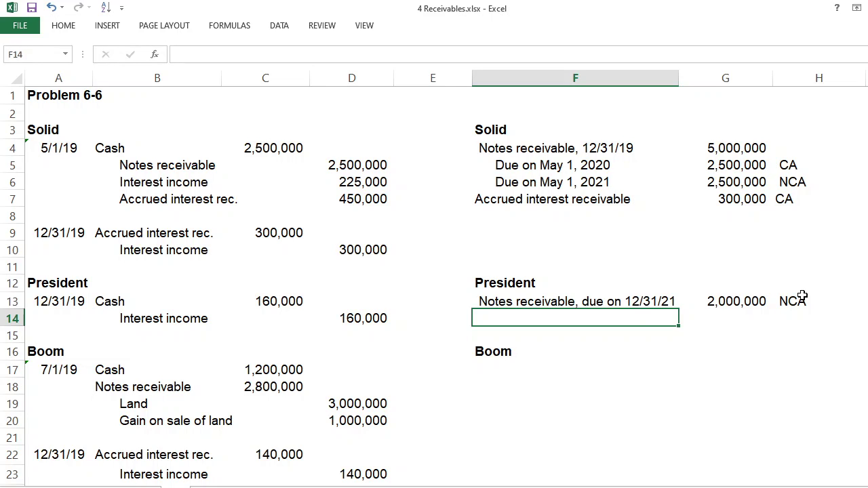
key("Up")
key("Up")
key("Up")
key("Up")
key("Up")
key("Up")
key("Up")
key("Up")
key("Up")
key("Up")
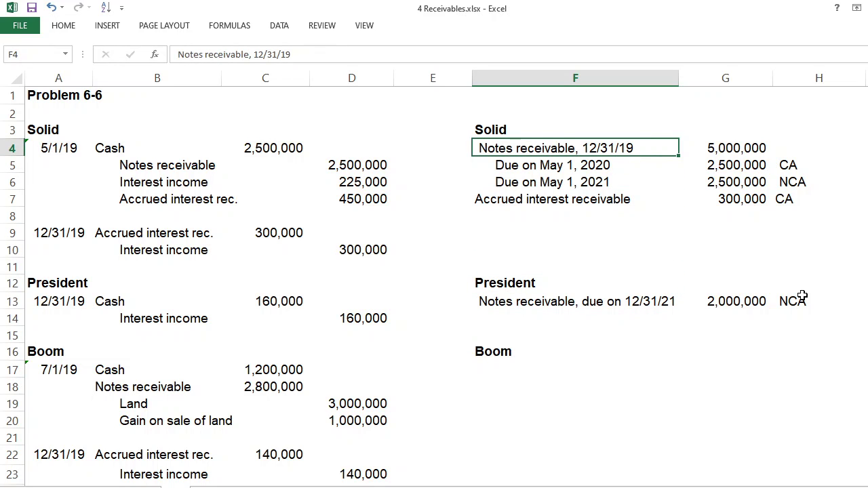
key("shift+Down")
key("shift+Down")
key("ctrl+c")
key("Down")
key("Down")
key("Down")
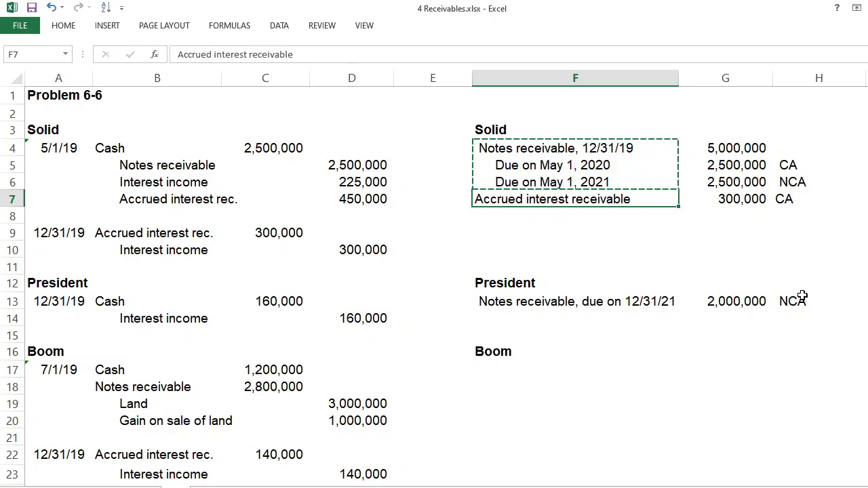
key("Down")
key("Down")
key("Down")
key("Down")
key("Down")
key("Down")
key("Down")
key("Down")
key("Down")
key("Down")
key("Down")
key("Up")
key("ctrl+v")
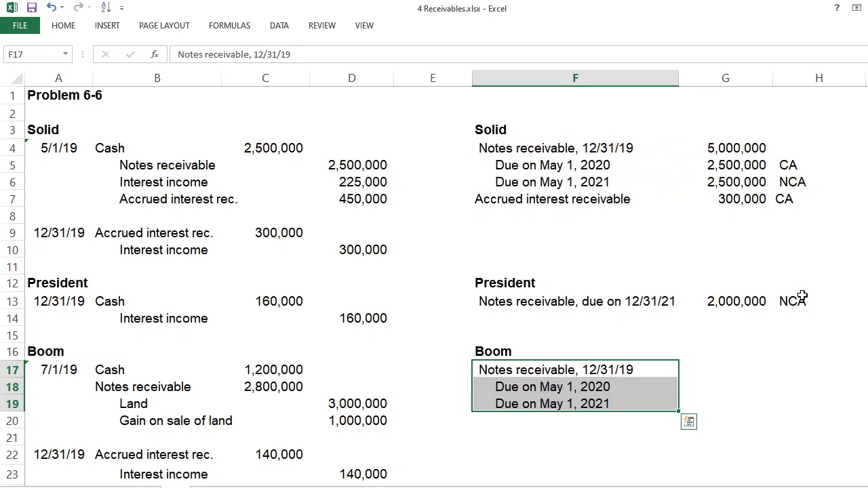
- Enter 2,800,000 as Boom's notes receivable balance at 12/31/19 in G17
key("Down")
key("Up")
key("Right")
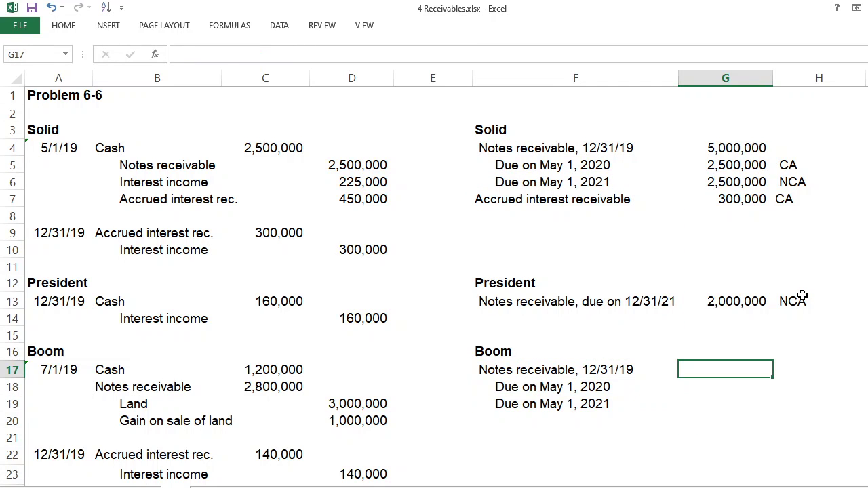
type("=")
key("BackSpace")
type("2800000")
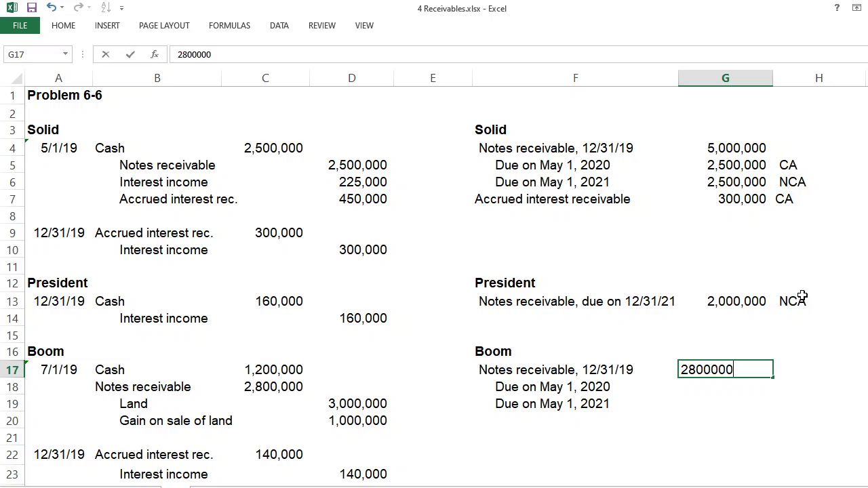
key("Return")
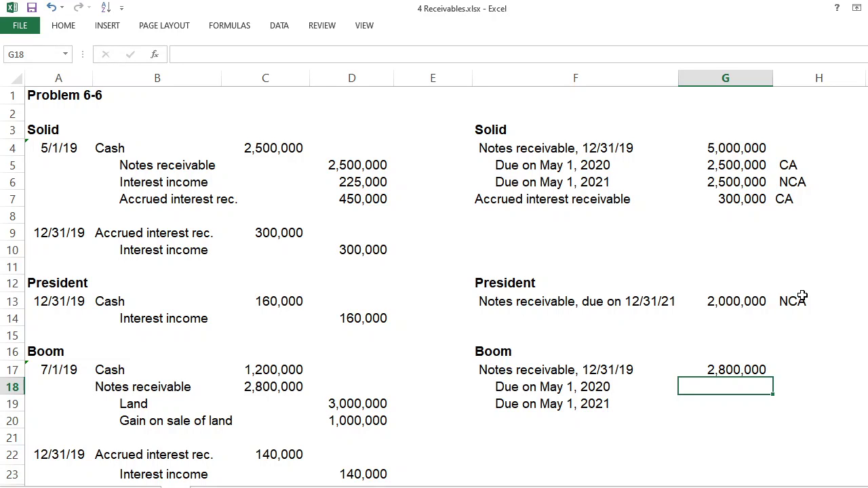
- Change Boom's first installment label in F18 to "Due on July 1, 2020"
key("Down")
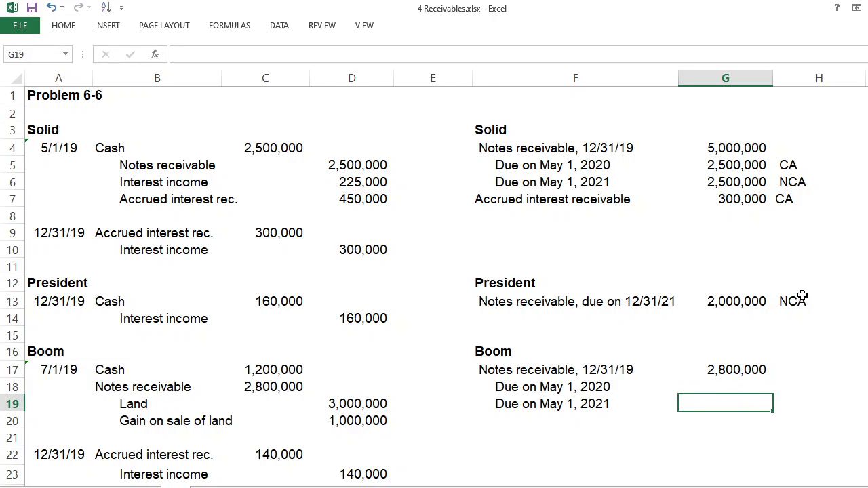
key("Left")
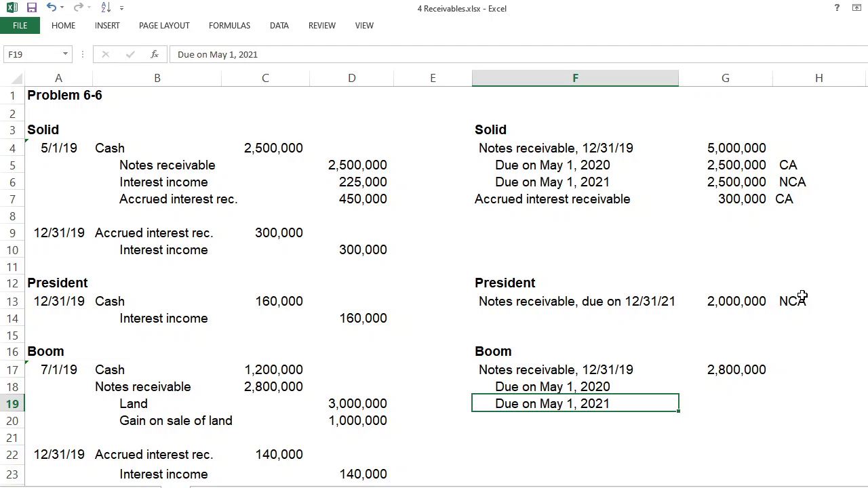
key("Up")
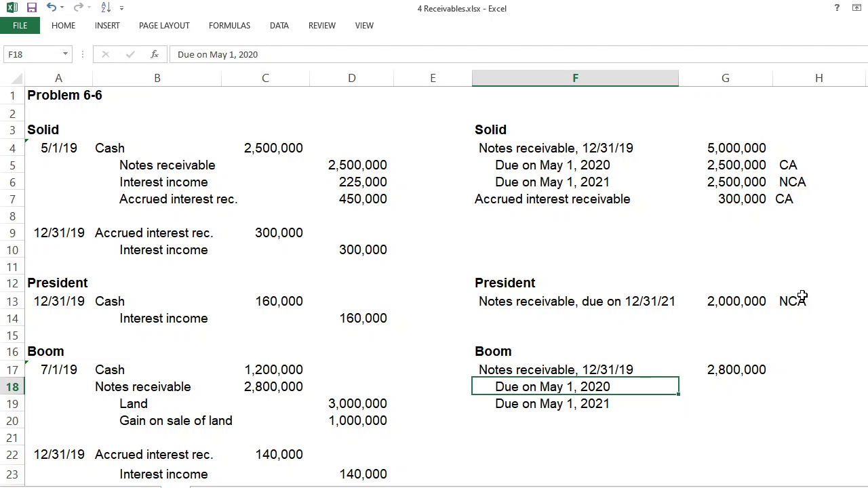
key("F2")
key("Left")
key("Left")
key("Left")
key("Left")
key("Left")
key("Left")
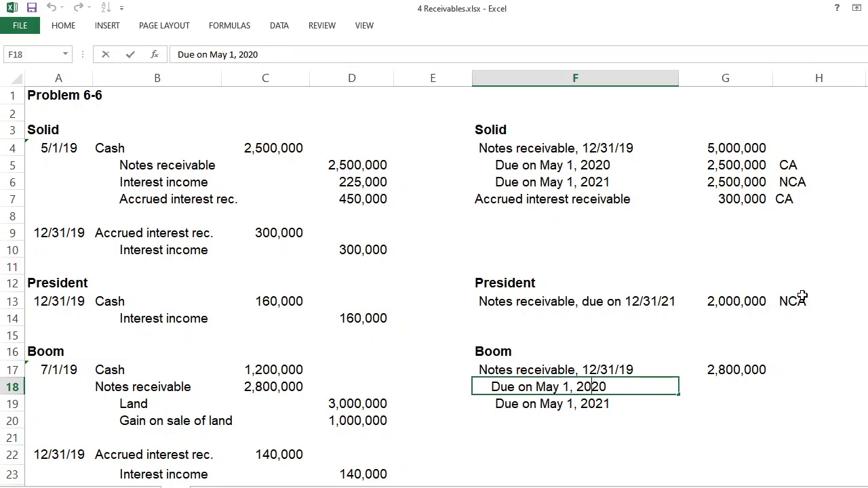
key("Left")
key("Left")
key("ctrl+shift+Left")
type("July")
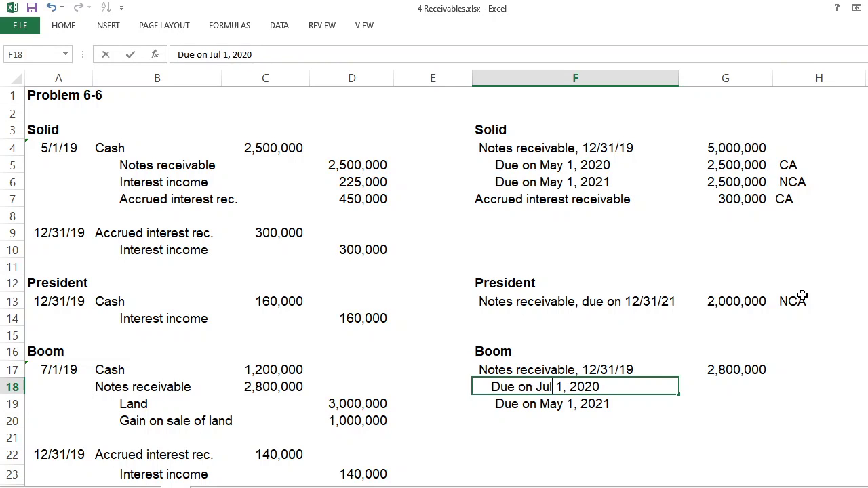
key("Return")
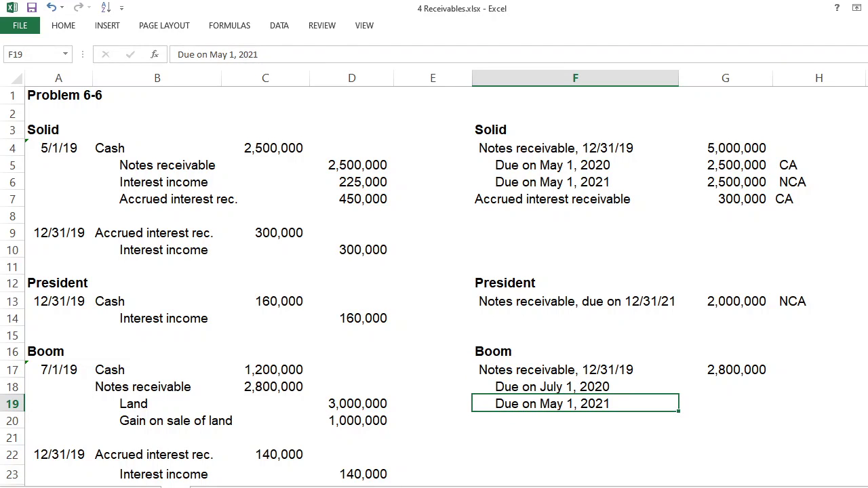
- Switch to OBS Studio and maximize its window
mouse_move(451, 487)
left_click(452, 458)
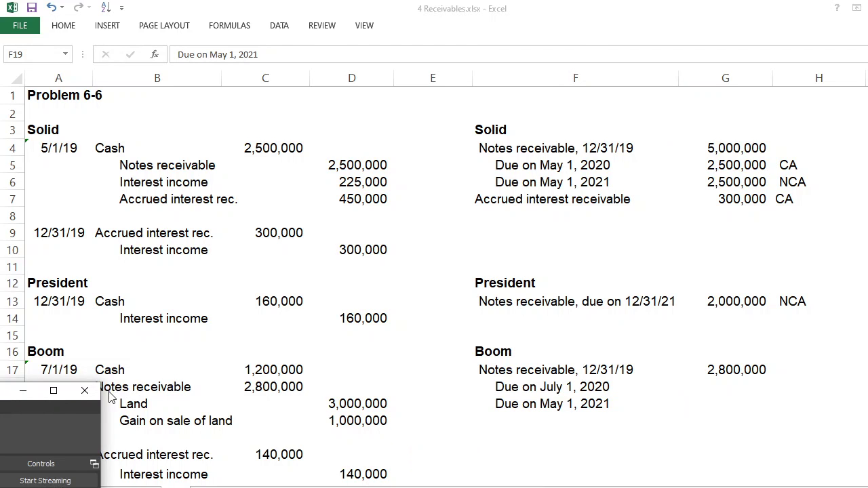
left_click(54, 391)
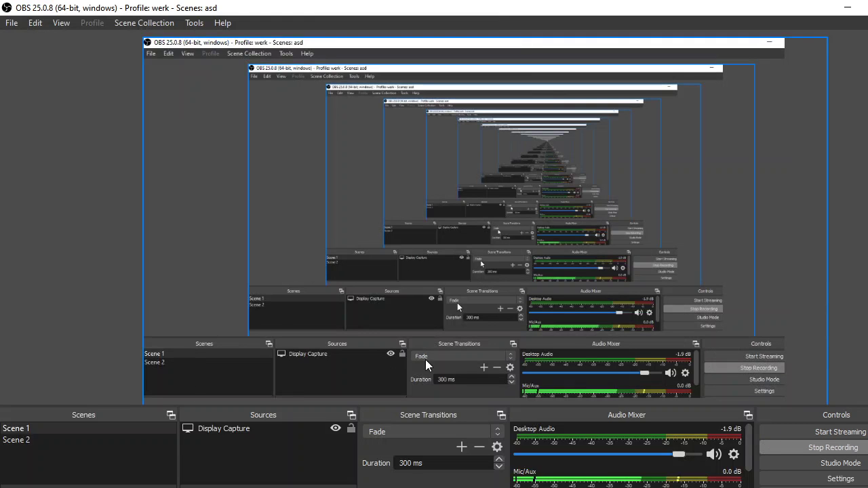
- Switch back to the Excel workbook and clear the second due-date label in F19 under Boom
left_click(866, 7)
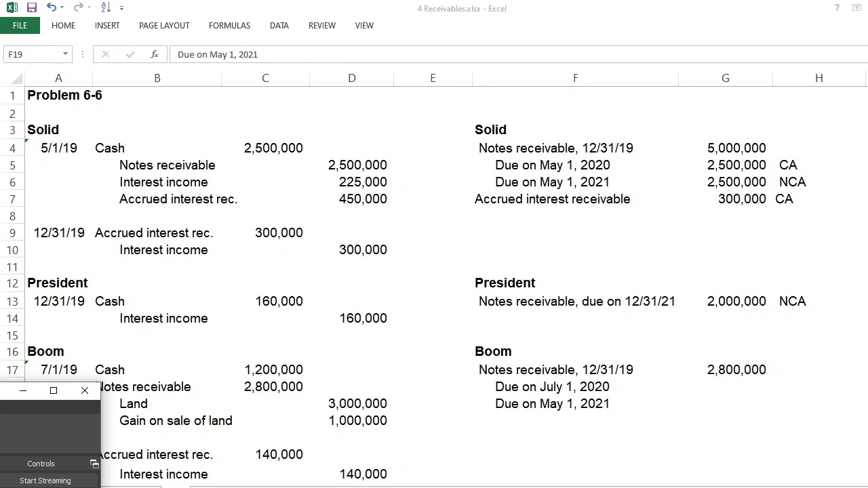
left_click(642, 402)
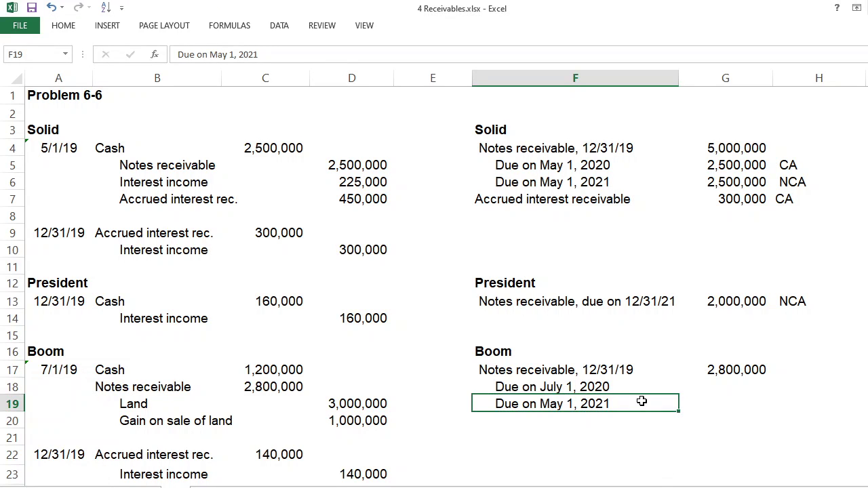
key("Delete")
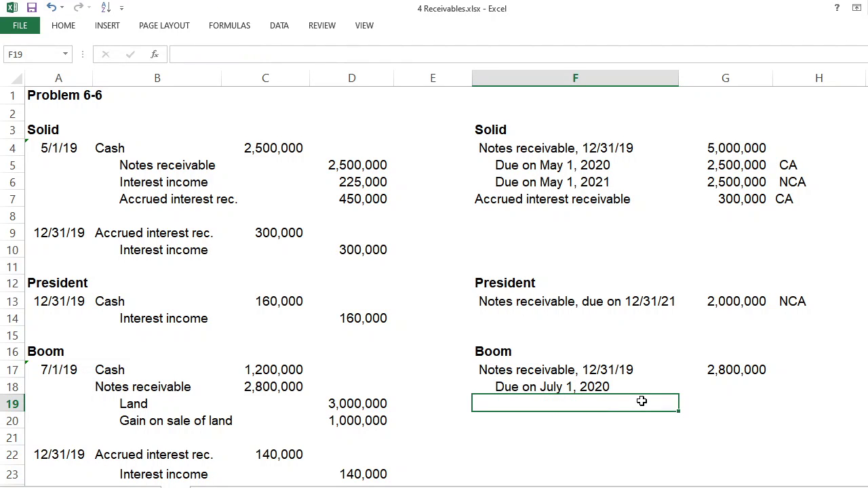
- Check the terms of Boom's note and its annual payments in the Notes Receivable exercises PDF, and return to the workbook
key("Up")
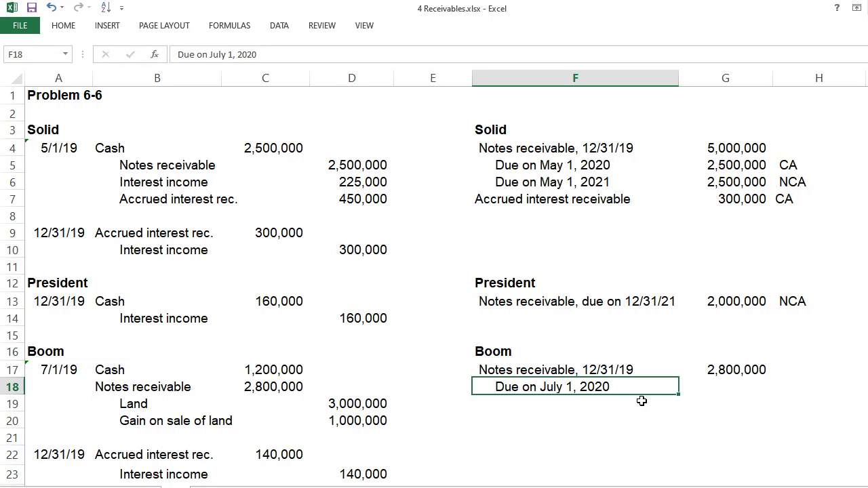
key("Right")
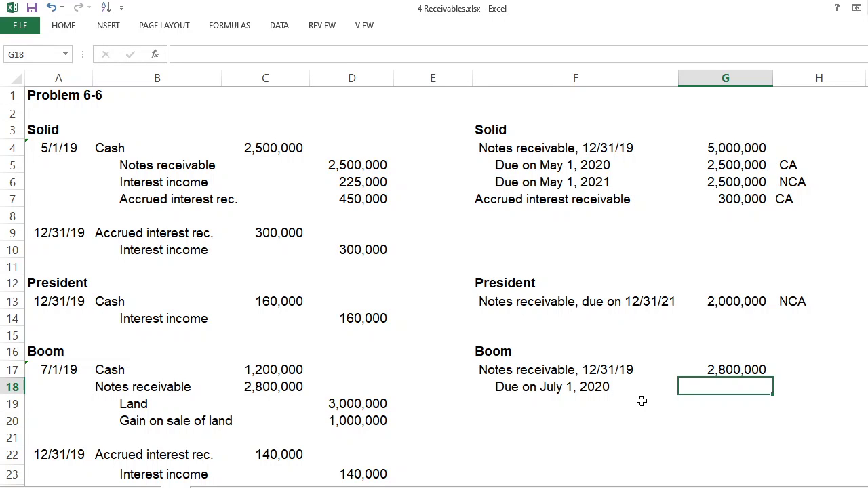
key("alt+Tab")
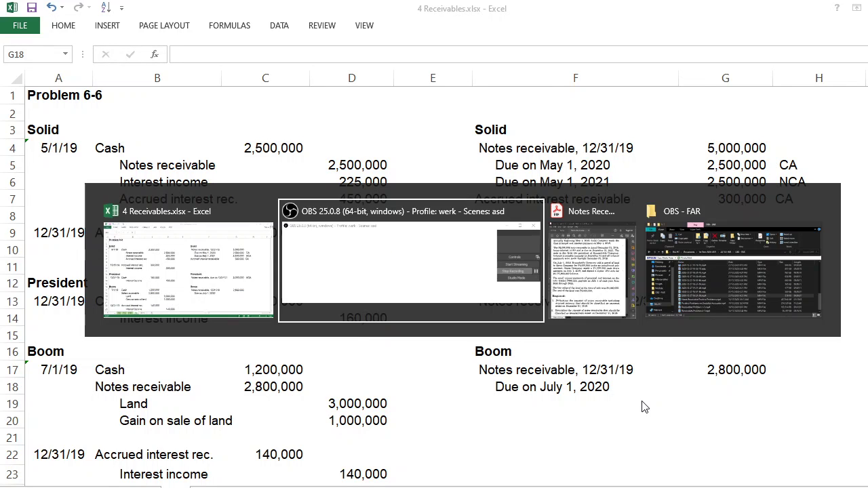
key("alt+Tab")
key("alt+Tab")
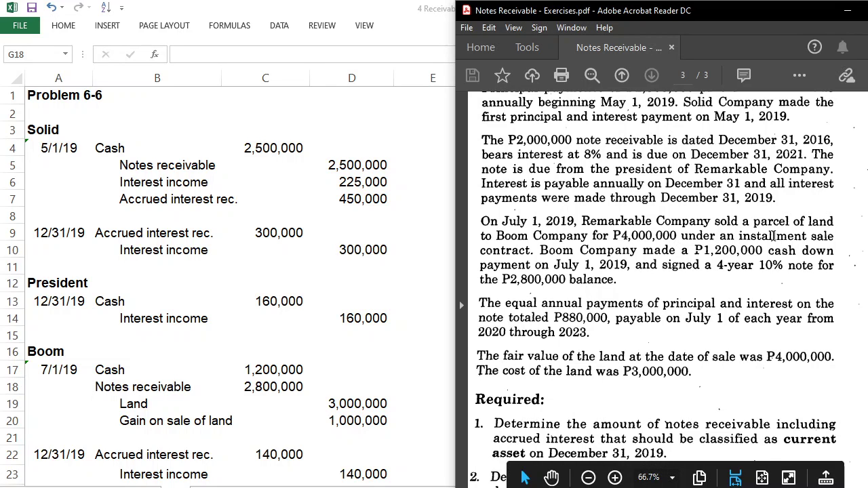
key("alt+Tab")
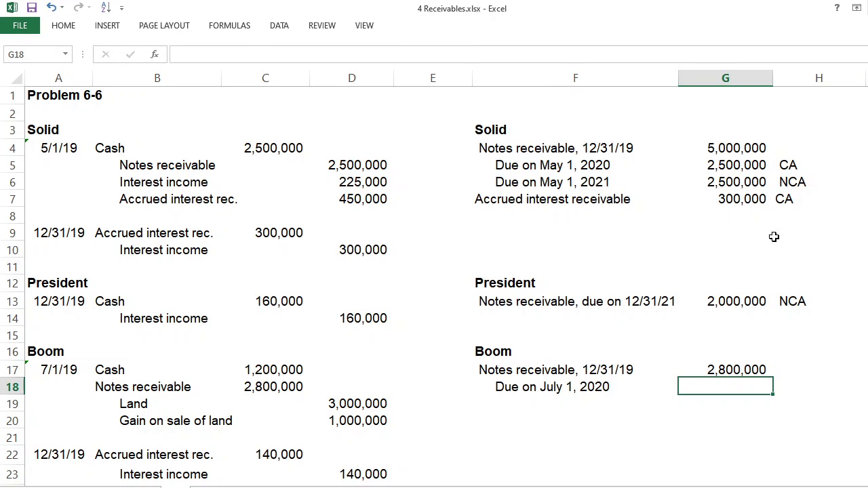
- Compute one year of interest on Boom's note in H18 with the formula =2800000*10%
left_click(814, 385)
type("=")
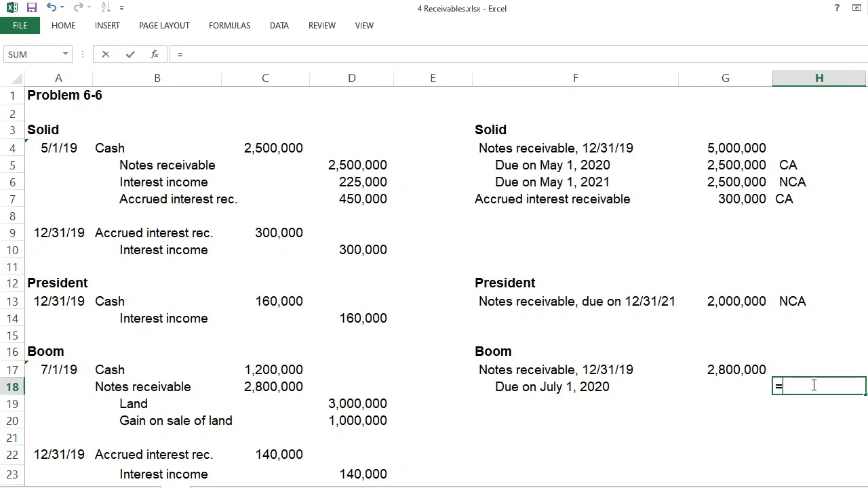
type("2800000*10%")
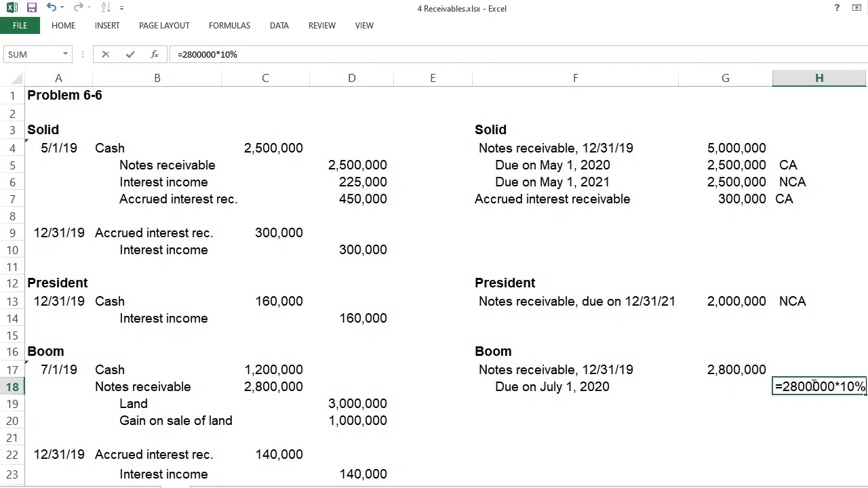
key("ctrl+Return")
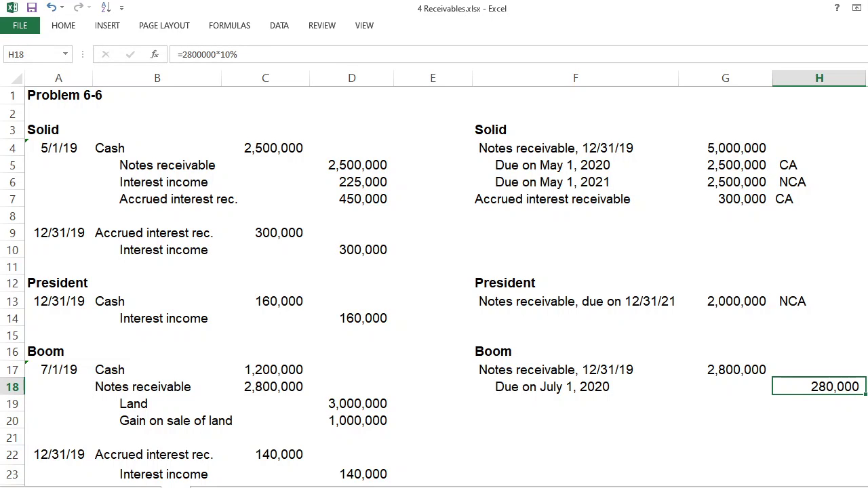
- Compute the principal due on July 1, 2020 in G18 with the formula =880000-H18
left_click(726, 386)
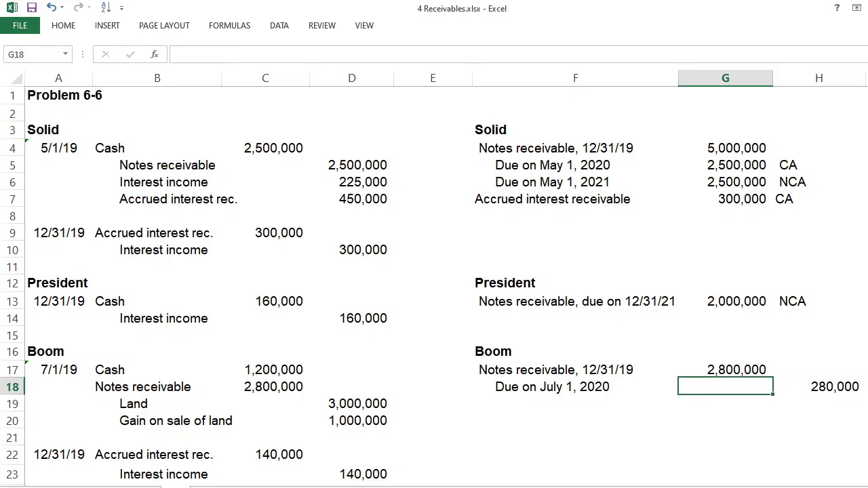
type("=8800")
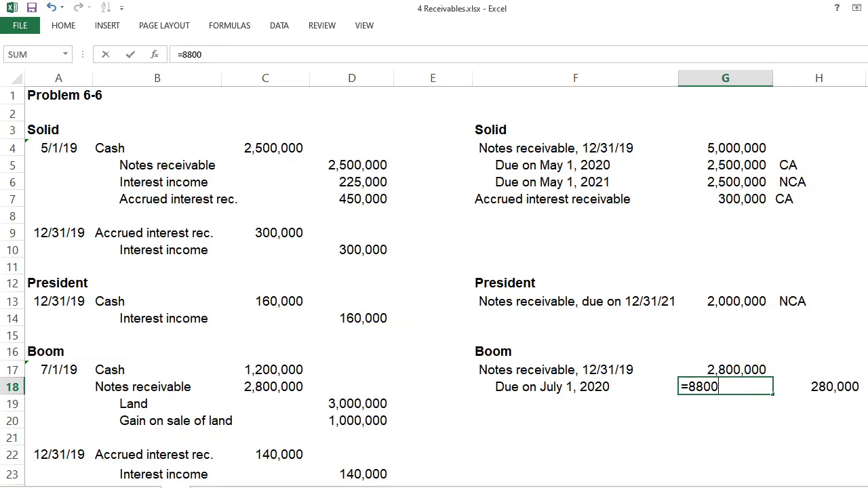
type("00-")
key("Right")
key("Return")
key("Up")
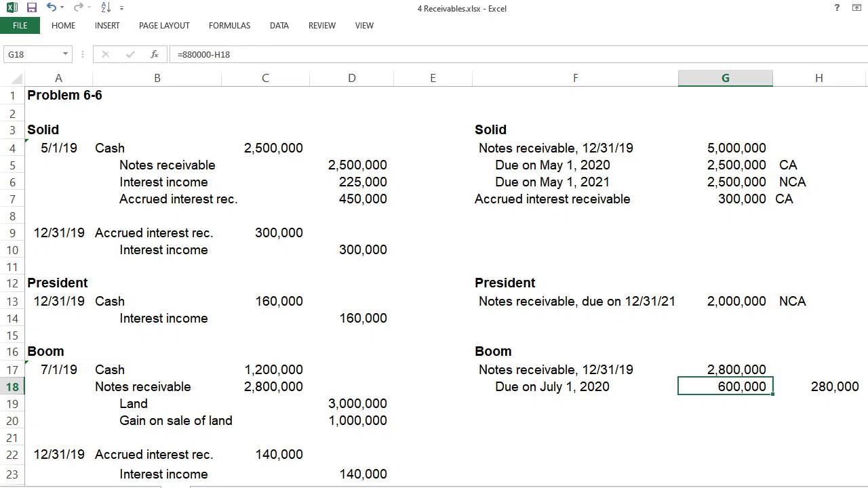
- Compute the remaining balance of Boom's note in G19 by subtracting G18 from G17
key("Down")
type("=")
key("Up")
key("Up")
type("-")
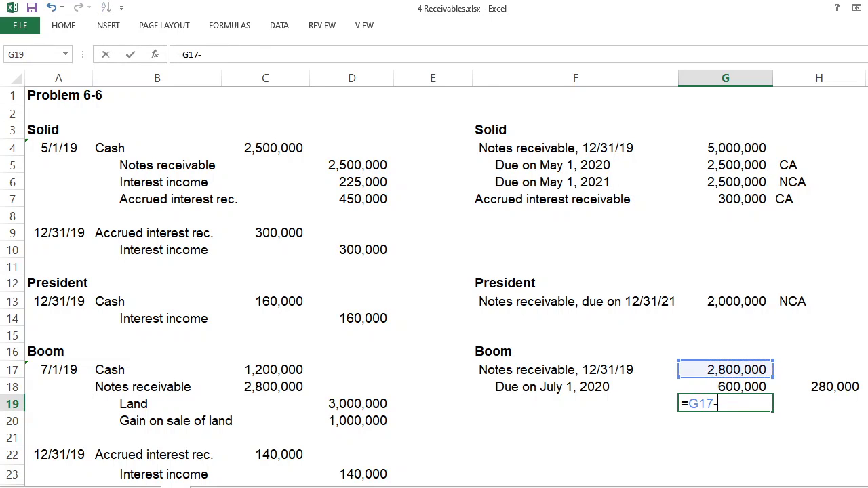
key("Up")
key("Return")
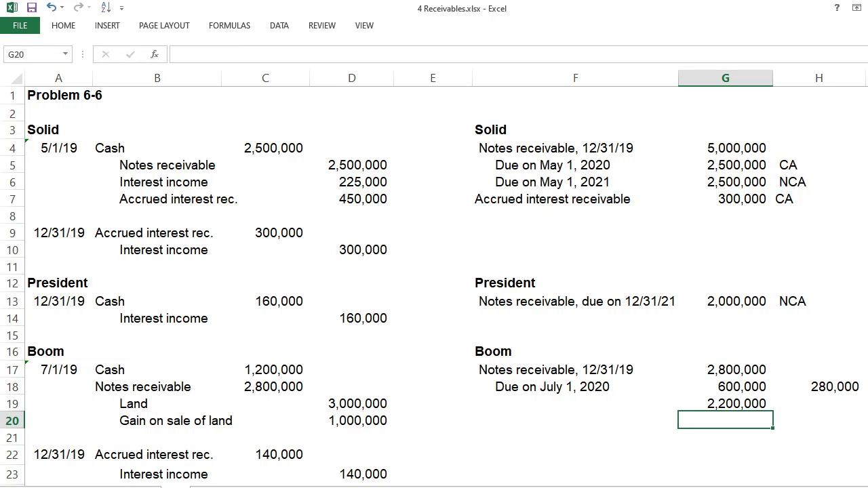
key("Up")
key("Right")
key("Up")
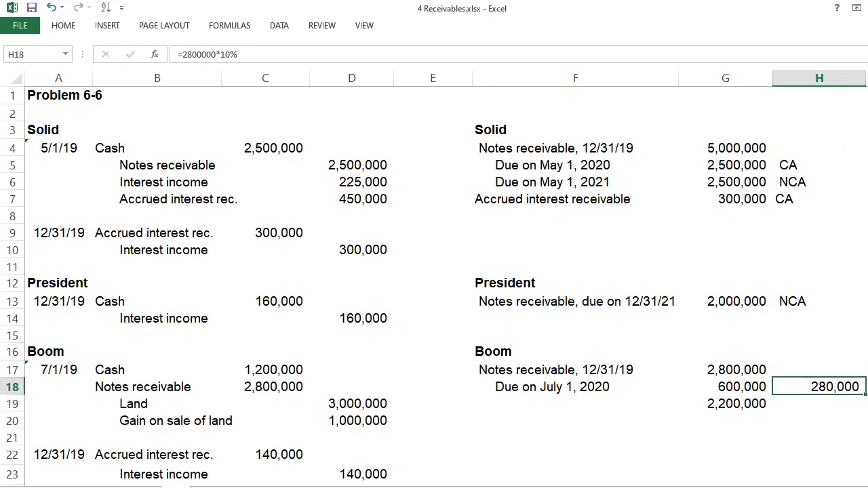
key("Delete")
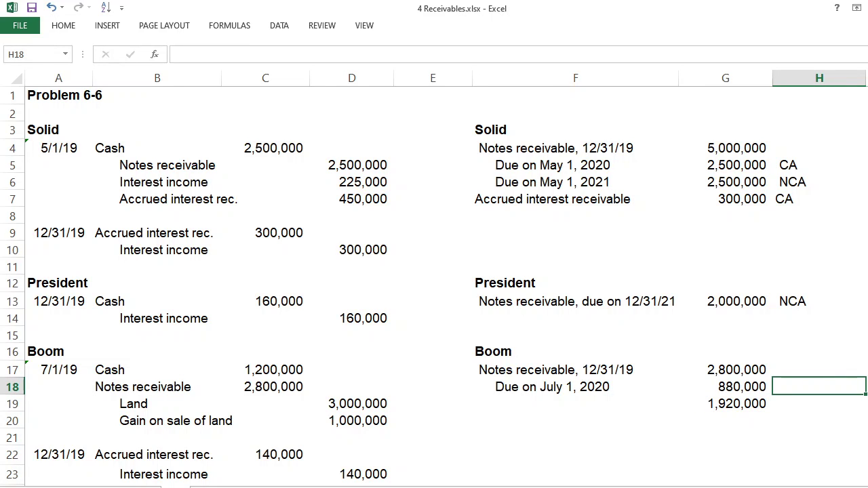
type("CA")
key("BackSpace")
key("BackSpace")
type("CA")
key("Return")
key("ctrl+z")
key("ctrl+z")
- Replace the formulas in G18:G19 with their values by copying the cells and pasting them as values in place
left_click(726, 387)
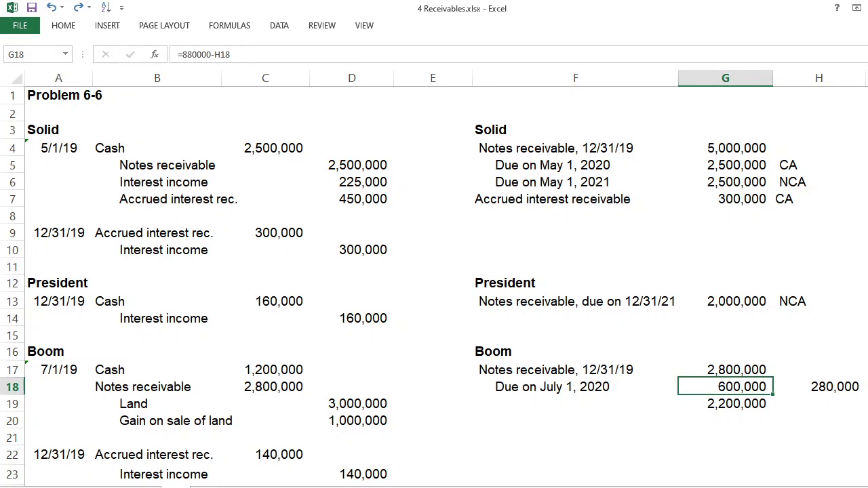
left_click(726, 404, "shift")
key("ctrl+c")
key("alt")
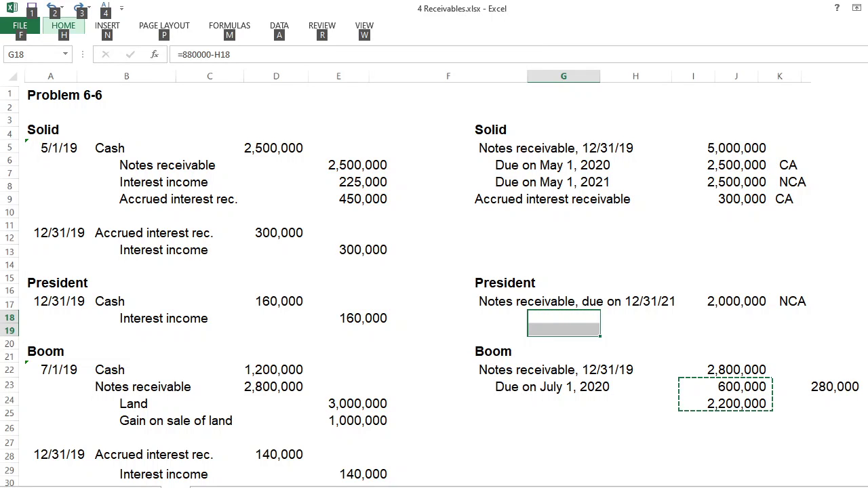
key("e")
key("s")
key("v")
key("Return")
- Classify Boom's installment due July 1, 2020 as CA in H18, replacing the interest computation, and the remaining balance as NCA in H19
left_click(819, 386)
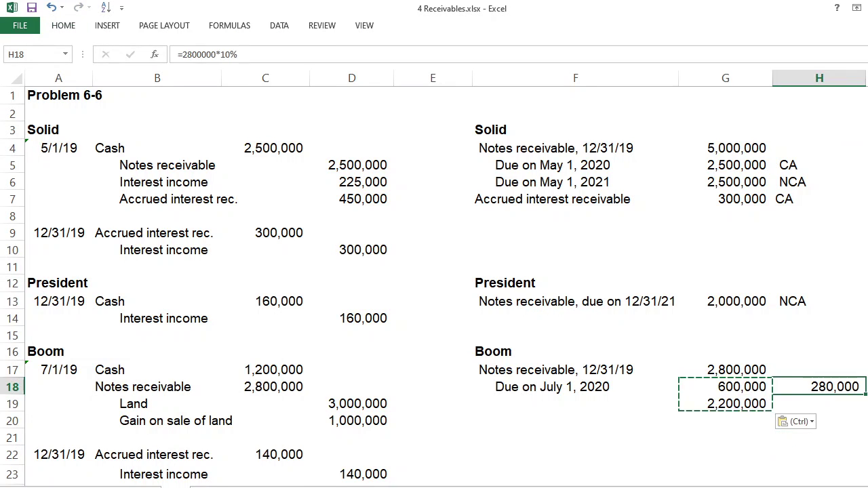
type("CA")
key("Return")
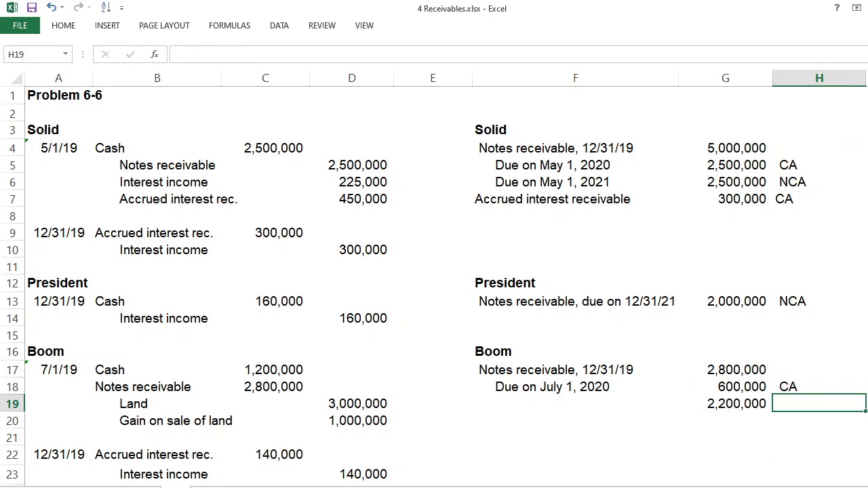
type("NCA")
key("Return")
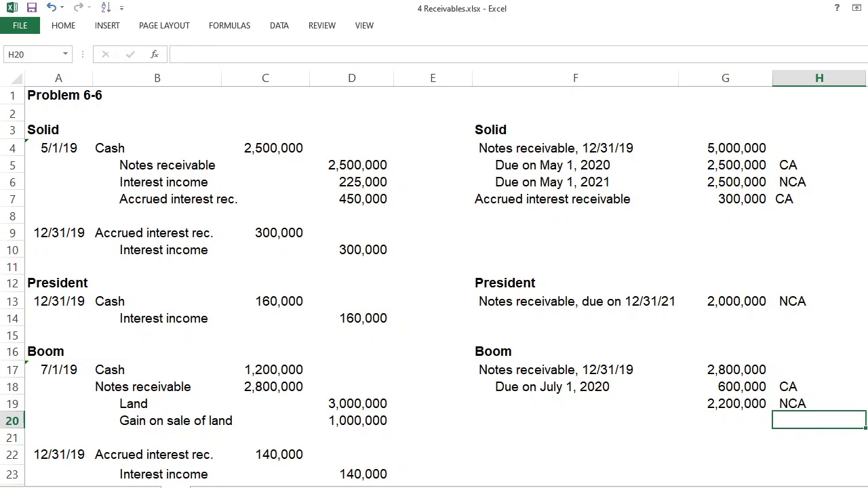
- Review Boom's current/noncurrent classification together with the 12/31/19 accrued interest entry and its computation note
key("Up")
key("Up")
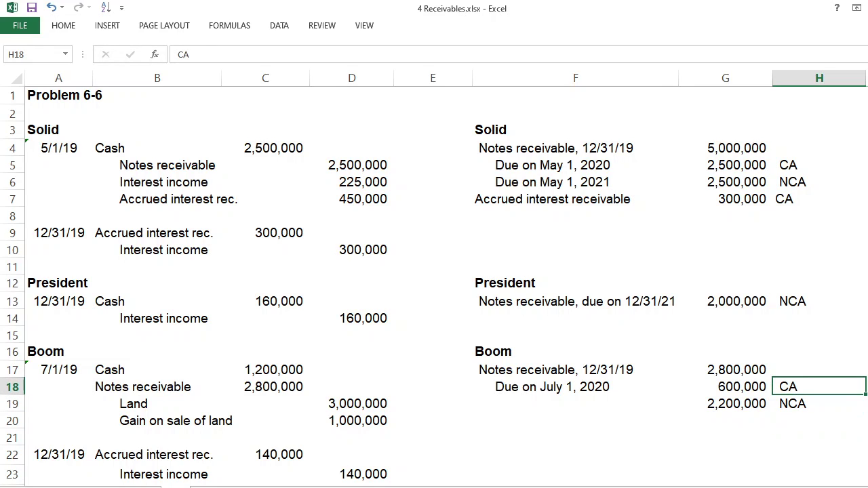
key("Down")
key("Down")
key("Down")
key("Down")
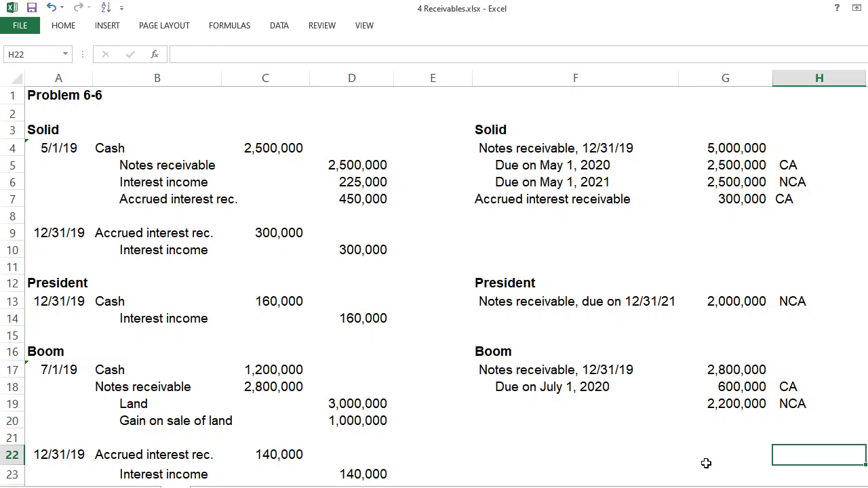
left_click(284, 452)
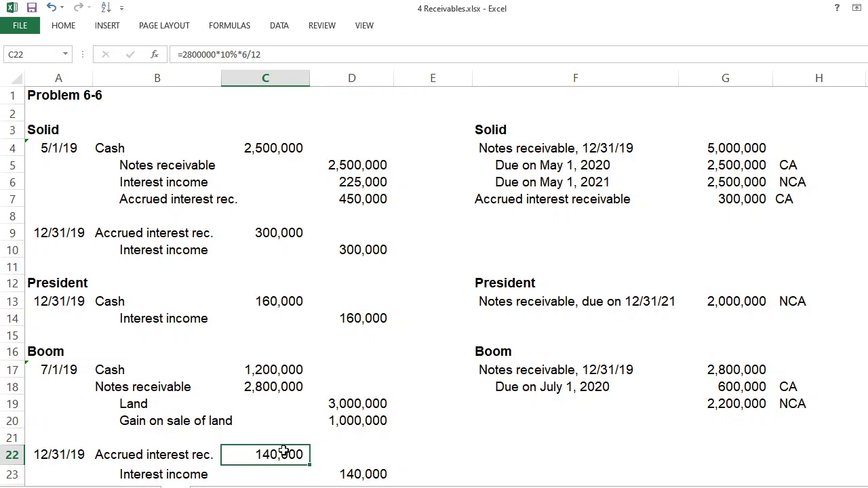
key("Down")
key("Down")
key("Left")
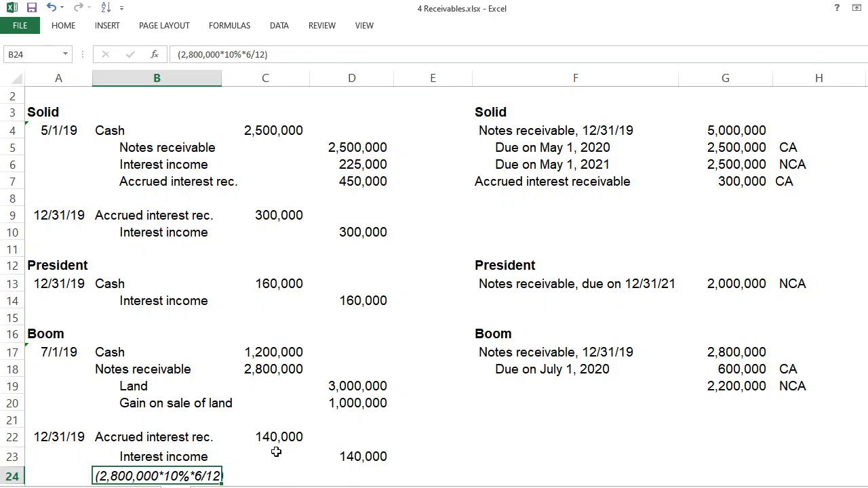
left_click(799, 369)
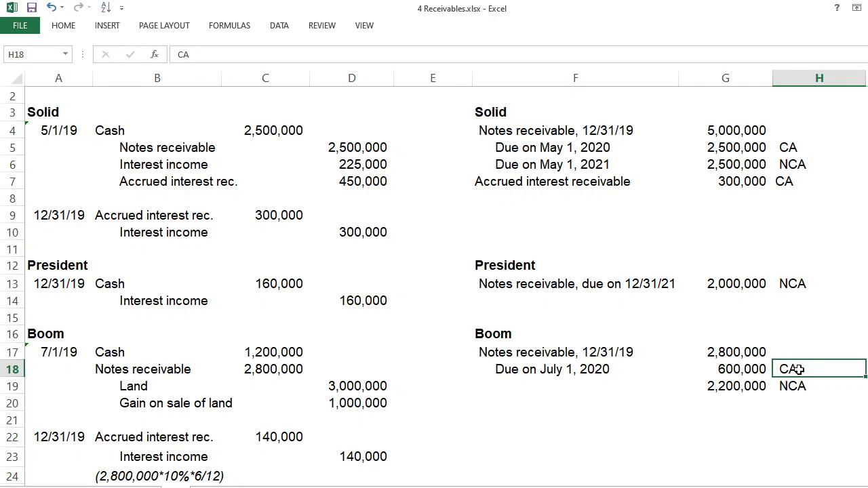
left_click(291, 439)
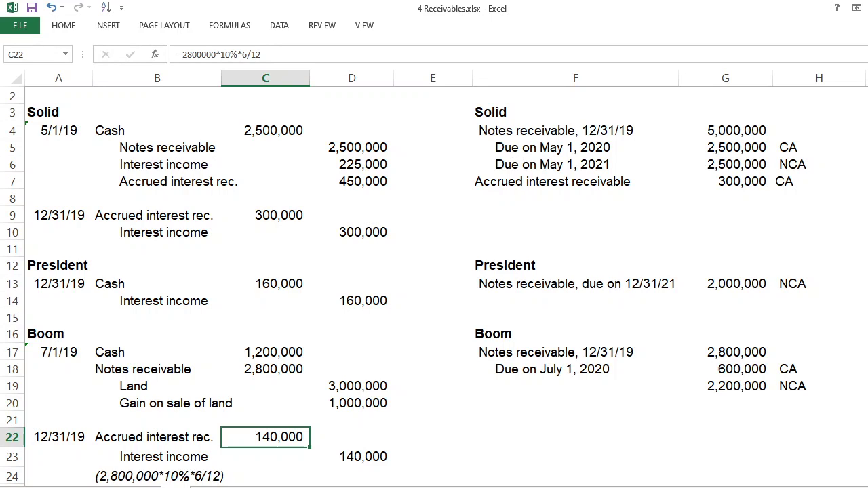
- Add the label "Accrued interest receivable" in F20 under Boom's notes receivable breakdown
left_click(588, 406)
type("Accrued in")
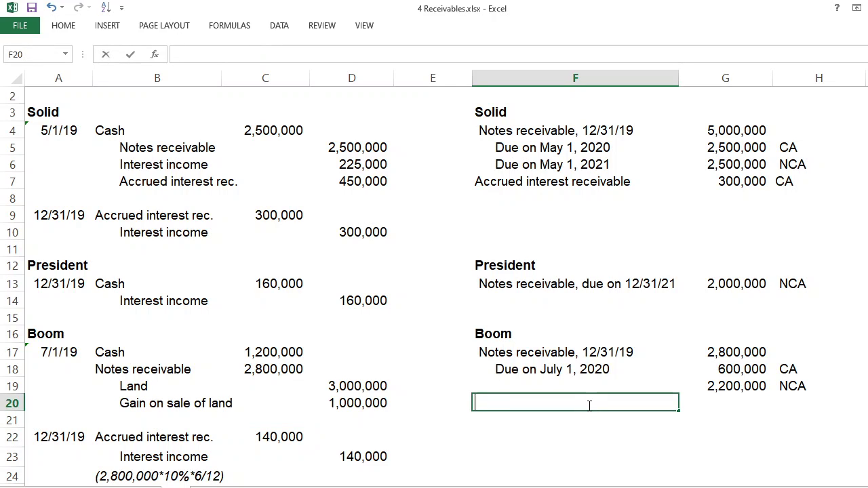
type("terest recei")
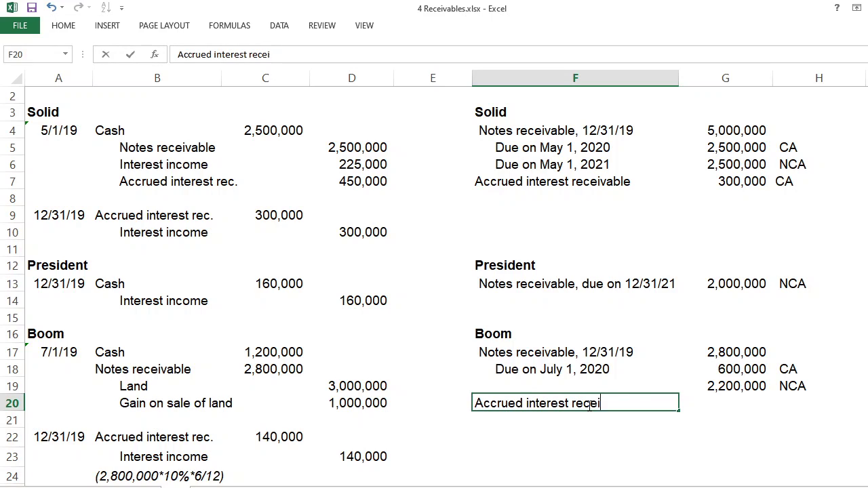
type("vable")
key("BackSpace")
key("BackSpace")
type("le")
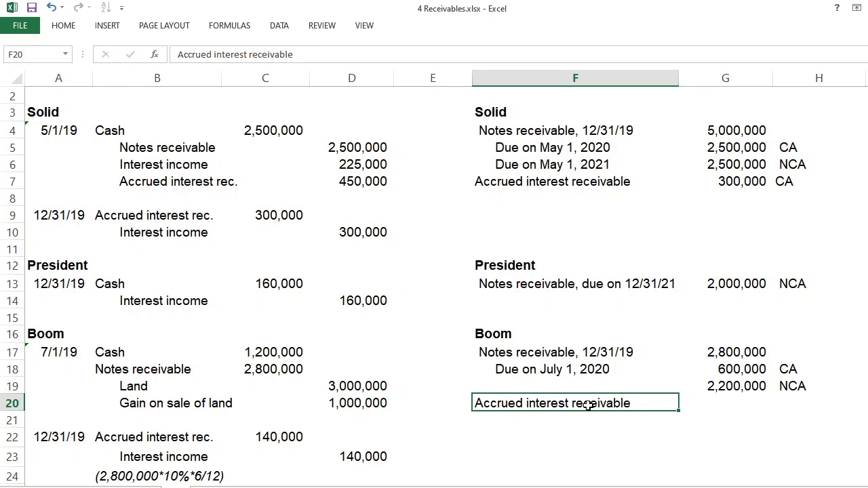
- Enter 140,000 as Boom's accrued interest receivable amount in G20
key("Tab")
type("140,")
type("0000")
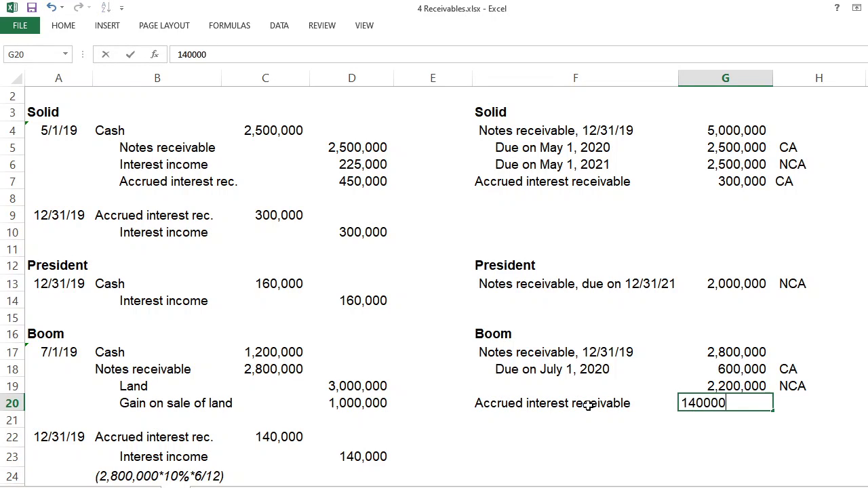
key("Return")
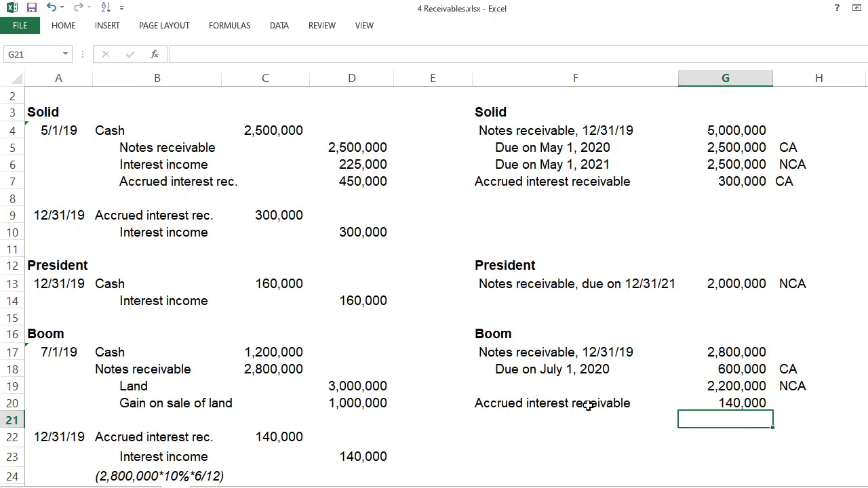
key("Up")
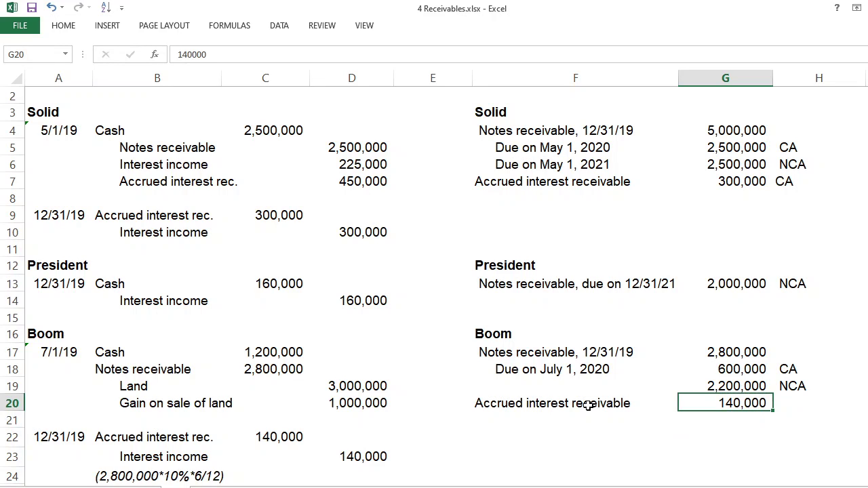
- Check Boom's 12/31/19 accrued interest amount and sale date, and classify its accrued interest receivable as CA in H20
left_click(261, 439)
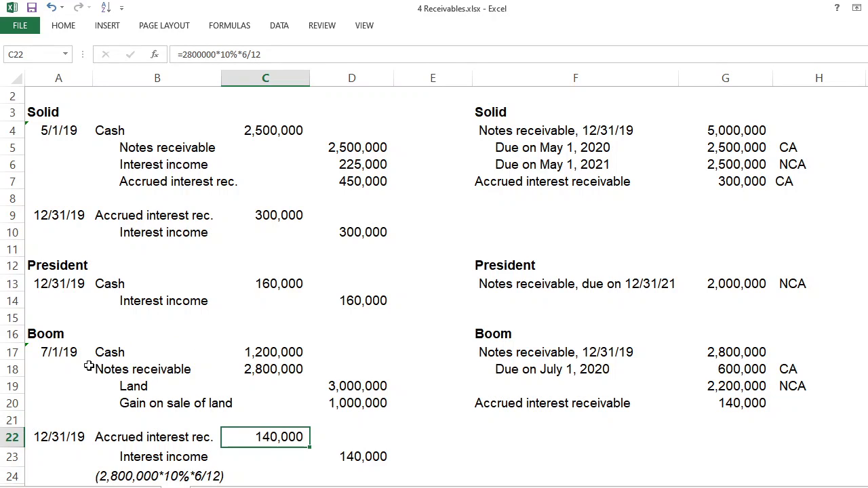
left_click(60, 356)
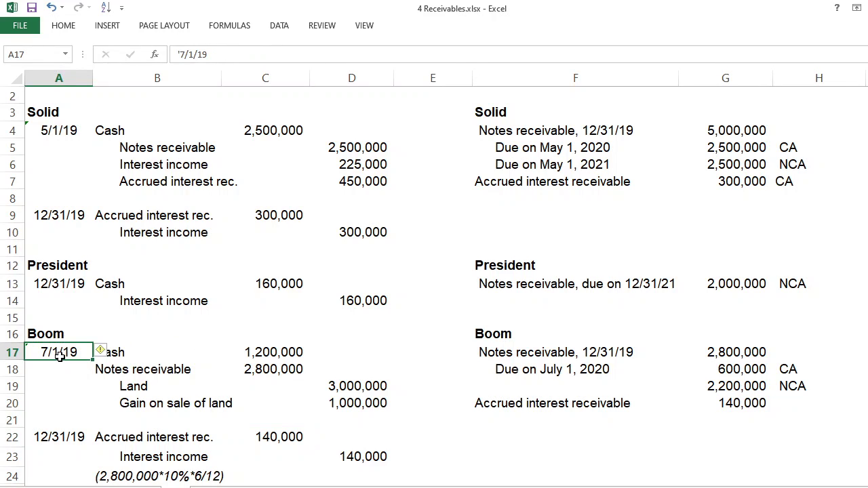
left_click(785, 403)
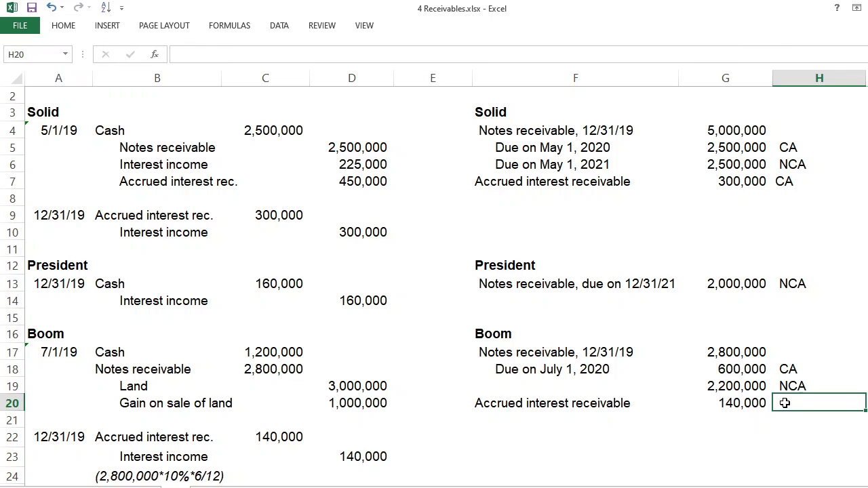
type("CA")
key("Return")
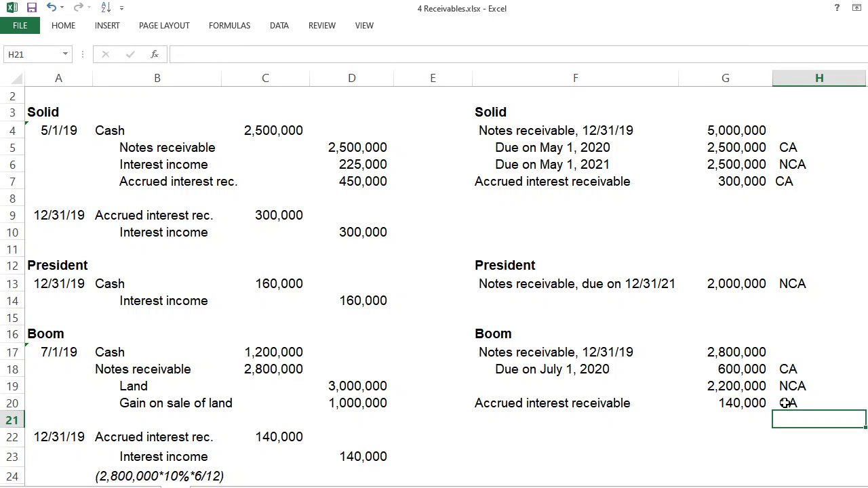
key("Return")
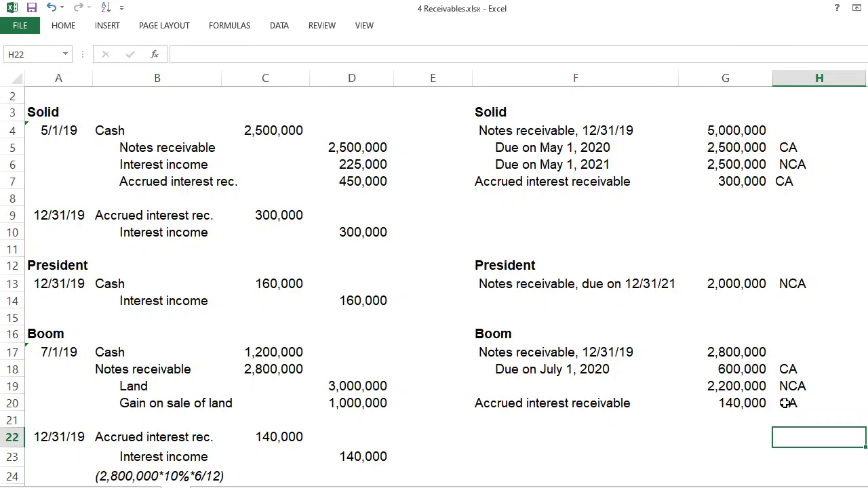
- Total the current assets in C28 with =G5+G7+G18+G20, covering Solid's and Boom's current notes and accrued interest
key("Down")
key("Down")
key("Down")
key("Down")
key("Down")
key("Down")
key("Down")
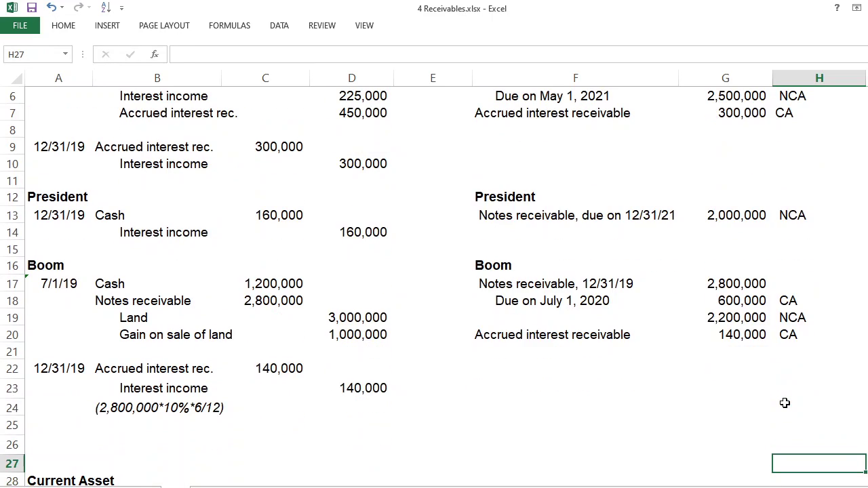
left_click(269, 461)
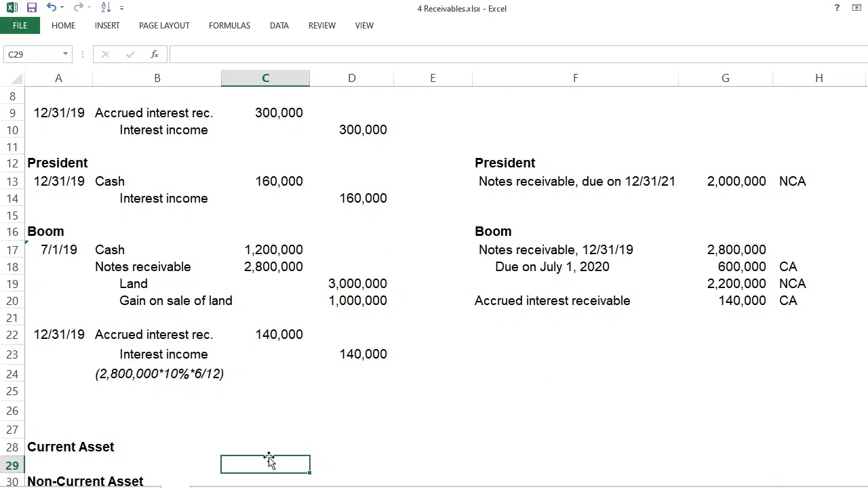
key("Up")
type("=")
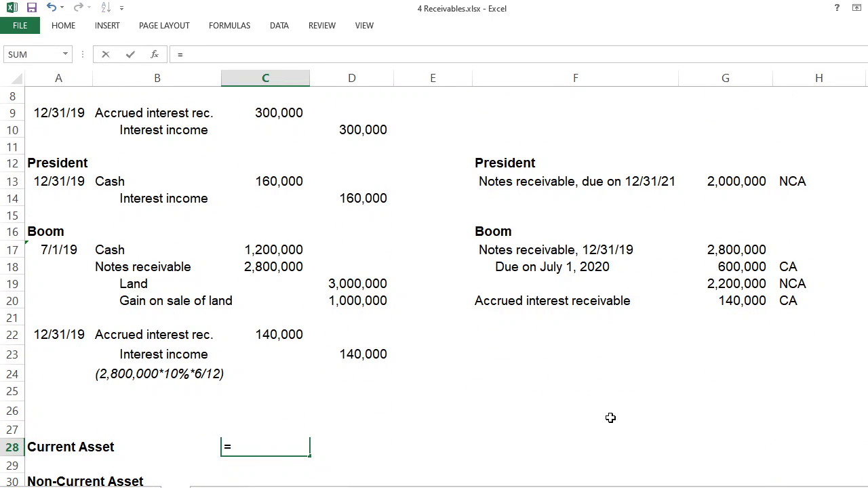
scroll(862, 147, "up", 3)
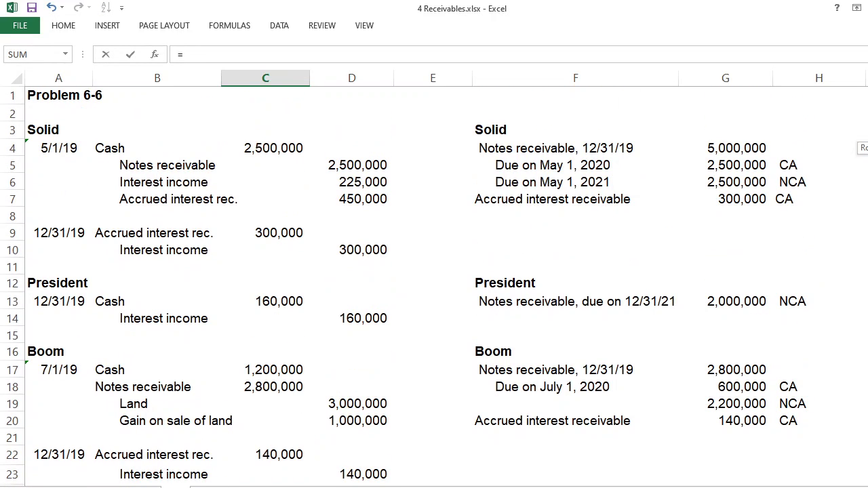
left_click(753, 165)
type("+")
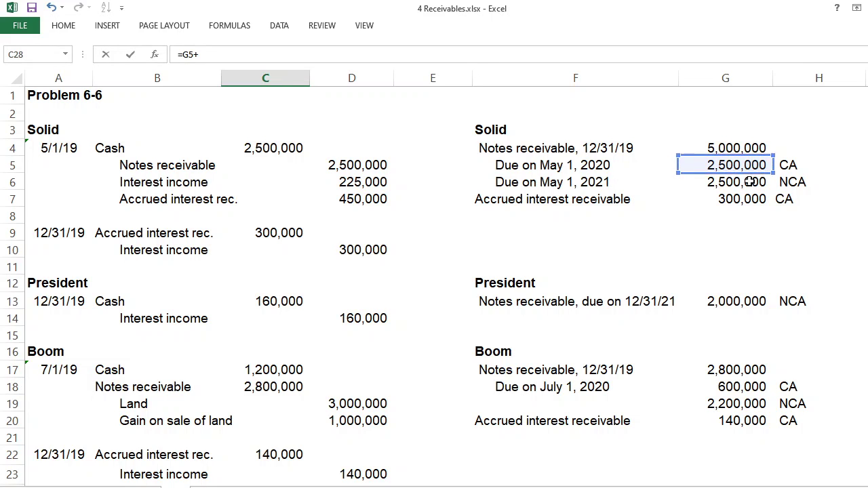
left_click(743, 203)
type("+")
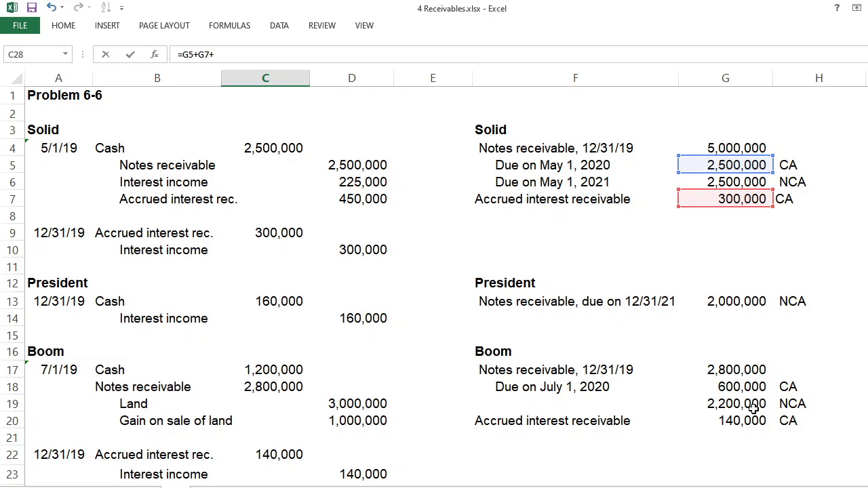
left_click(746, 386)
type("+")
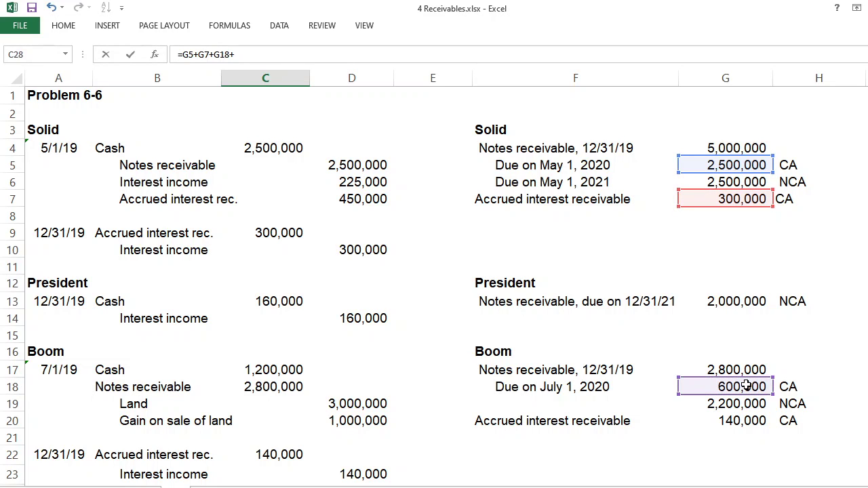
left_click(752, 421)
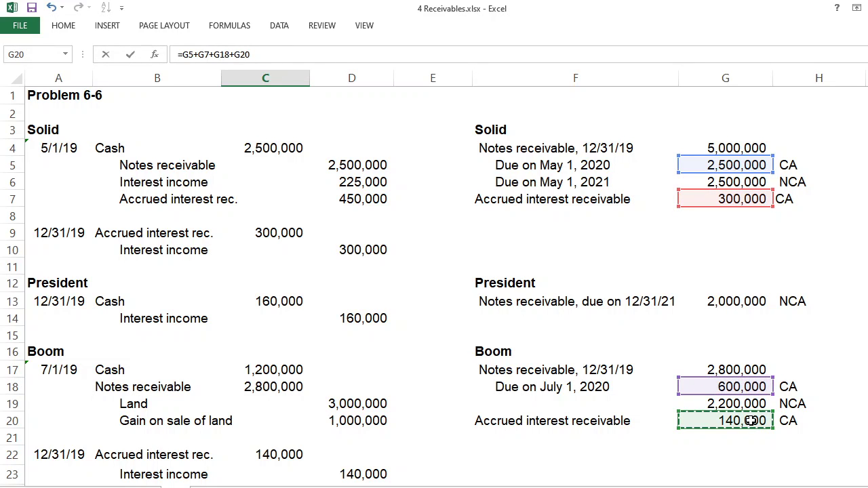
key("Return")
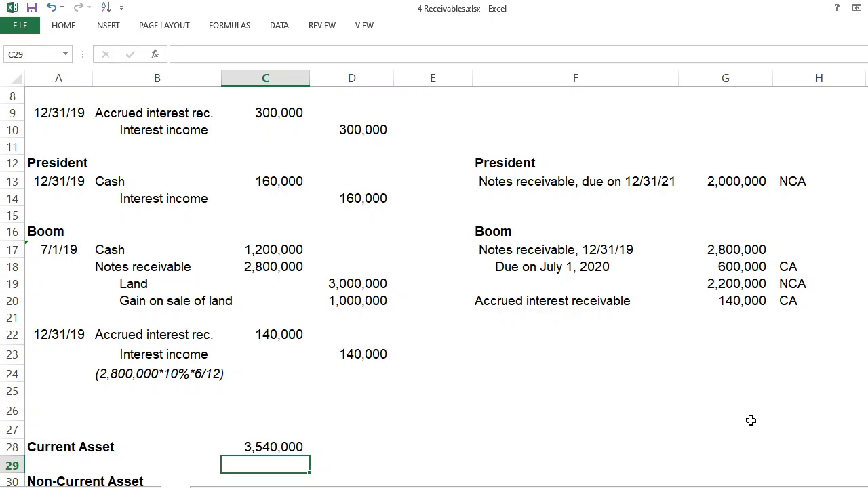
- Total the non-current assets in C30 with =G6+G13+G19, covering the noncurrent notes of Solid, President and Boom
key("Down")
type("=")
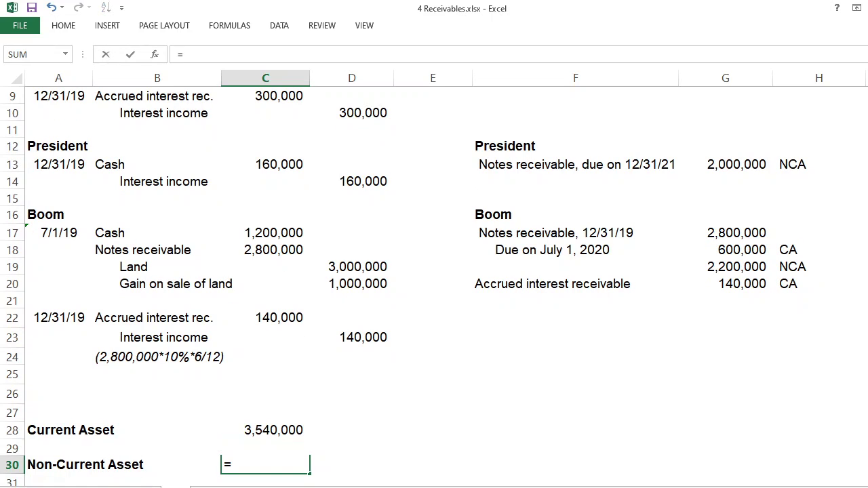
scroll(862, 230, "up", 3)
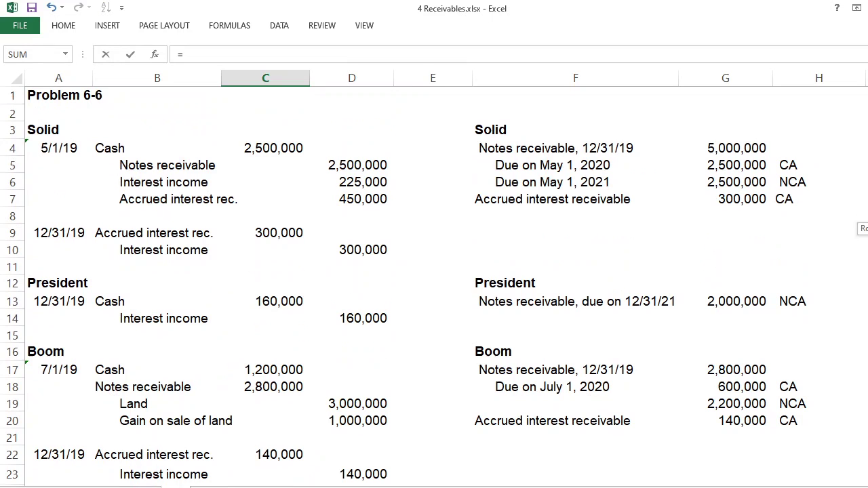
left_click(752, 181)
type("+")
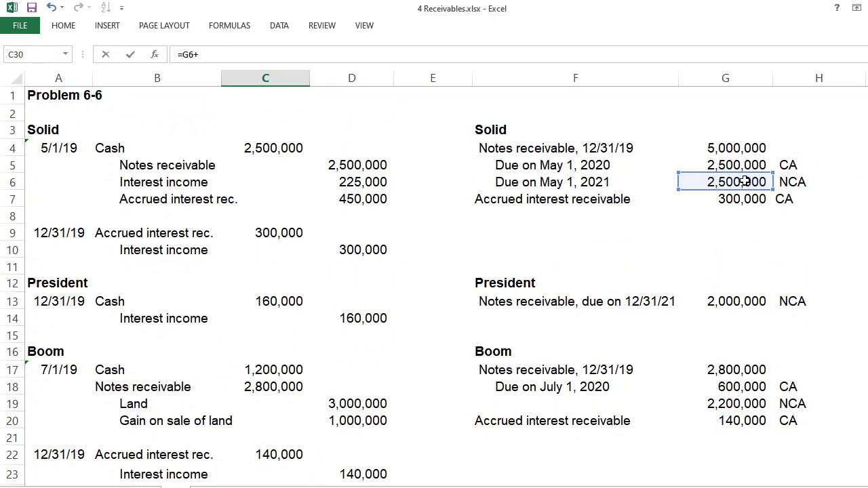
left_click(734, 301)
type("+")
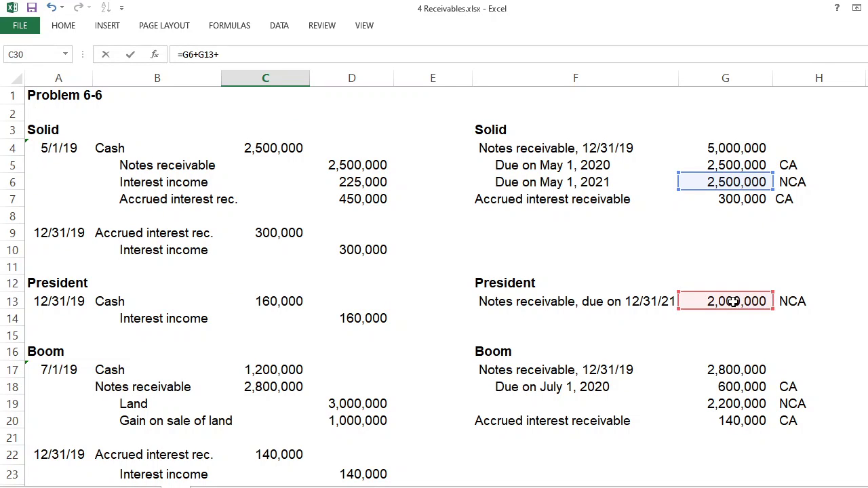
left_click(732, 403)
key("Return")
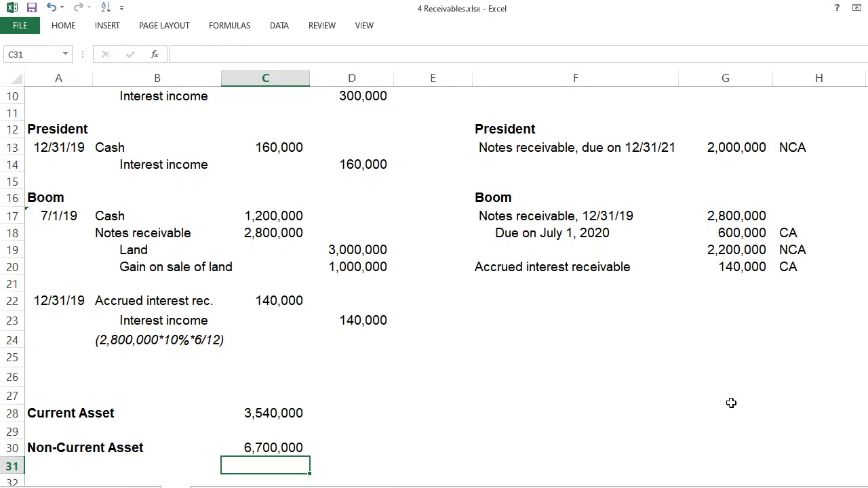
key("Return")
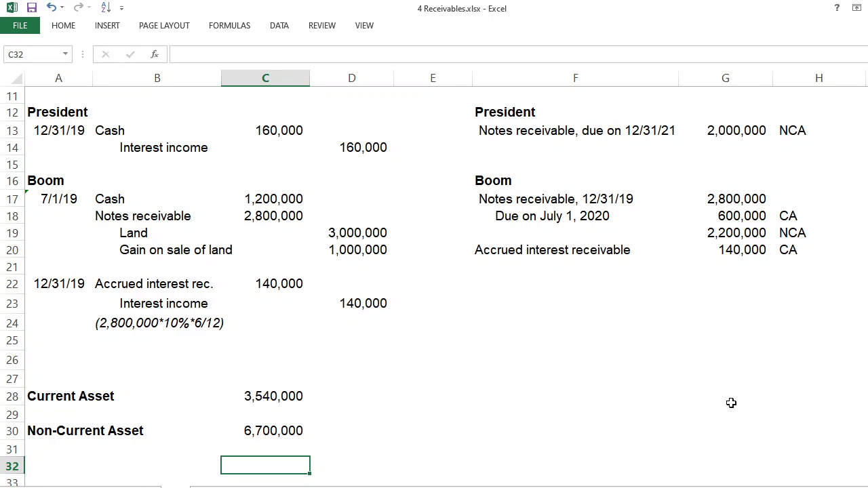
- Switch to the Notes Receivable - Exercises PDF in Acrobat Reader, view its first page, and return to the Excel workbook
key("alt+Tab")
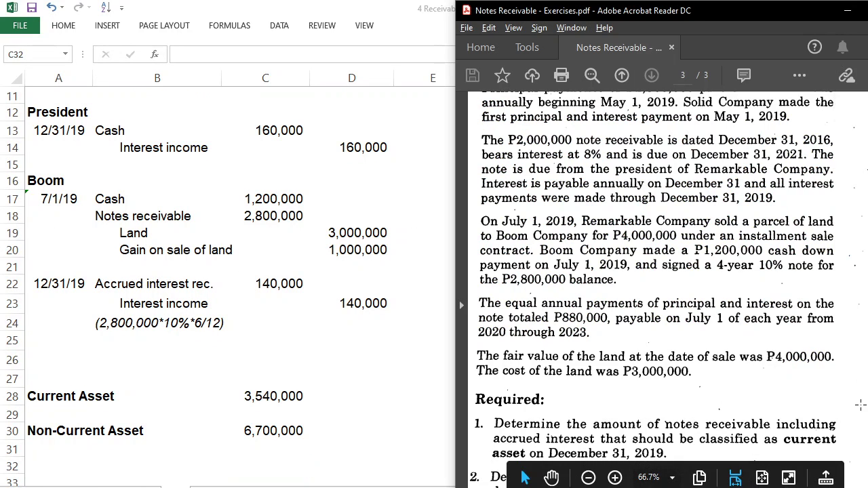
key("Home")
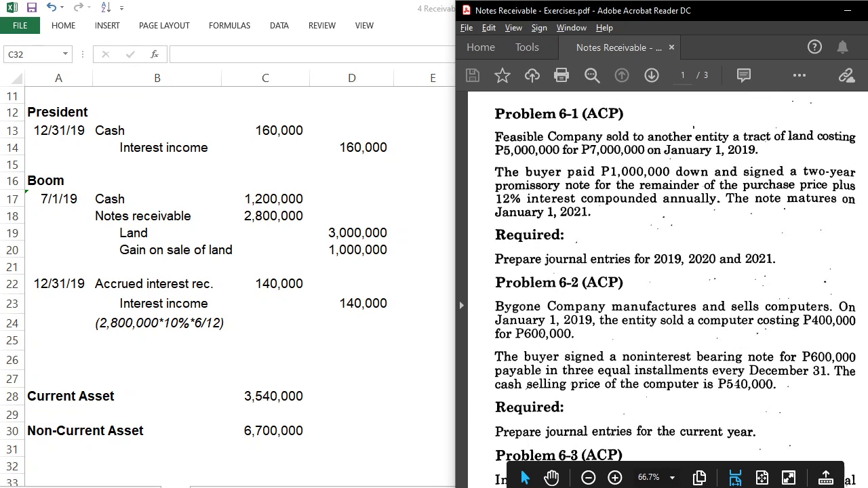
key("alt+Tab")
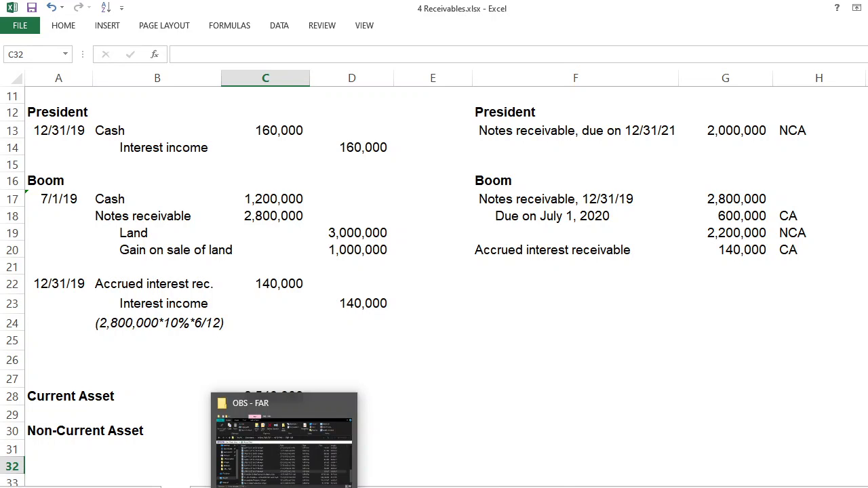
mouse_move(483, 485)
mouse_move(450, 485)
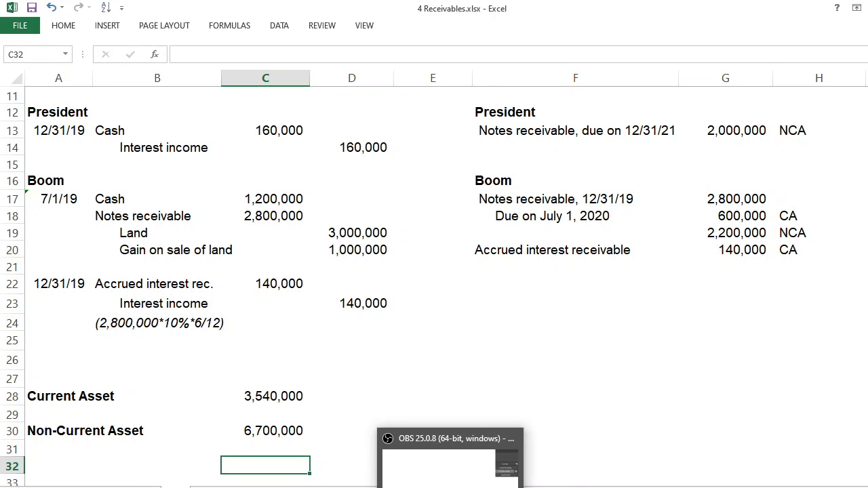
left_click(448, 464)
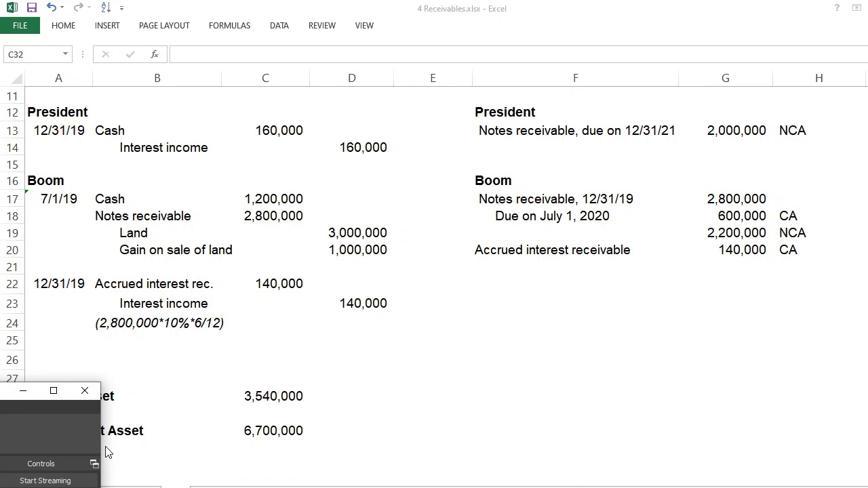
key("alt+Tab")
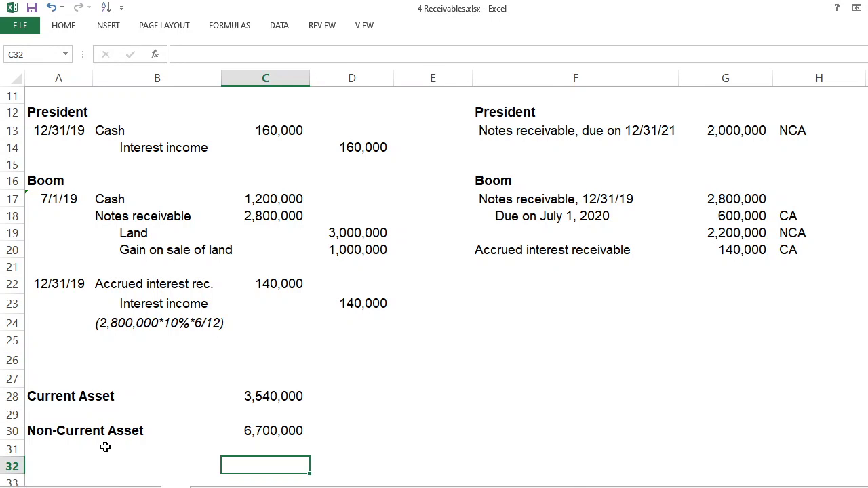
key("alt+Tab")
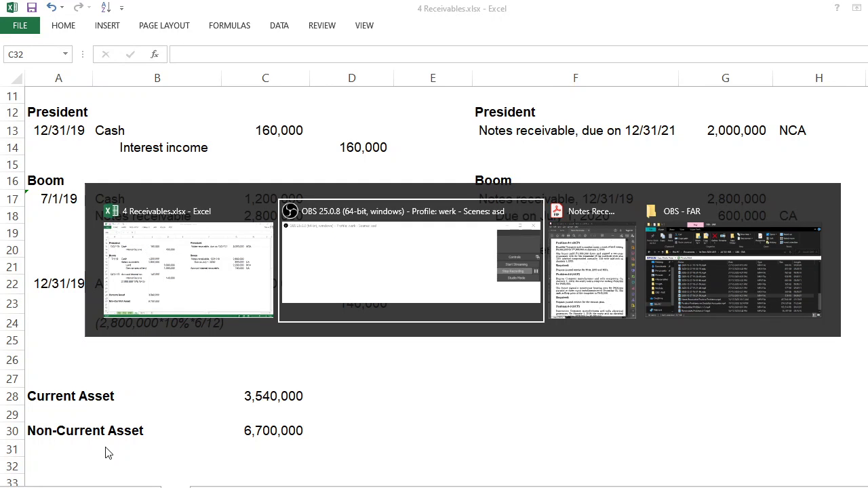